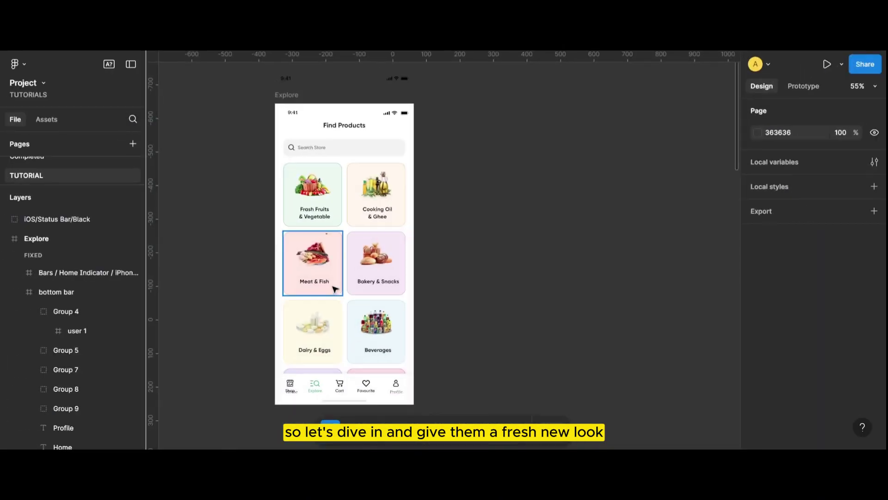
- Duplicate the Explore frame beside the original and delete all of the copy's contents
drag(327, 101, 470, 99)
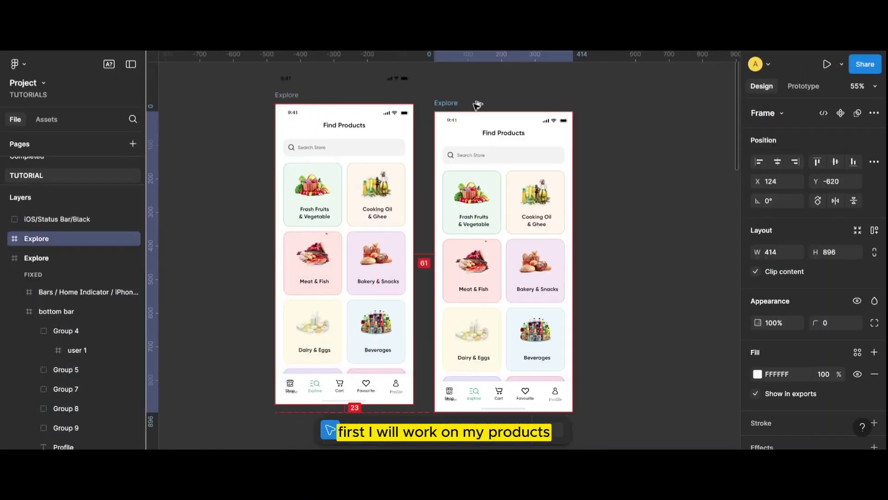
click(658, 125)
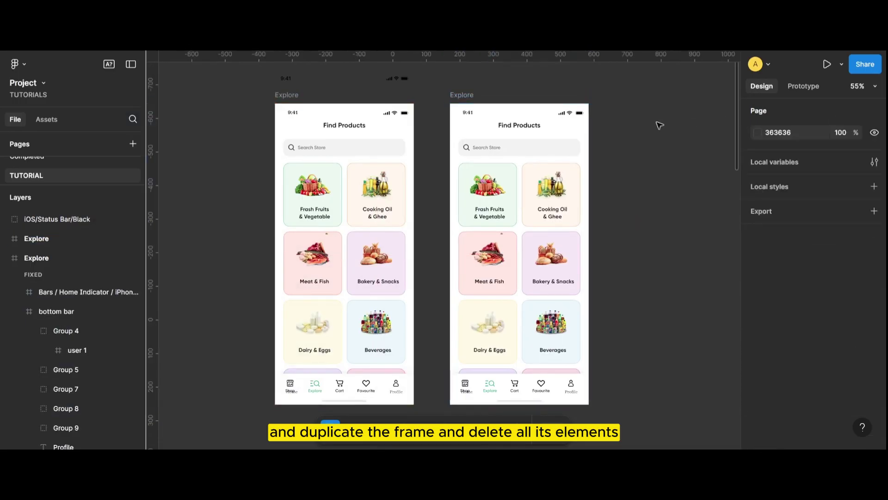
mouse_move(615, 110)
mouse_down()
mouse_move(552, 300)
mouse_move(510, 386)
mouse_up()
key(Delete)
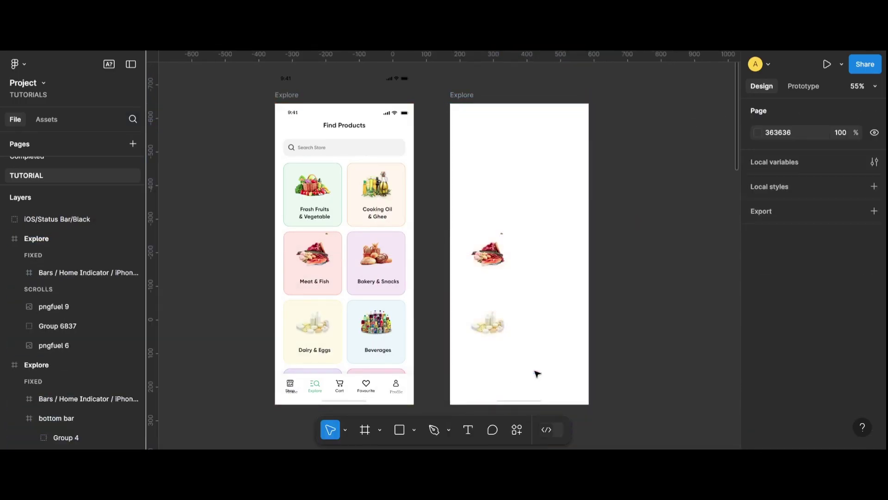
drag(547, 180, 465, 377)
key(Delete)
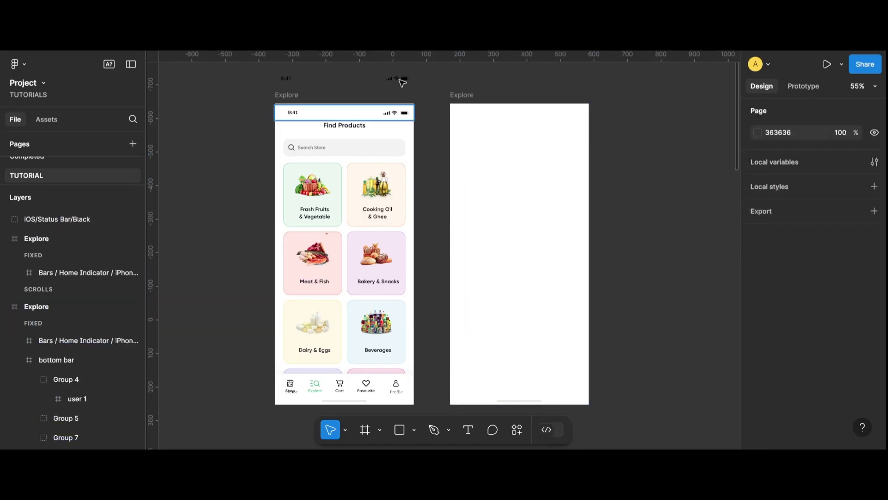
- Move the iOS status bar into the top of the copied frame and nudge it into place
click(402, 83)
drag(479, 108, 577, 118)
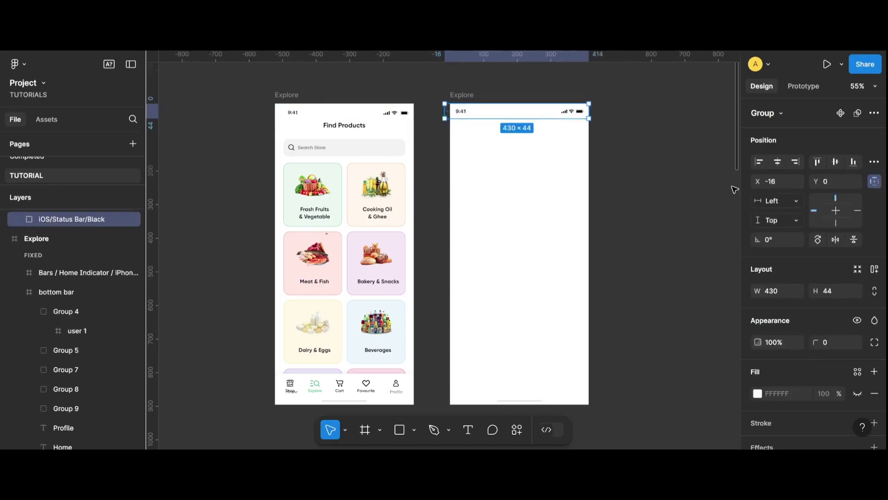
key(Down)
key(Down)
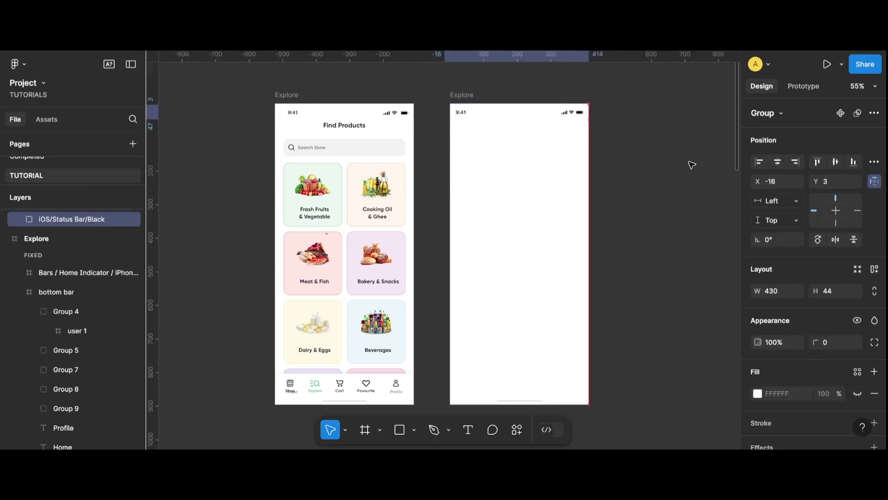
key(Down)
key(Down)
key(Down)
key(Down)
key(Down)
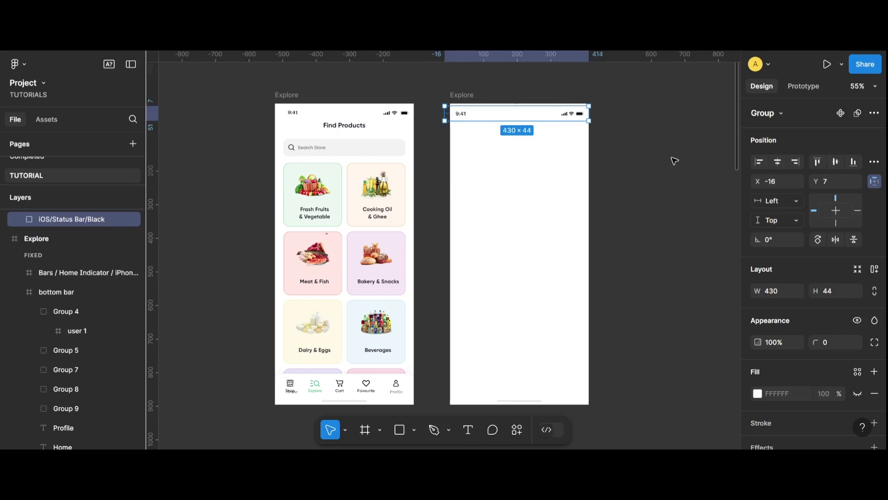
key(Up)
key(Up)
click(675, 160)
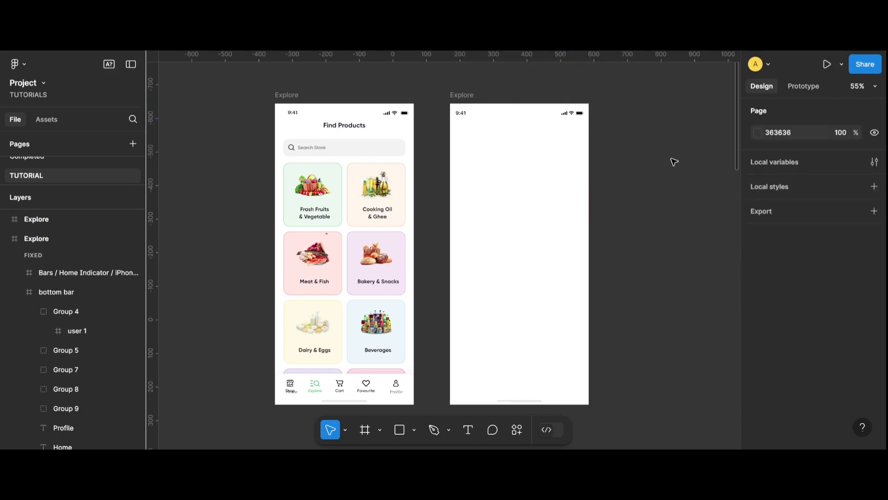
- Add a 'Find Products' text heading near the top-left of the new frame
click(463, 431)
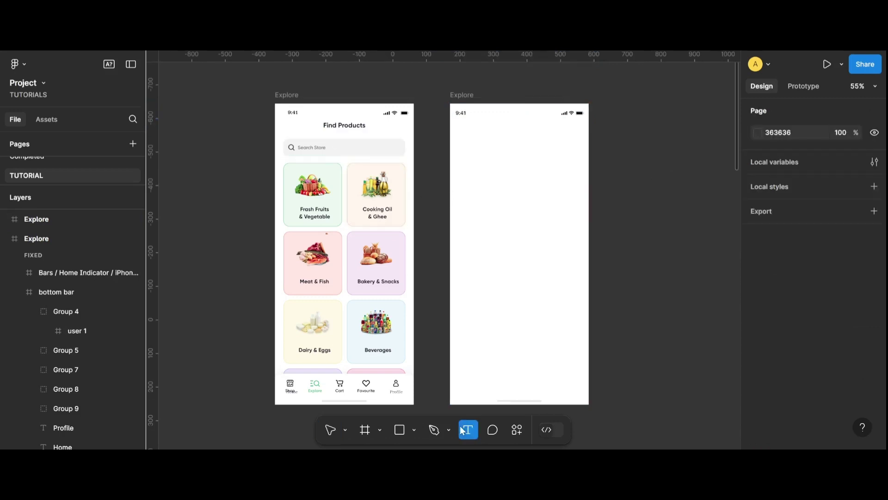
click(488, 137)
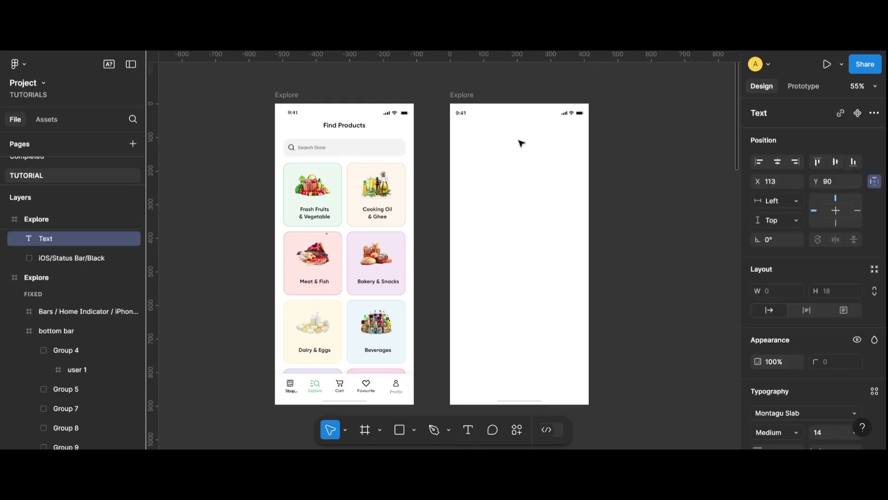
scroll(523, 149, up, 3)
scroll(525, 154, up, 1)
text(f)
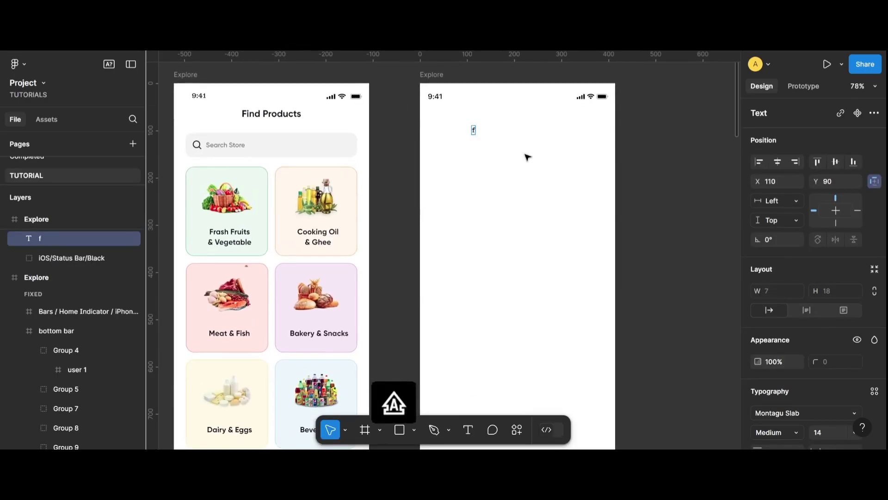
text(Fin)
text(g Pr)
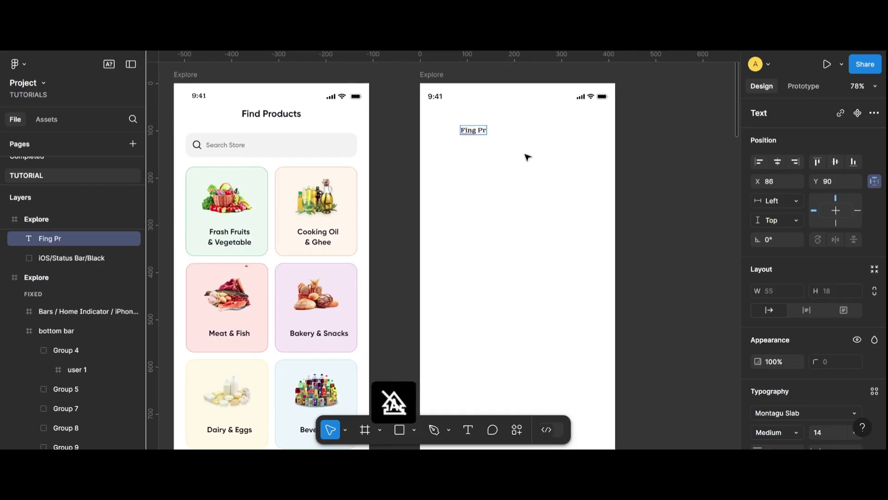
key(BackSpace)
key(BackSpace)
key(BackSpace)
key(BackSpace)
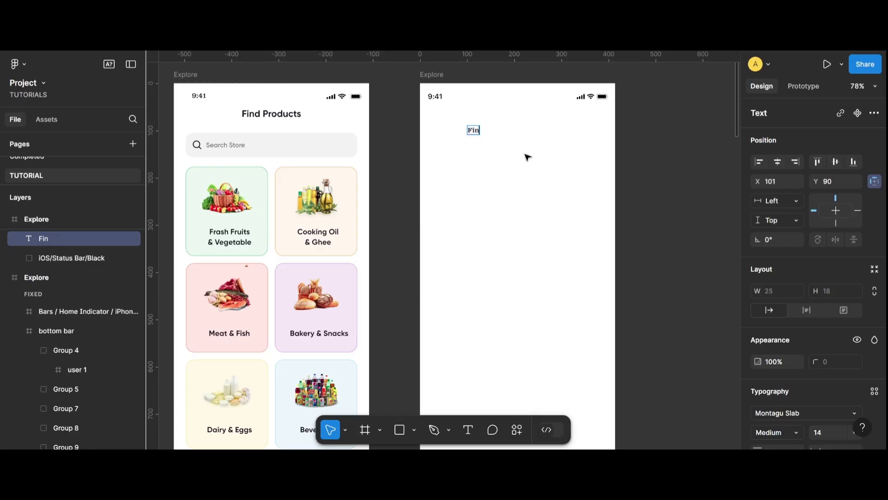
text(d Pr)
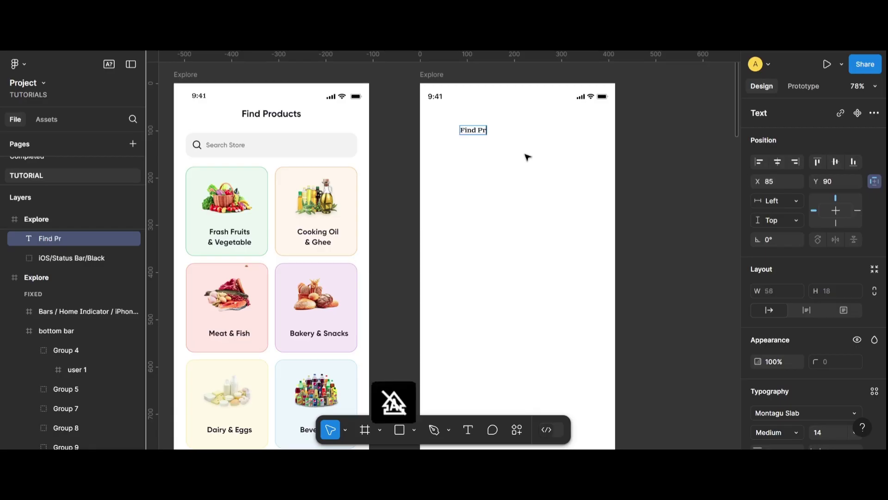
text(oducts)
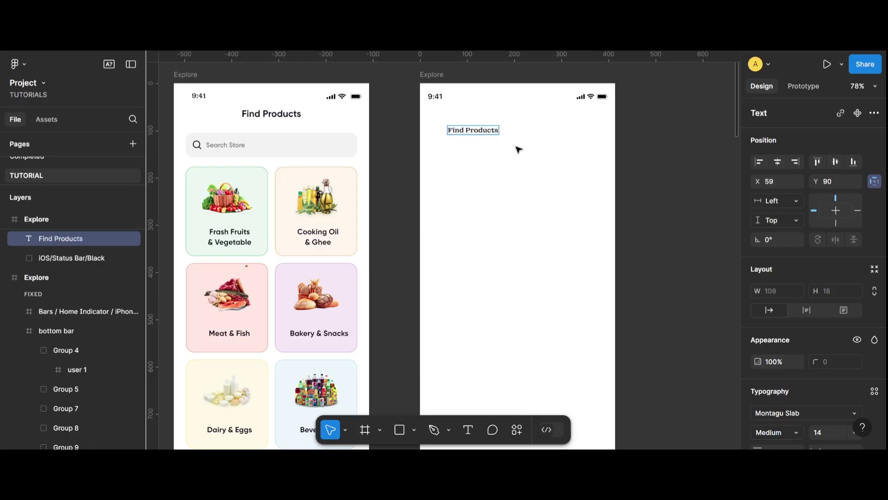
- Set the Find Products heading to Poppins SemiBold at size 20
key(ctrl+a)
scroll(832, 376, down, 1)
scroll(848, 355, down, 1)
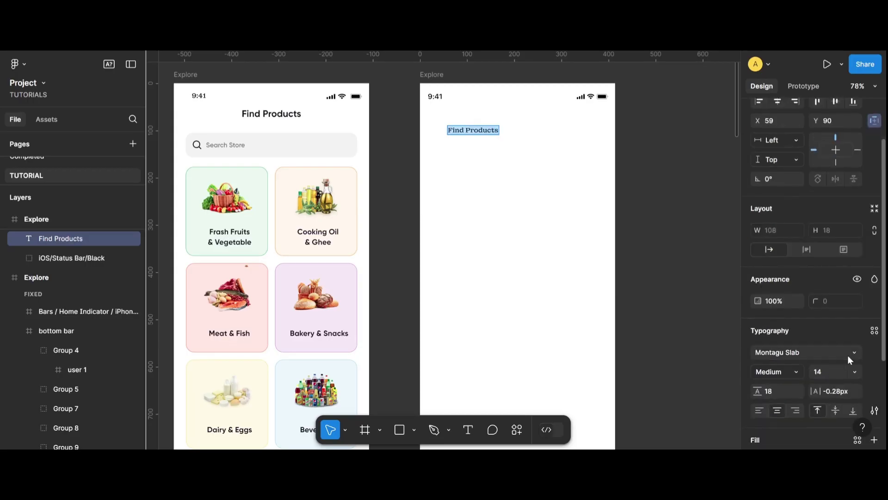
click(847, 355)
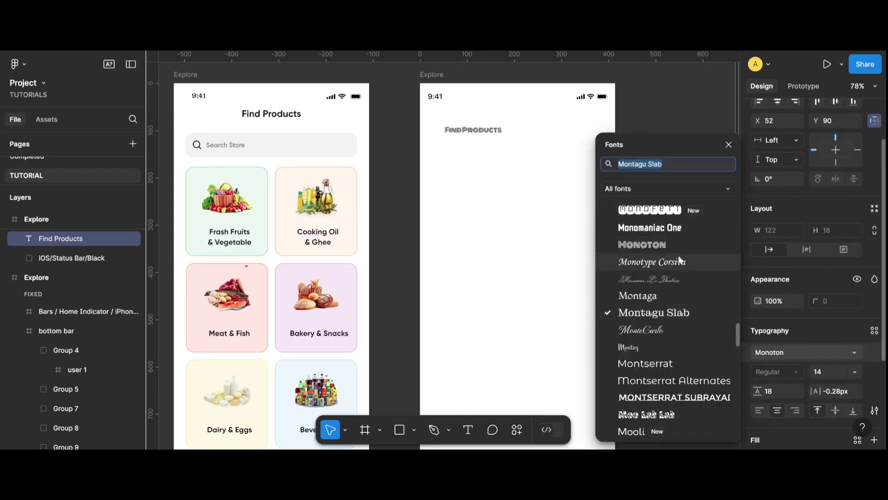
text(pop)
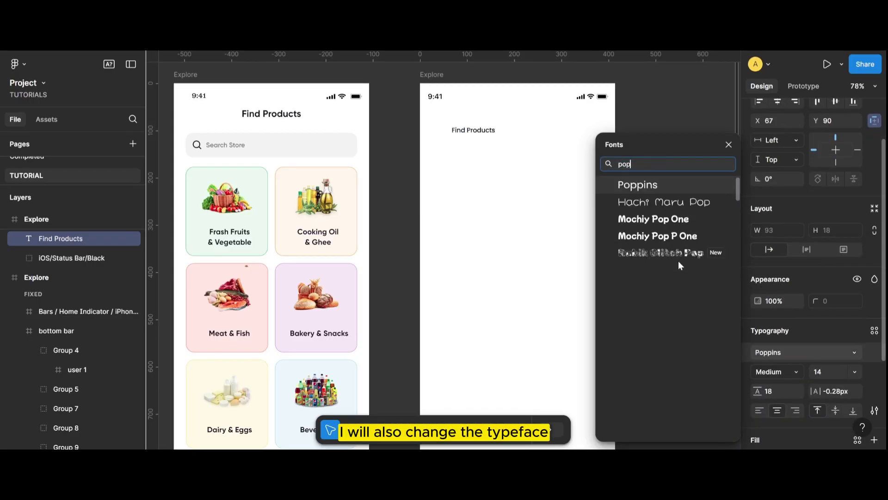
click(668, 185)
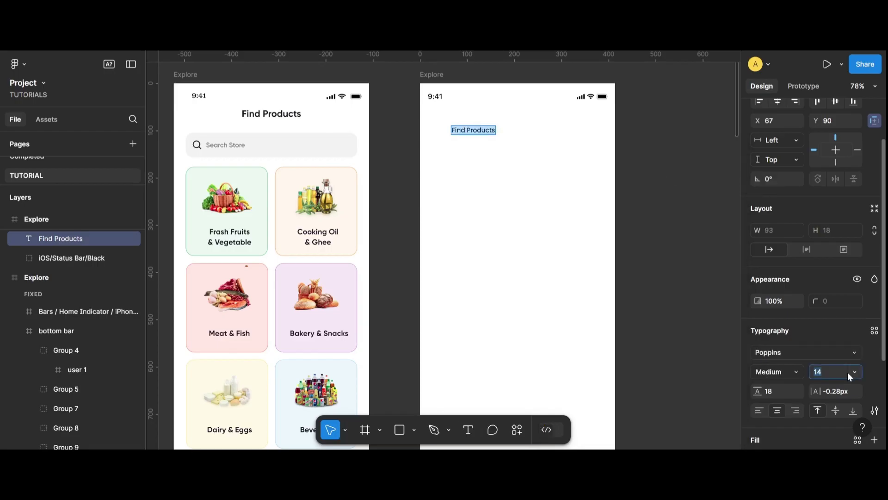
key(Up)
key(Up)
key(Up)
key(Up)
key(Up)
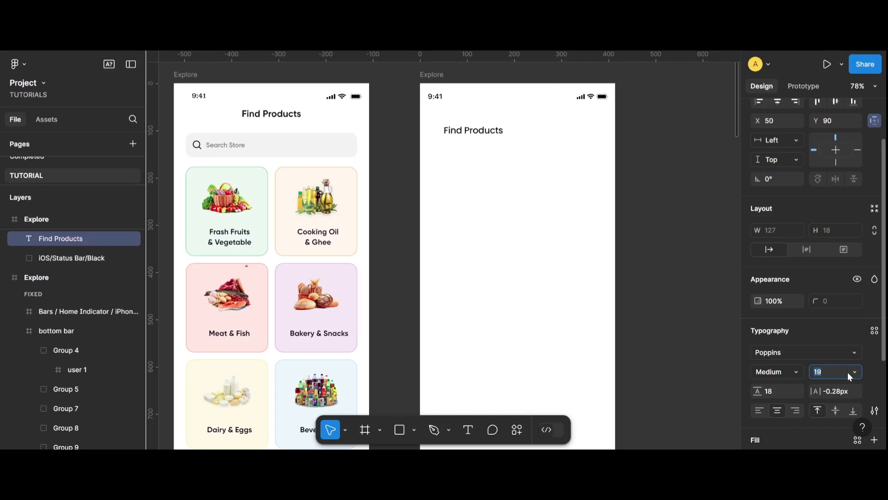
key(Up)
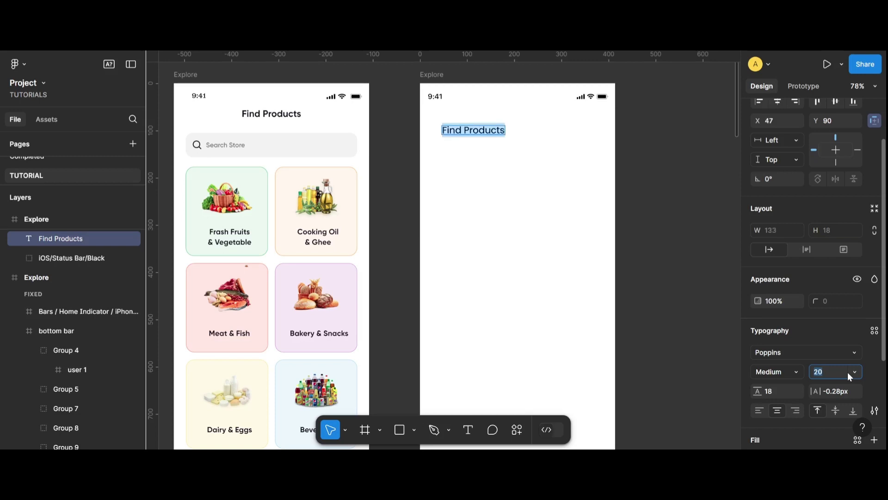
click(793, 371)
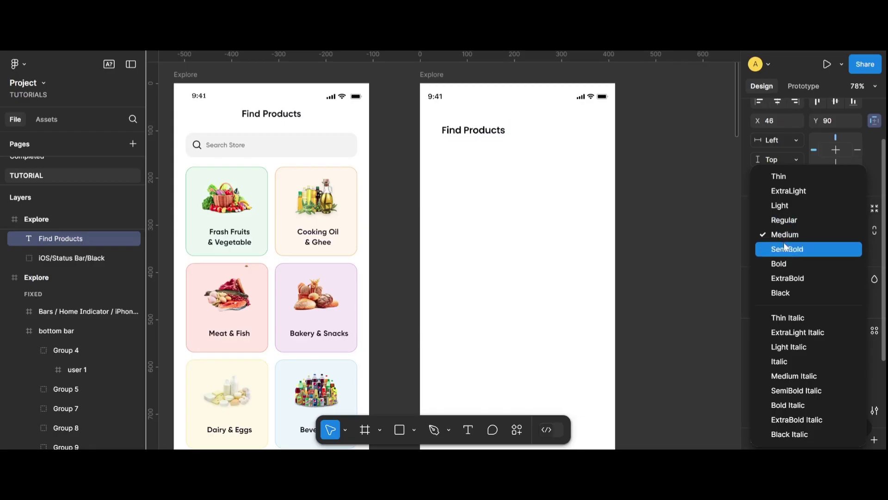
click(784, 248)
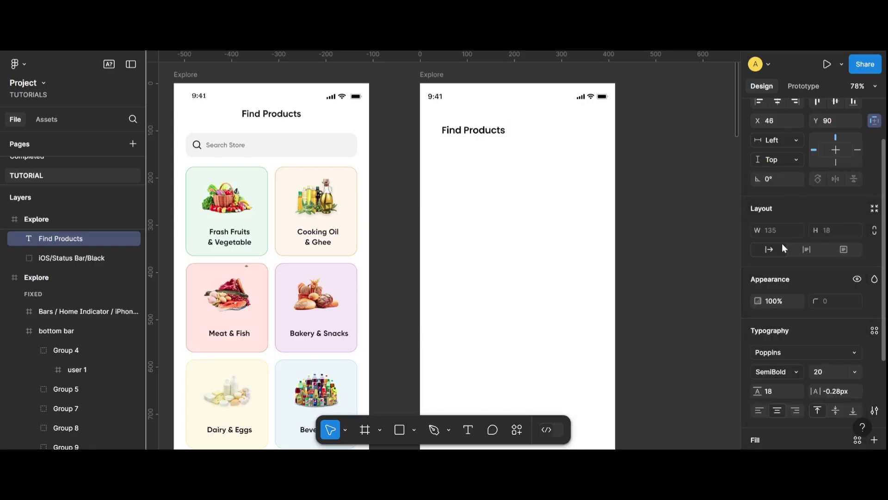
click(634, 190)
click(437, 82)
- Add a four-column layout grid with a 20 margin to the new frame
scroll(805, 299, down, 5)
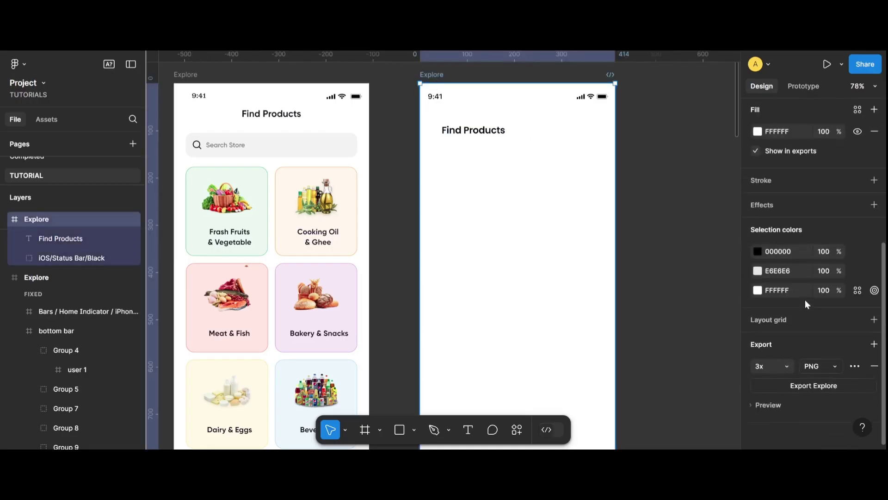
click(874, 317)
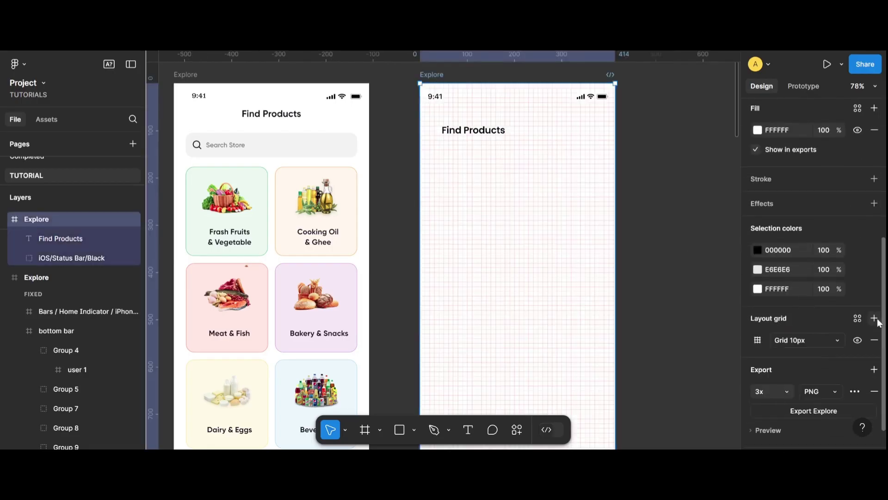
scroll(822, 340, down, 1)
click(757, 314)
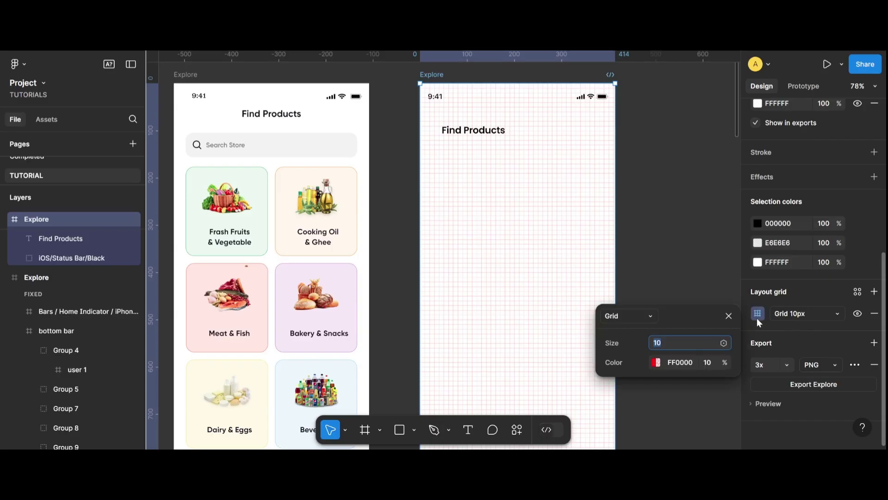
click(633, 313)
click(636, 329)
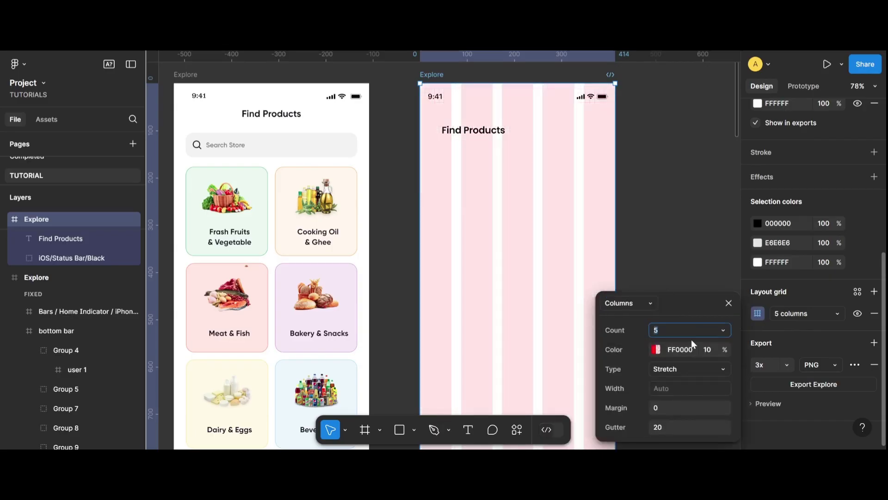
text(4)
click(679, 412)
key(Return)
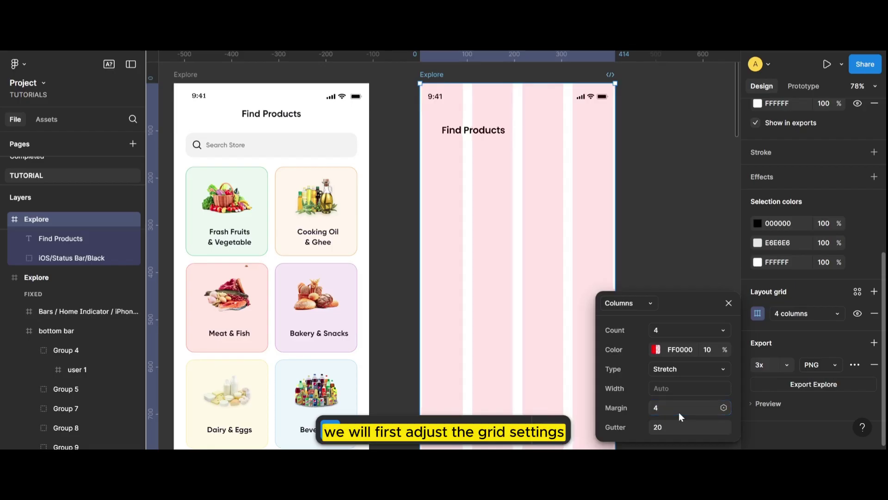
text(0)
key(Return)
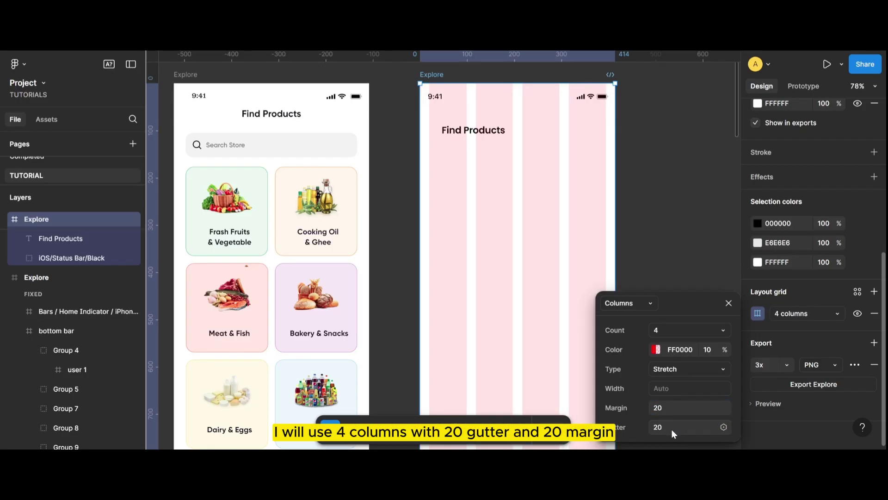
click(729, 303)
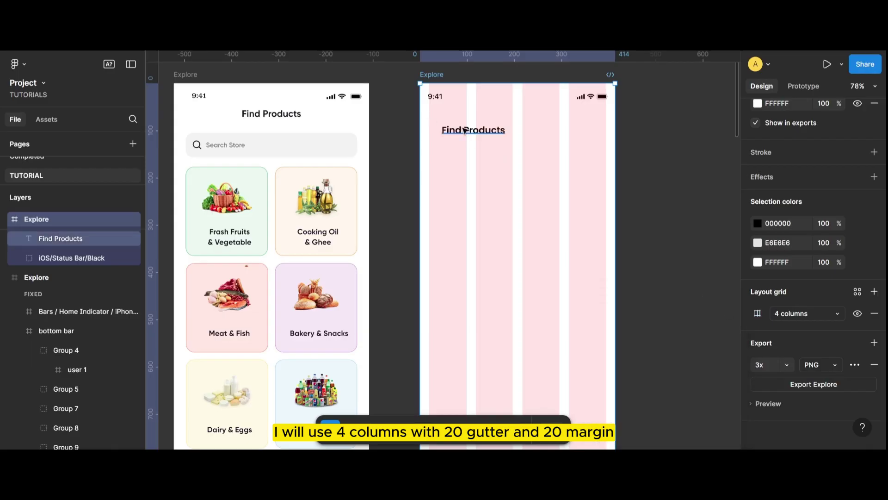
- Enlarge the Find Products heading to size 23 and position it at X 20, Y 83
click(465, 131)
drag(468, 127, 466, 127)
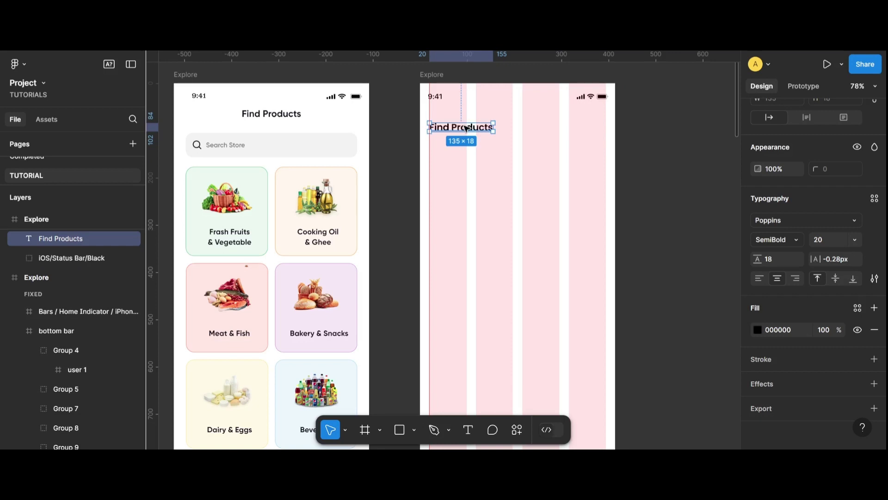
click(680, 182)
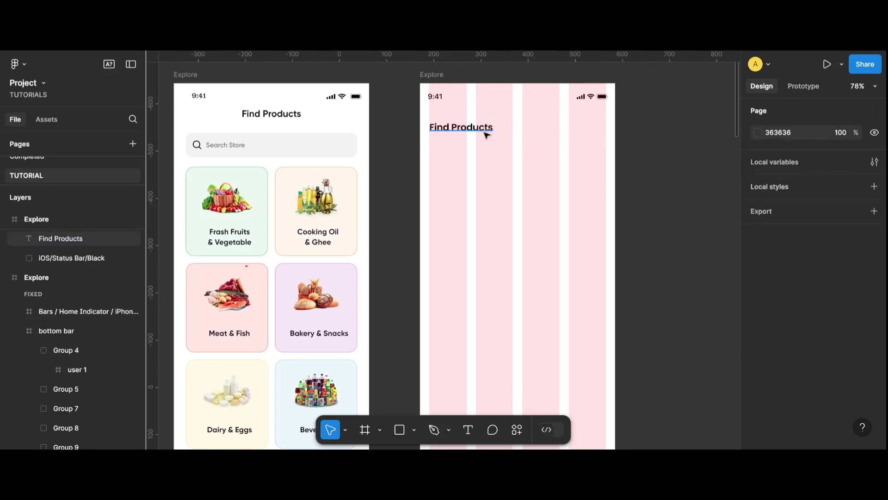
click(462, 128)
mouse_move(836, 432)
key(Up)
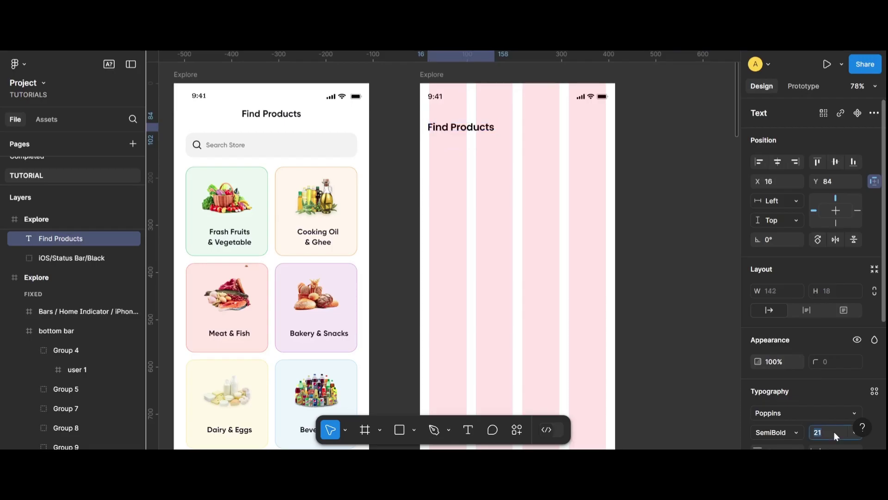
key(Up)
key(Up)
click(480, 146)
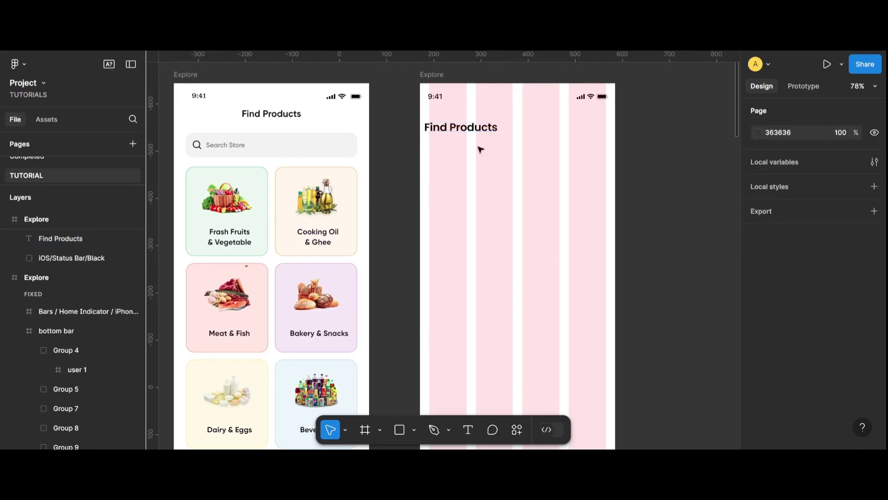
drag(454, 129, 460, 131)
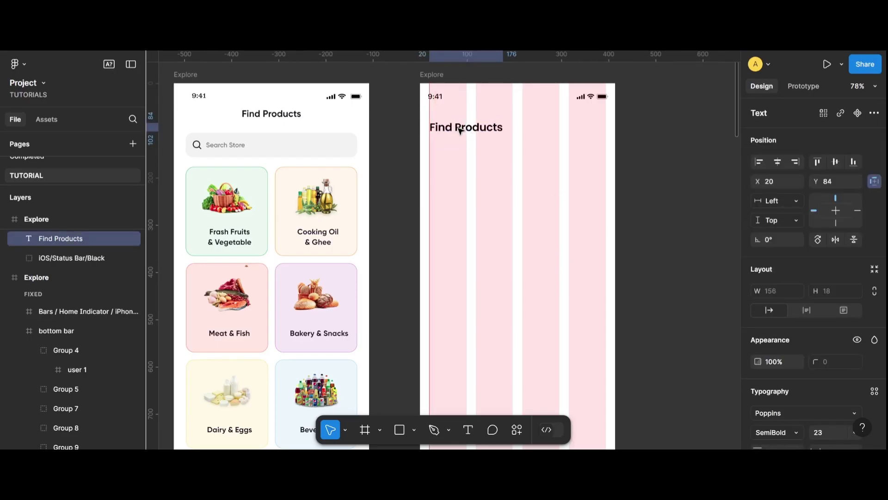
click(668, 194)
- Copy the search bar onto the new screen and stretch it to 375 wide at the margin
mouse_move(183, 119)
mouse_down()
mouse_move(240, 163)
mouse_move(474, 152)
mouse_up()
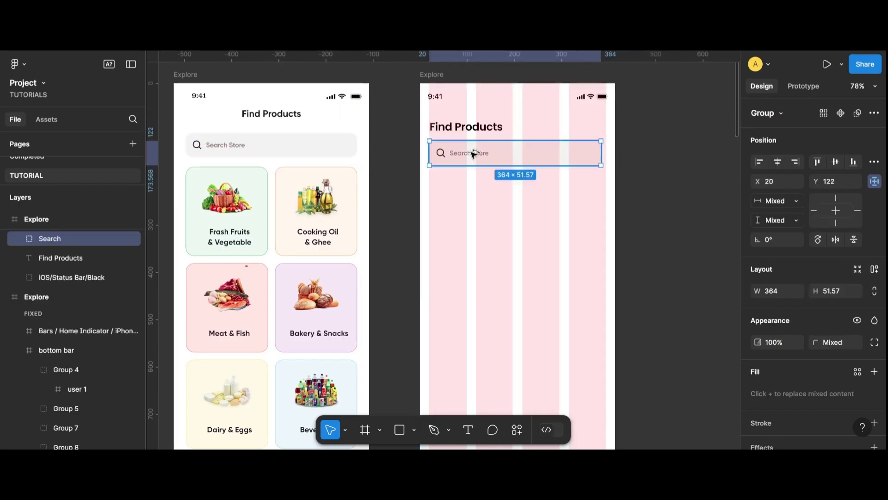
scroll(530, 243, down, 3)
scroll(509, 250, up, 2)
scroll(485, 259, up, 3)
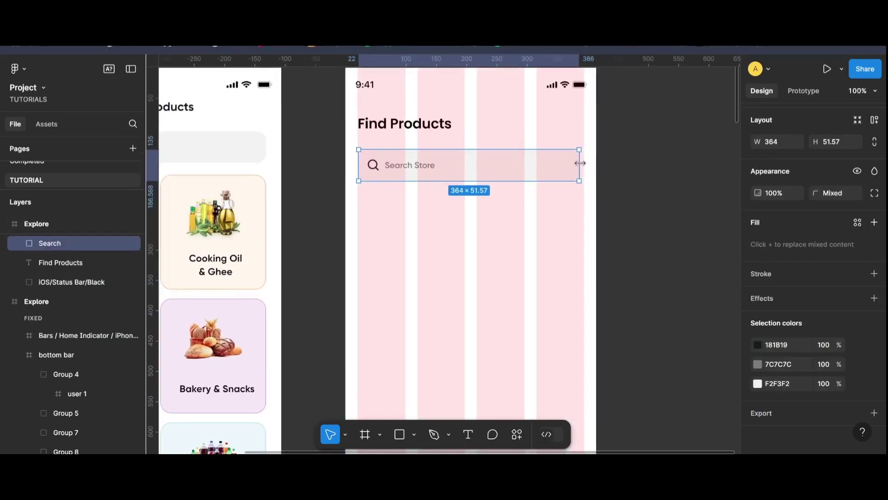
drag(579, 161, 585, 162)
scroll(398, 213, up, 2)
drag(412, 200, 410, 200)
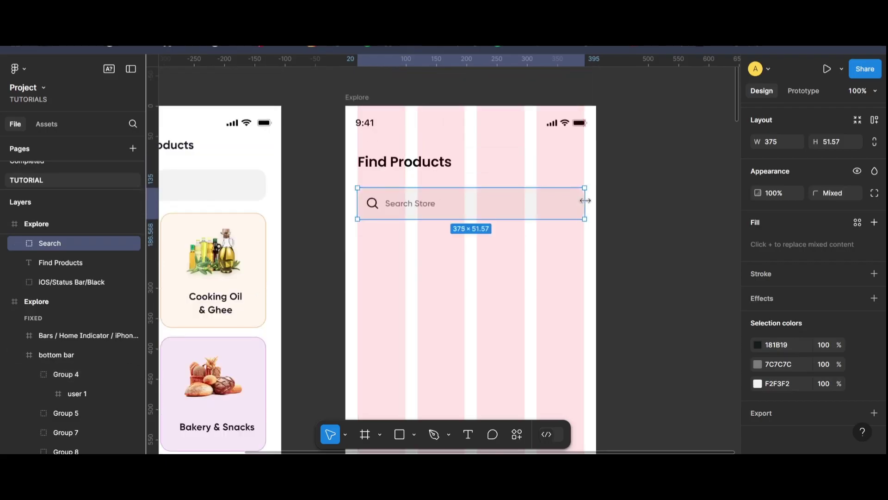
- Resize the search icon Vector to 24×24
ctrl+click(373, 204)
click(787, 296)
text(24)
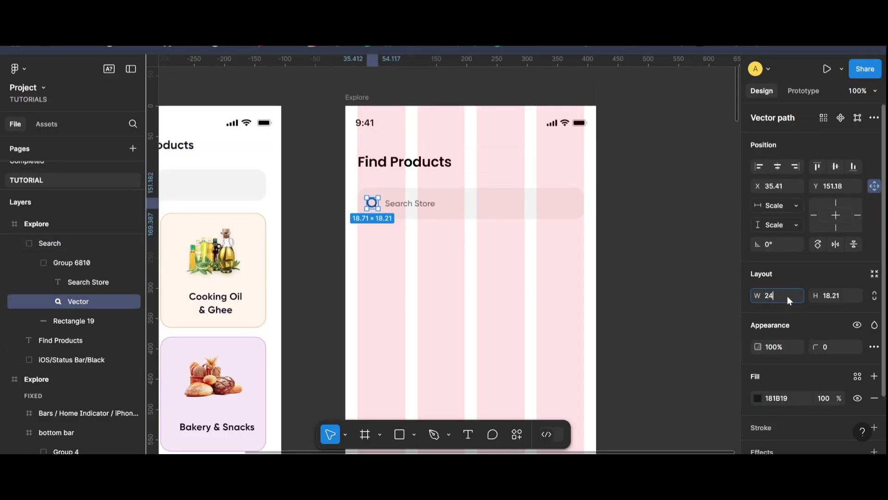
key(Return)
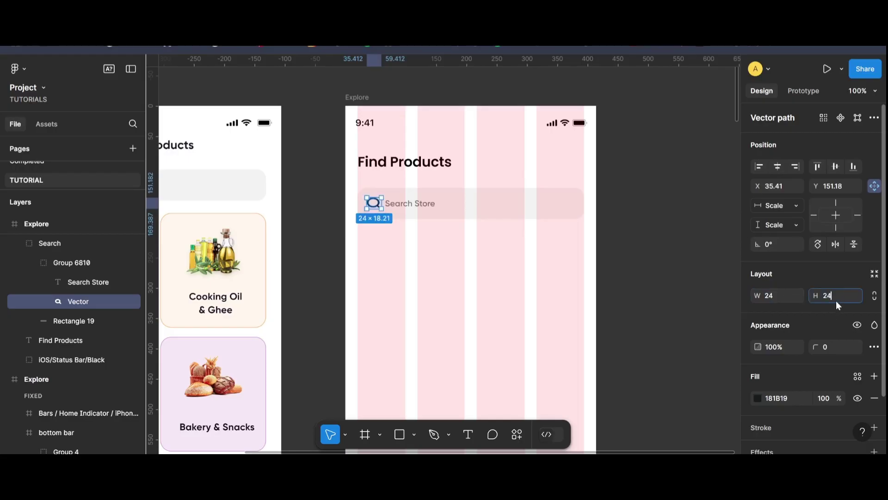
key(Return)
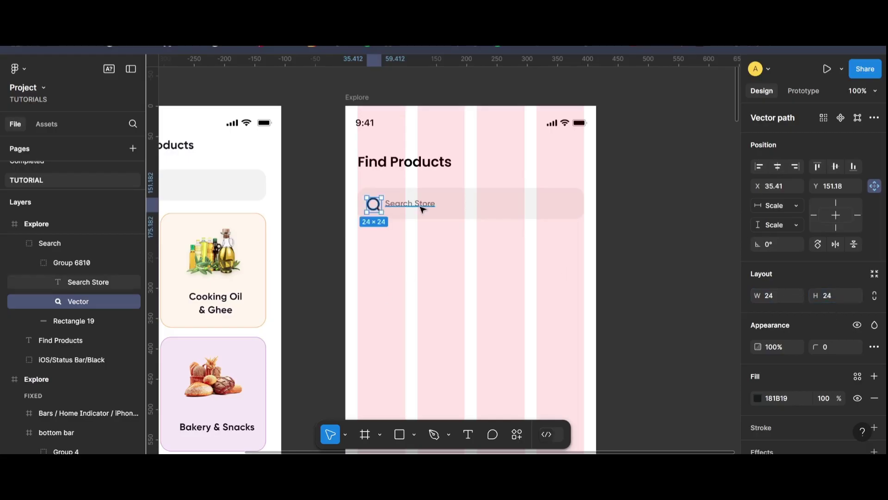
click(590, 212)
- Select the Search Store placeholder text inside the search bar
click(381, 209)
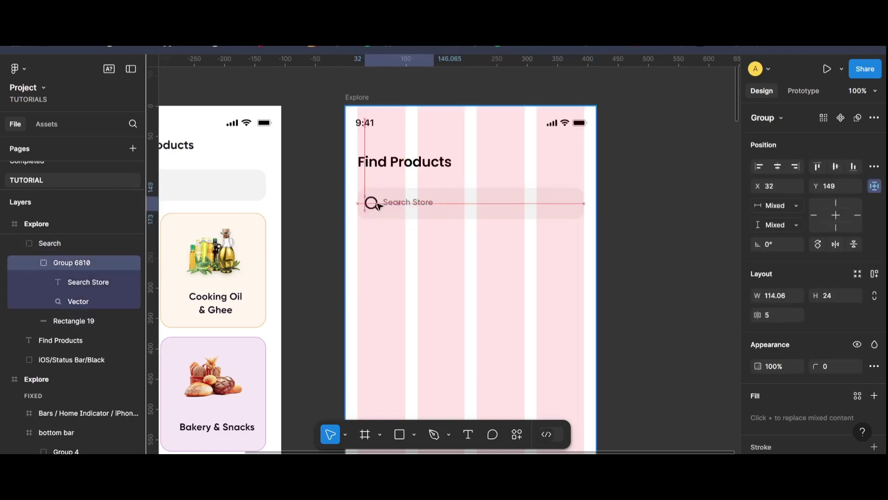
click(404, 205)
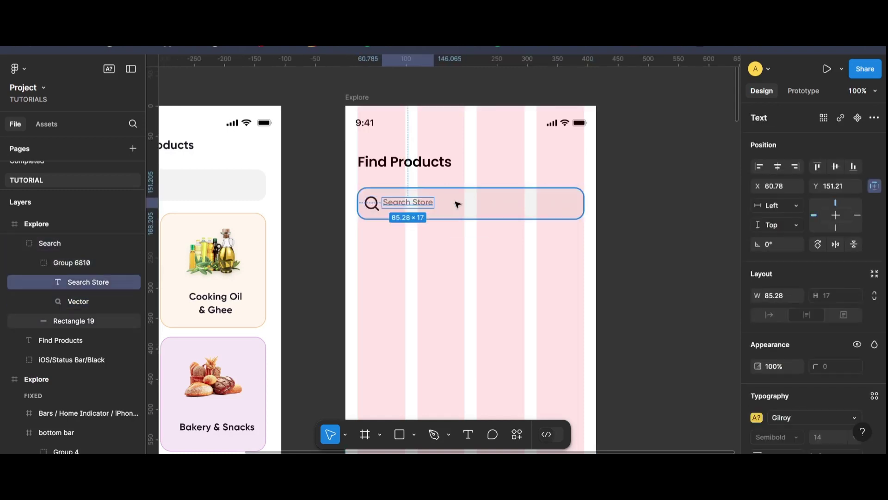
key(shift+p)
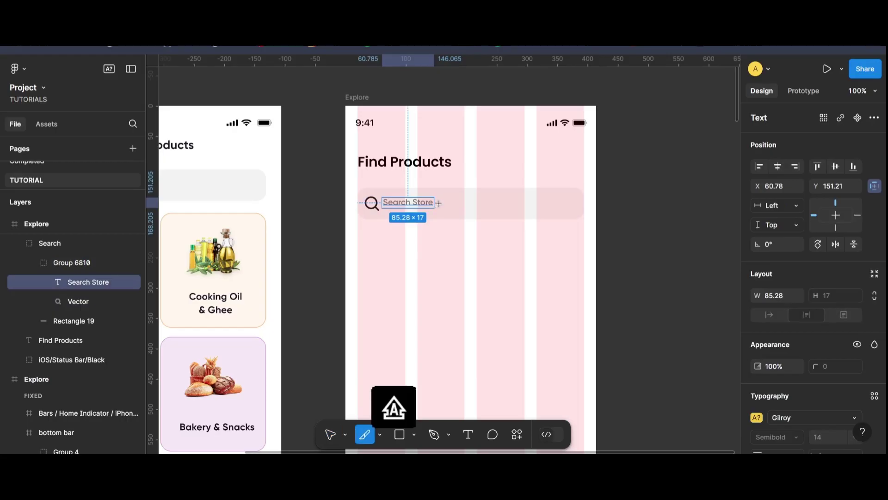
key(t)
scroll(858, 236, down, 3)
- Create a new 'Search' text label inside the search bar
scroll(859, 236, down, 2)
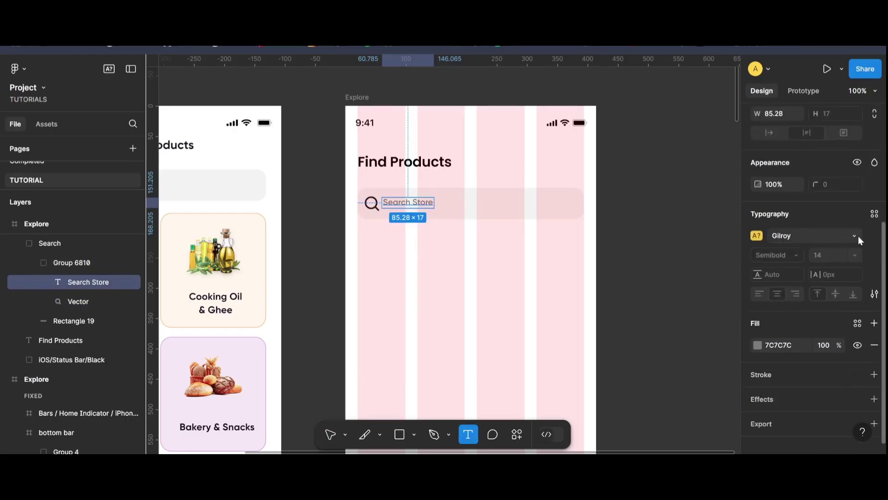
click(859, 236)
text(Pop)
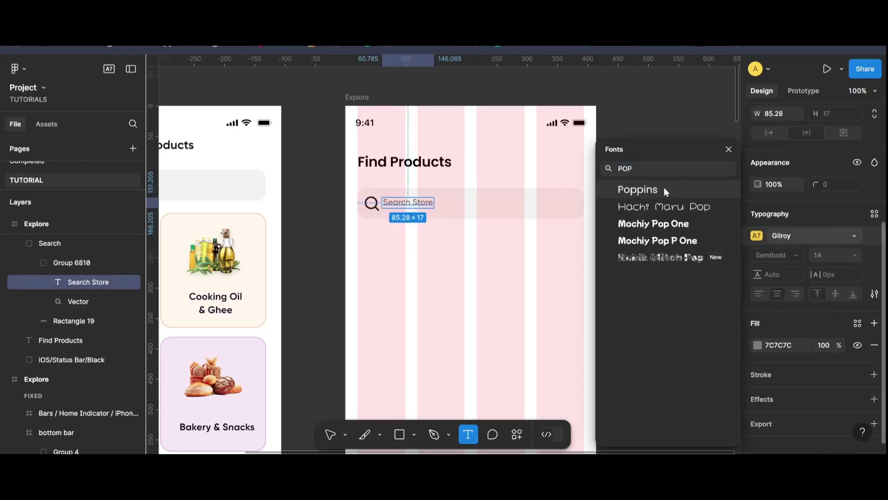
key(Escape)
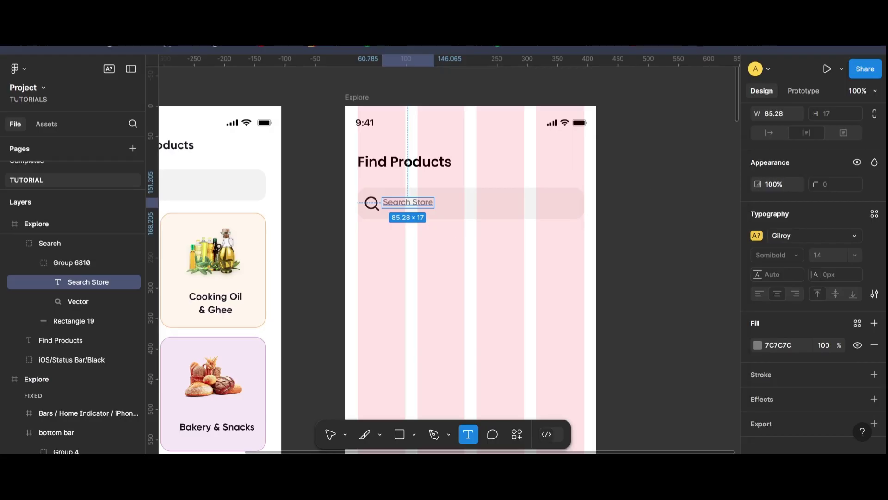
click(621, 291)
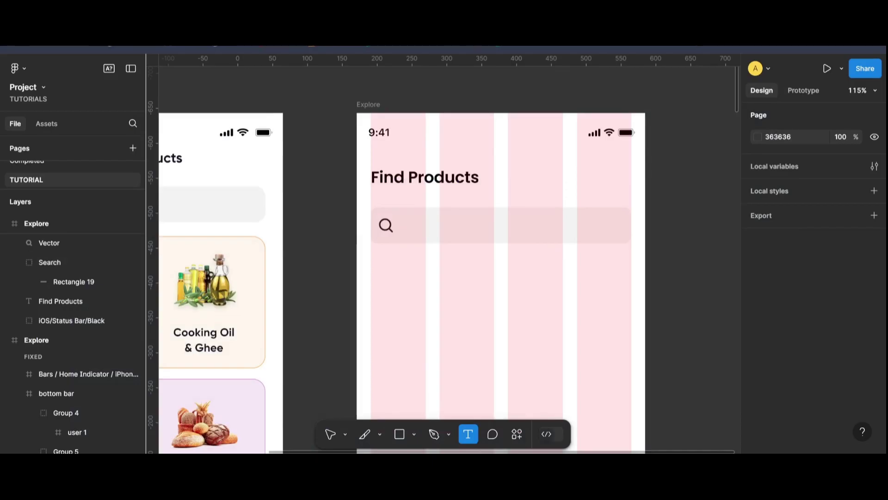
click(405, 231)
text(S)
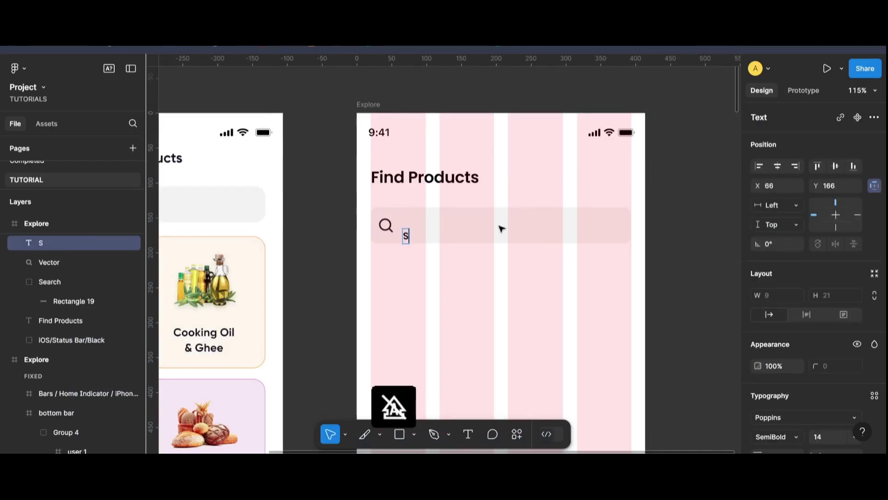
text(earch)
key(Escape)
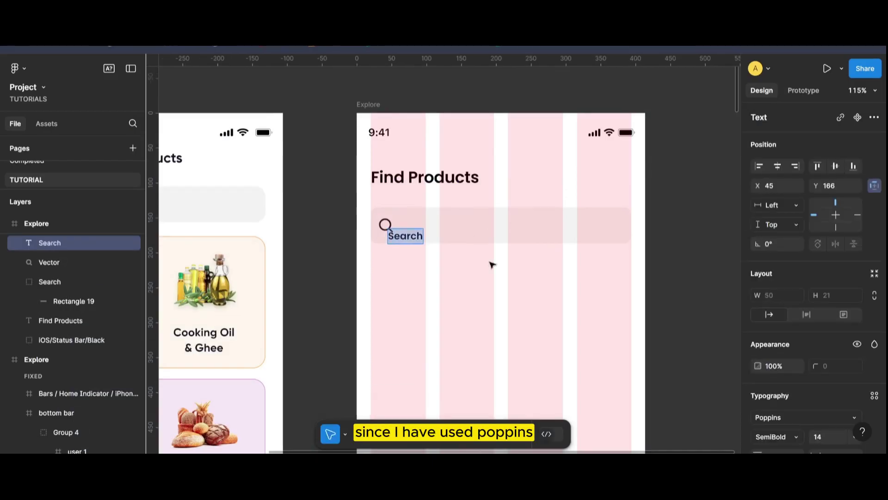
- Make the Search label Light weight in grey 716868 and place it beside the icon
scroll(814, 323, down, 3)
click(777, 315)
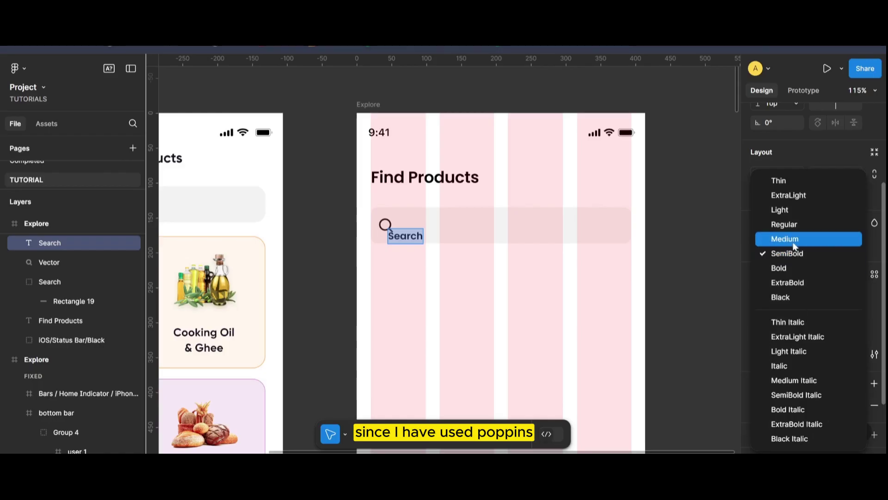
click(793, 217)
click(757, 405)
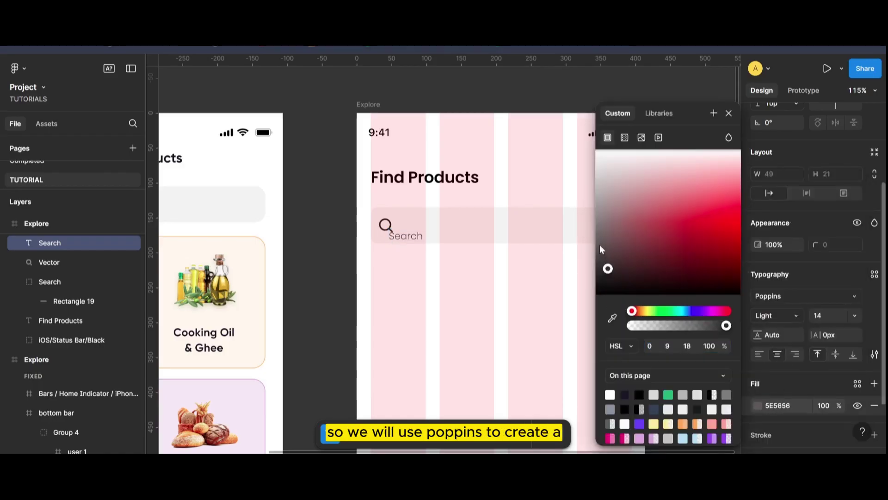
click(601, 233)
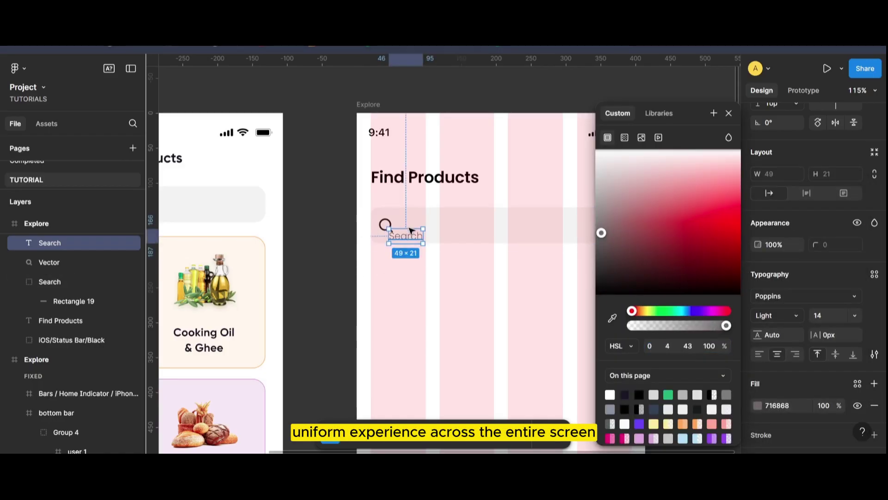
drag(410, 230, 421, 228)
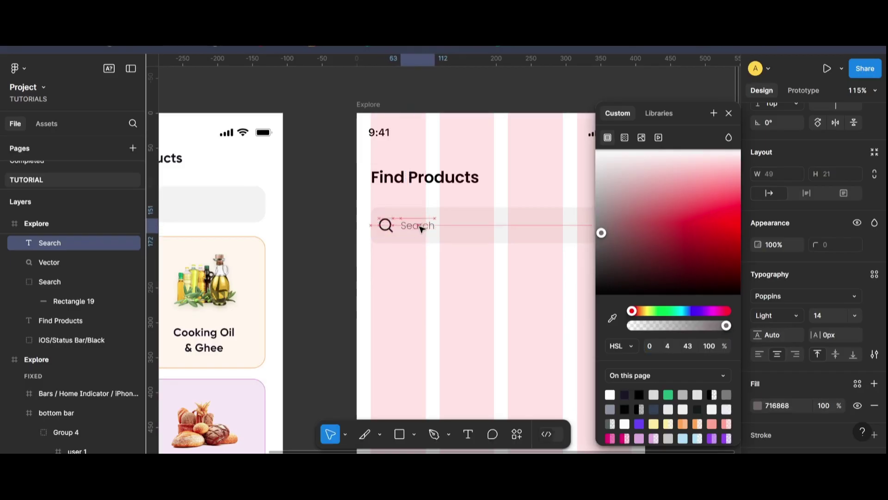
- Adjust the search icon's fill colour
click(445, 233)
click(386, 225)
click(757, 334)
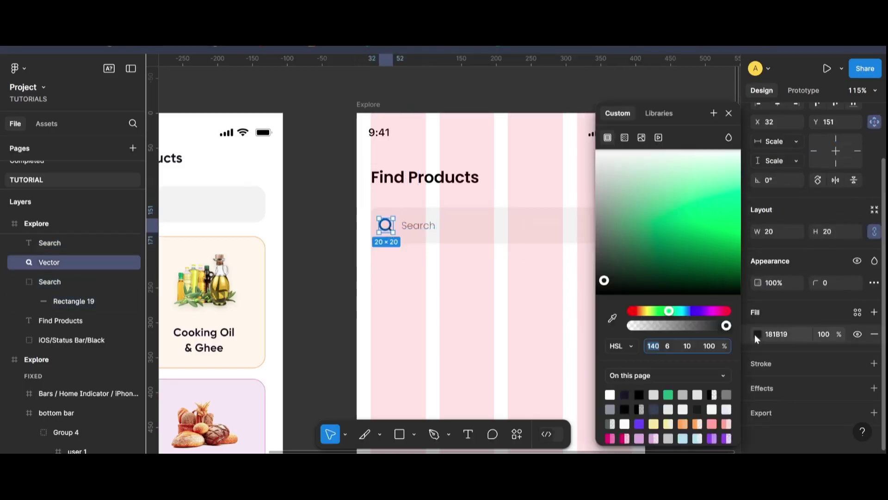
drag(604, 281, 597, 248)
- Wrap the Search label and icon in an auto-layout frame with an 8 gap
key(Escape)
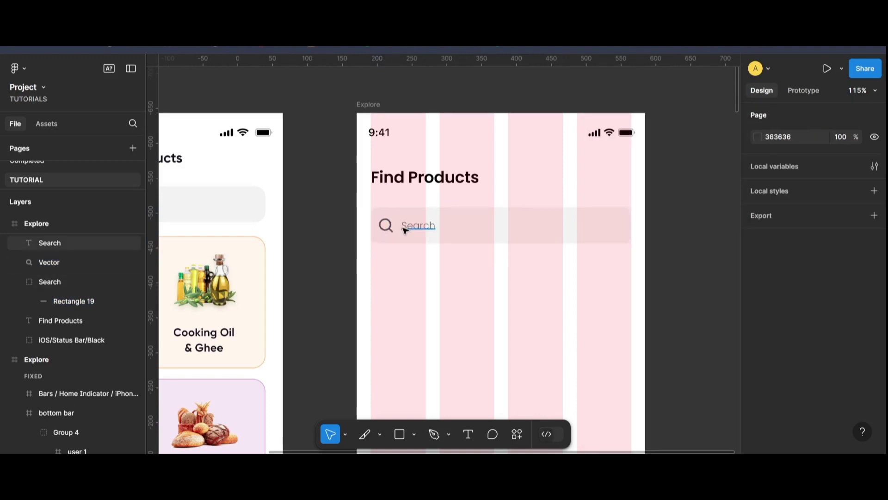
click(405, 230)
shift+click(386, 225)
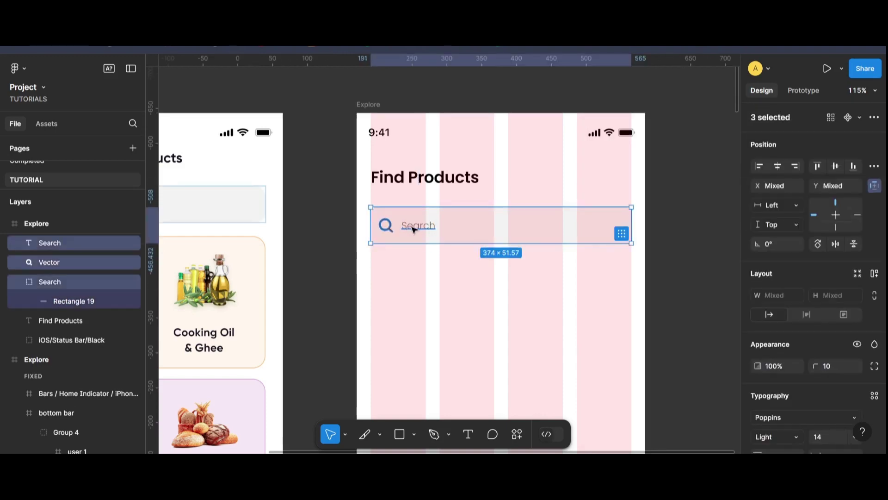
click(337, 258)
click(418, 227)
shift+click(387, 226)
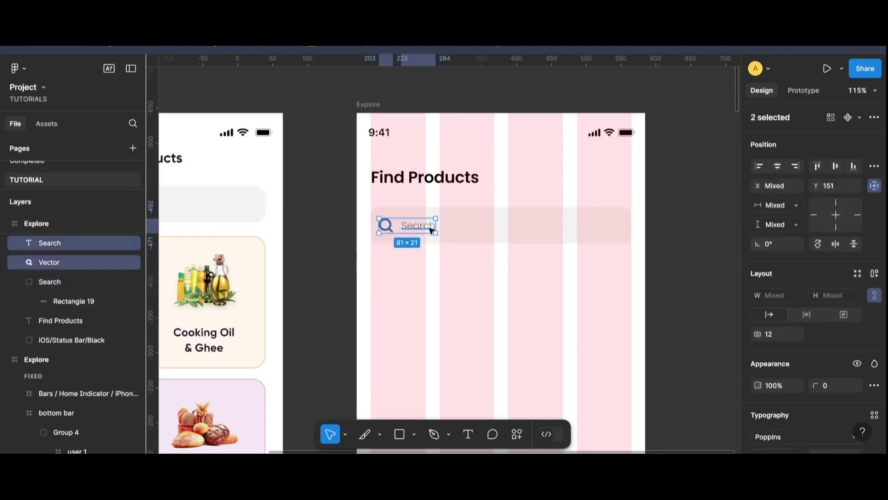
key(shift+a)
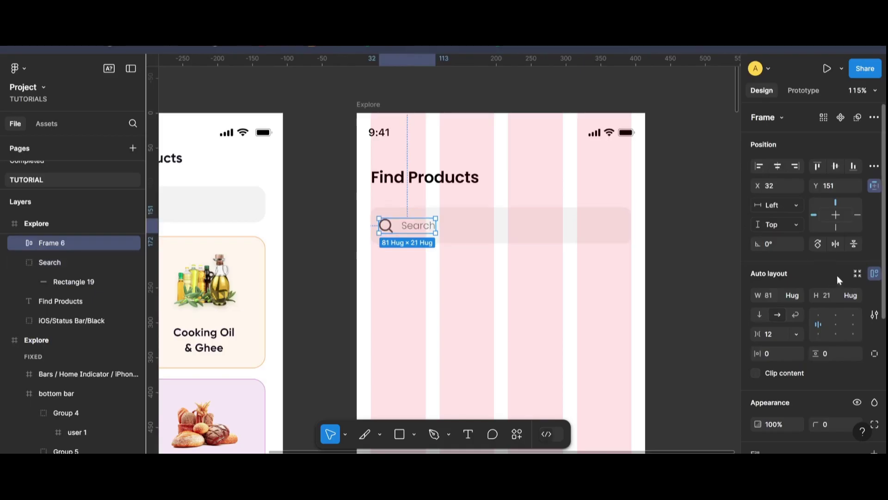
click(779, 333)
key(Down)
key(Down)
key(Down)
key(Down)
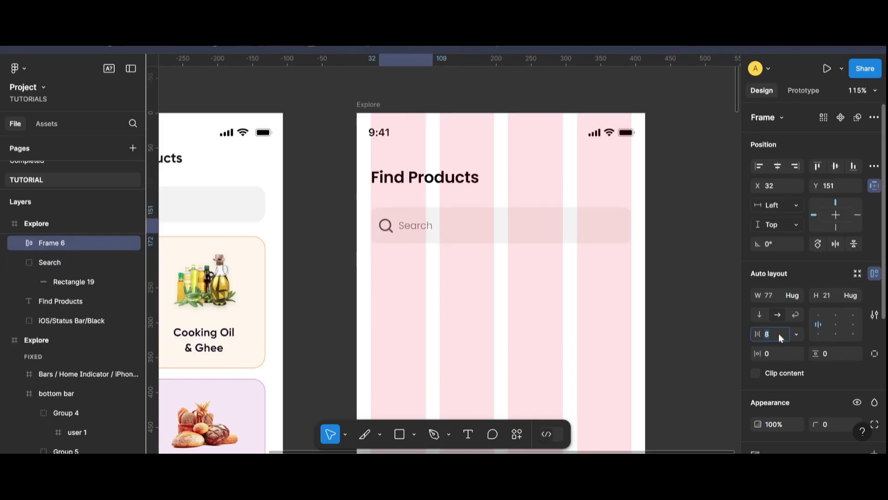
- Set the Search label's font size to 16
double_click(414, 225)
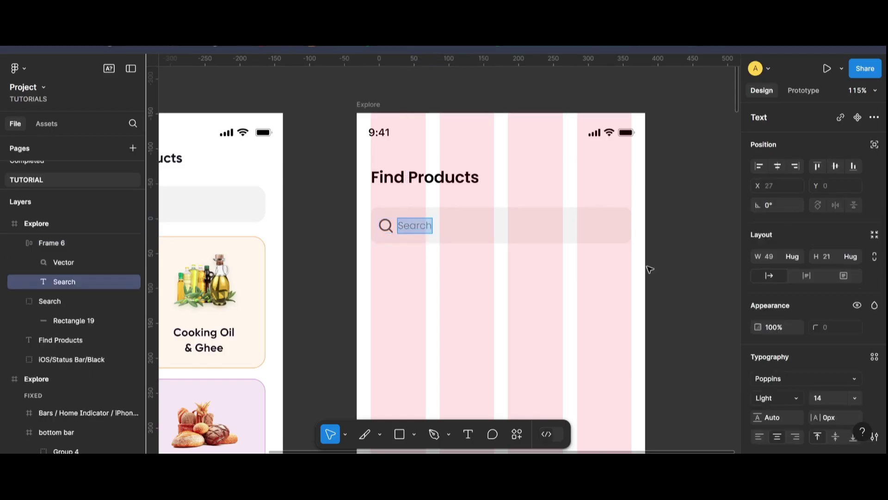
scroll(848, 361, down, 3)
text(6)
key(Return)
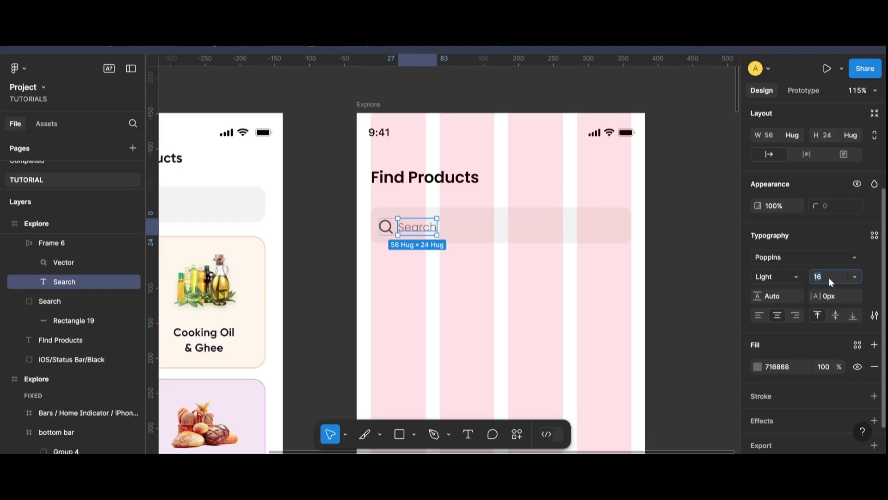
click(696, 274)
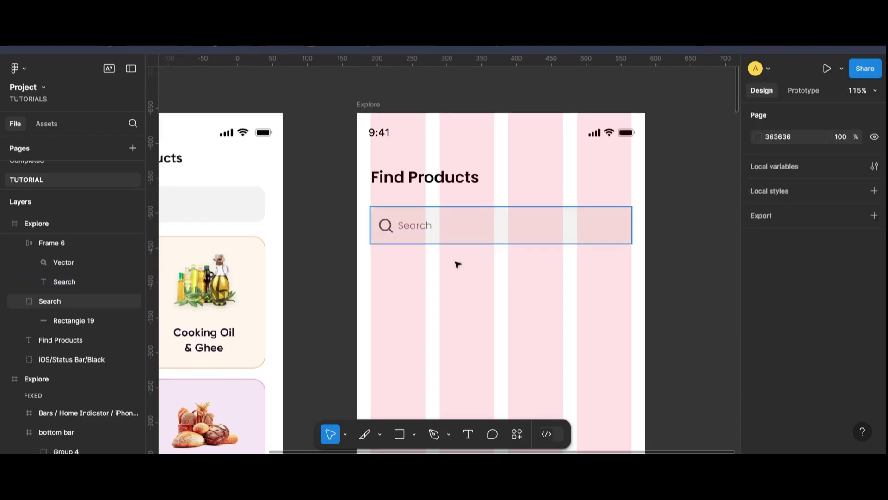
- Hide the column grid and change the search bar fill from F2F3F2 to ECECEC
scroll(489, 261, down, 3)
scroll(653, 266, down, 2)
scroll(653, 265, down, 2)
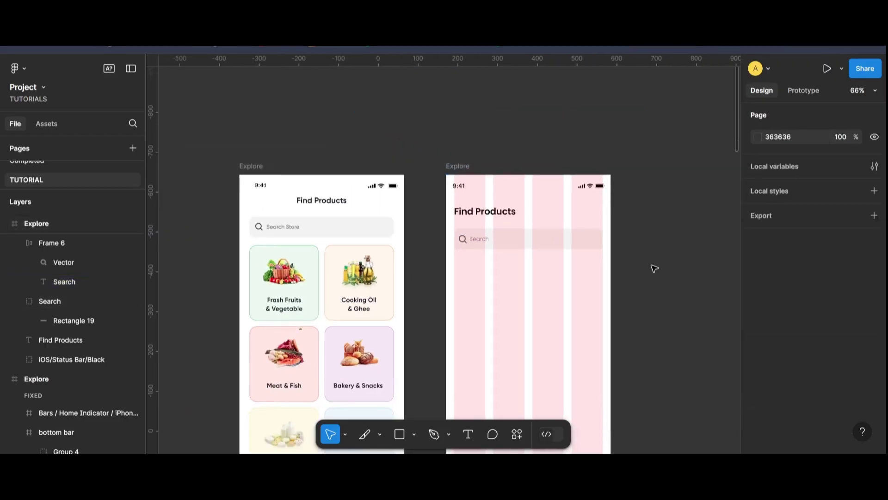
scroll(653, 265, down, 1)
click(462, 159)
scroll(859, 303, down, 5)
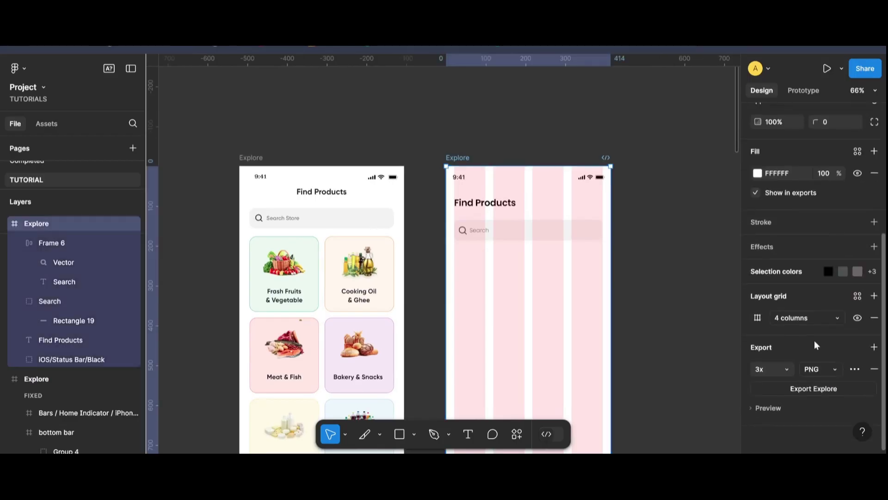
click(857, 319)
click(545, 238)
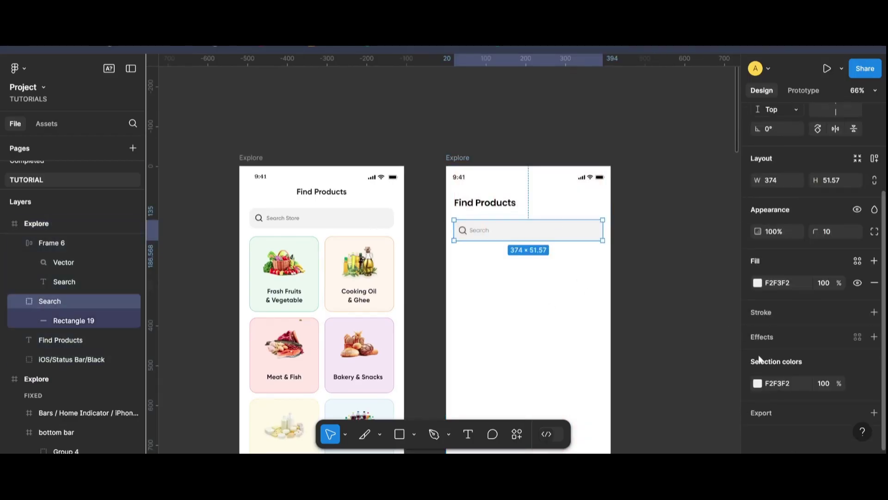
click(757, 283)
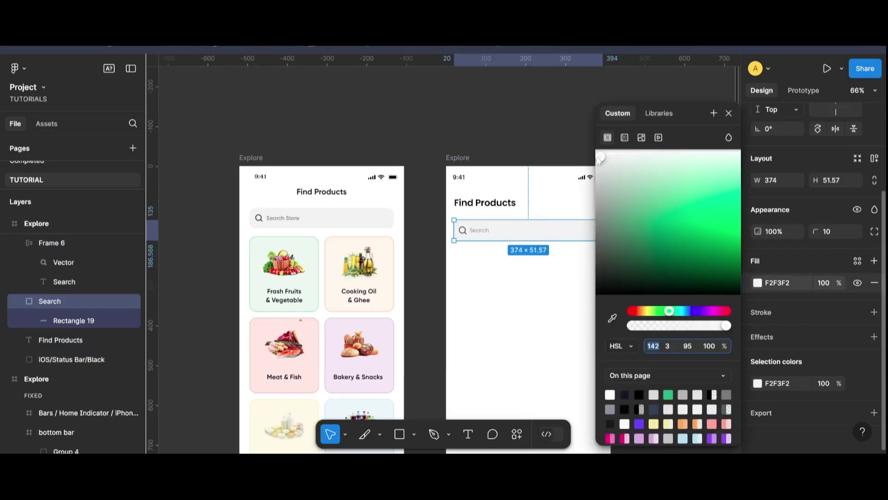
drag(600, 159, 600, 169)
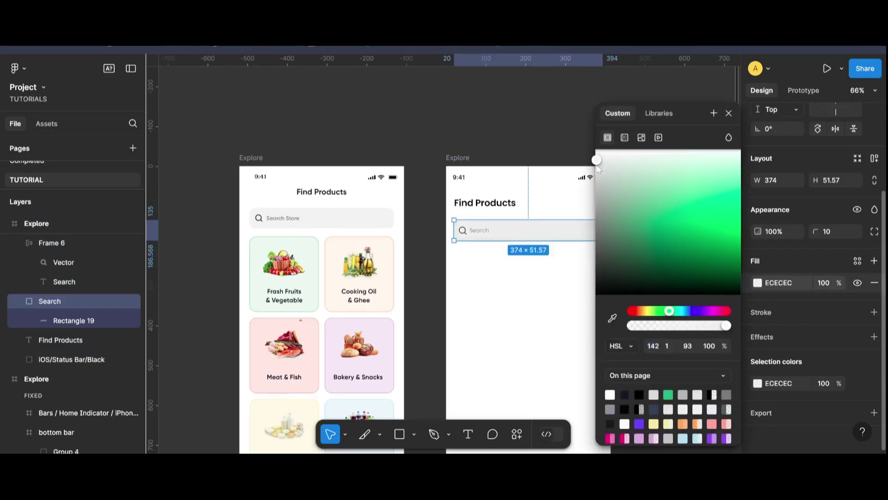
click(506, 131)
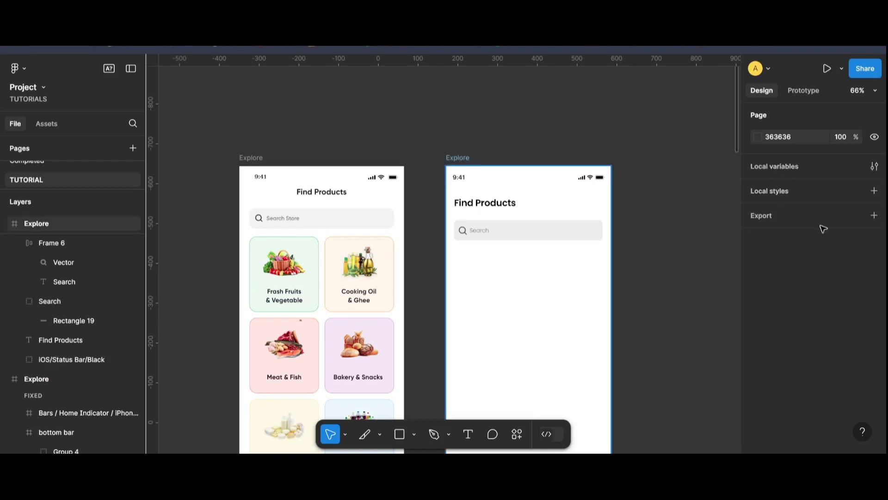
- Show the four-column grid on the right Explore frame again
click(492, 185)
scroll(797, 371, down, 2)
scroll(797, 372, down, 4)
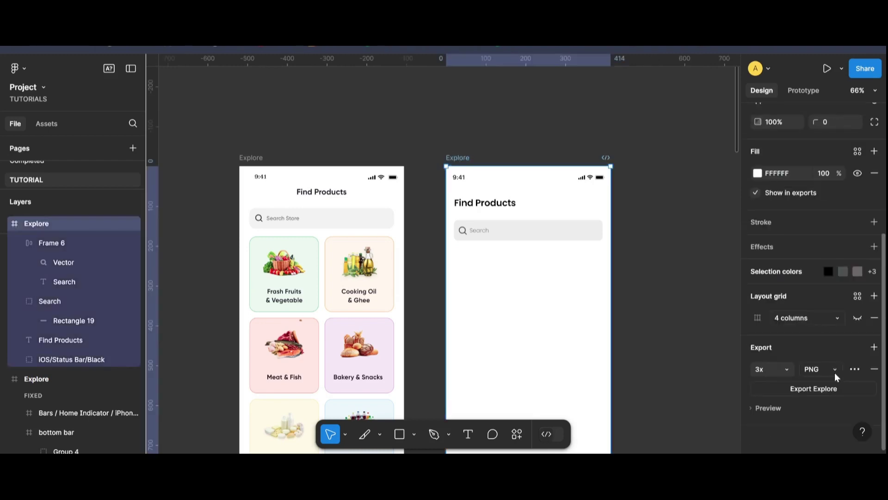
click(858, 318)
scroll(685, 341, down, 3)
click(399, 434)
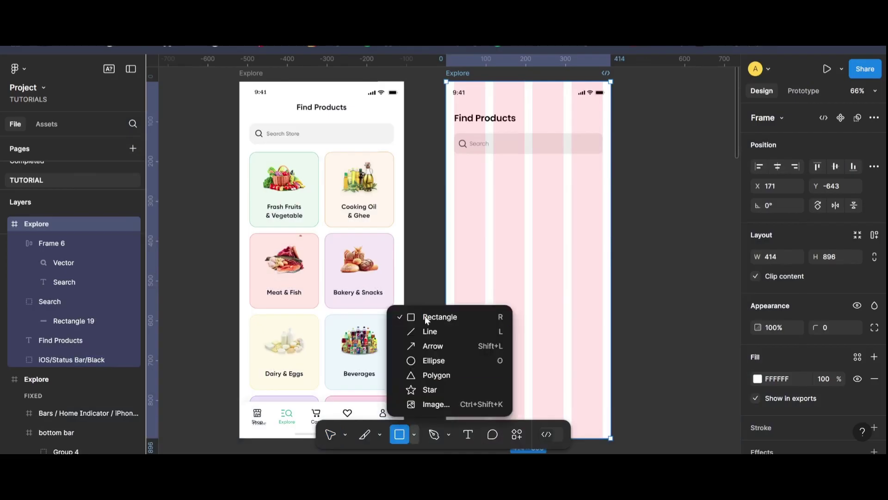
- Draw a 374-wide rectangle below the search bar and raise its top-left corner to slant the top
click(427, 320)
drag(454, 167, 603, 223)
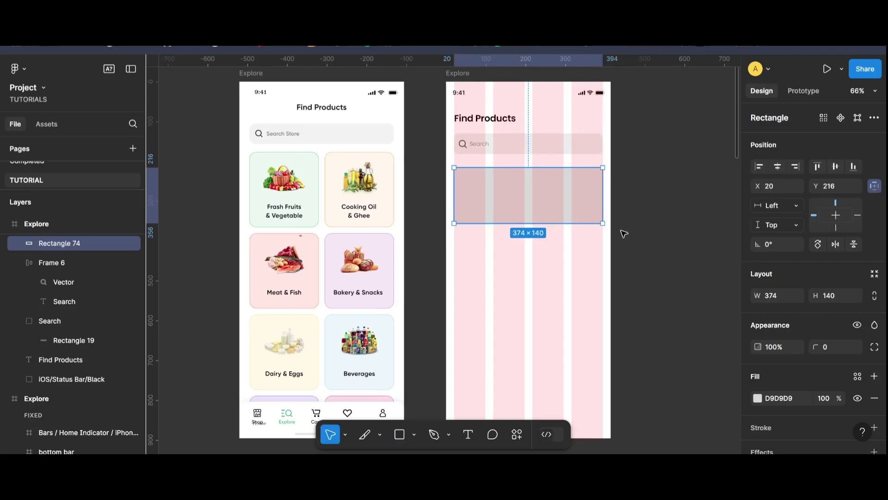
scroll(549, 208, up, 3)
scroll(550, 210, up, 1)
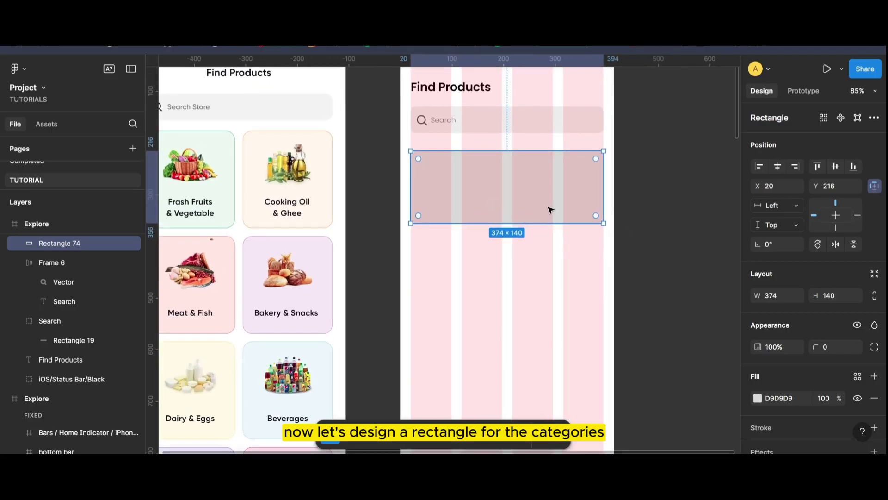
scroll(551, 209, up, 2)
double_click(506, 196)
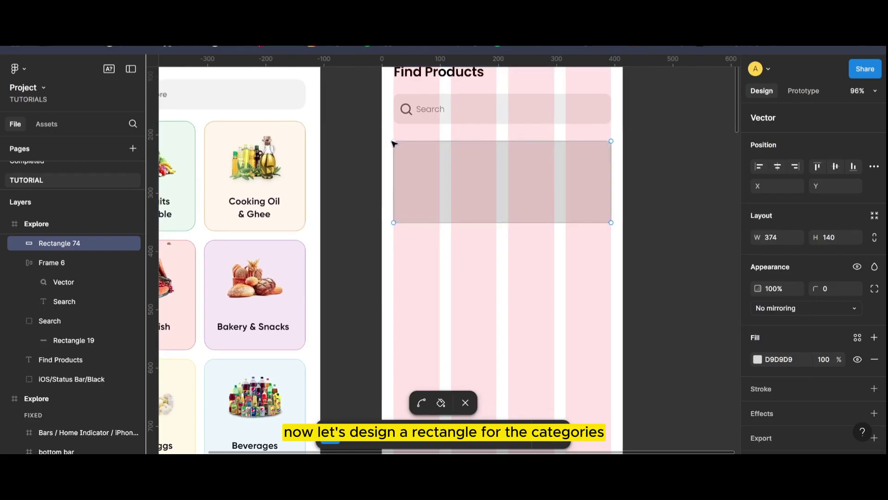
drag(493, 173, 494, 207)
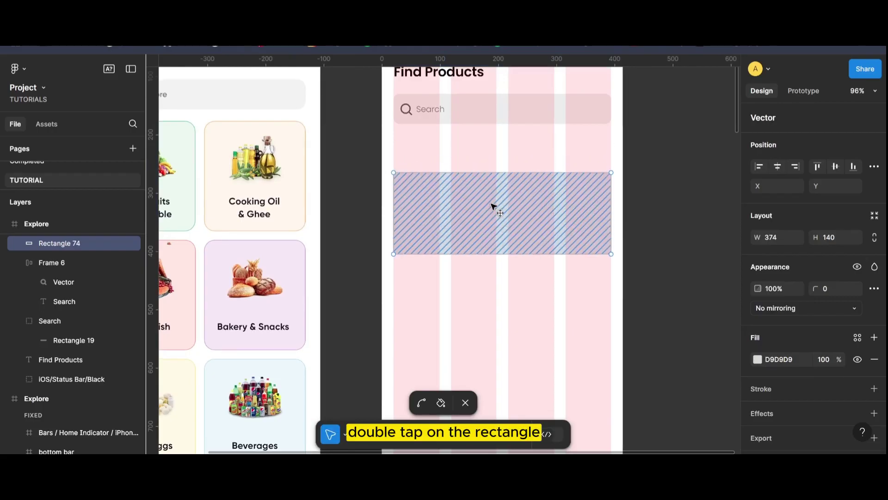
drag(394, 172, 397, 143)
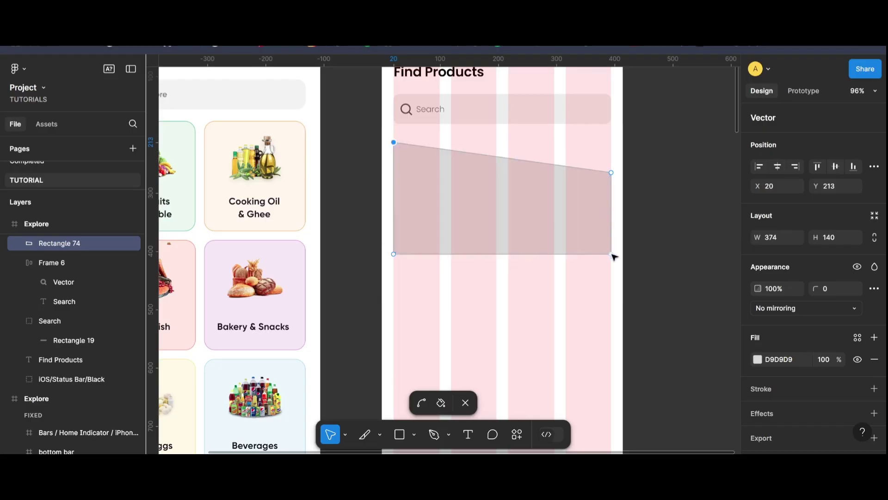
drag(612, 254, 613, 235)
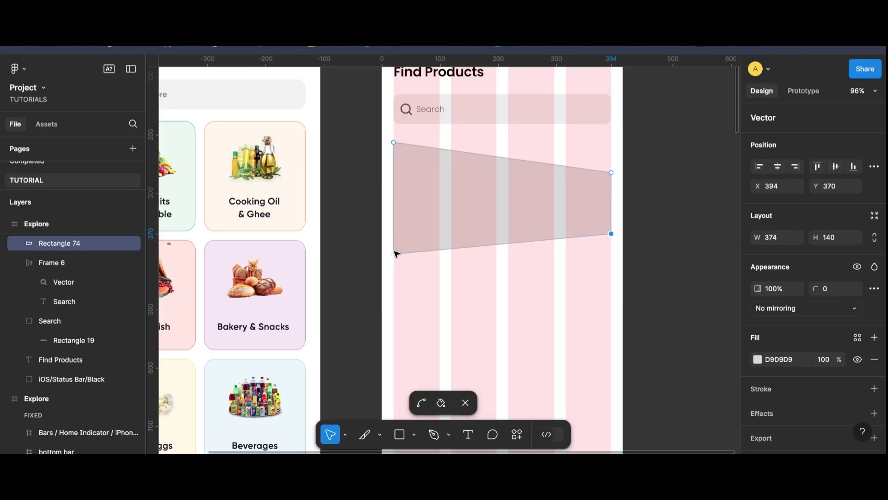
drag(393, 254, 394, 235)
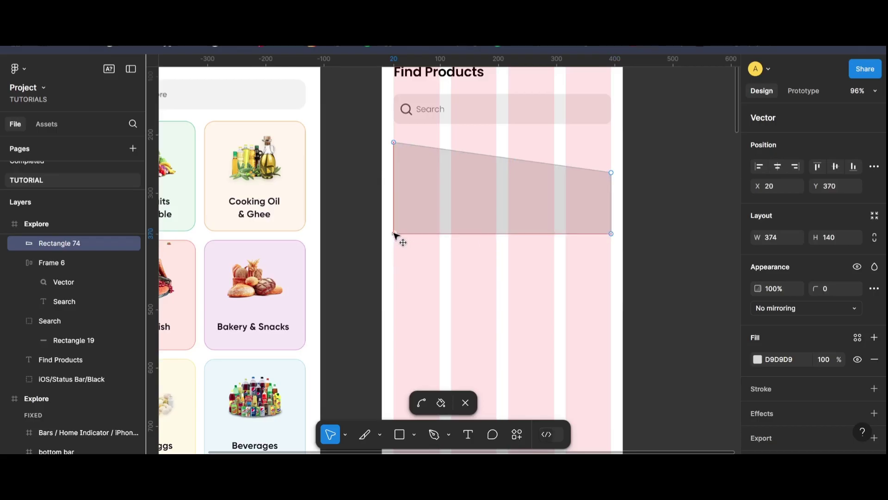
key(Escape)
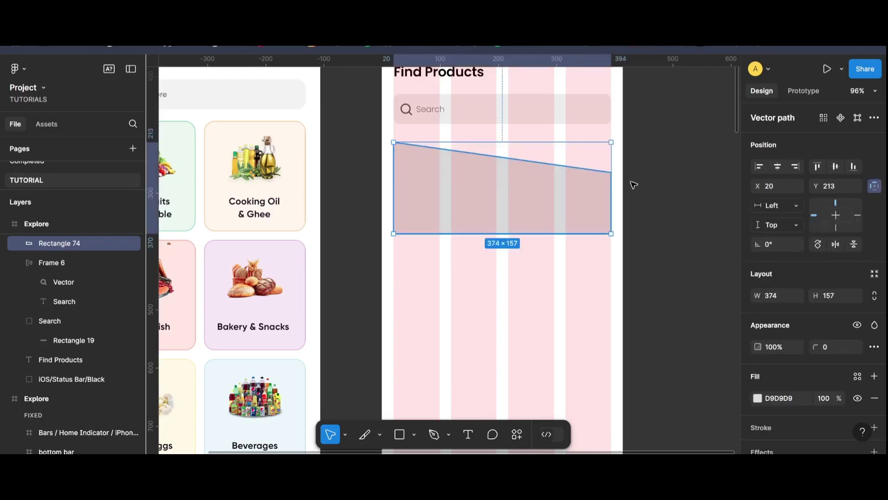
click(634, 185)
- Give the slanted banner a corner radius of 16
scroll(408, 295, down, 2)
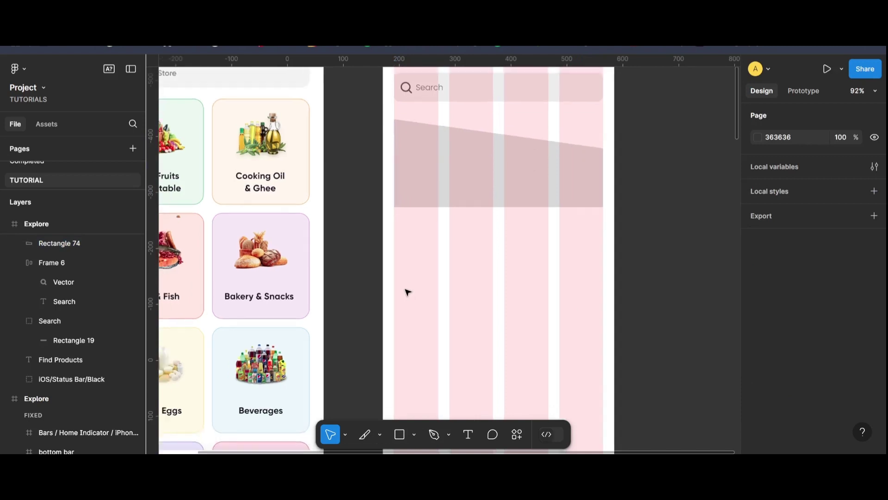
scroll(407, 293, down, 2)
scroll(407, 292, down, 1)
click(462, 204)
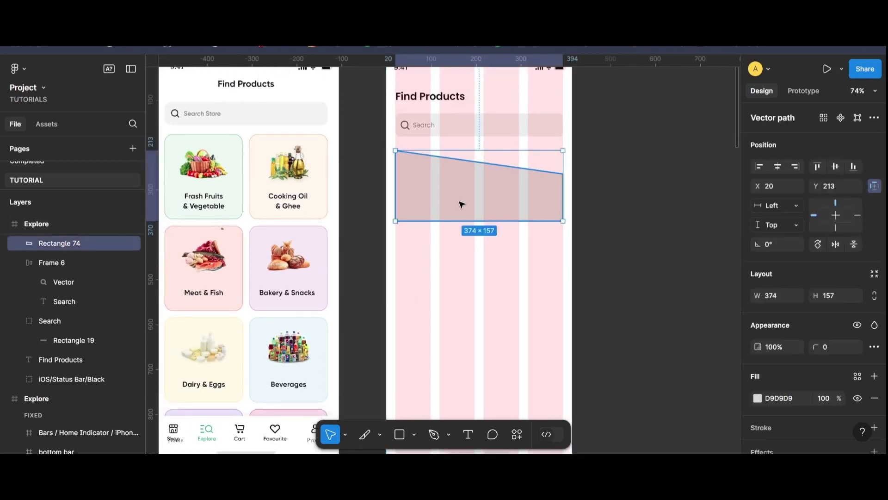
click(561, 125)
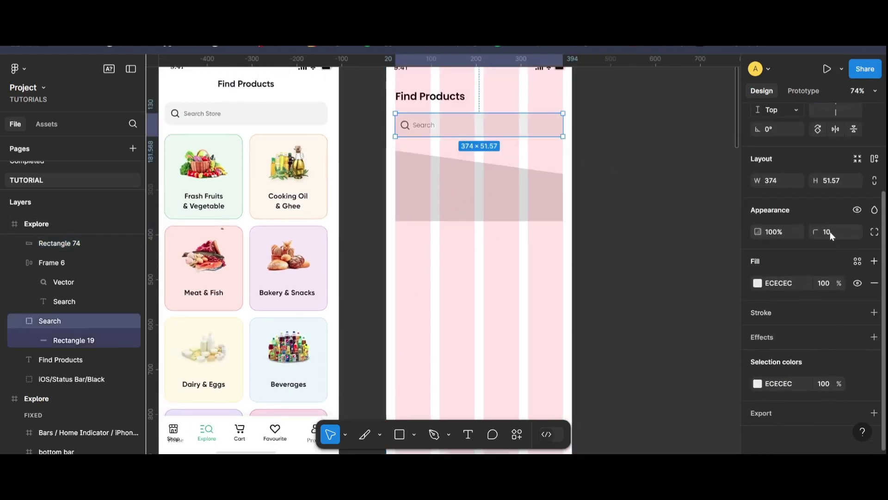
click(503, 170)
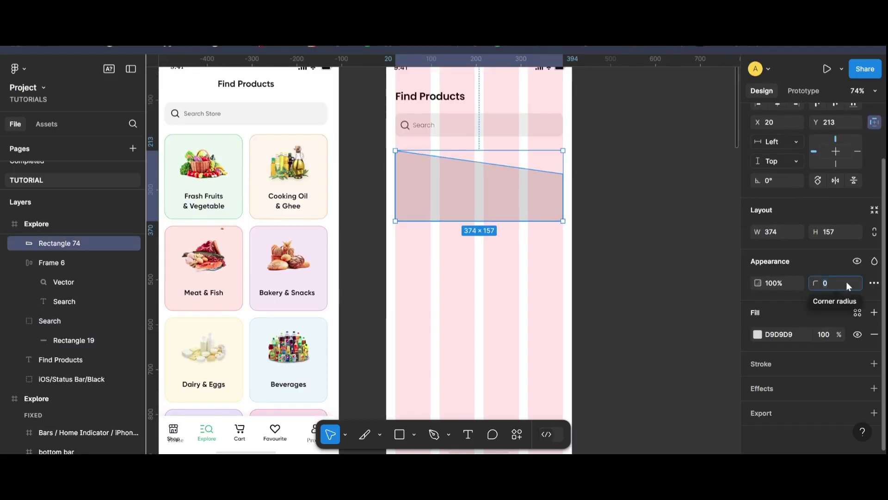
text(16)
key(Return)
click(654, 241)
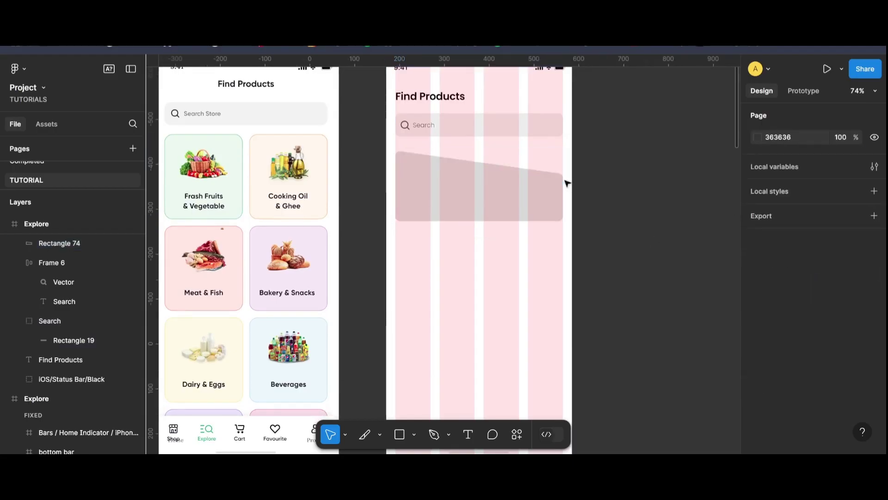
- Copy the fruit basket picture from the Fresh Fruits card onto the slanted banner's left end
double_click(202, 171)
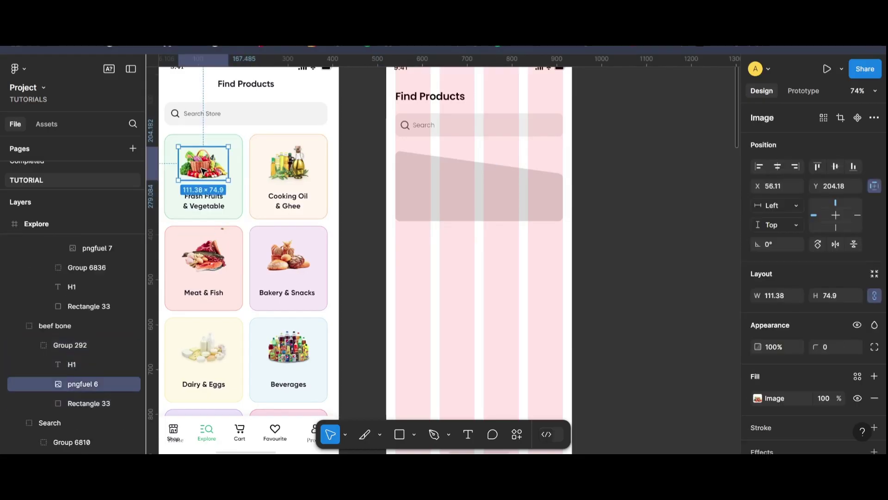
mouse_move(202, 172)
mouse_down()
mouse_move(429, 194)
mouse_move(474, 216)
mouse_move(449, 198)
mouse_up()
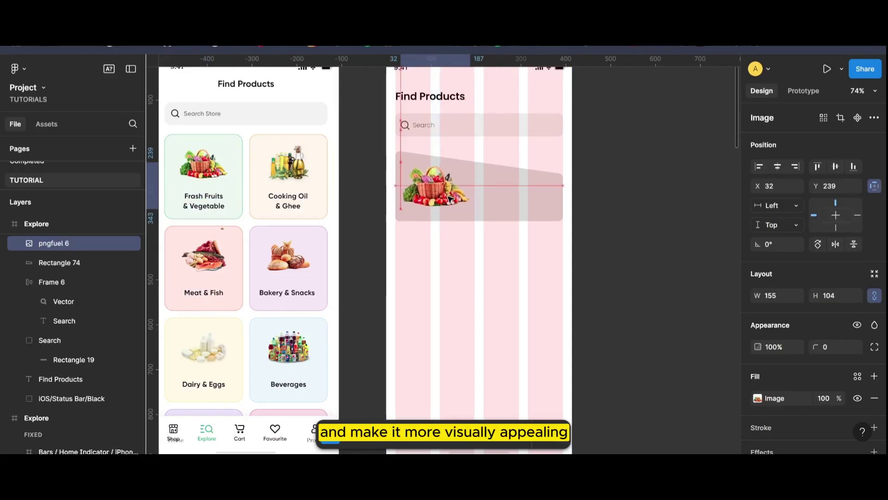
click(618, 225)
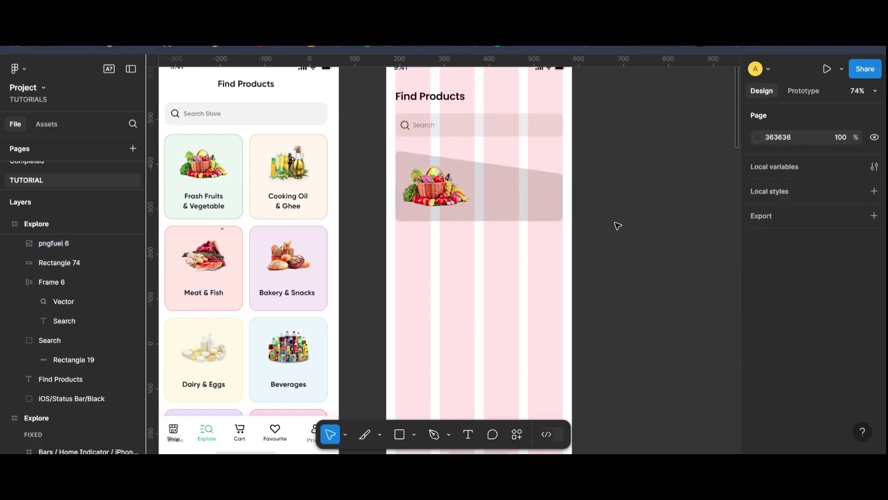
- Enlarge the banner's basket picture to 175×117
scroll(579, 222, up, 3)
click(458, 222)
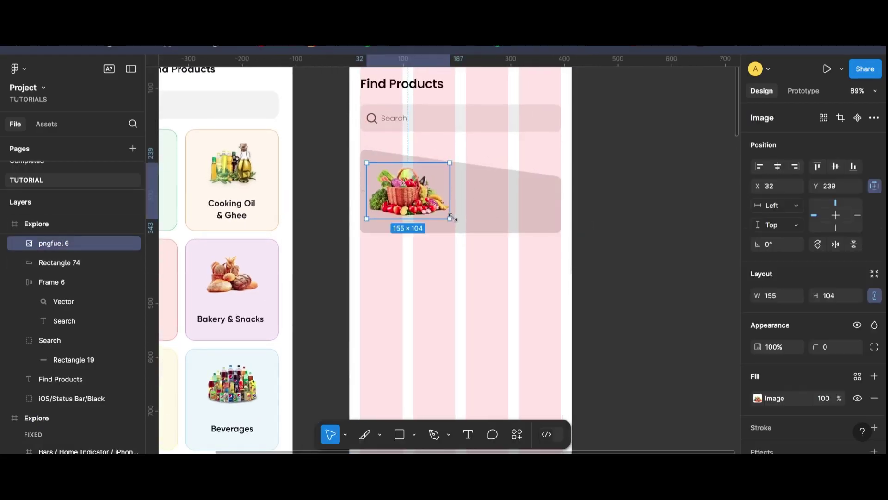
drag(453, 222, 452, 225)
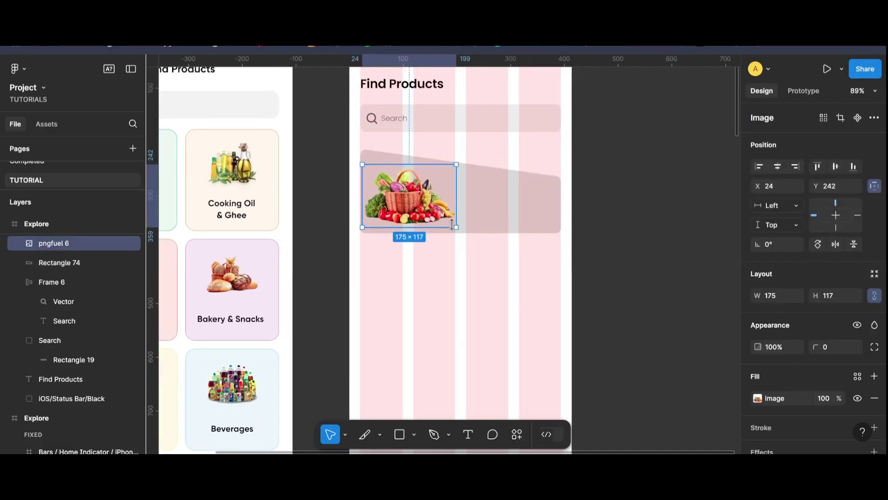
click(671, 205)
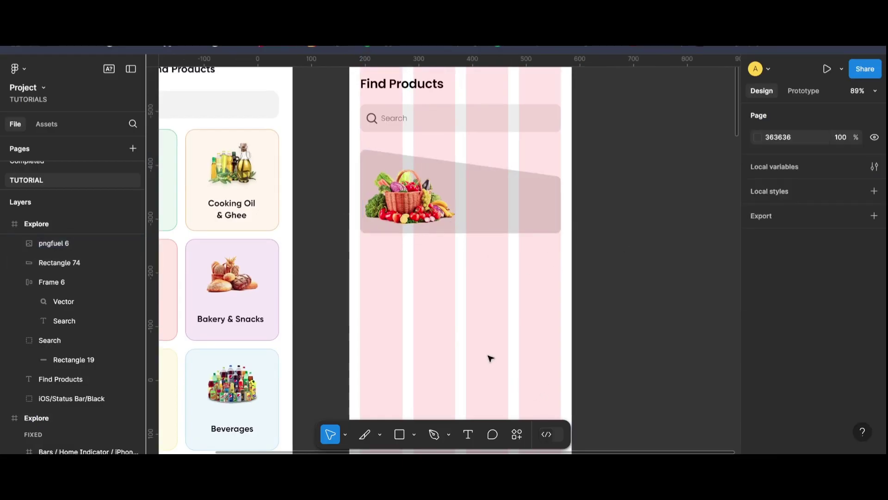
scroll(425, 278, down, 1)
scroll(375, 238, down, 2)
scroll(375, 240, down, 1)
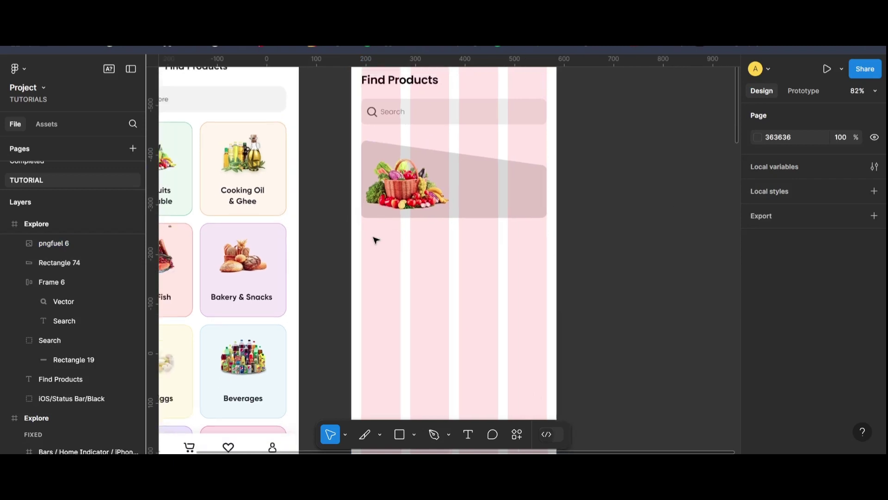
scroll(375, 241, down, 1)
scroll(313, 211, left, 2)
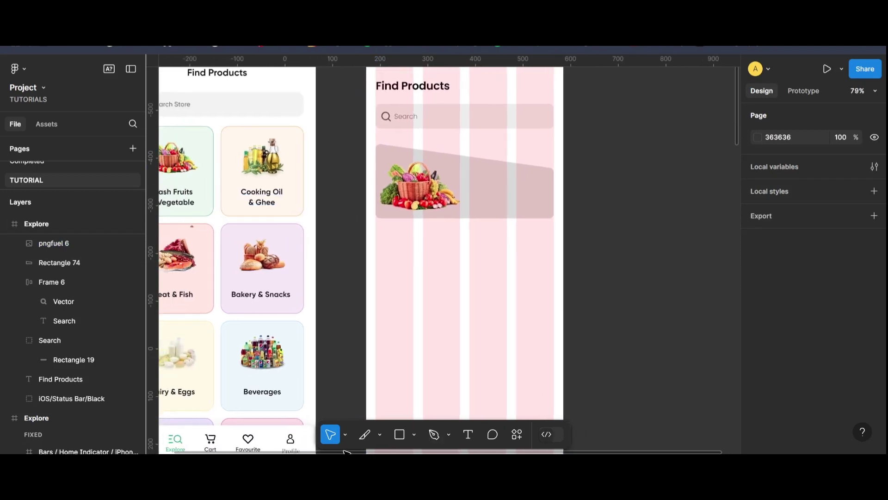
scroll(313, 211, left, 2)
scroll(314, 211, left, 2)
- Fill the slanted banner shape, Rectangle 74, with mint green 9CE6B5
click(551, 170)
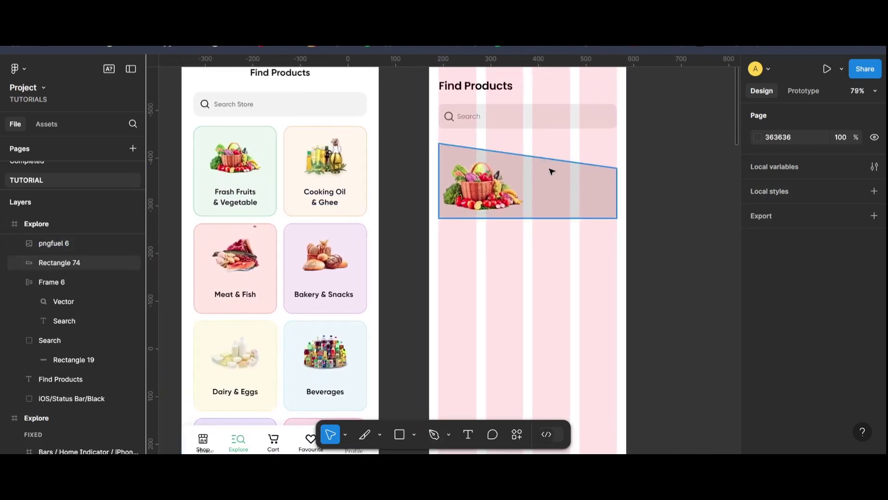
click(758, 398)
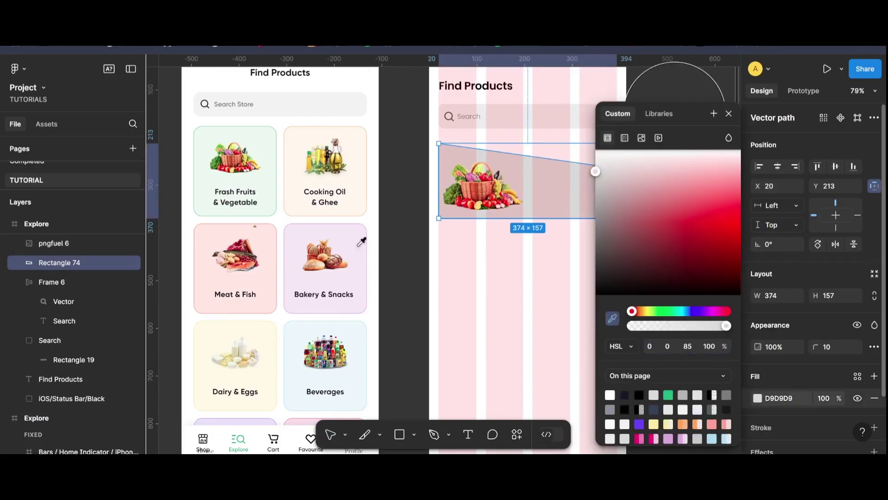
mouse_move(649, 160)
mouse_down()
mouse_move(663, 195)
mouse_move(676, 193)
mouse_up()
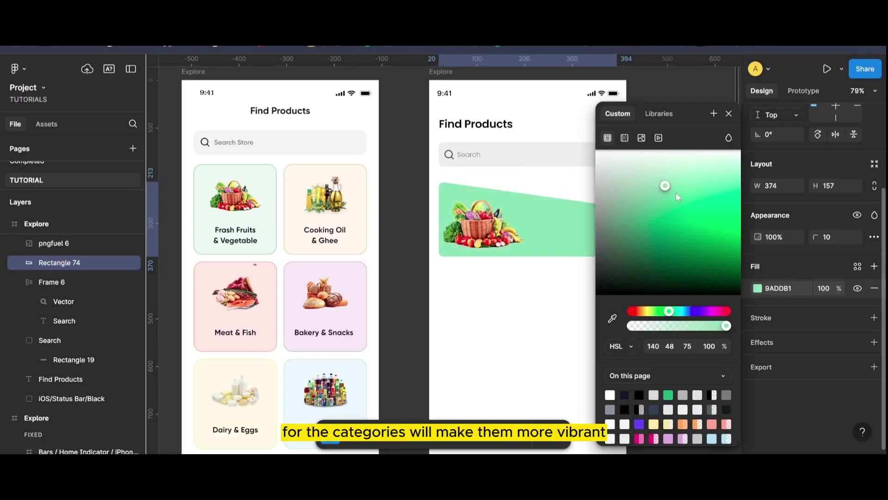
click(729, 114)
click(723, 167)
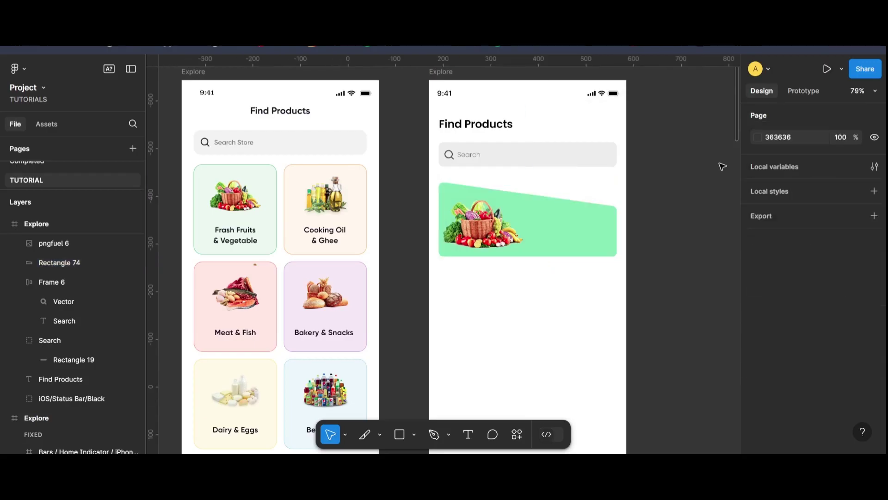
click(574, 227)
click(757, 398)
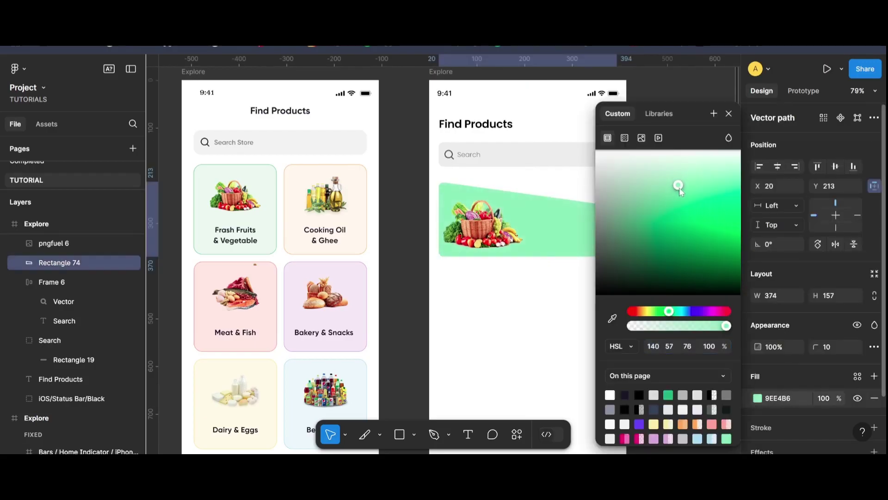
click(412, 252)
- Copy the Find Products heading onto the green banner and bring it to front
click(499, 125)
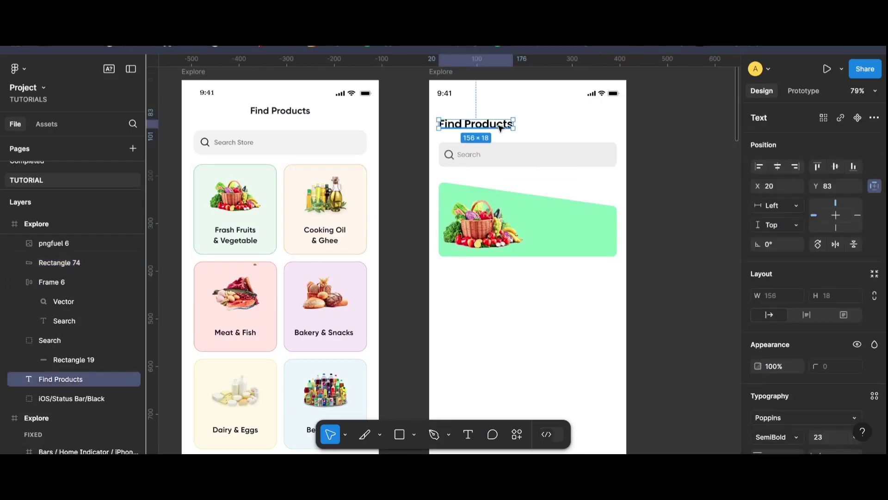
drag(496, 124, 585, 233)
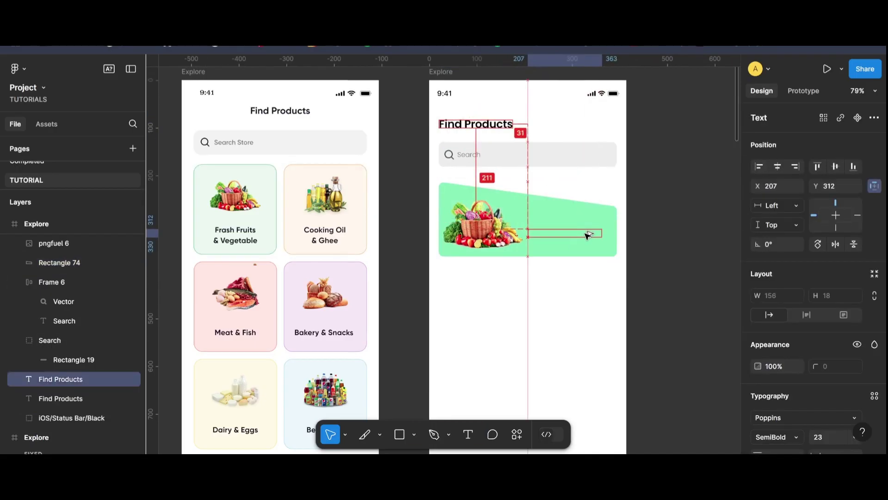
right_click(585, 233)
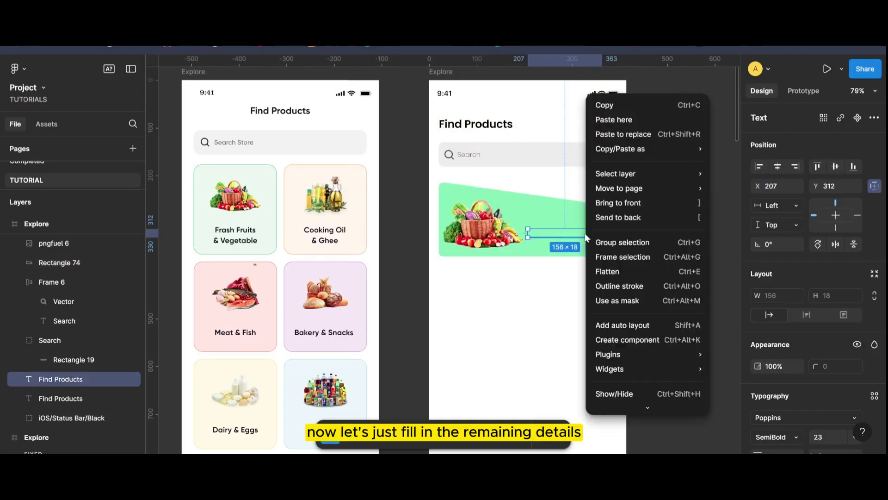
click(618, 203)
scroll(780, 321, down, 3)
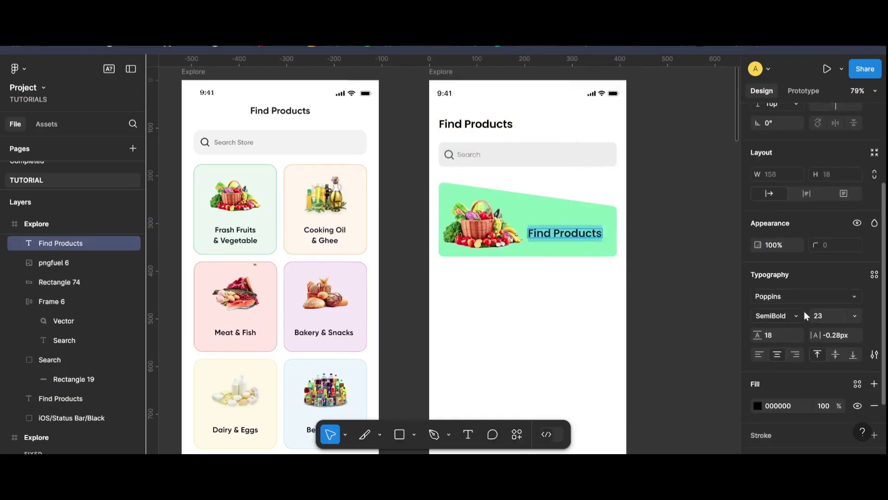
- Change the copied heading's font weight and set its size to 16
click(803, 311)
click(801, 240)
click(793, 319)
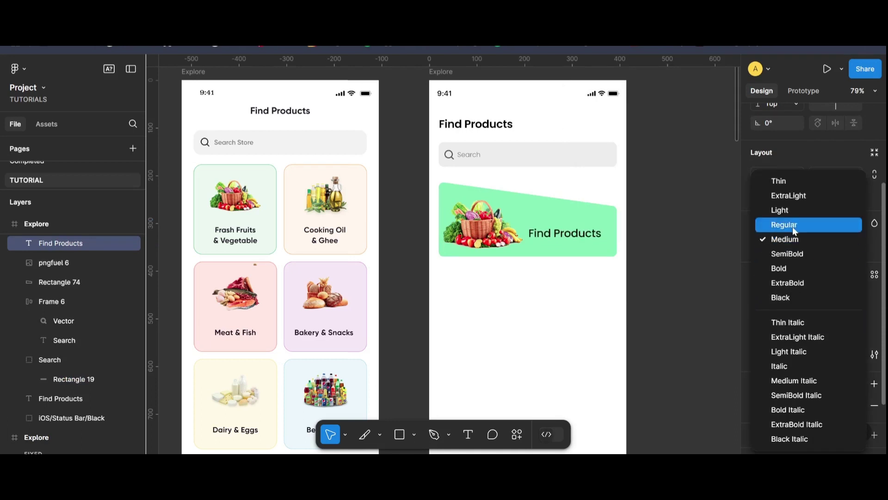
click(792, 225)
key(Return)
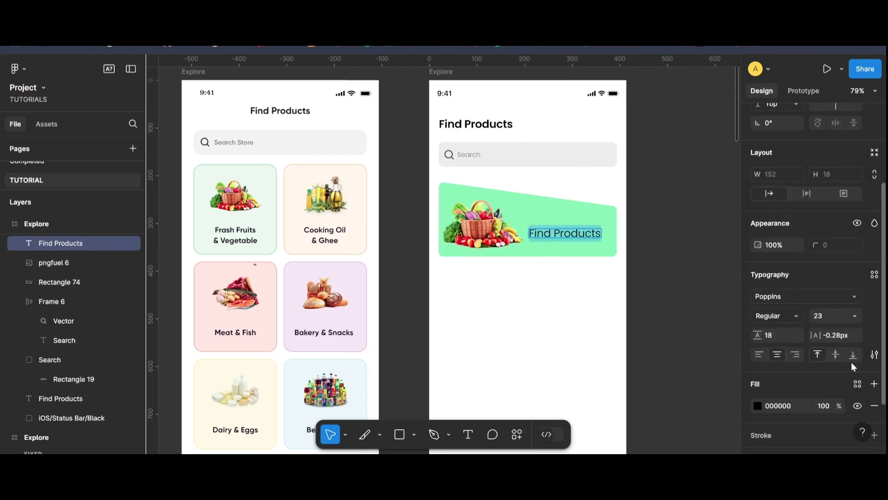
text(6)
key(Return)
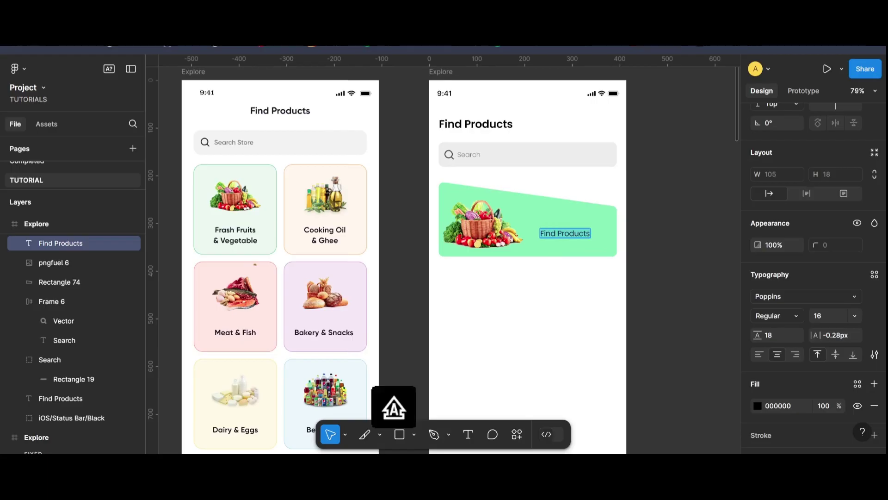
- Retype the heading as a left-aligned, two-line 'Fresh Fruits and Vegetables'
text(Fresh)
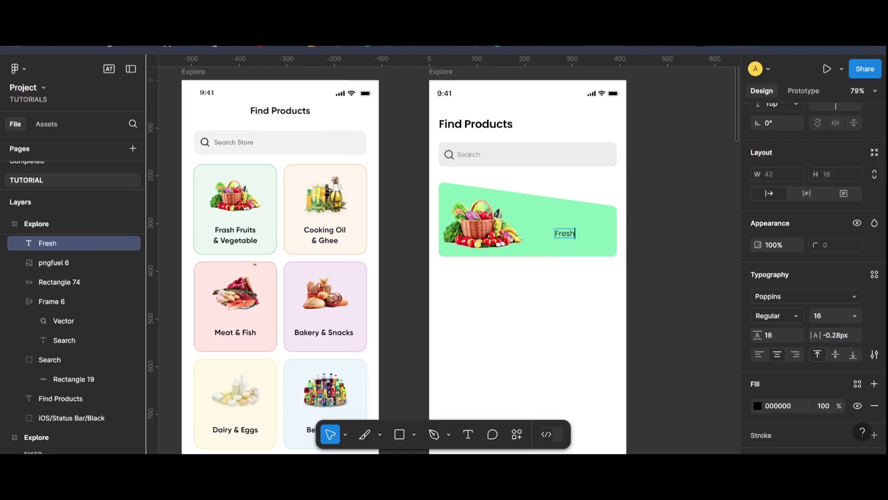
text( Fruits)
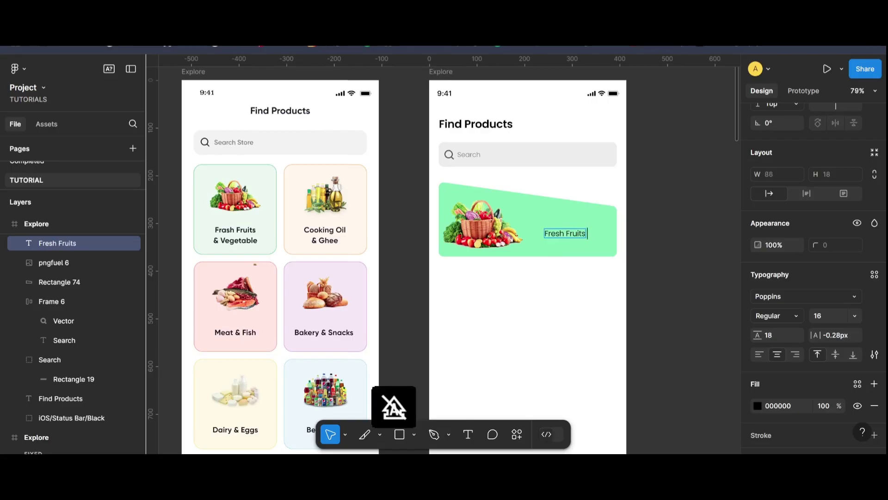
text( and)
key(Return)
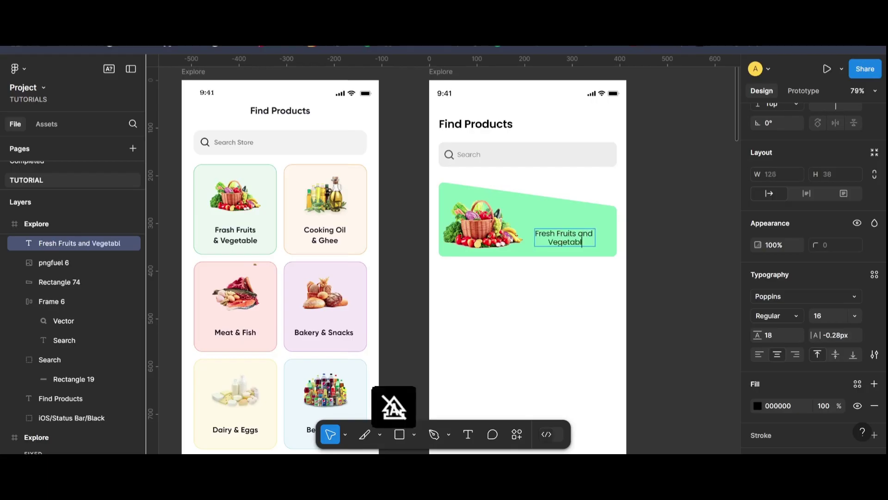
text(es)
click(760, 354)
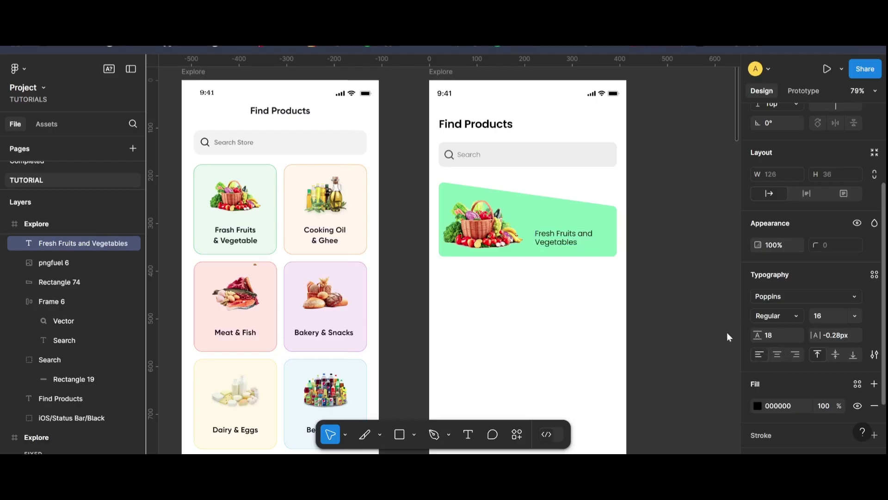
key(ctrl+a)
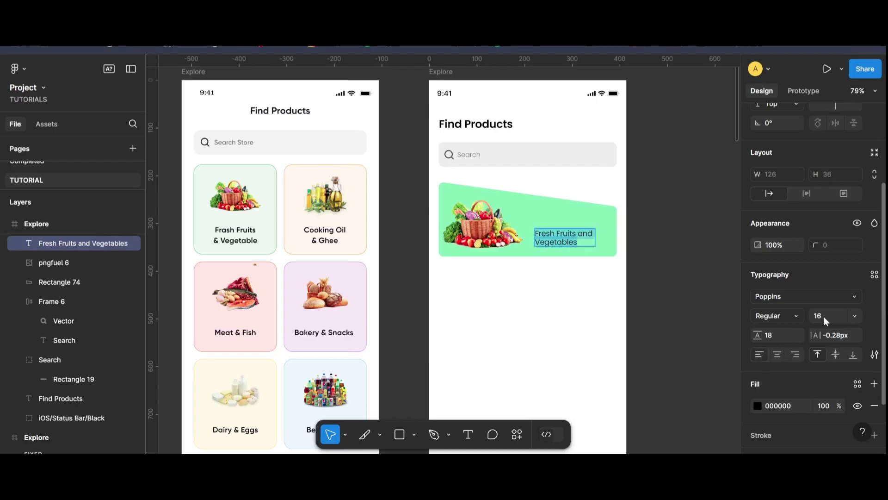
- Settle the label on Poppins Medium 16 after trying size 18
click(823, 316)
text(18)
key(Return)
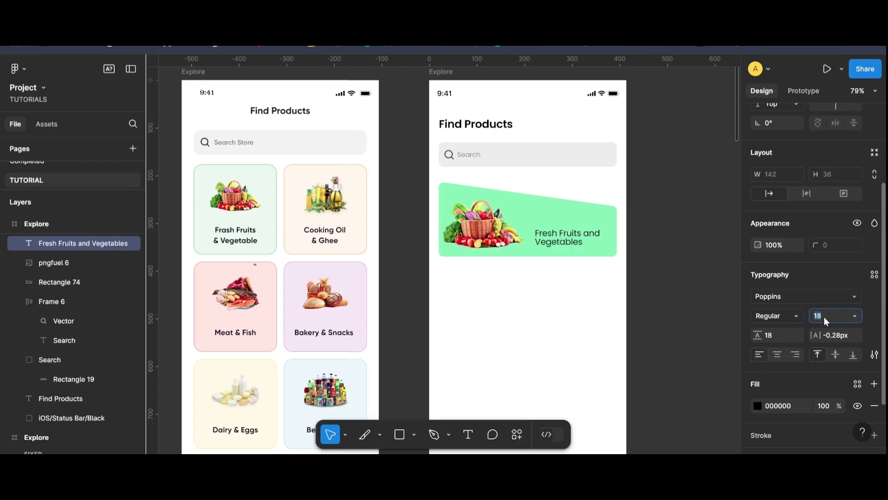
key(Down)
key(Down)
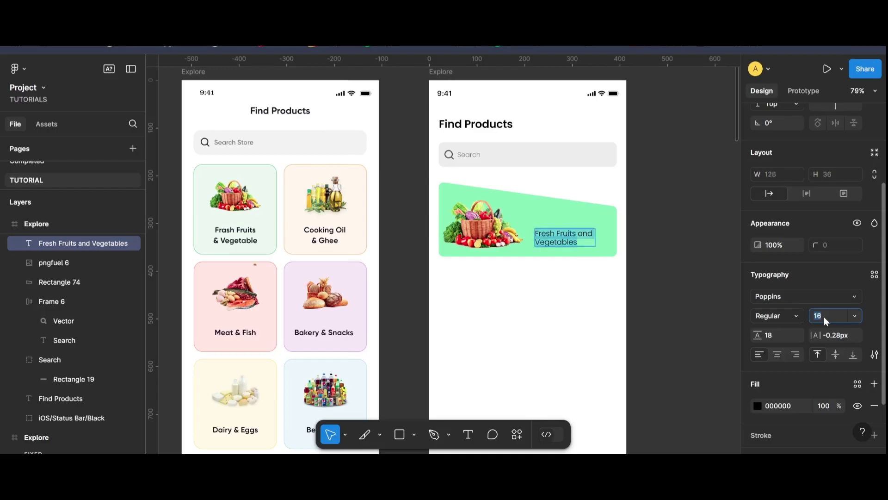
click(786, 316)
click(784, 238)
key(Escape)
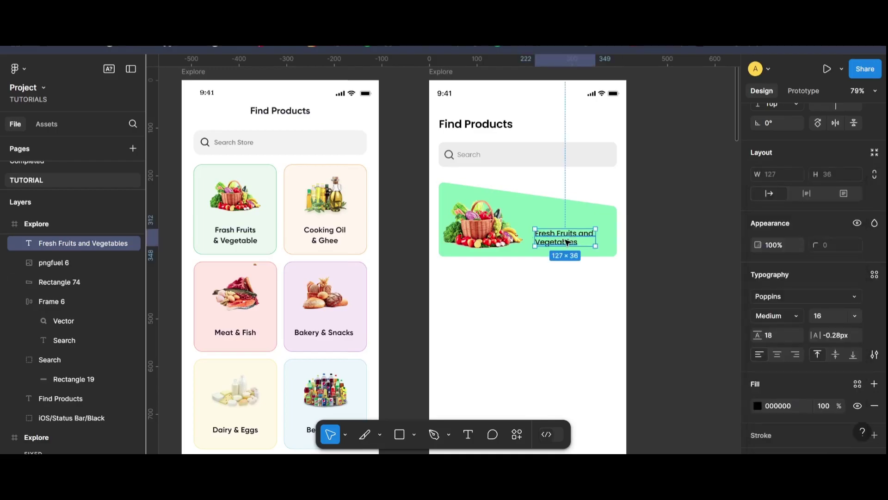
- Position the label beside the basket, aligning it against the column grid
mouse_move(567, 240)
mouse_down()
mouse_move(562, 231)
mouse_move(609, 230)
mouse_up()
key(Escape)
scroll(776, 378, down, 3)
click(864, 312)
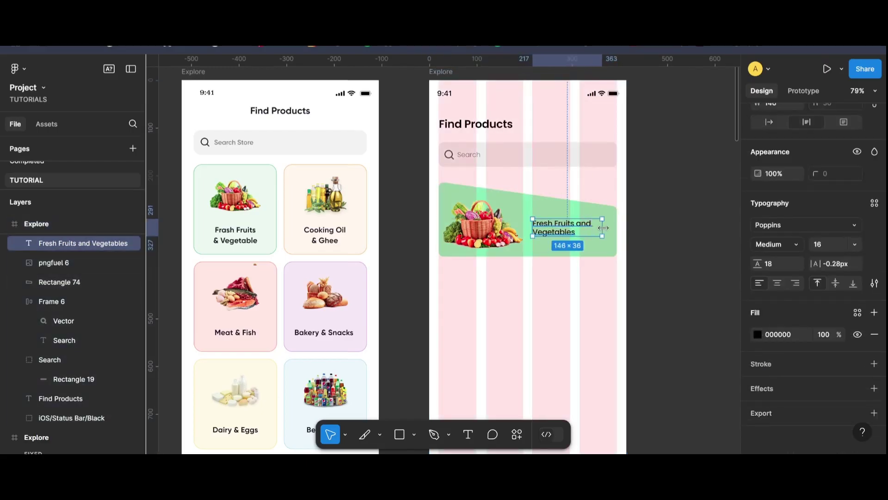
click(658, 251)
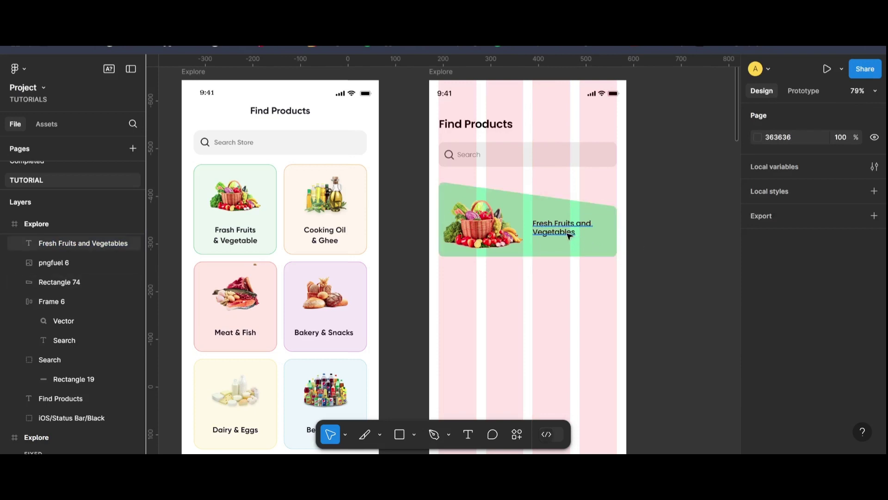
- Hide the Explore frame's column grid
click(622, 278)
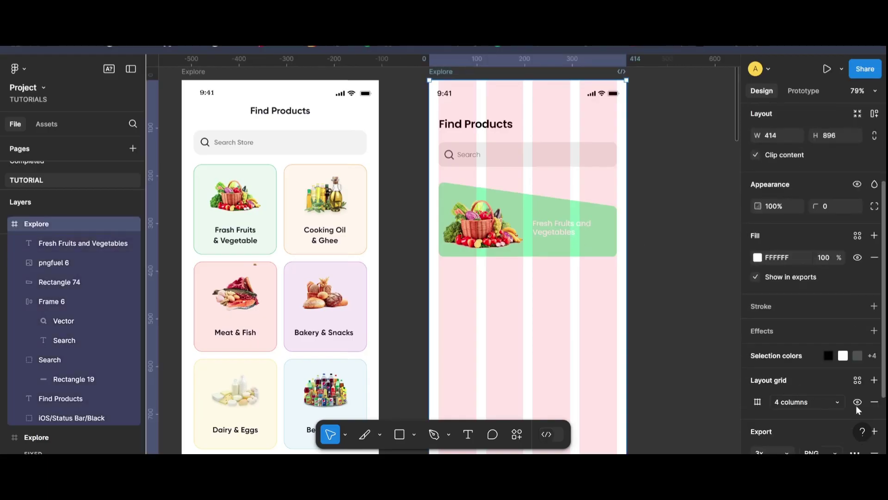
scroll(842, 407, down, 5)
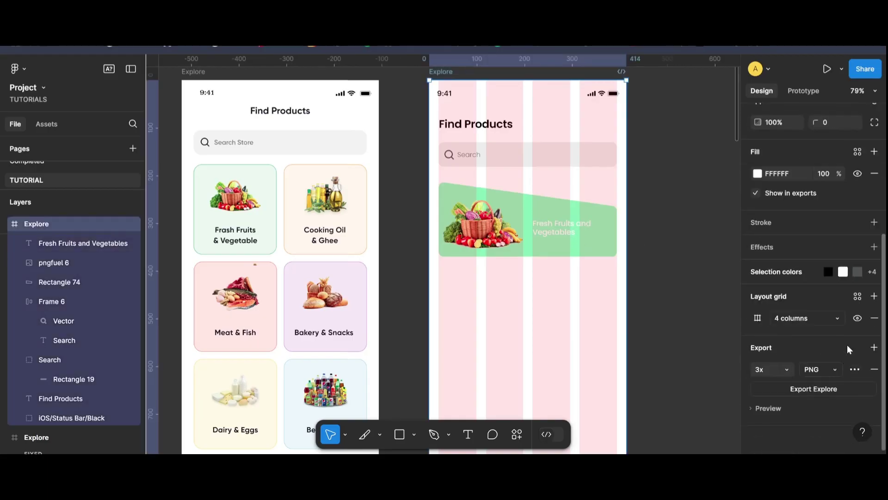
click(857, 318)
- Recolour the 'Fresh Fruits and Vegetables' label from white to dark green 0F4A24
click(547, 234)
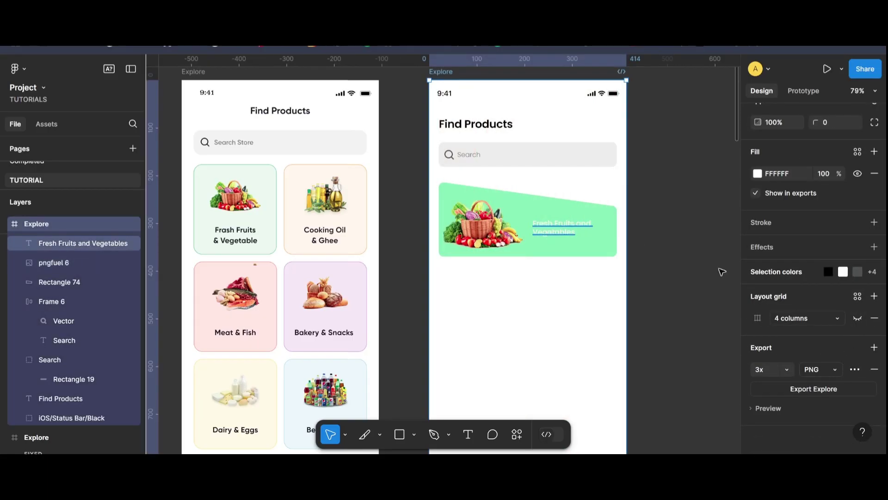
click(758, 334)
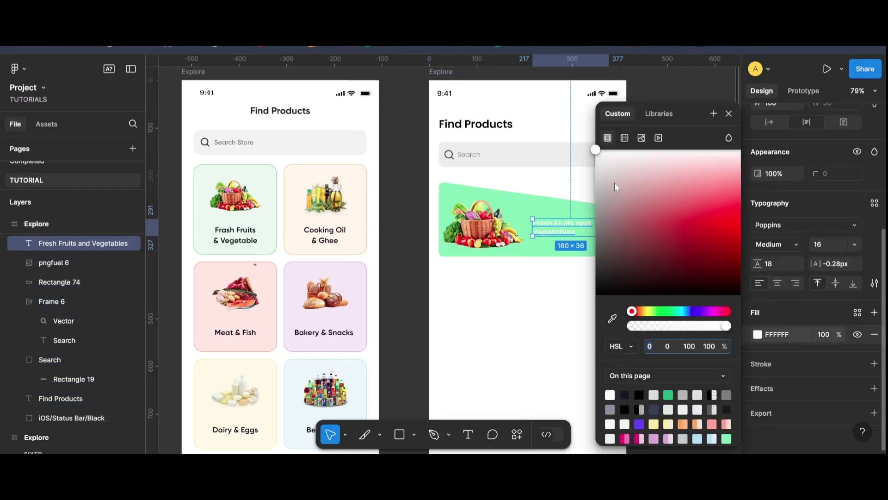
click(669, 395)
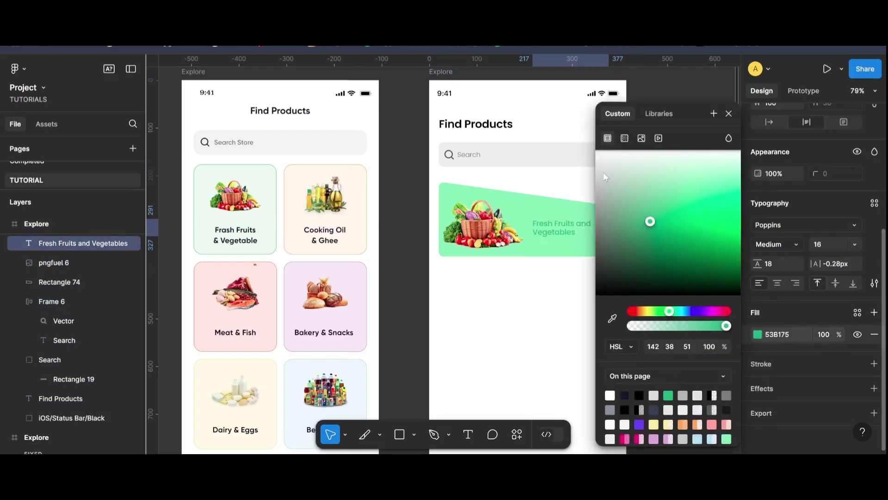
mouse_move(661, 250)
mouse_down()
mouse_move(675, 273)
mouse_move(696, 278)
mouse_up()
click(418, 245)
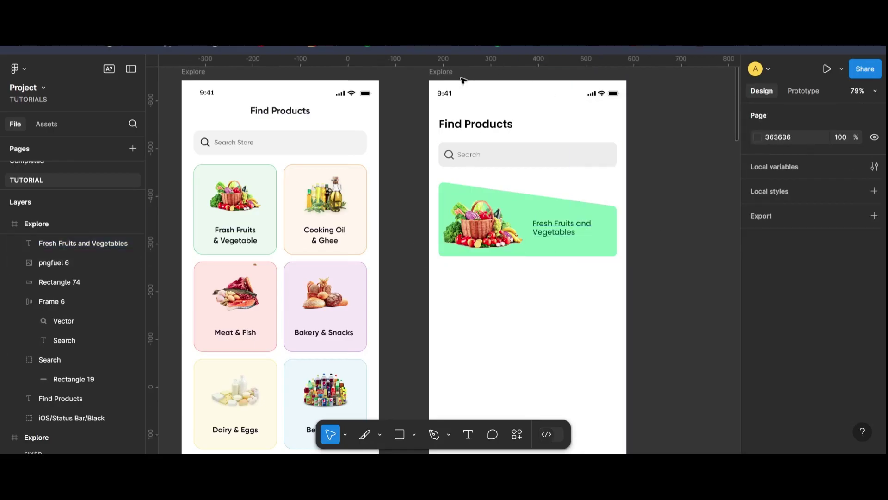
key(Tab)
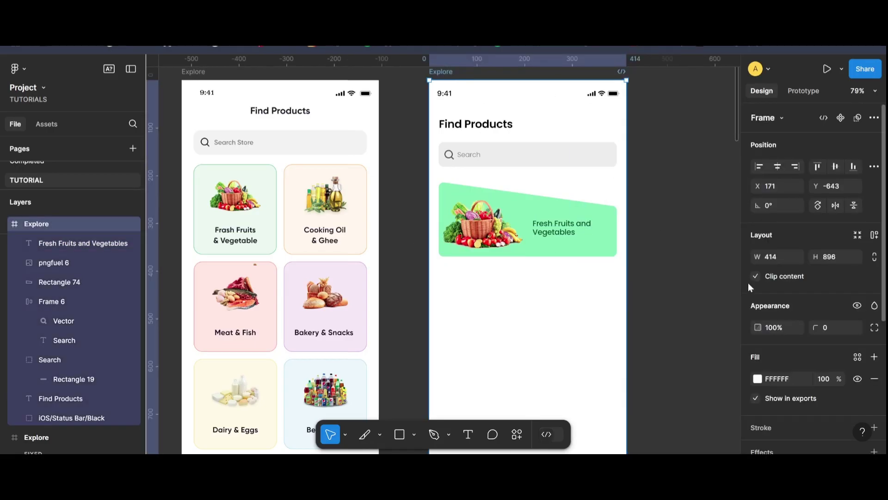
- Show the Explore frame's column grid and launch the Iconify plugin
scroll(810, 278, down, 5)
click(858, 341)
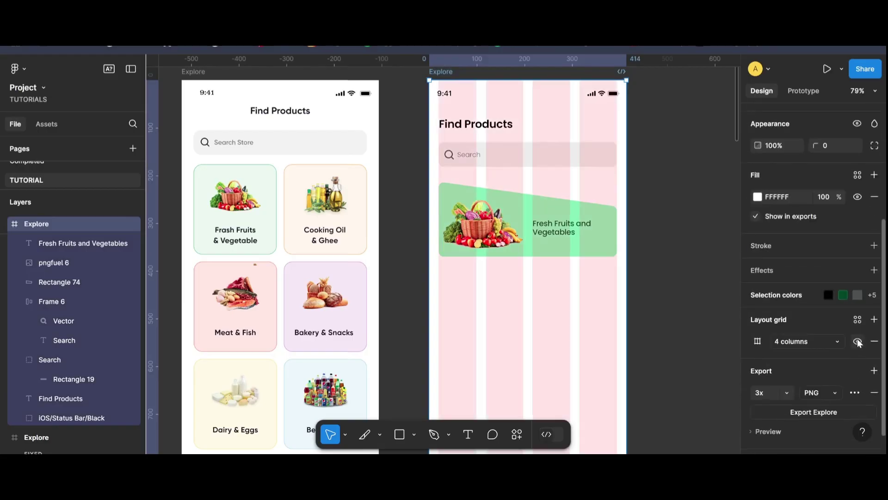
click(517, 434)
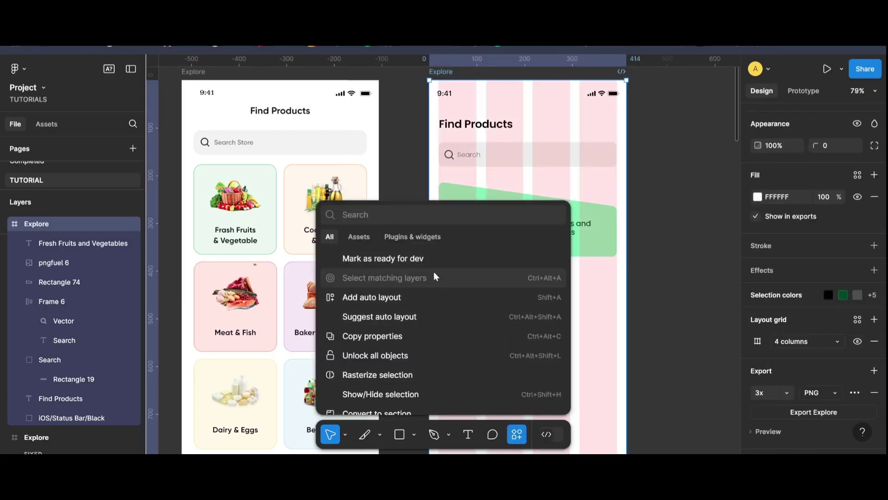
click(400, 237)
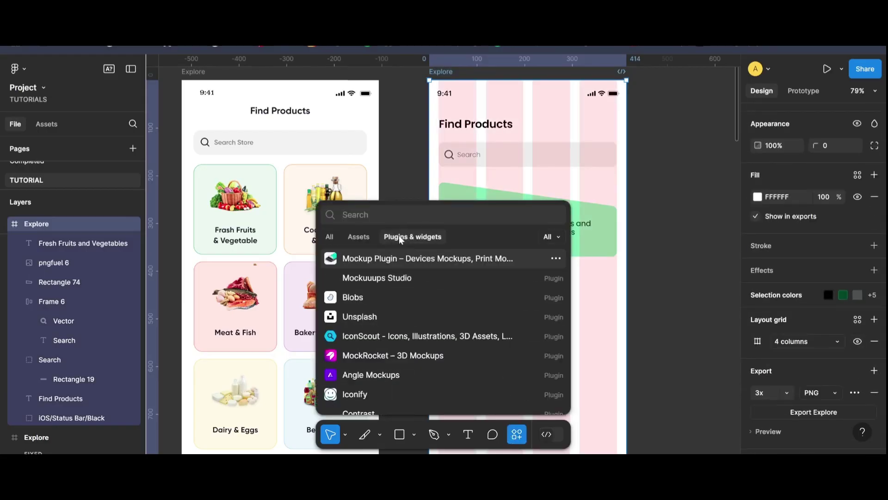
click(405, 394)
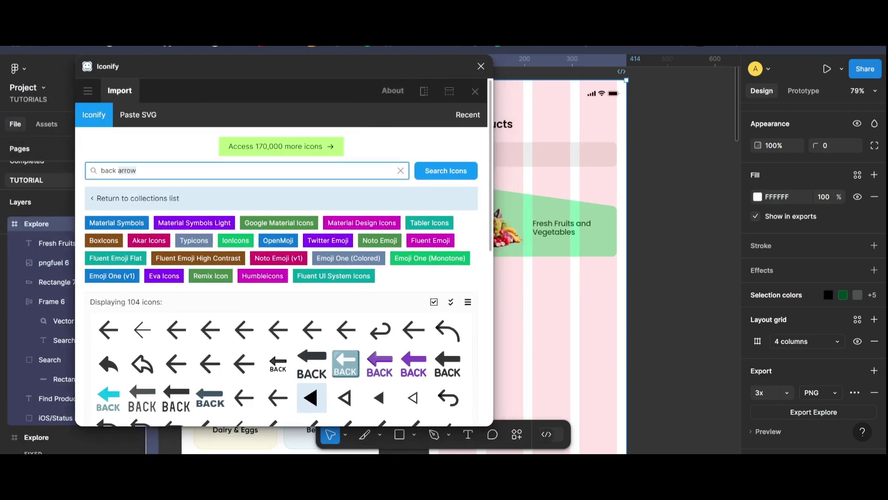
- Search the Iconify library for arrow icons and browse the results
key(ctrl+a)
text(f)
key(Return)
scroll(397, 347, down, 3)
scroll(397, 347, down, 1)
scroll(397, 347, up, 1)
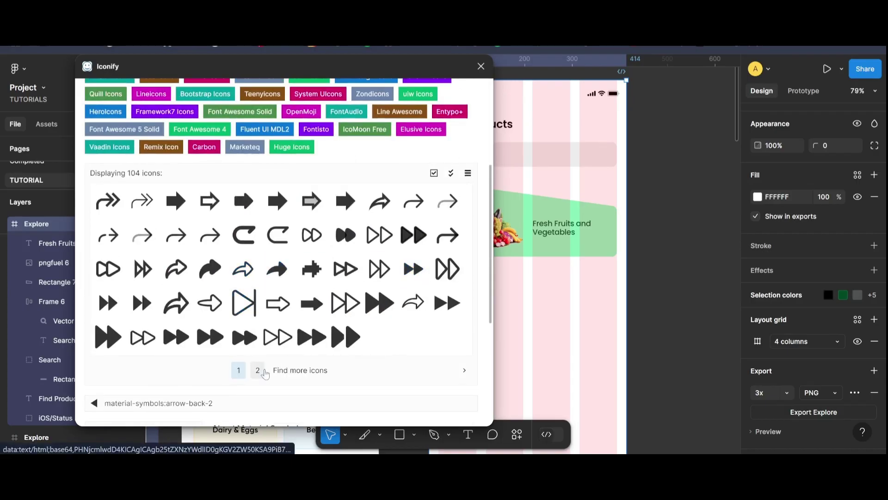
click(258, 370)
scroll(440, 315, up, 5)
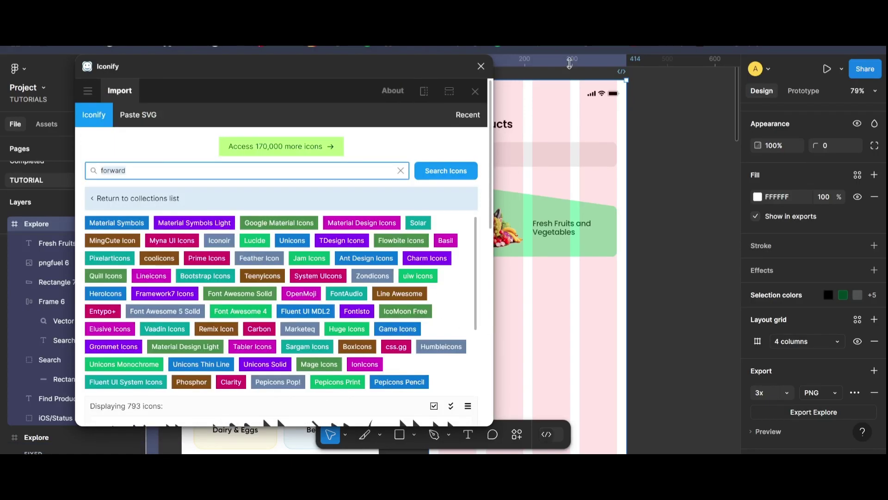
- Import the weui:arrow-filled icon and close the plugin
text(arrow)
key(Return)
scroll(278, 277, down, 2)
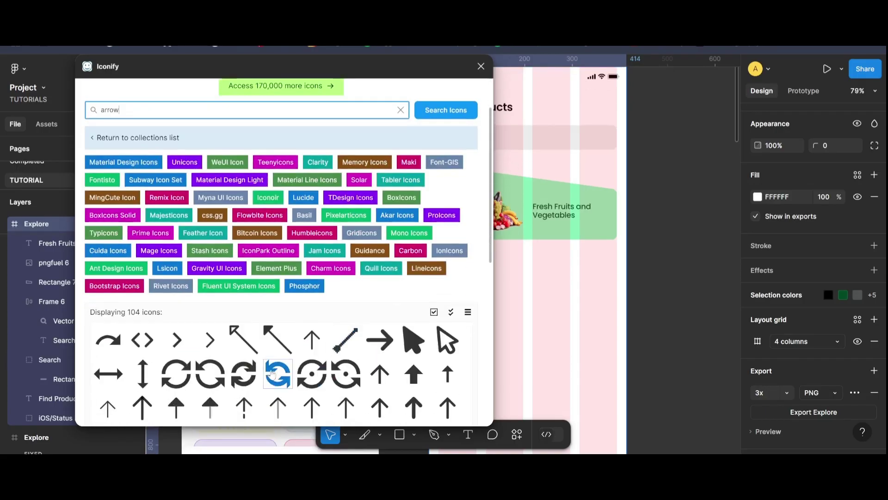
scroll(277, 278, down, 2)
click(174, 279)
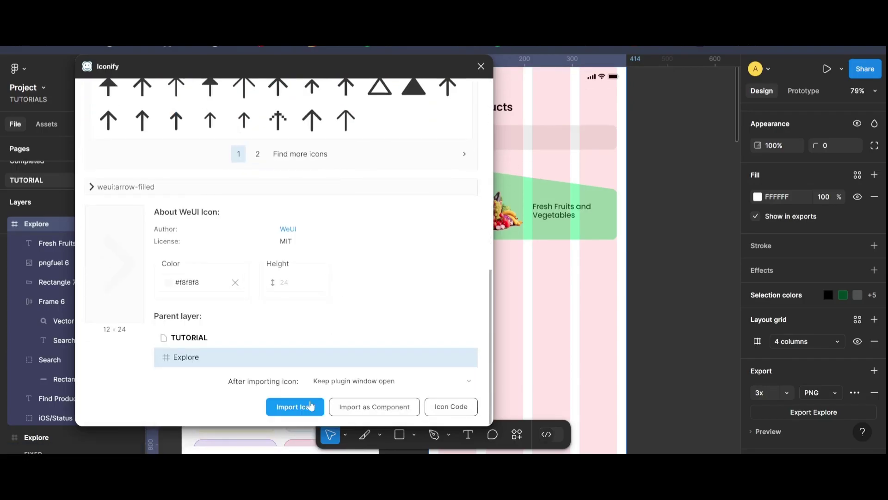
click(310, 406)
click(481, 67)
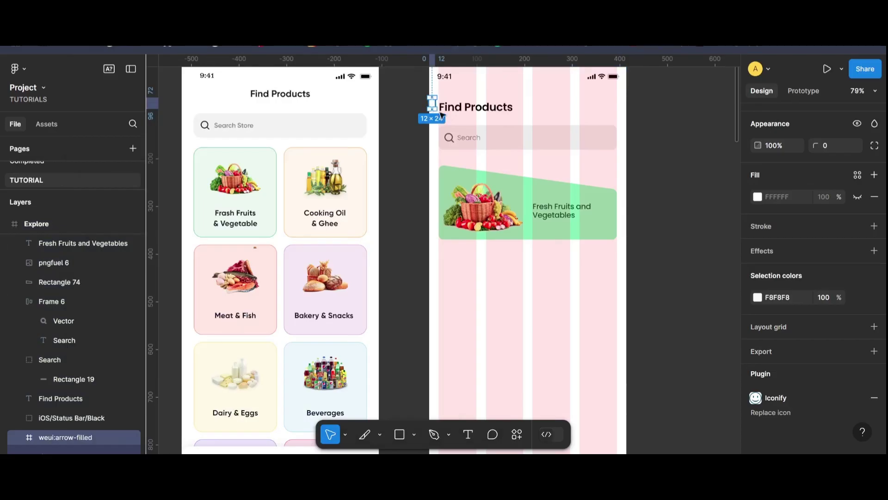
- Delete the arrow icon's wrapper frame and resize the bare arrow vector
drag(441, 115, 668, 222)
click(707, 262)
double_click(673, 241)
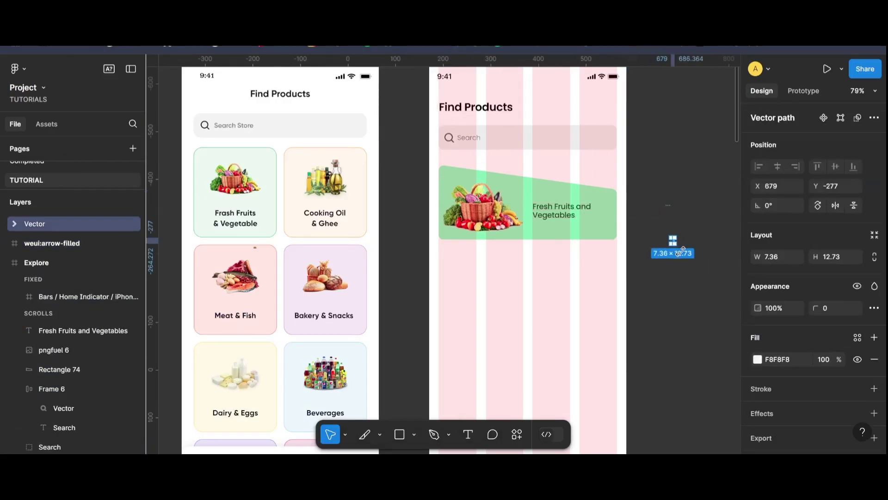
click(683, 250)
click(668, 224)
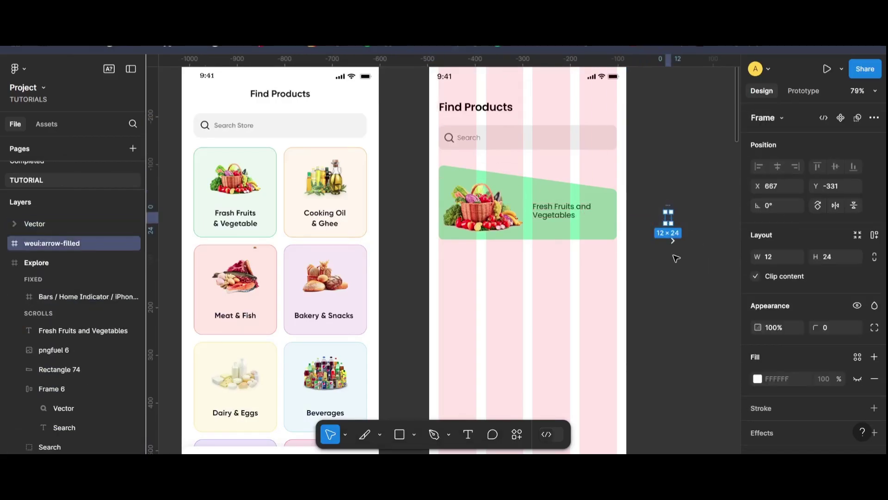
key(Delete)
click(673, 242)
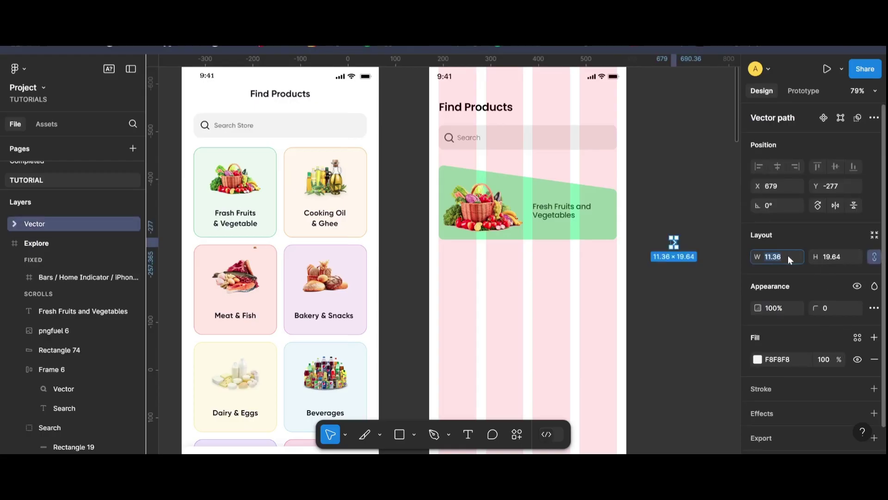
click(680, 249)
- Place the arrow at the green banner's right end and eyedrop its fill from the design
drag(674, 243, 607, 214)
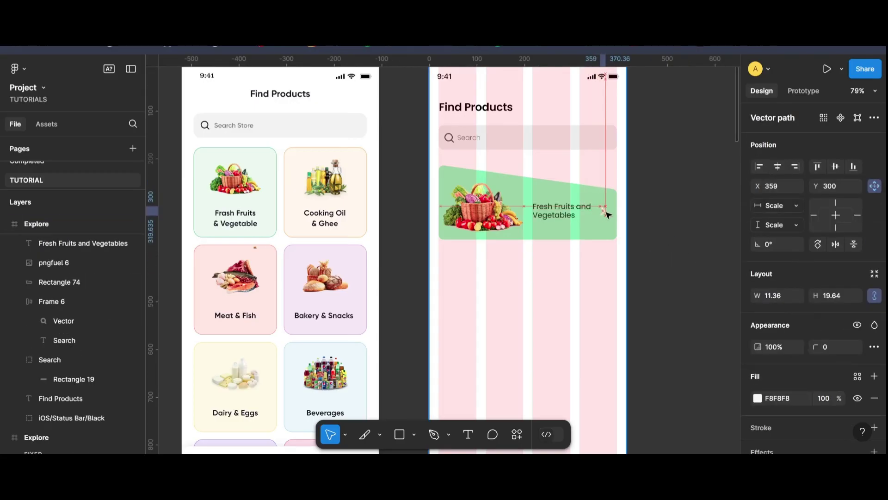
click(662, 259)
click(601, 211)
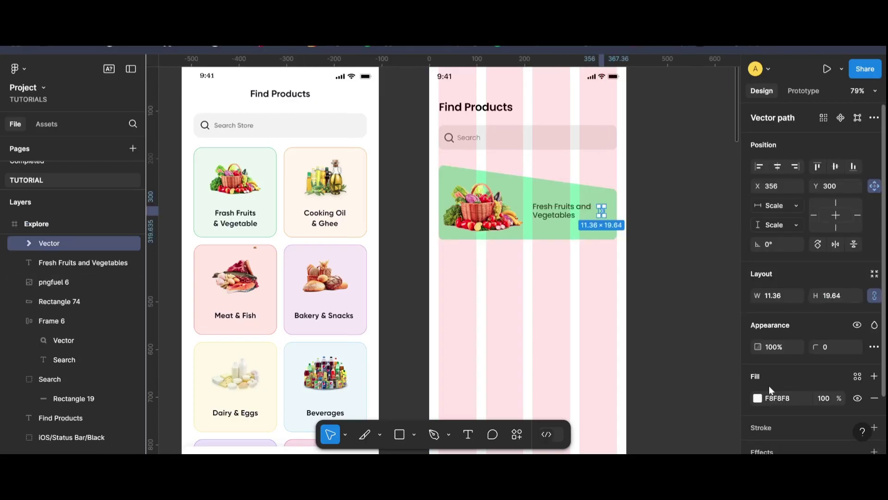
click(757, 337)
click(613, 319)
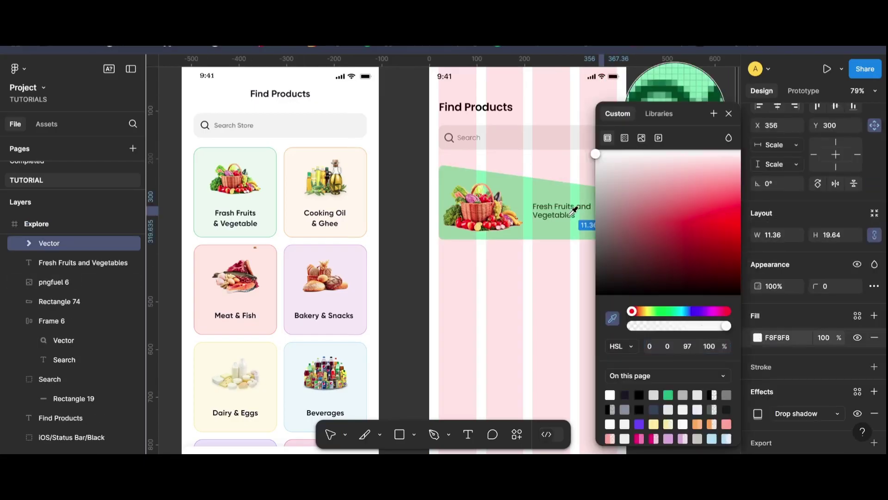
click(578, 222)
click(675, 234)
- Duplicate the whole green banner 18 px below the original
scroll(634, 221, up, 3)
scroll(634, 221, down, 3)
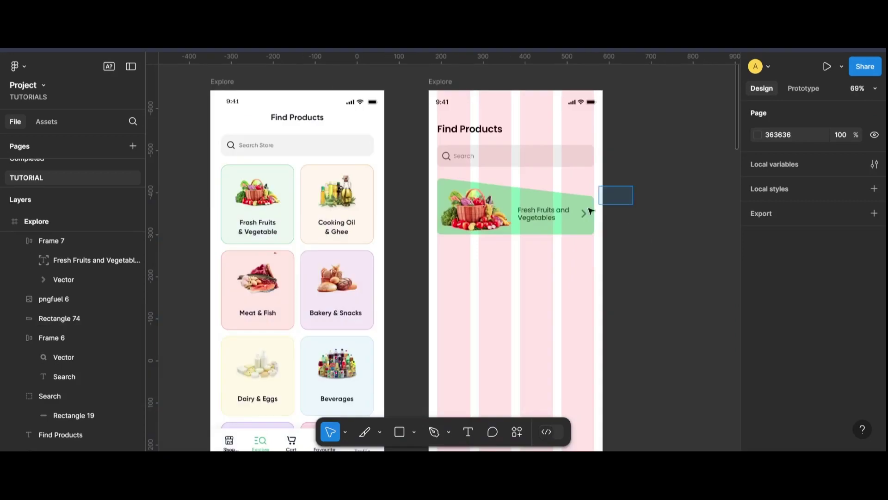
drag(630, 185, 436, 242)
drag(502, 243, 503, 278)
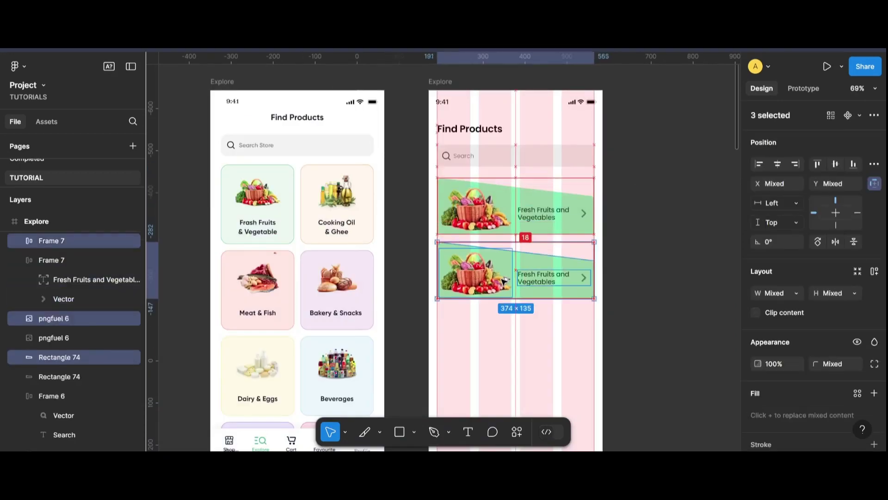
- Reselect the duplicate banner and nudge it into alignment
click(631, 226)
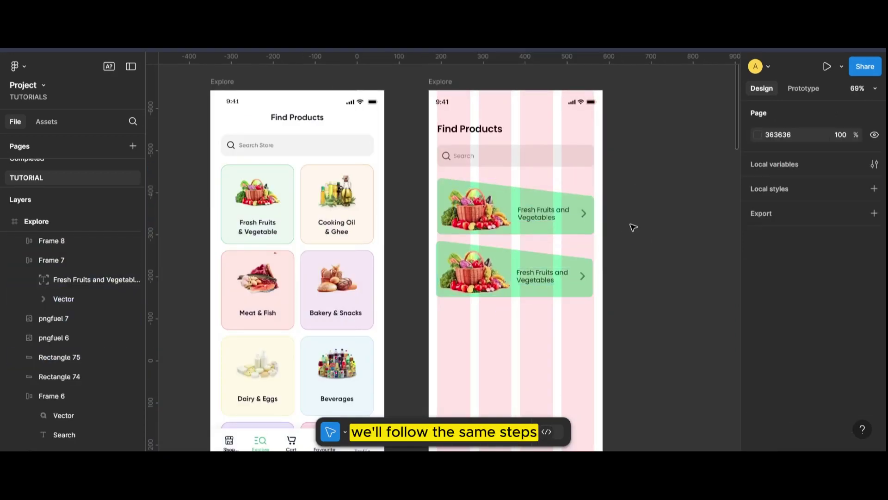
drag(643, 238, 434, 326)
drag(490, 274, 491, 275)
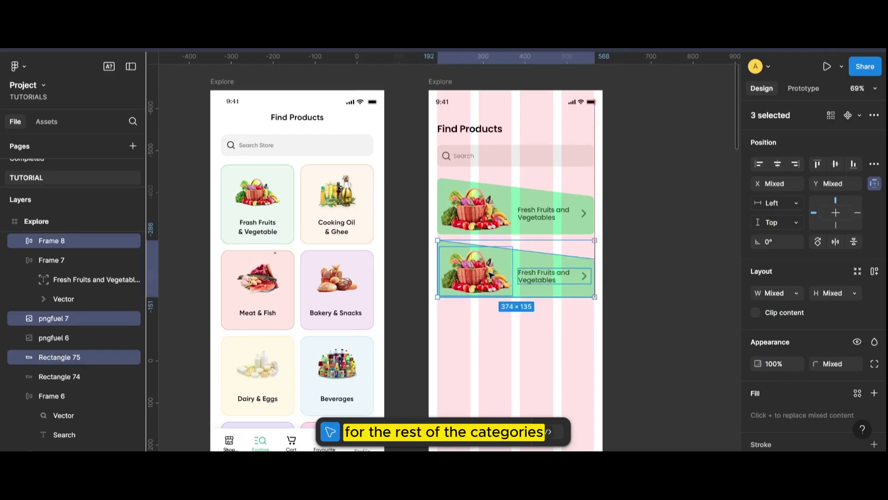
click(638, 246)
scroll(536, 254, up, 3)
- Replace the basket with the oil-and-ghee bottles image from the Cooking Oil card
click(451, 278)
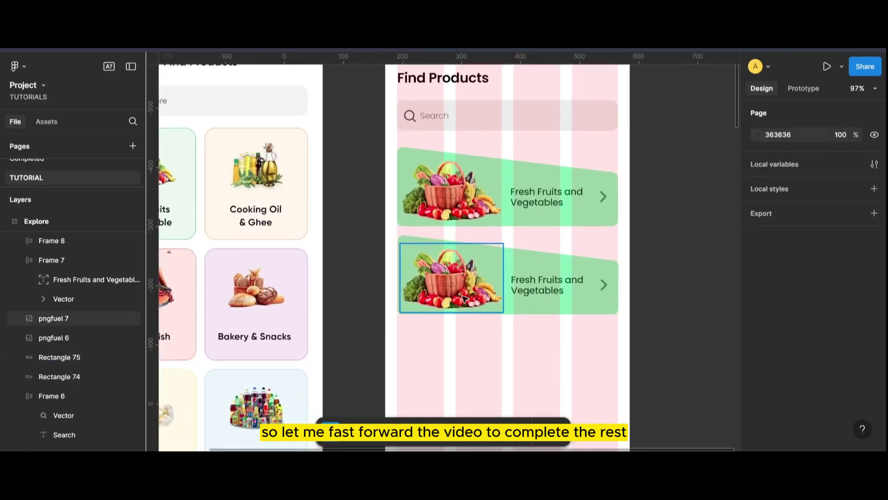
double_click(452, 277)
click(874, 395)
click(256, 166)
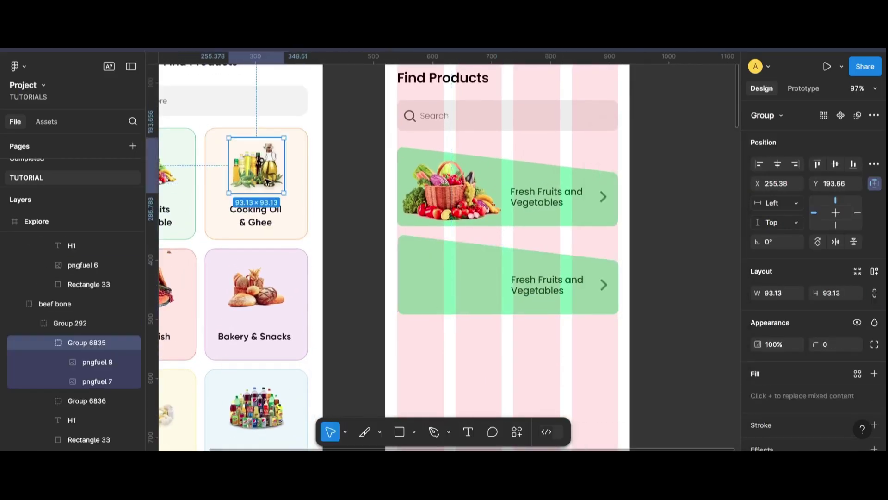
drag(256, 166, 468, 290)
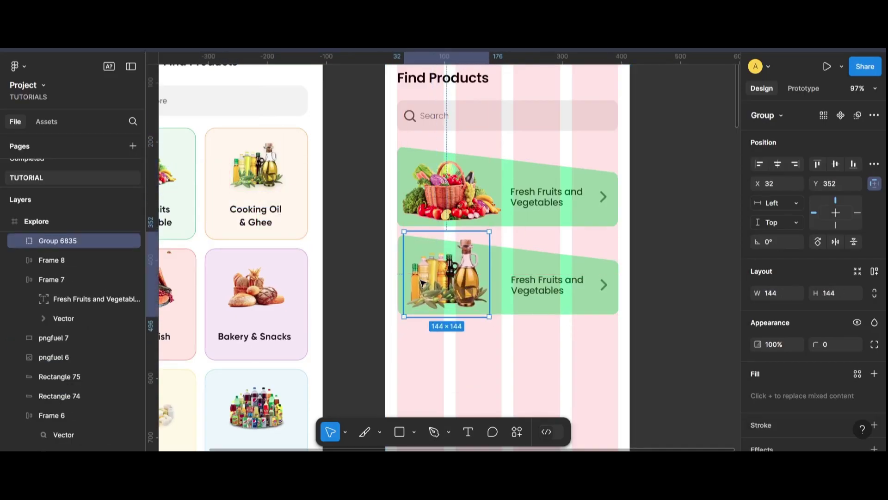
- Fill the second banner's background, Rectangle 75, with peach FCD6AB
click(521, 254)
click(757, 335)
click(729, 220)
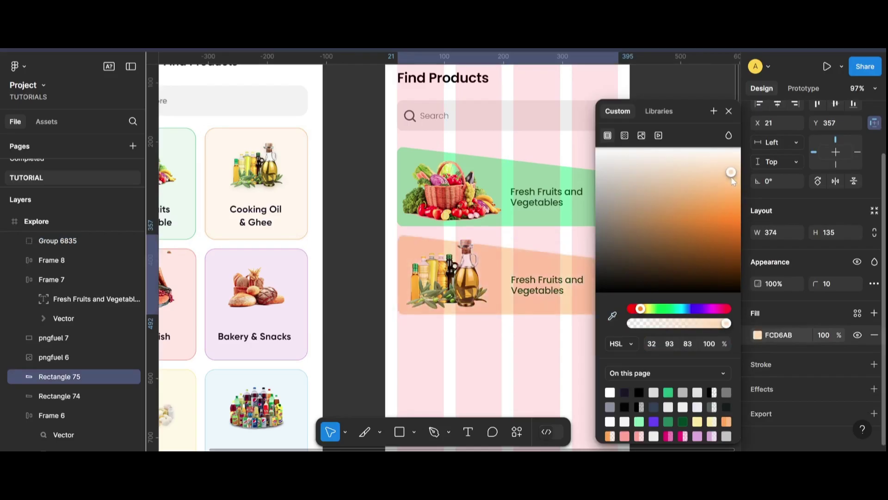
- Relabel the second banner 'Cooking Oil and Ghee' in orange text
double_click(547, 285)
text(C)
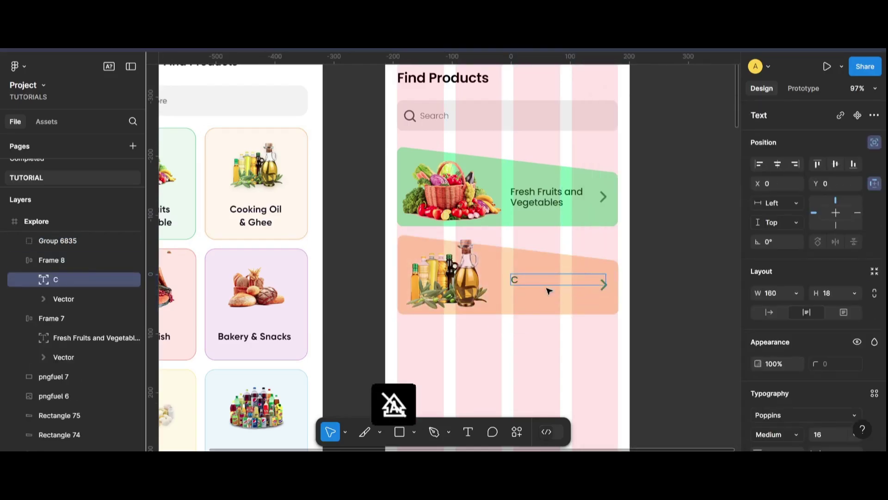
text(ooking Oil)
text( and Ghee)
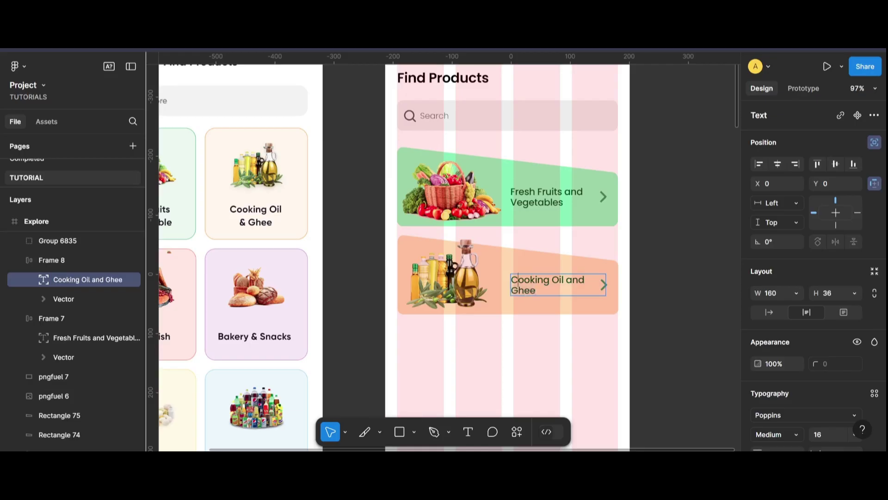
scroll(810, 324, down, 3)
click(758, 403)
click(729, 169)
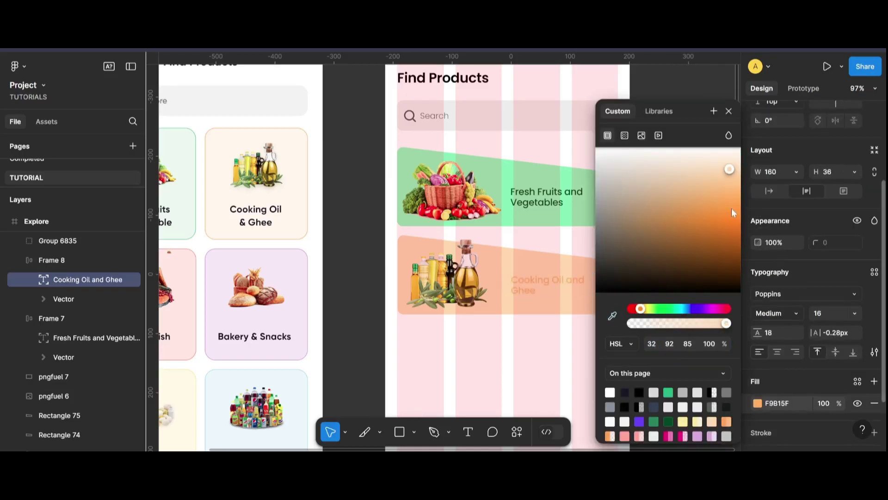
key(Escape)
- Duplicate the orange banner below itself
scroll(426, 298, down, 3)
scroll(581, 180, up, 2)
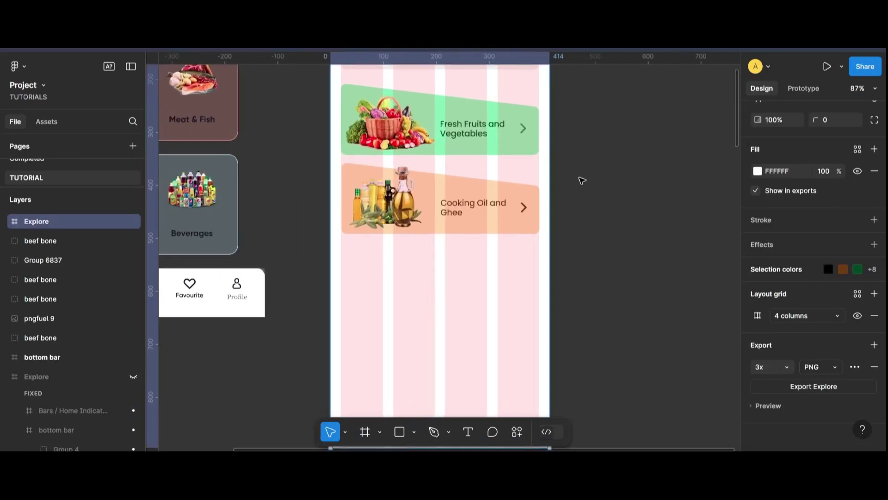
mouse_move(581, 180)
mouse_down()
mouse_move(423, 221)
mouse_move(424, 294)
mouse_up()
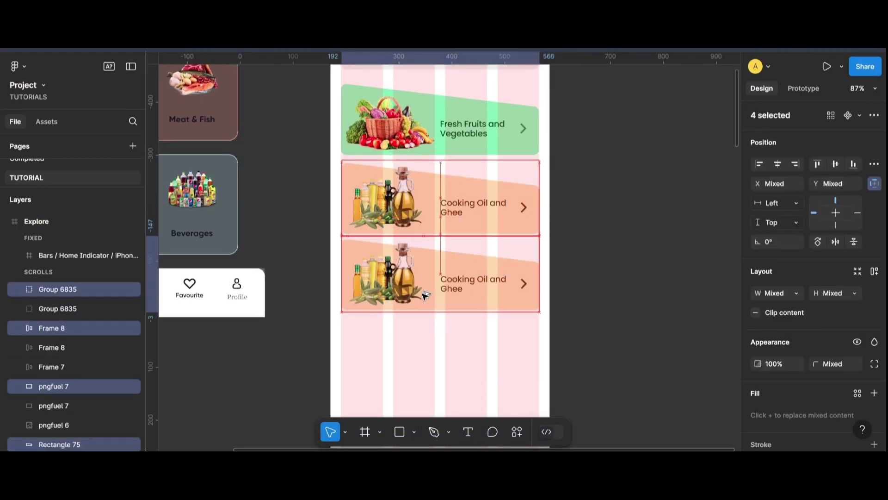
- Replace the third banner's oil image with a copy of the bread image
scroll(574, 138, up, 1)
click(574, 111)
drag(611, 194, 345, 254)
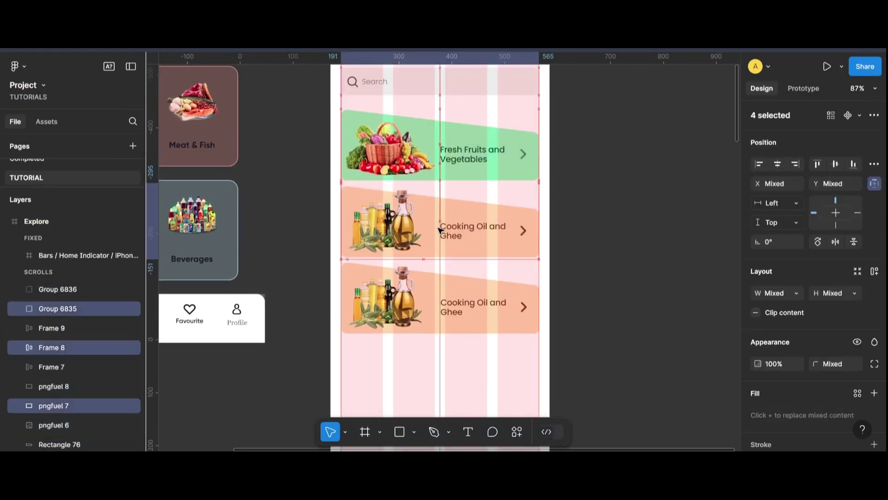
click(561, 295)
drag(386, 298, 296, 298)
scroll(323, 278, down, 2)
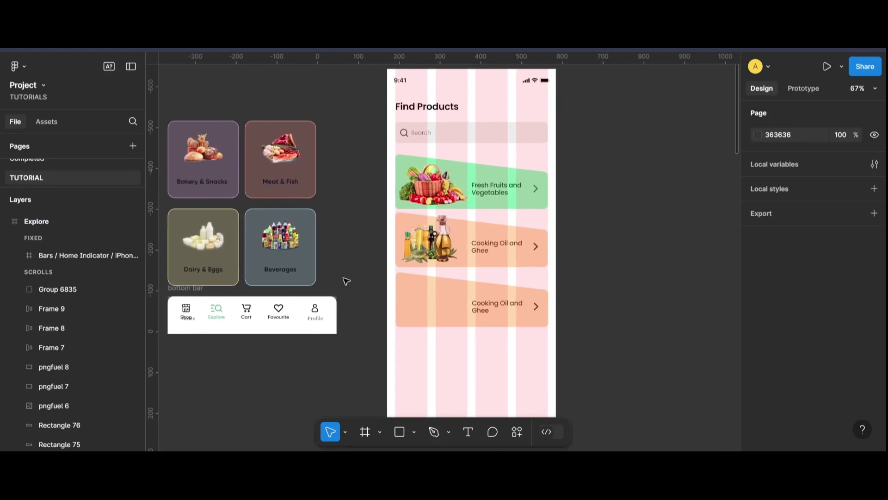
key(ctrl+z)
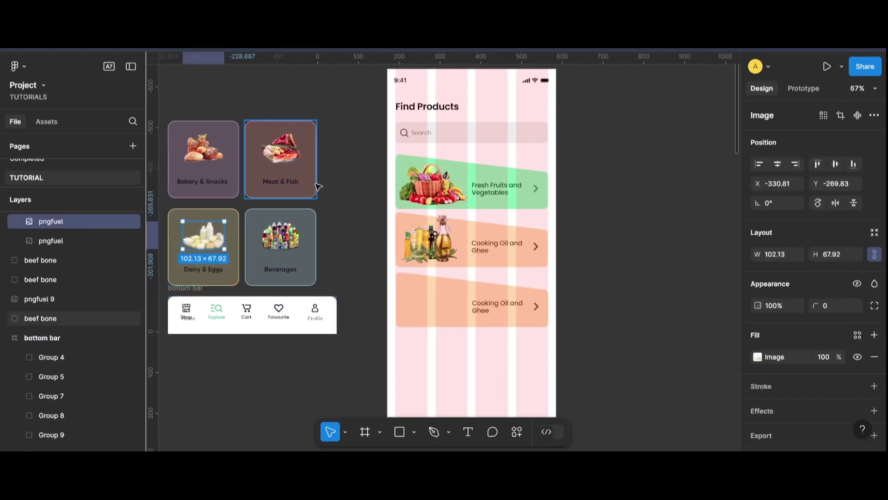
click(204, 148)
drag(203, 149, 432, 295)
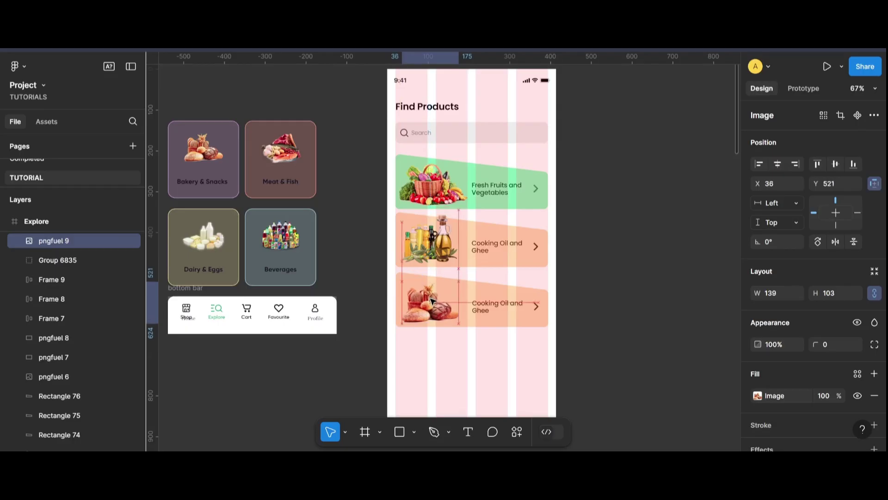
click(454, 353)
- Recolour the third banner's background to a light muted purple and hide the layout grid
click(533, 309)
click(758, 396)
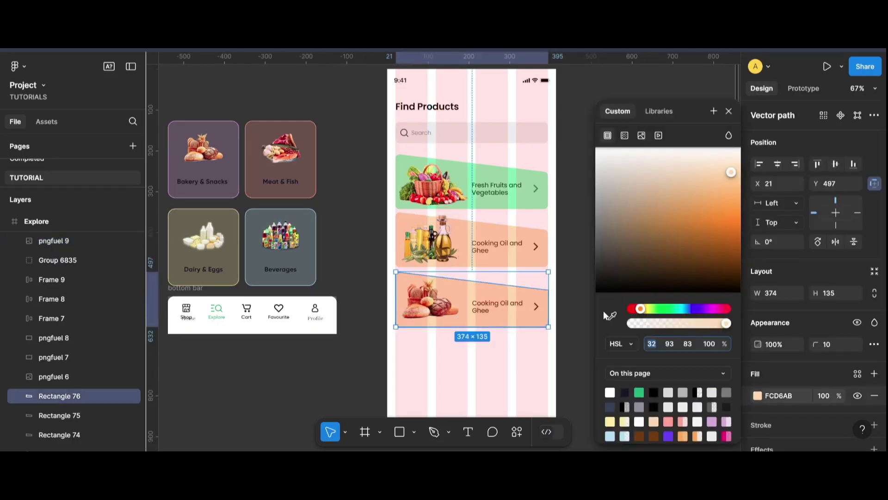
drag(637, 309, 707, 309)
drag(605, 242, 614, 231)
key(Escape)
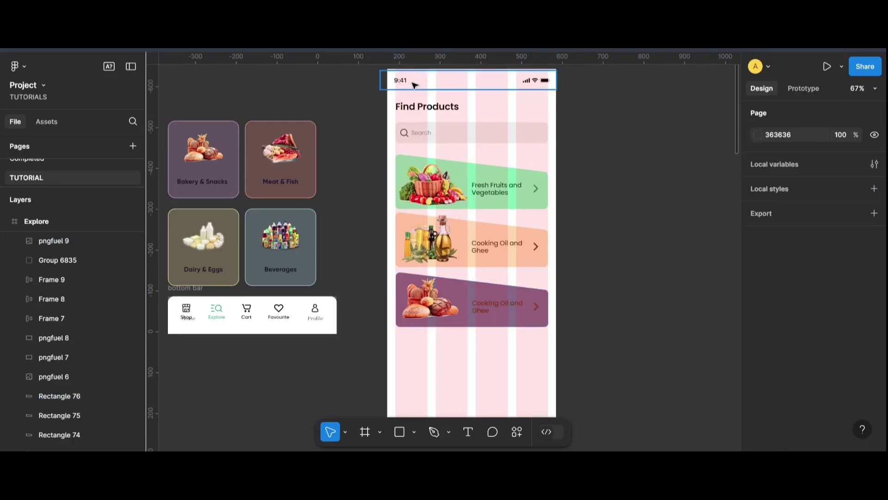
key(Escape)
click(857, 315)
scroll(373, 319, up, 2)
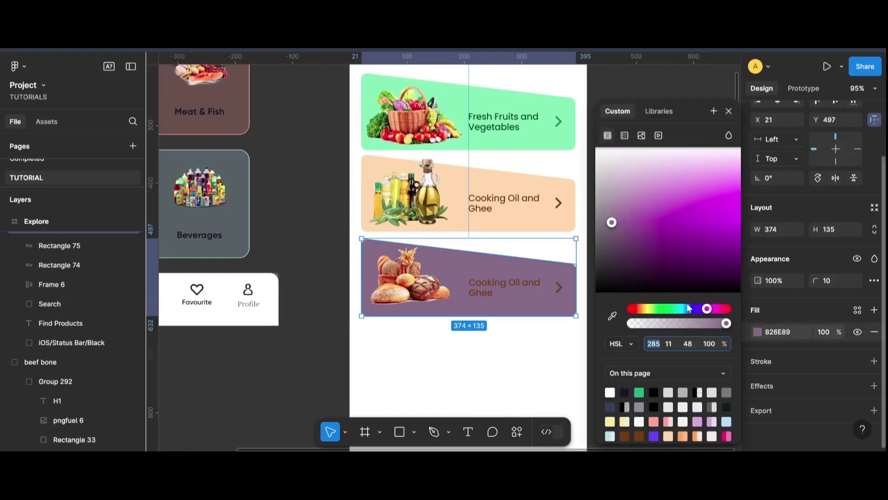
drag(611, 222, 640, 196)
- Change the third banner's label text to 'Bakery and snacks'
click(435, 291)
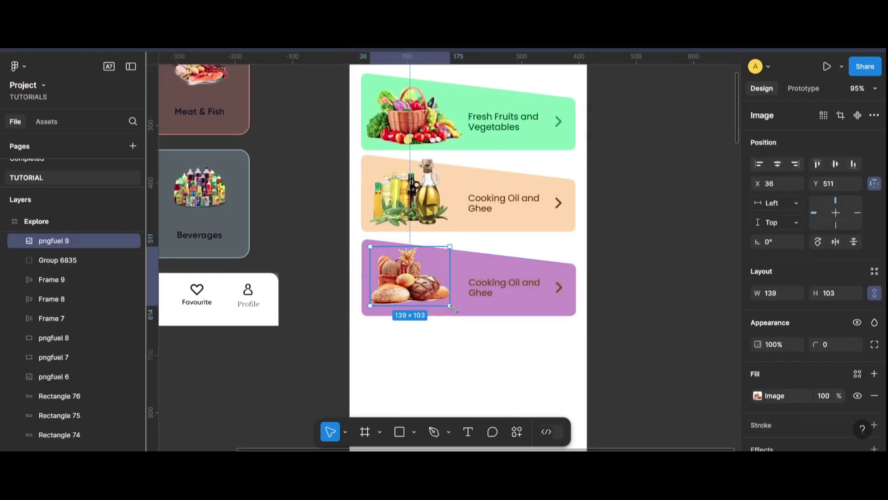
click(523, 291)
scroll(337, 300, down, 2)
text(B)
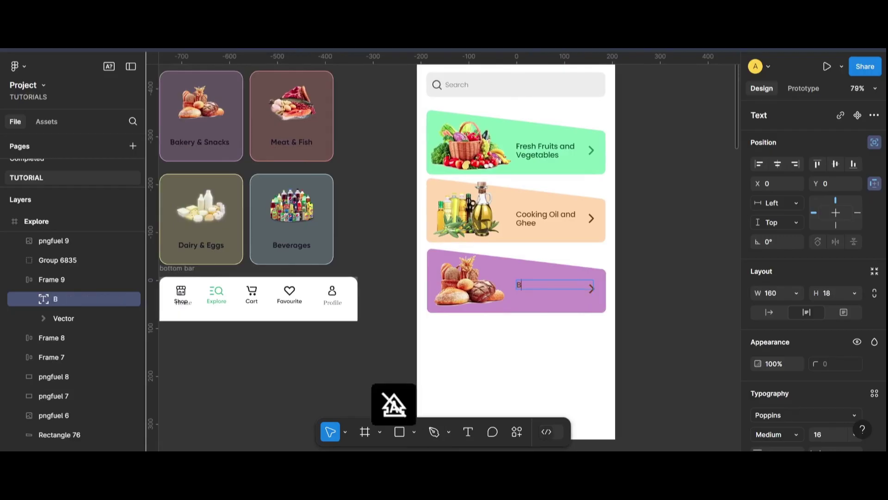
text(akery and snacks)
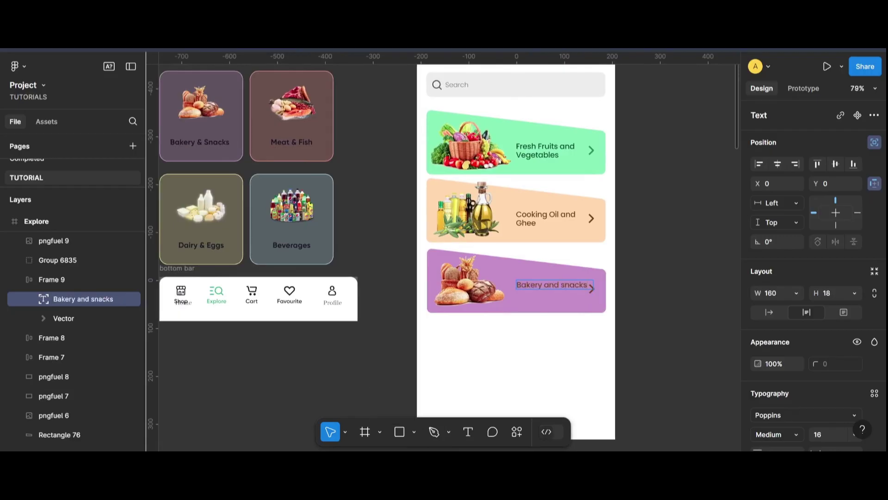
- Colour the card's arrow purple and the Bakery and snacks label deep purple
click(591, 289)
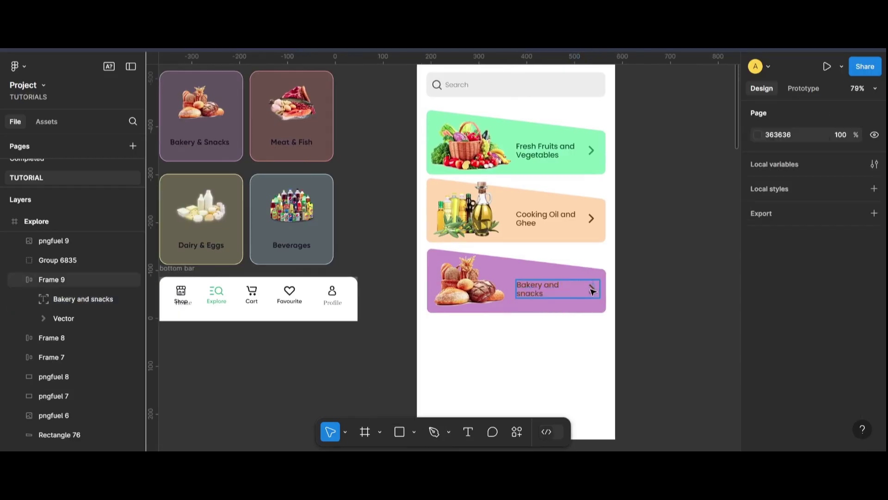
click(758, 331)
click(697, 421)
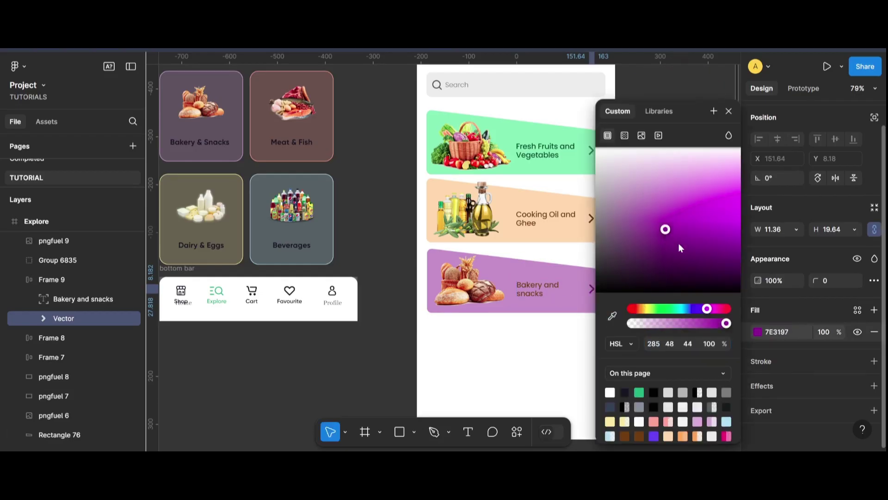
key(Escape)
click(757, 332)
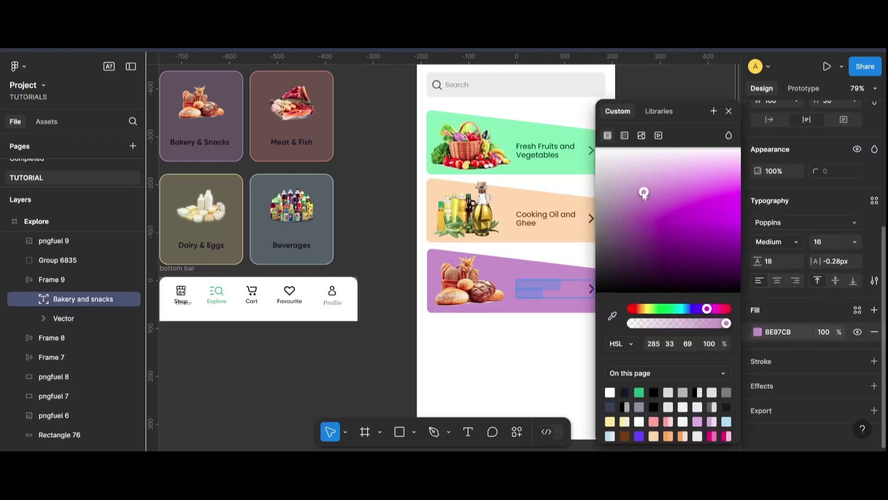
click(661, 250)
click(415, 353)
scroll(415, 353, down, 2)
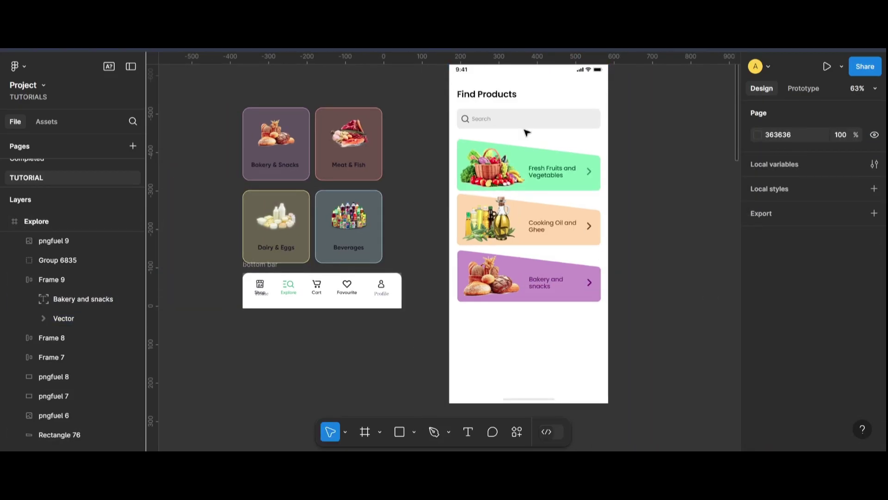
click(527, 133)
- Duplicate the purple card below itself and swap the bakery image for the dairy picture
scroll(528, 231, up, 2)
mouse_move(638, 209)
mouse_down()
mouse_move(532, 249)
mouse_move(532, 317)
mouse_up()
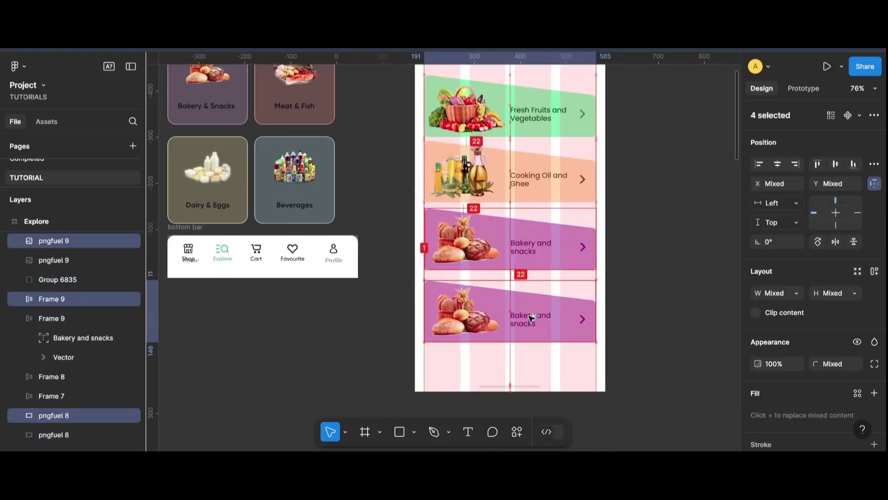
click(668, 293)
scroll(563, 365, down, 2)
mouse_move(417, 287)
mouse_down()
mouse_move(312, 276)
mouse_move(455, 301)
mouse_up()
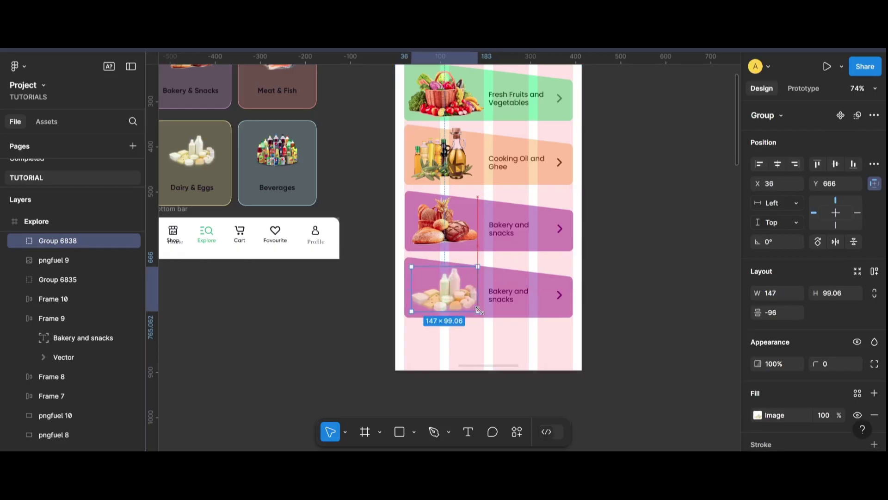
click(599, 312)
scroll(599, 311, up, 2)
click(442, 303)
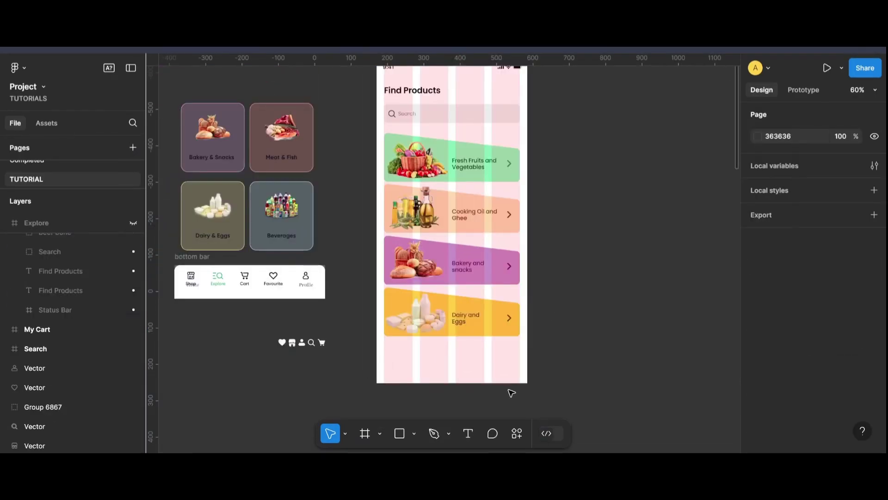
click(415, 438)
- Draw a full-width bar at the screen bottom with top corner radii of 10
click(430, 313)
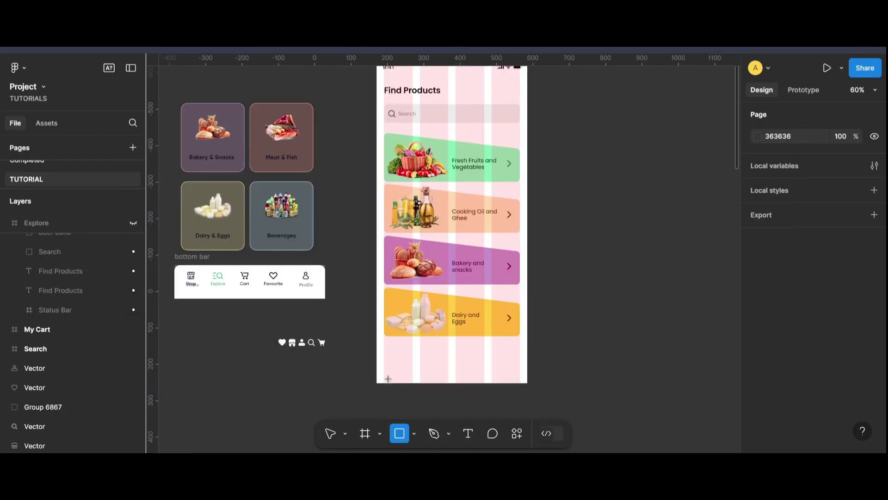
drag(377, 366, 528, 383)
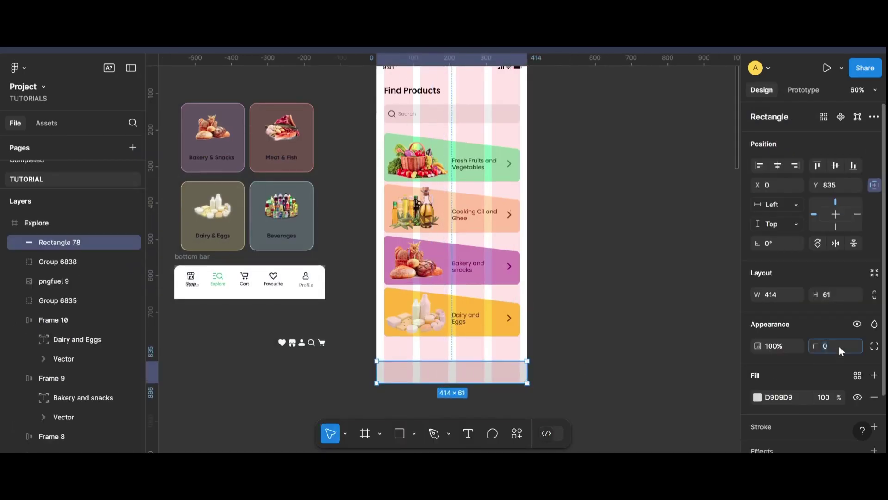
click(874, 347)
text(0)
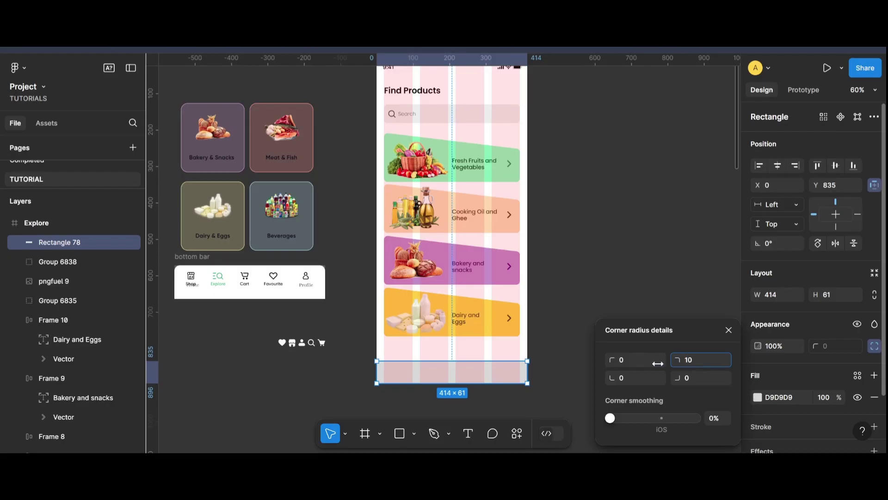
click(640, 364)
text(10)
key(Return)
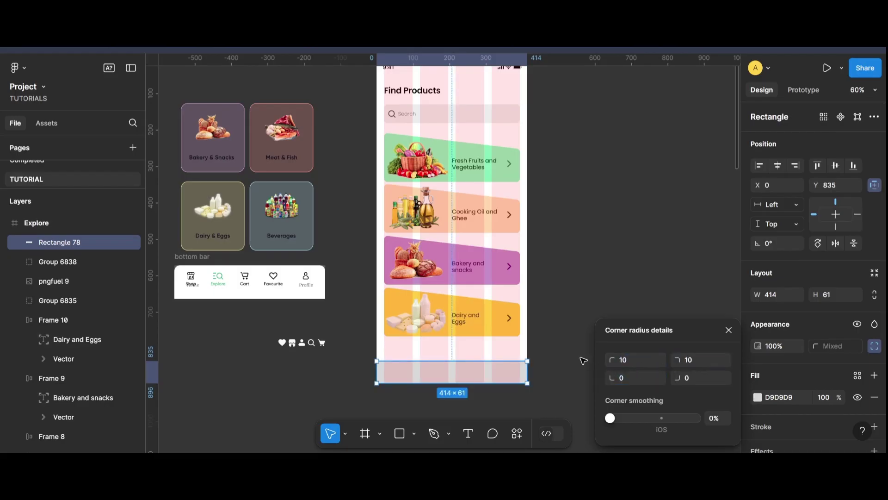
click(584, 361)
- Fill the bottom bar with a pale green
scroll(440, 403, up, 1)
scroll(420, 364, up, 1)
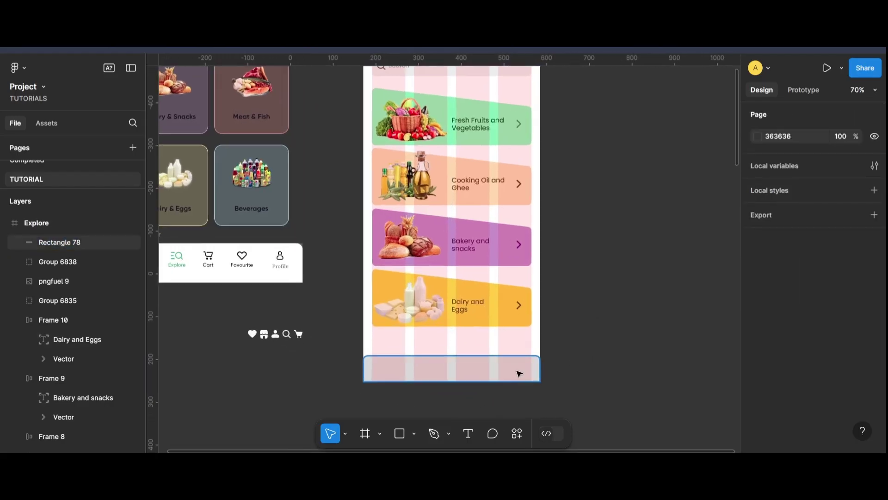
click(520, 371)
click(757, 397)
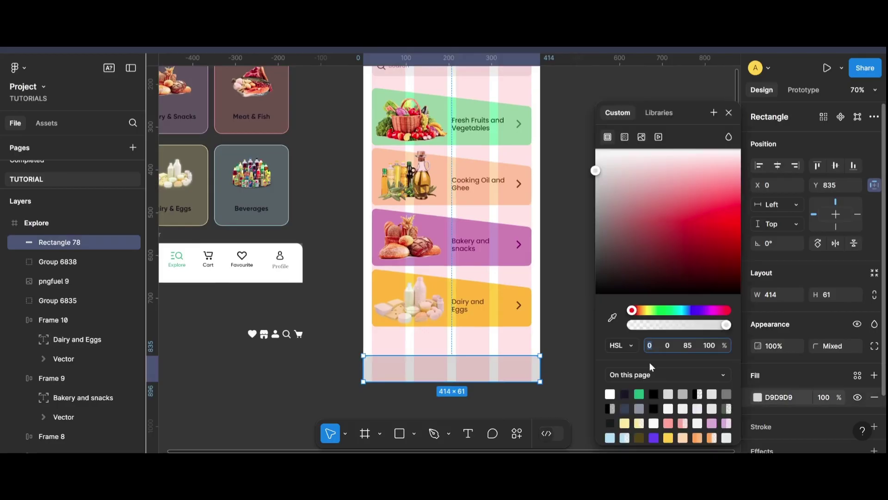
click(639, 394)
mouse_move(648, 218)
mouse_down()
mouse_move(646, 186)
mouse_move(641, 206)
mouse_up()
click(568, 327)
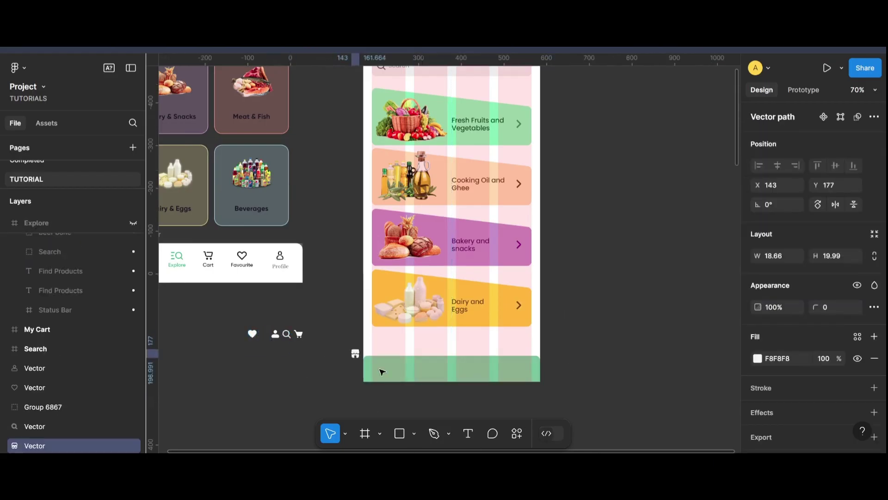
- Try the store icon in the green bar, then return it to the icon row
drag(258, 336, 376, 371)
click(489, 386)
scroll(391, 396, up, 2)
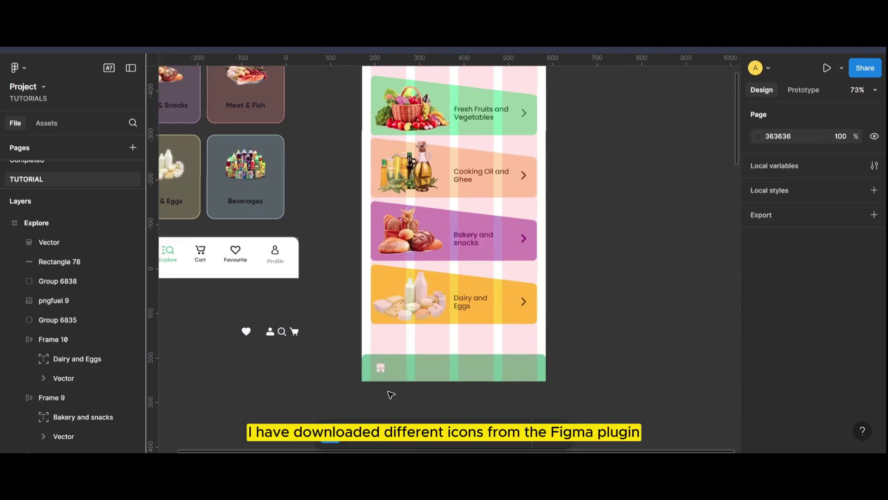
scroll(377, 366, up, 1)
click(380, 366)
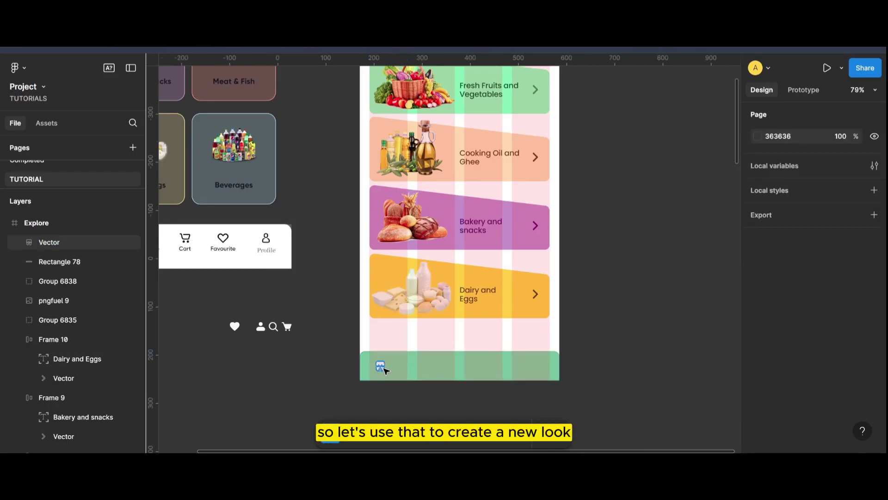
mouse_move(381, 366)
mouse_down()
mouse_move(217, 322)
mouse_move(296, 334)
mouse_up()
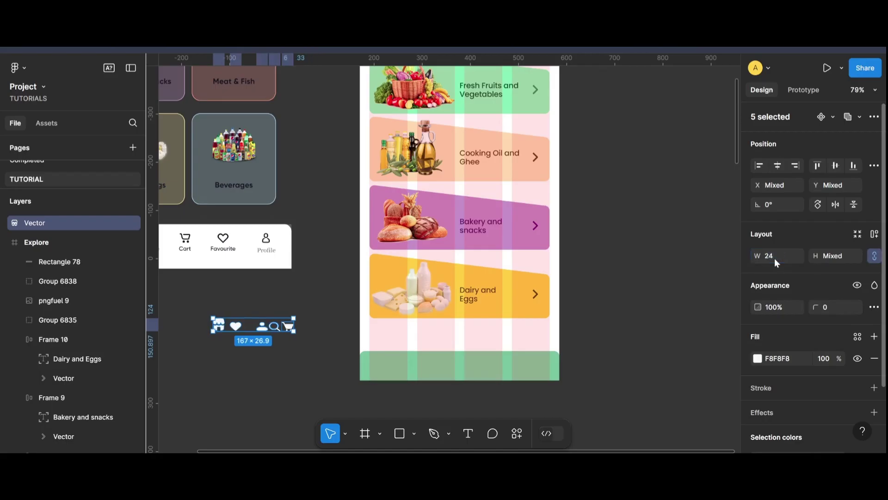
click(278, 338)
- Place the store icon in the green bar at 24 px width
drag(218, 325, 385, 370)
click(660, 359)
click(381, 366)
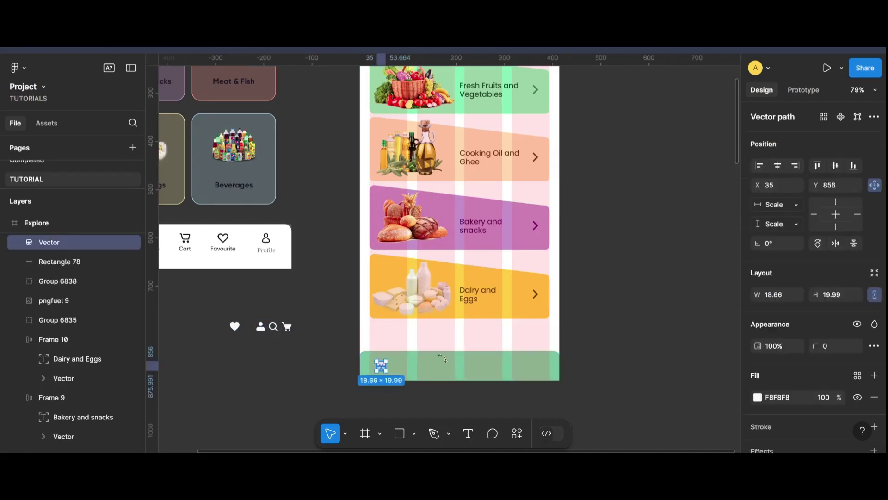
text(24)
key(Return)
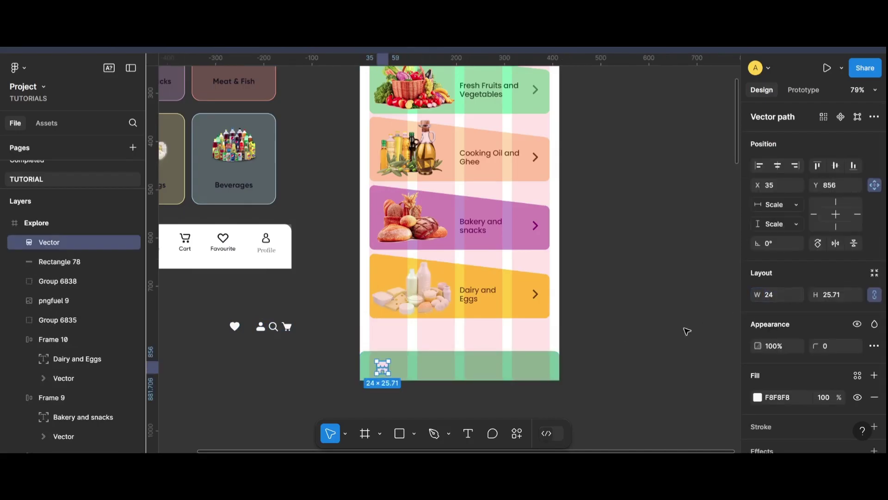
click(684, 332)
click(382, 369)
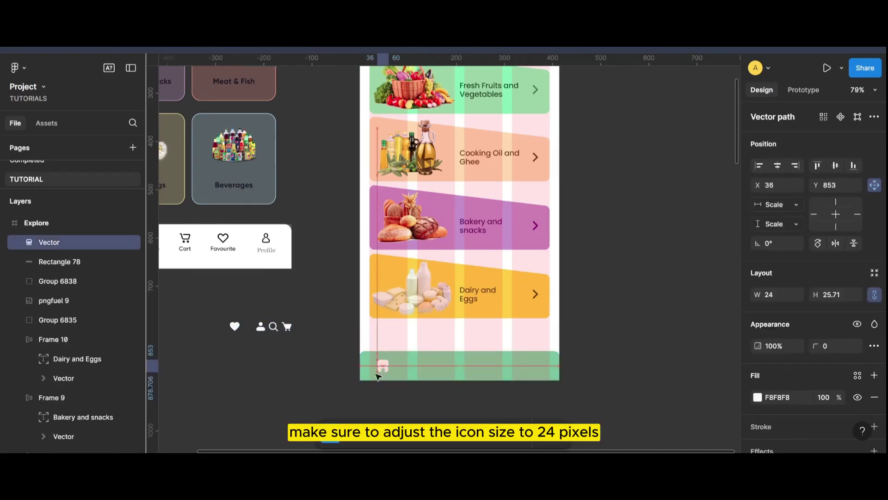
click(301, 373)
- Put the profile icon at the bar's right end and the heart icon in the bar at 24 px width
drag(236, 329, 587, 347)
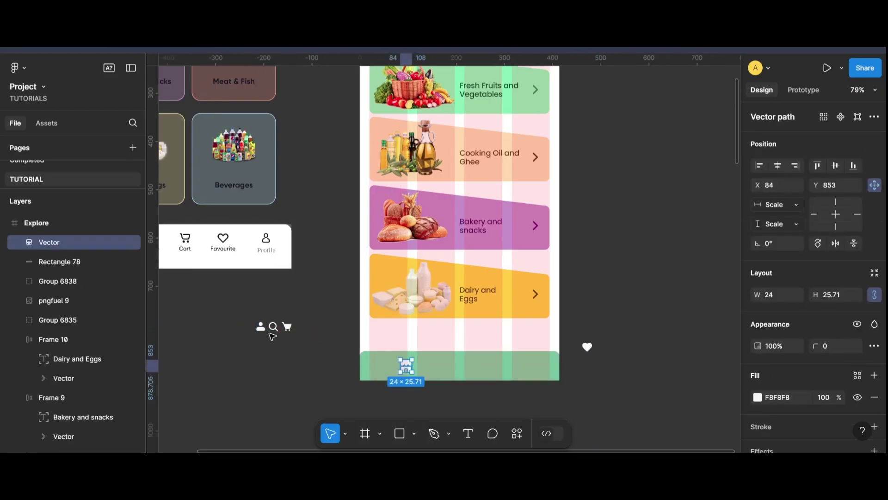
mouse_move(260, 327)
mouse_down()
mouse_move(381, 366)
mouse_move(537, 368)
mouse_up()
click(391, 391)
click(591, 371)
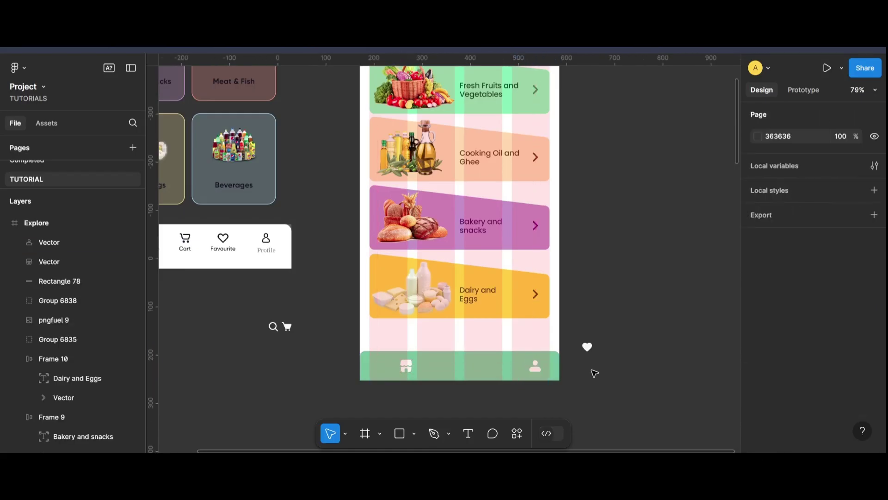
drag(587, 347, 500, 367)
text(24)
key(Return)
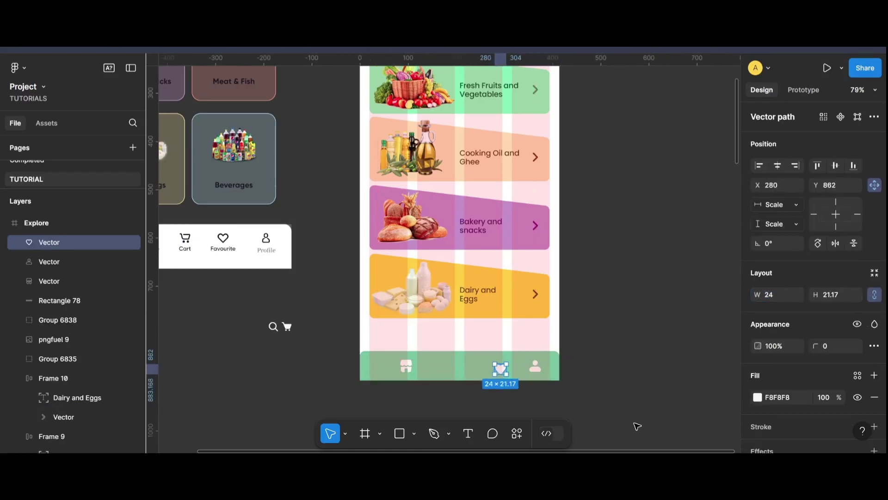
click(260, 332)
- Move the cart icon into the green bar at 24 px width
click(286, 326)
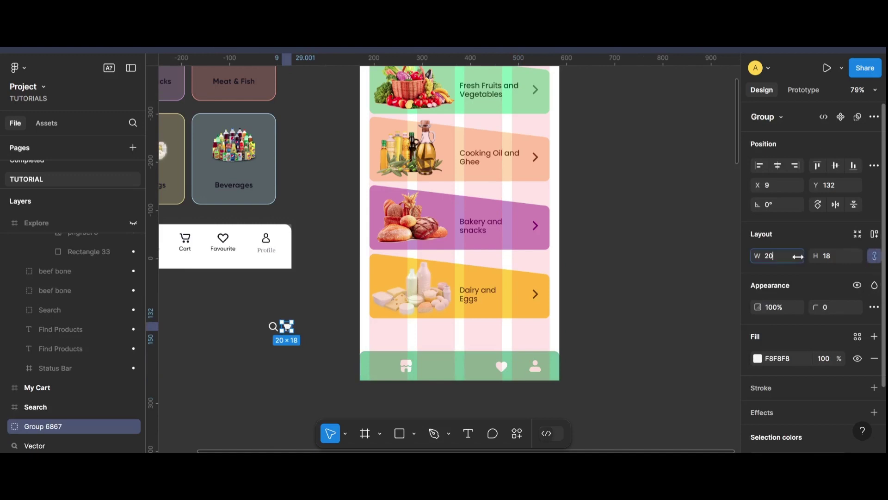
key(Return)
drag(288, 328, 468, 367)
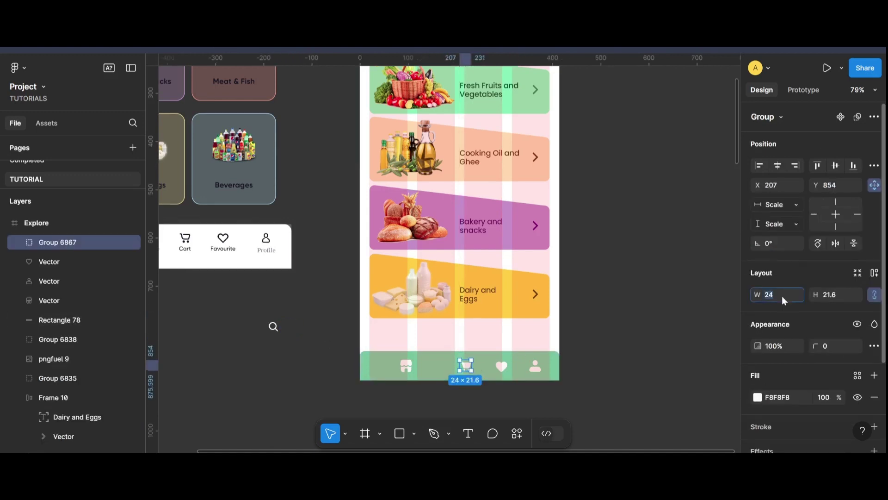
key(Escape)
click(466, 366)
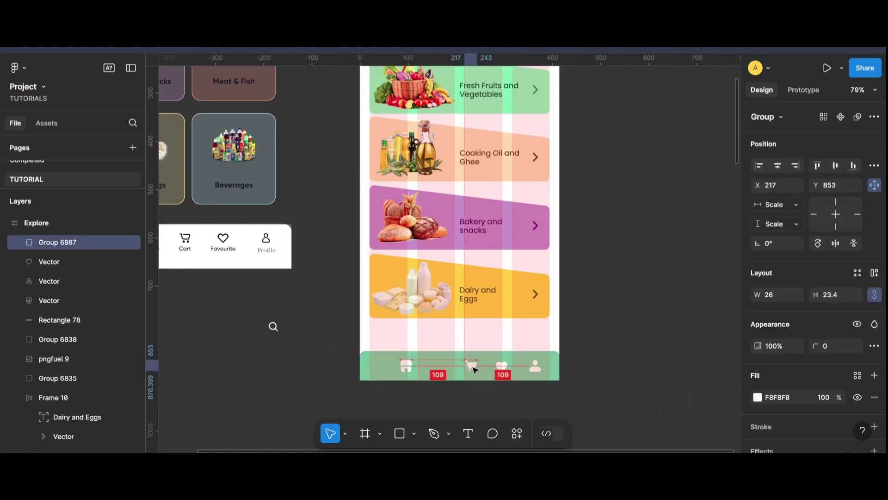
- Move the search icon into the green bar at 24 px width with locked proportions
click(274, 326)
click(875, 256)
text(24)
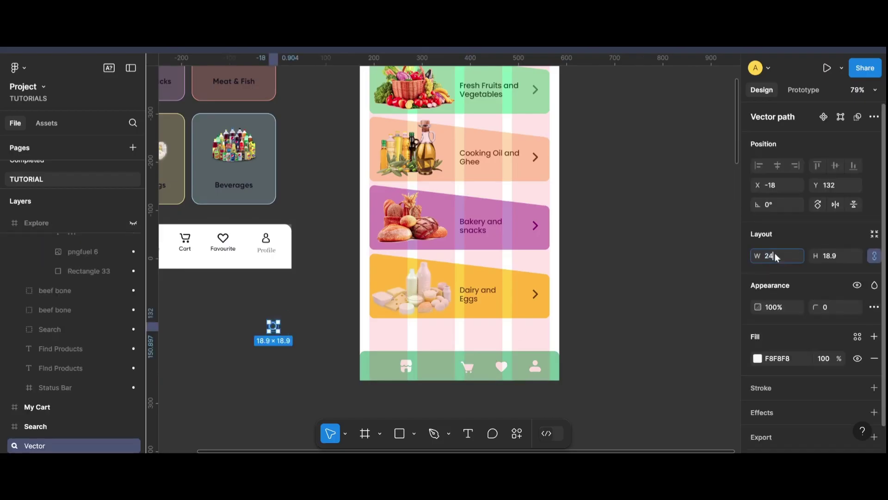
key(Return)
mouse_move(274, 327)
mouse_down()
mouse_move(437, 366)
mouse_move(378, 372)
mouse_up()
click(391, 368)
- Nudge the cart and heart icons into line and select all five nav icons
scroll(379, 373, up, 5)
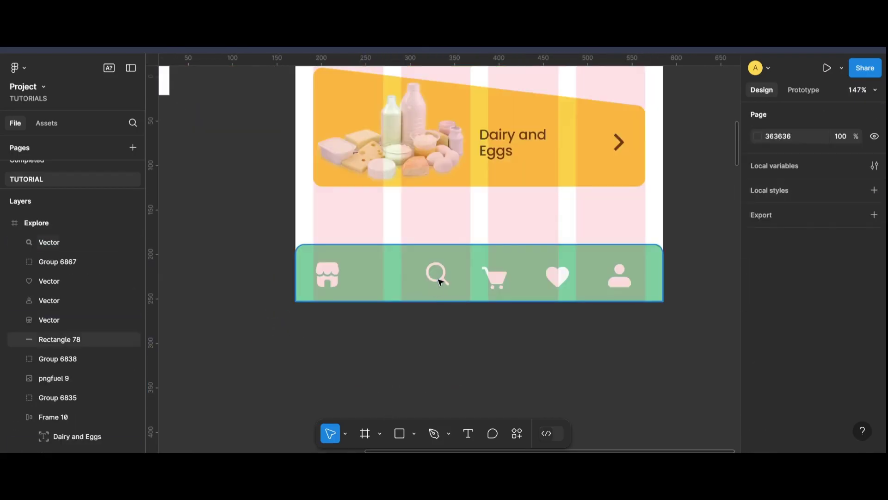
click(389, 277)
drag(495, 277, 475, 273)
drag(565, 280, 565, 276)
click(632, 282)
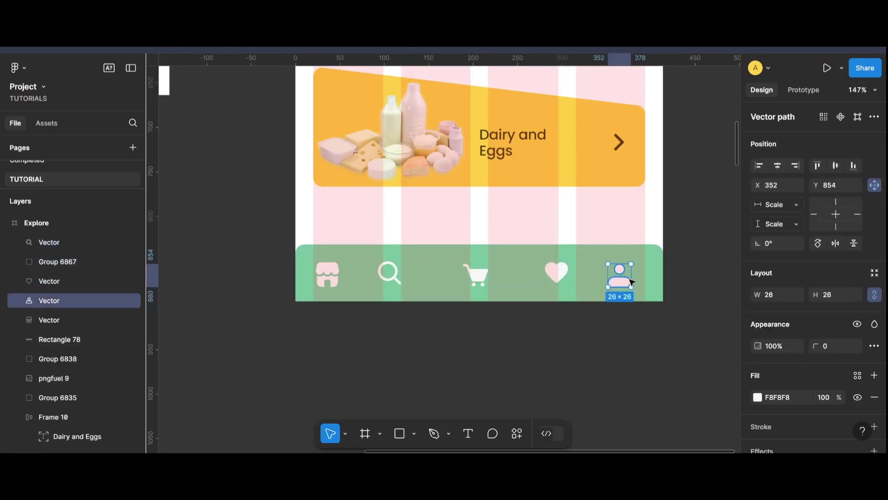
shift+click(559, 278)
shift+click(475, 276)
shift+click(389, 273)
shift+click(327, 275)
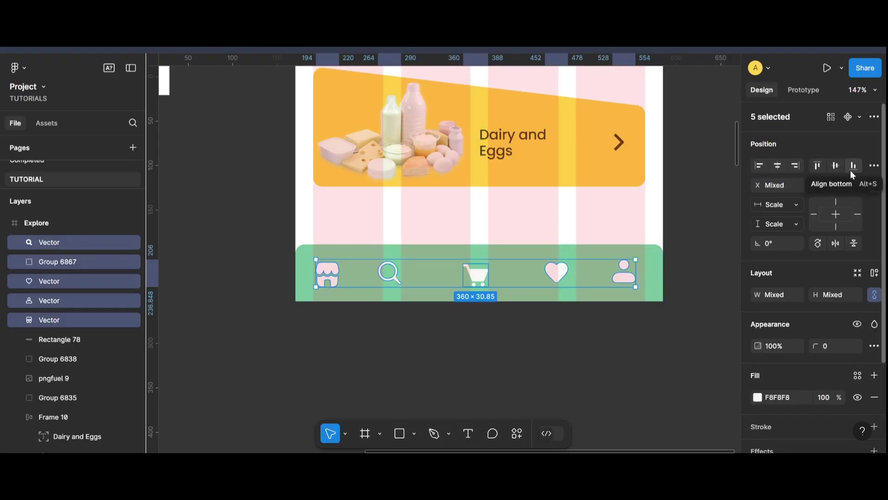
- Bottom-align and evenly space the five icons, wrapping them in an auto layout row
click(853, 166)
click(874, 165)
click(842, 187)
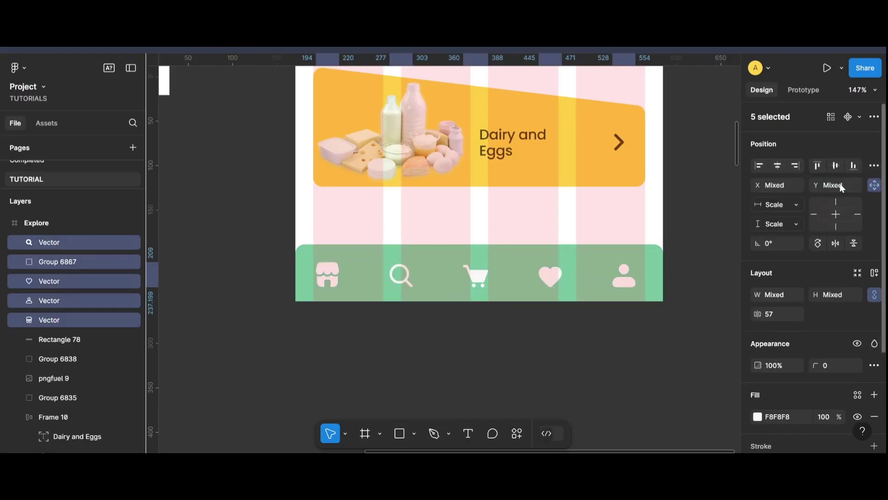
key(shift+a)
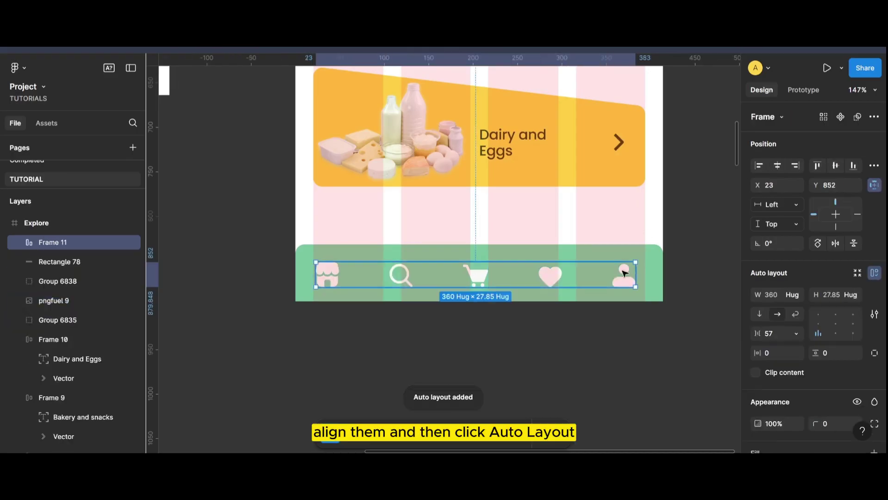
drag(558, 279, 597, 275)
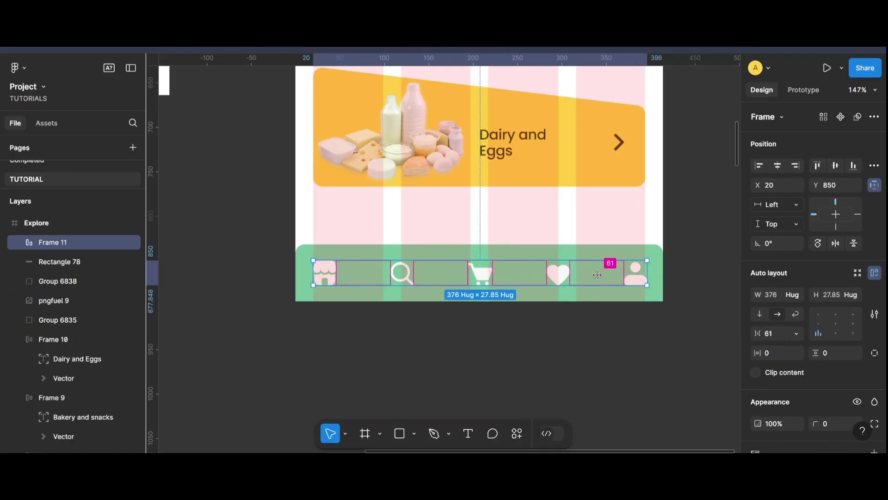
- Reduce the icon row's gap to 53 and shift it right to centre it
click(595, 346)
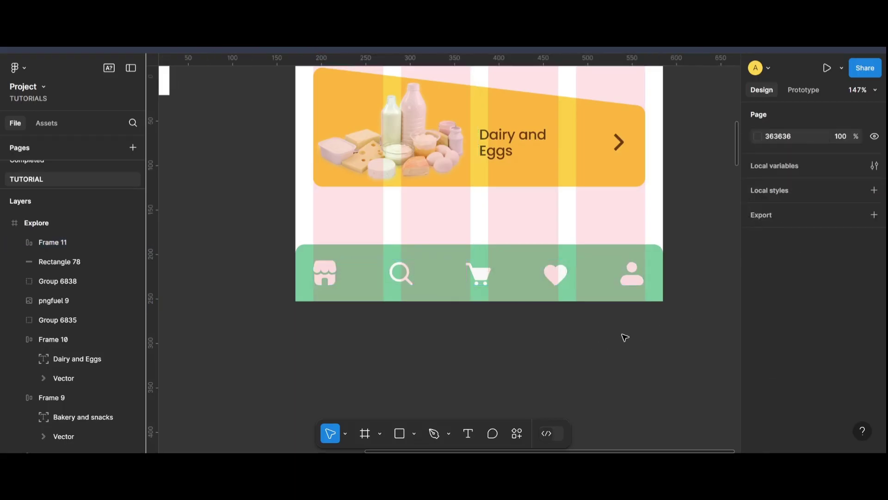
click(372, 276)
drag(373, 276, 360, 275)
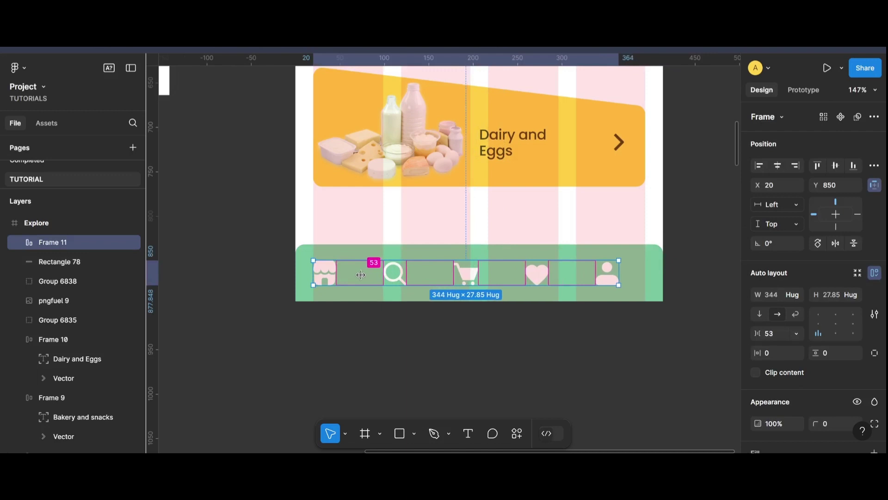
drag(474, 276, 489, 274)
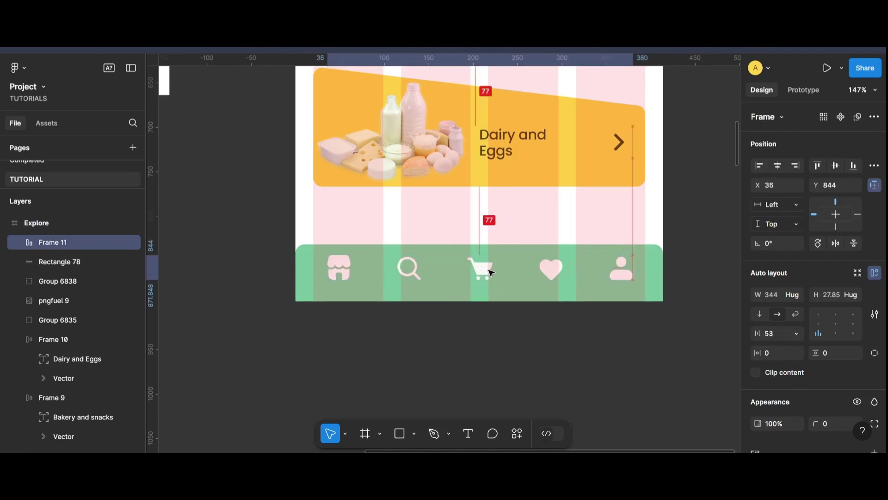
click(502, 324)
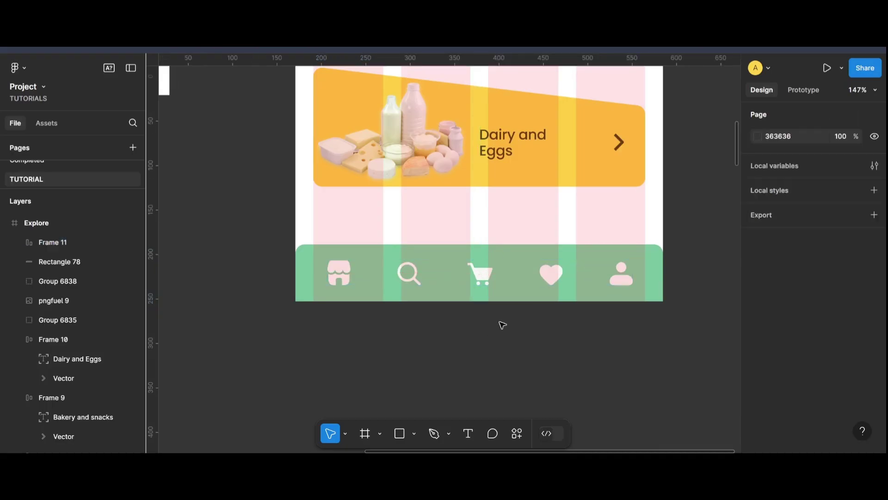
- Give the store icon a dark green fill (21683B)
double_click(409, 274)
click(349, 284)
scroll(764, 300, down, 1)
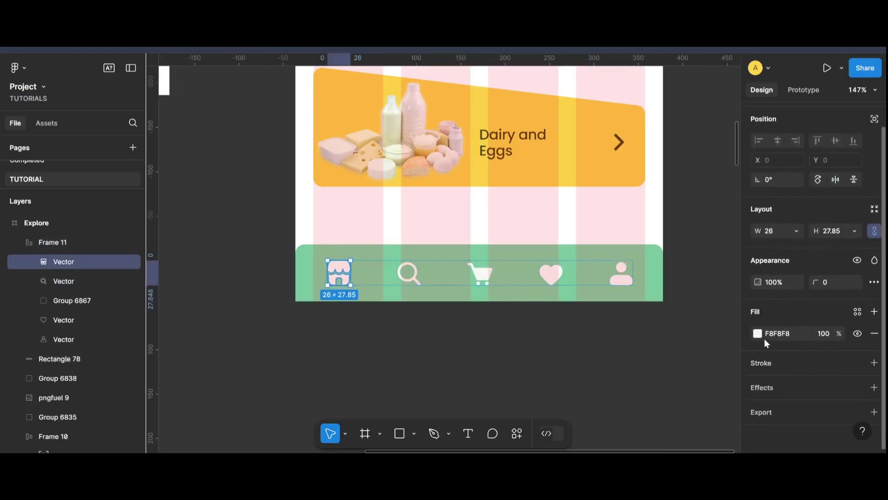
click(758, 333)
click(639, 394)
mouse_move(650, 221)
mouse_down()
mouse_move(664, 253)
mouse_move(693, 261)
mouse_move(671, 263)
mouse_up()
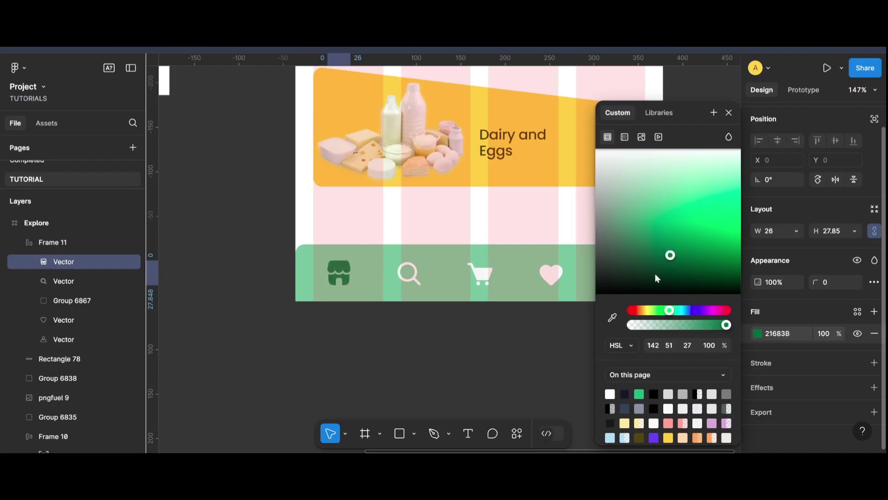
key(Escape)
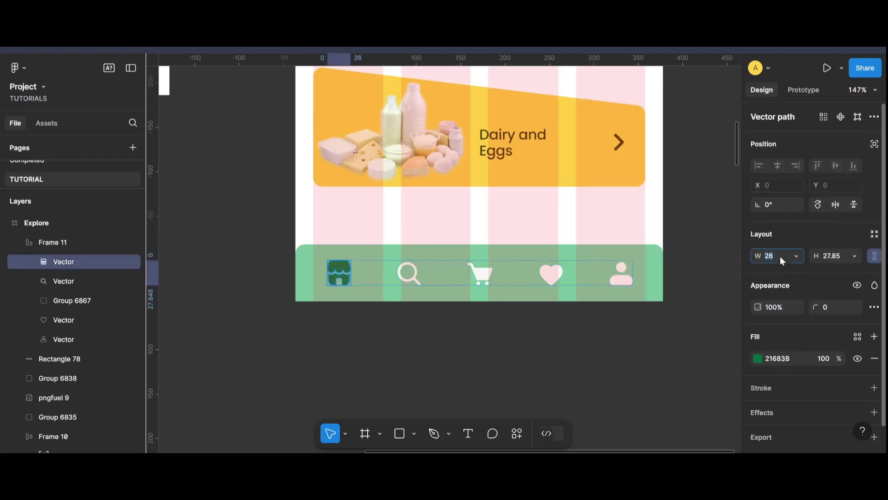
- Enlarge the store icon to width 28, then to 33 × 35
text(28)
key(Return)
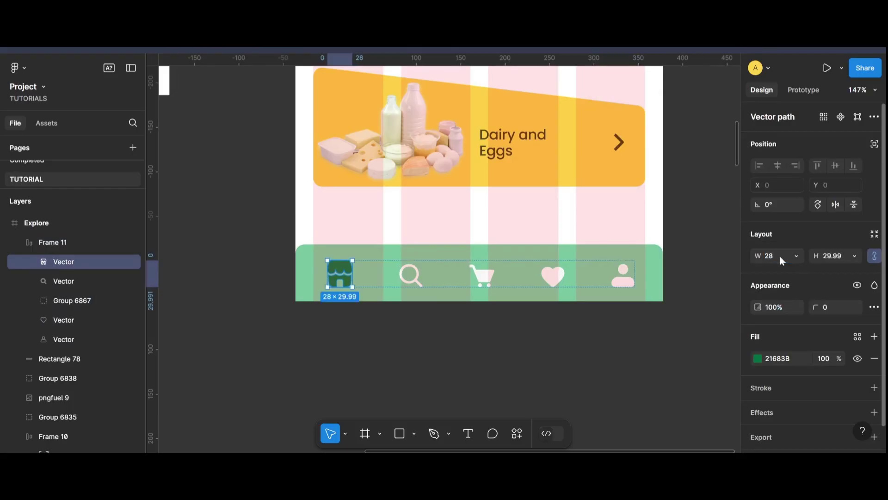
click(359, 319)
click(335, 278)
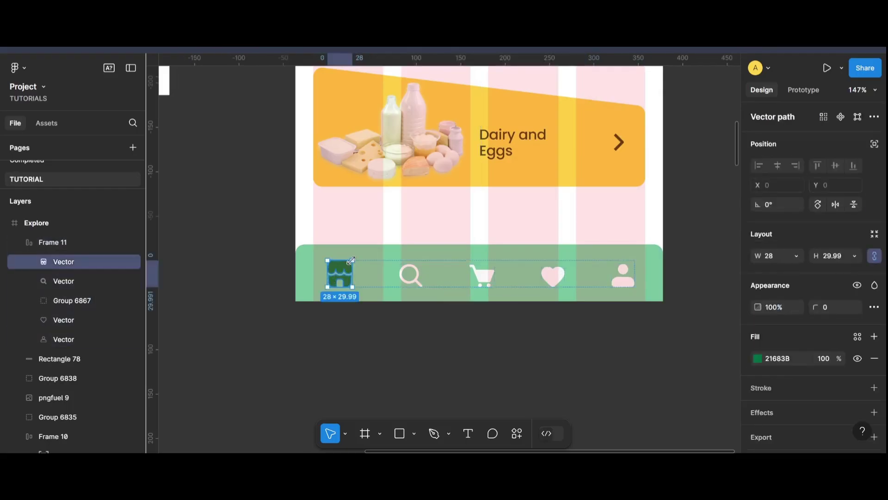
drag(352, 261, 356, 260)
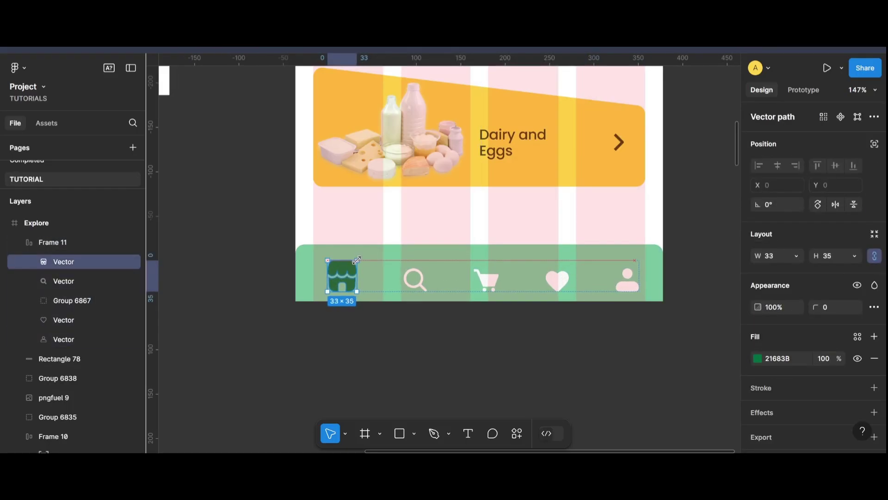
click(383, 334)
click(414, 278)
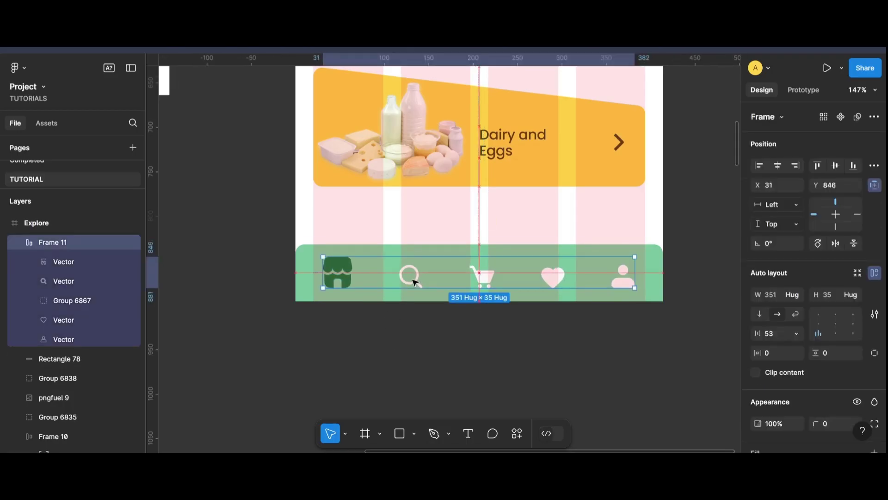
click(453, 351)
- Alt-drag a copy of the Dairy and Eggs card beside the Explore screen
scroll(551, 310, down, 5)
scroll(648, 277, down, 2)
scroll(653, 277, up, 2)
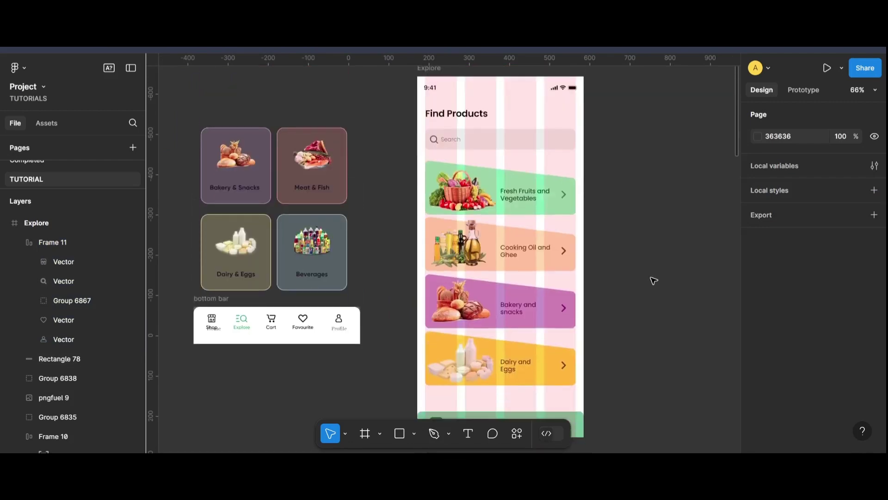
scroll(670, 333, up, 1)
click(432, 292)
drag(432, 291, 636, 291)
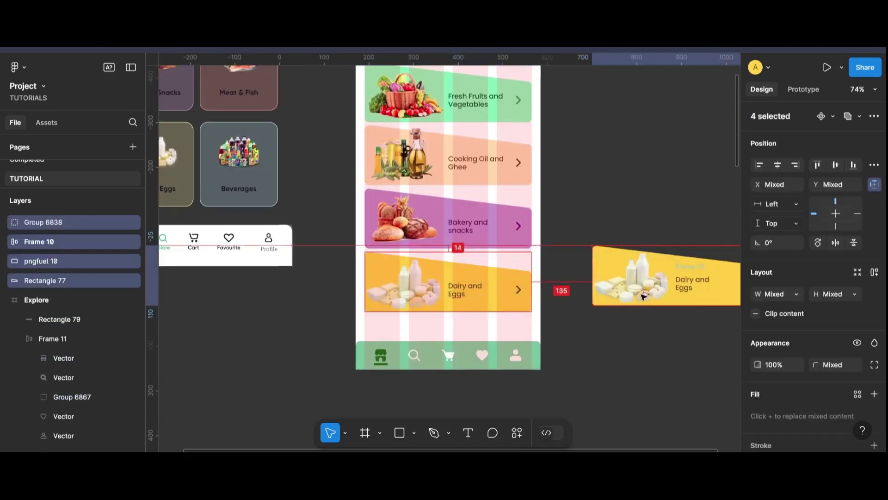
click(645, 376)
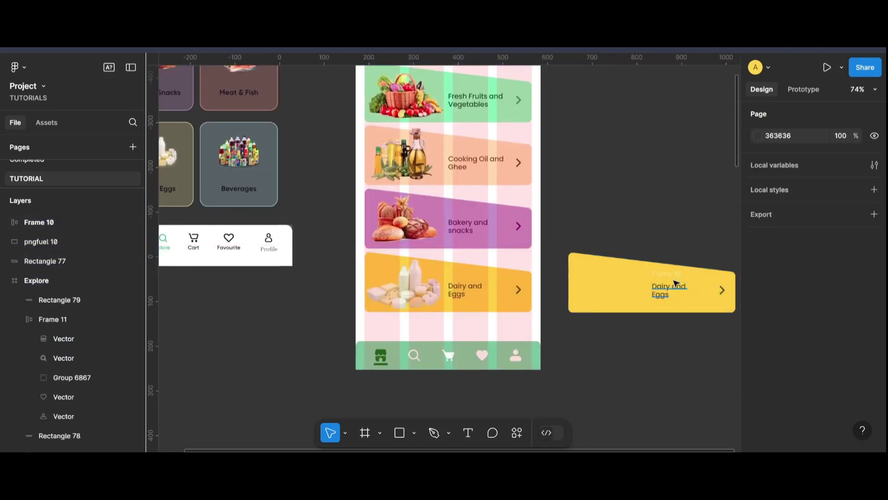
- Inspect the copied card's inner layers, undoing an accidental label move
click(527, 269)
click(694, 333)
click(677, 277)
drag(677, 278, 677, 211)
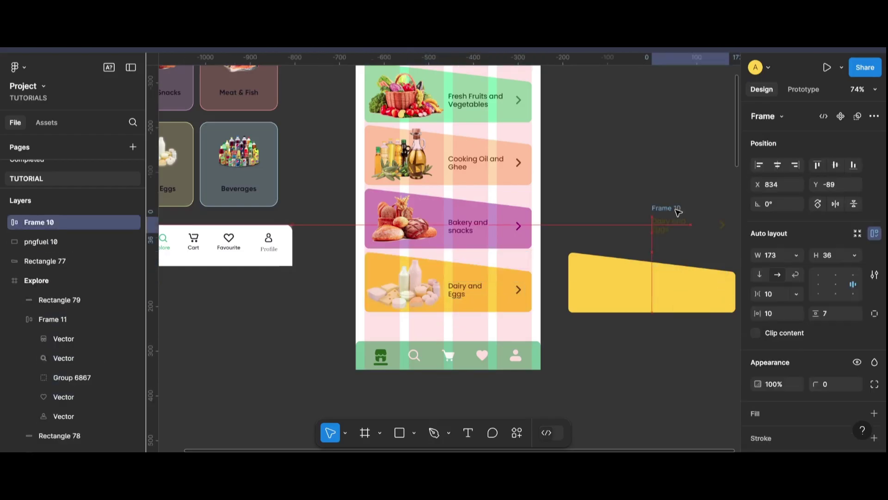
key(Escape)
click(676, 343)
- Place the meat image from the Meat & Fish card onto the copy and resize it
click(486, 227)
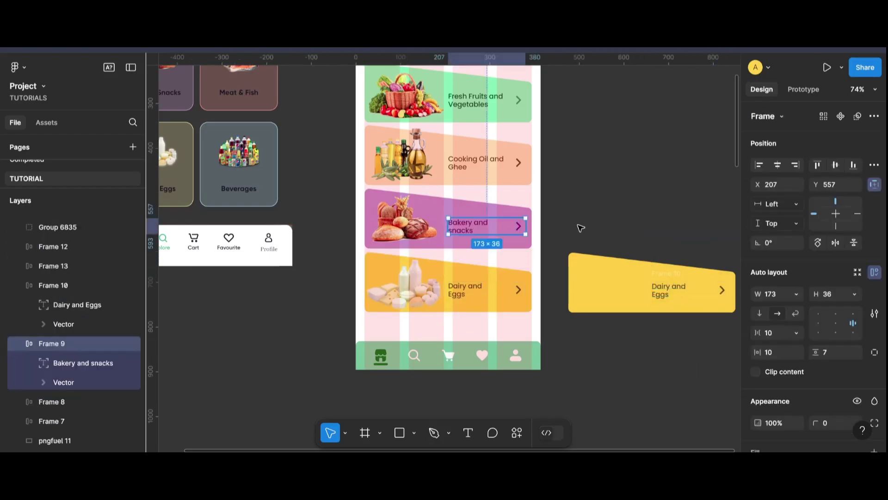
key(Escape)
scroll(278, 185, up, 1)
mouse_move(238, 81)
mouse_down()
mouse_move(289, 323)
mouse_move(613, 310)
mouse_move(641, 323)
mouse_up()
right_click(616, 310)
click(794, 186)
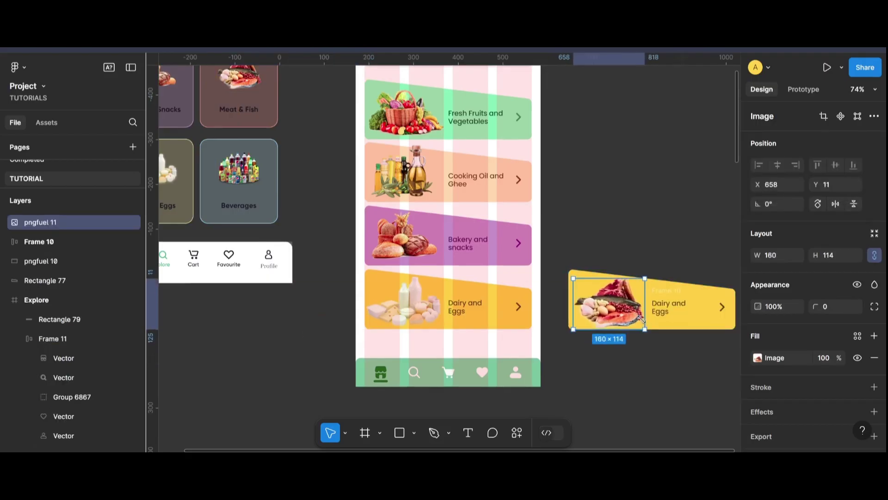
key(Escape)
- Recolour the copied card's Rectangle 77 background from yellow to a muted brown
click(587, 295)
click(758, 357)
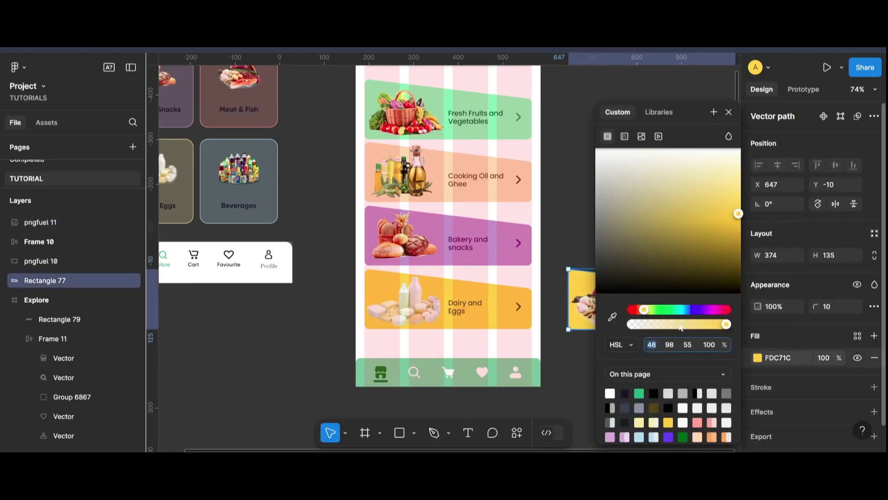
drag(646, 311, 634, 310)
click(616, 236)
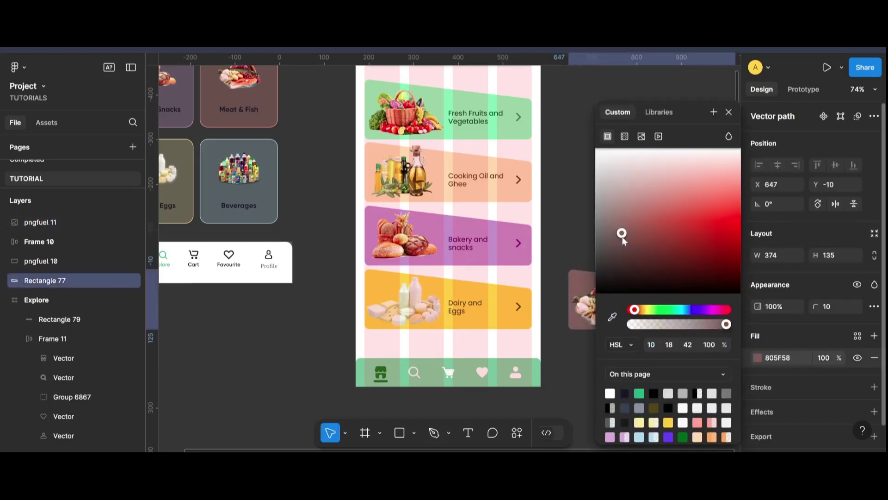
key(Escape)
key(Escape)
- Retype the copied card's label to 'Meat and Fish'
double_click(674, 308)
text(Mand Eggs)
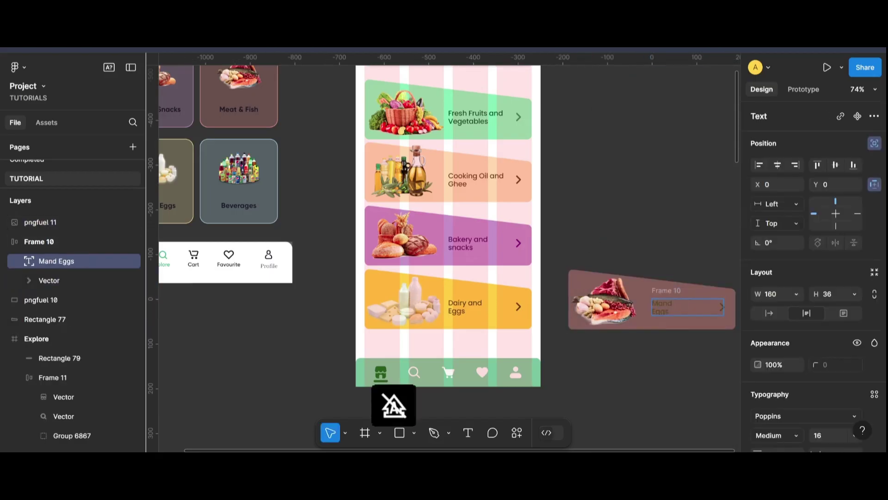
key(BackSpace)
key(BackSpace)
text(F)
scroll(814, 324, down, 3)
- Make the 'Meat and Fish' label text dark red
click(758, 404)
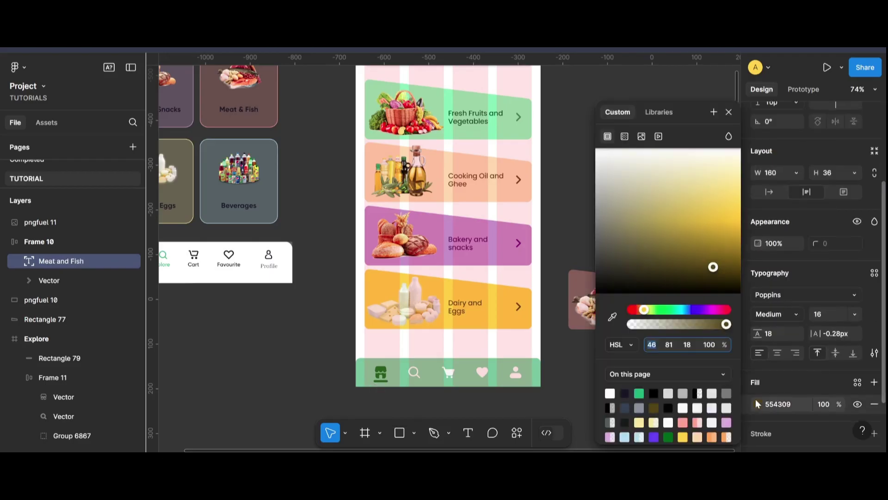
click(612, 317)
click(583, 301)
drag(653, 256, 693, 225)
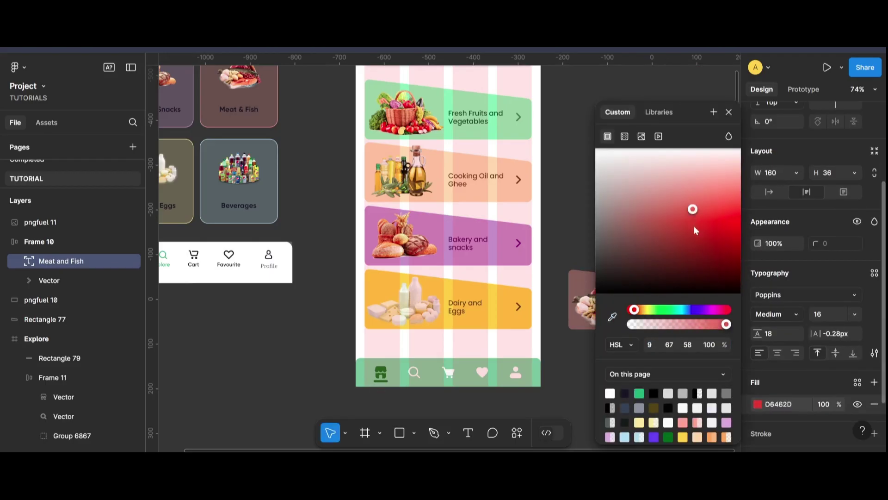
drag(704, 117, 469, 140)
click(463, 284)
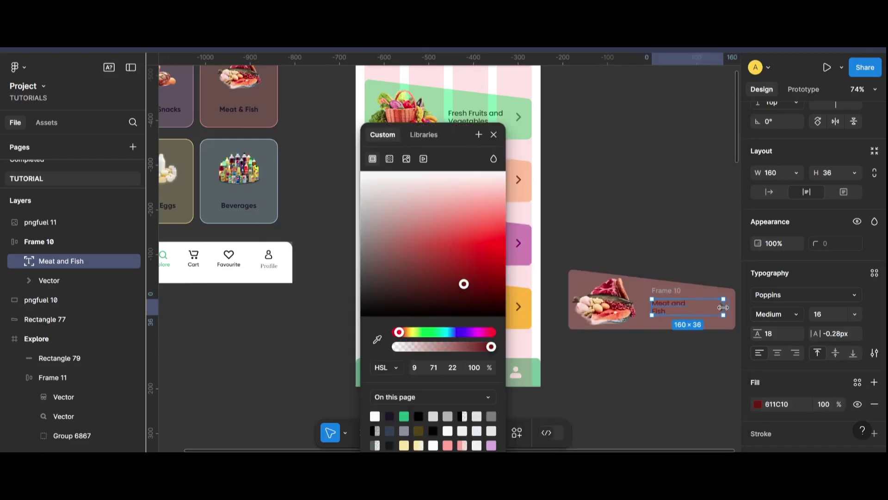
- Eyedrop the label's dark red onto the card's arrow
click(723, 307)
click(758, 358)
drag(685, 115, 503, 108)
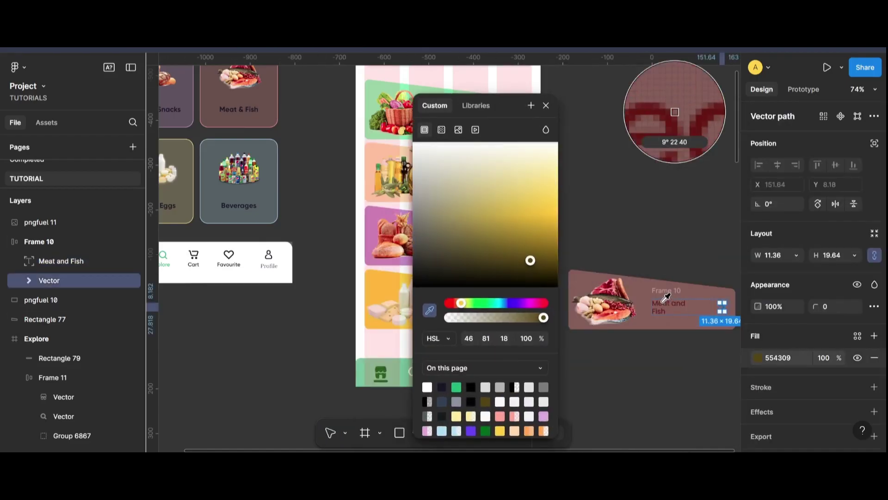
click(671, 319)
click(757, 357)
key(i)
scroll(647, 324, up, 2)
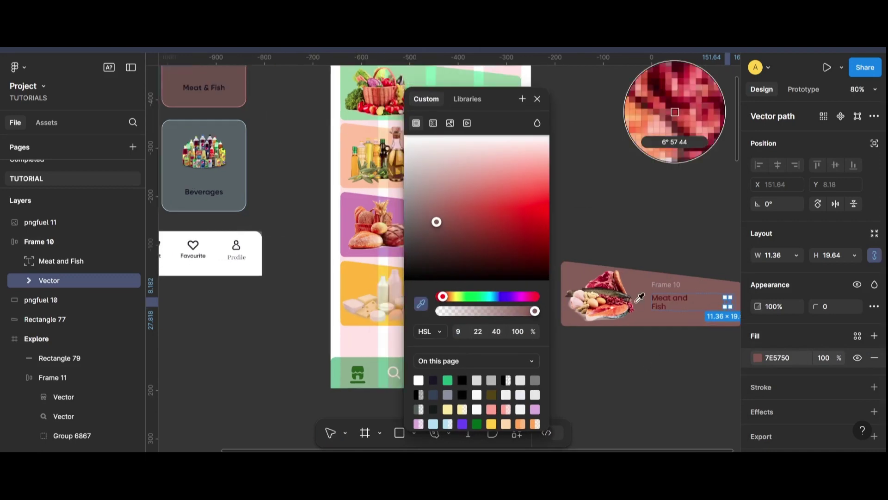
click(683, 299)
- Move the Meat and Fish banner into Explore below Dairy and Eggs and send it to back
click(684, 390)
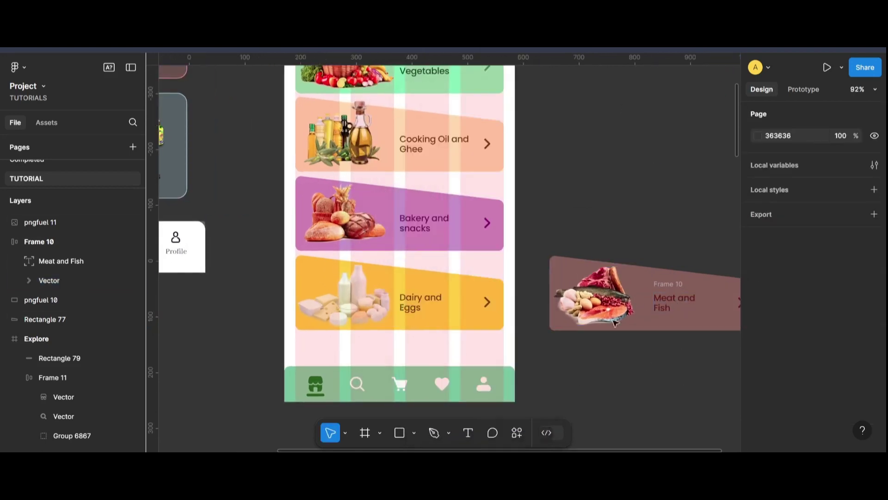
drag(694, 250, 567, 361)
drag(602, 305, 433, 374)
right_click(432, 374)
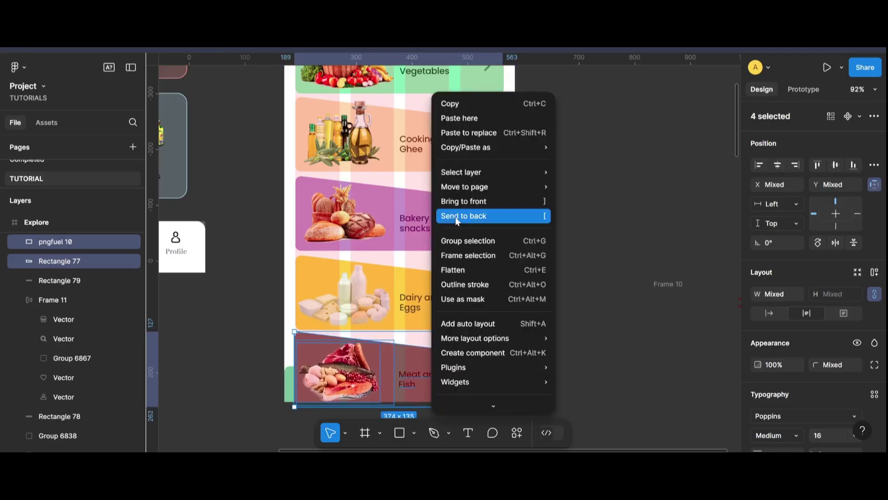
click(458, 212)
- Lighten the banner's Rectangle 77 fill to a soft pink-brown, C3A09A
click(515, 359)
click(758, 336)
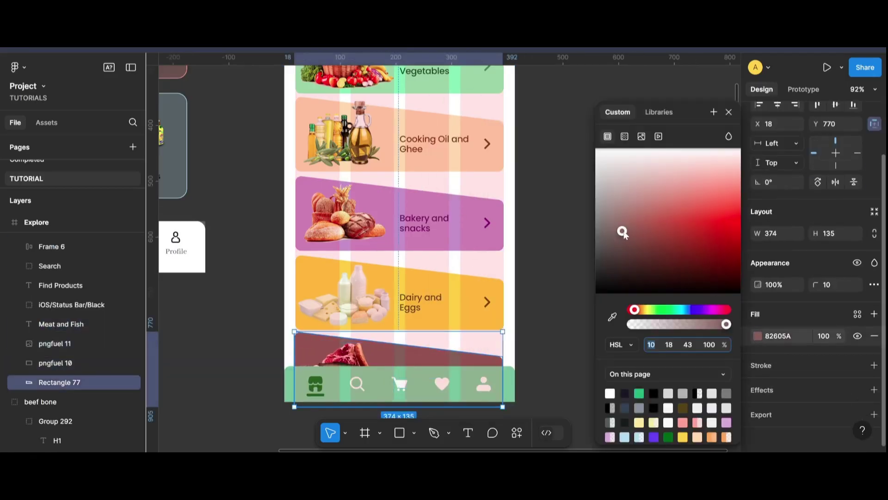
click(620, 212)
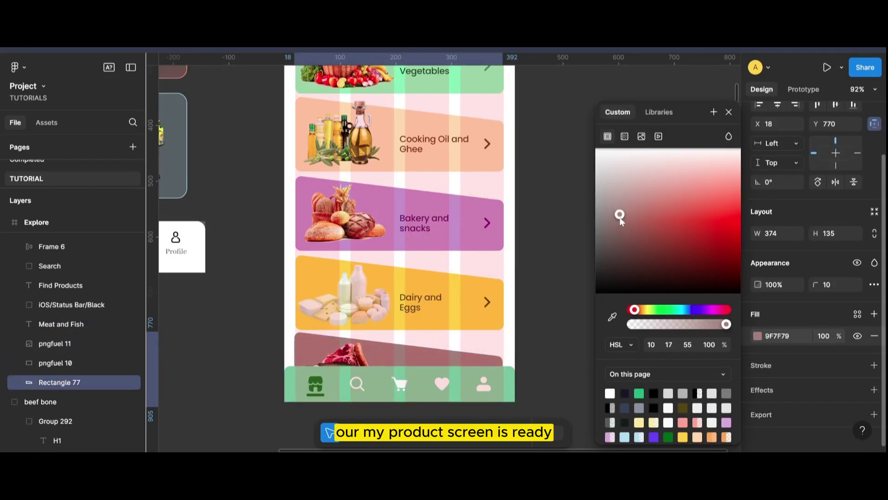
drag(620, 217, 633, 194)
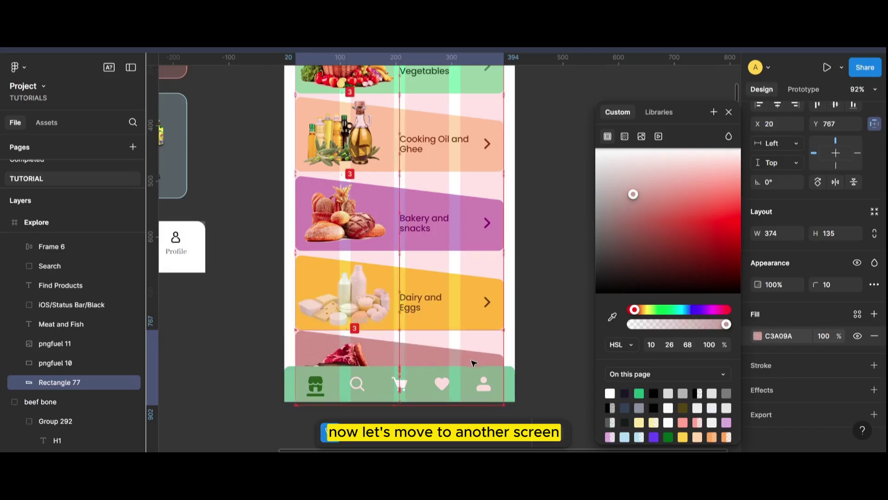
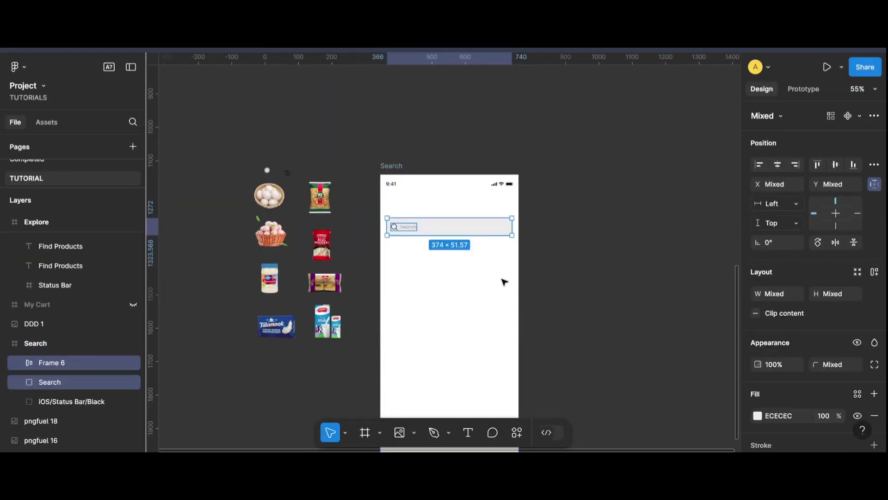
- Give the Search frame a four-column layout grid with margin 20 and gutter 20
click(595, 174)
click(391, 166)
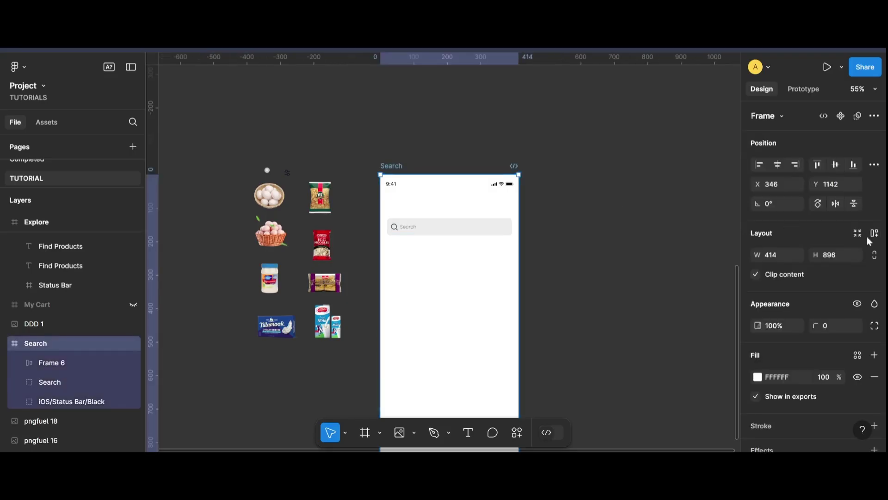
scroll(851, 278, down, 4)
click(874, 321)
scroll(840, 325, down, 1)
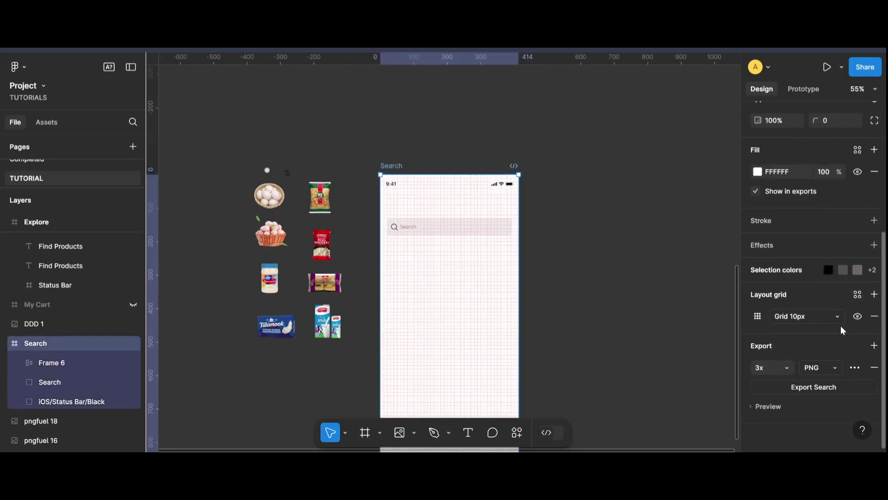
click(837, 315)
click(796, 333)
click(758, 316)
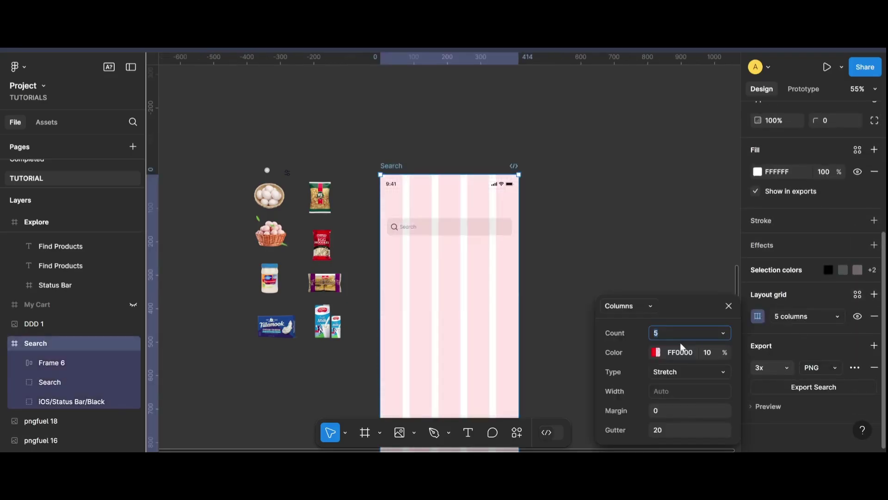
text(4)
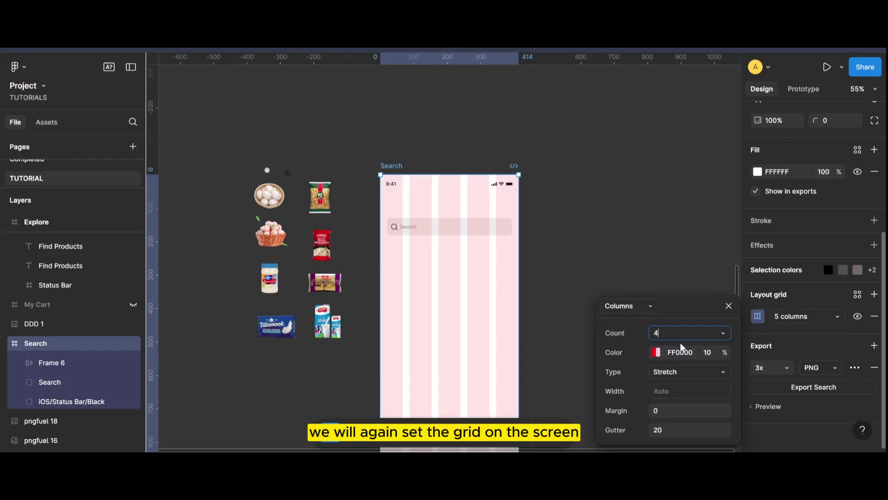
click(695, 410)
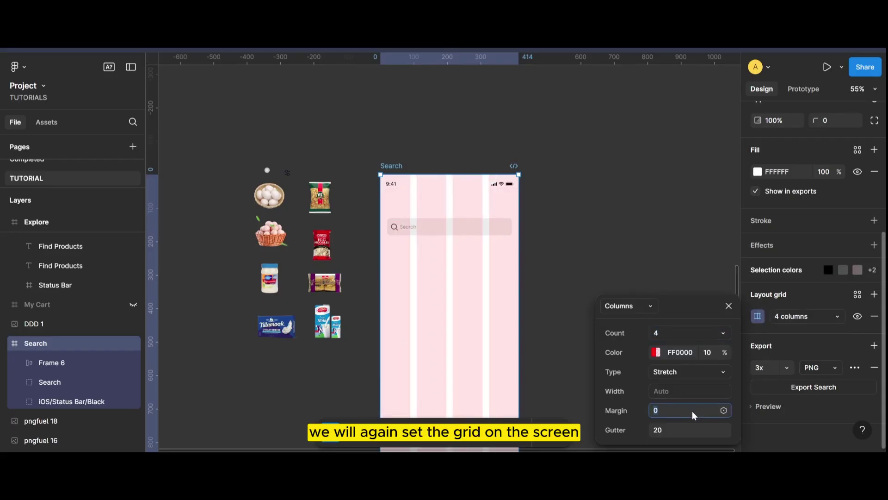
text(20)
key(Return)
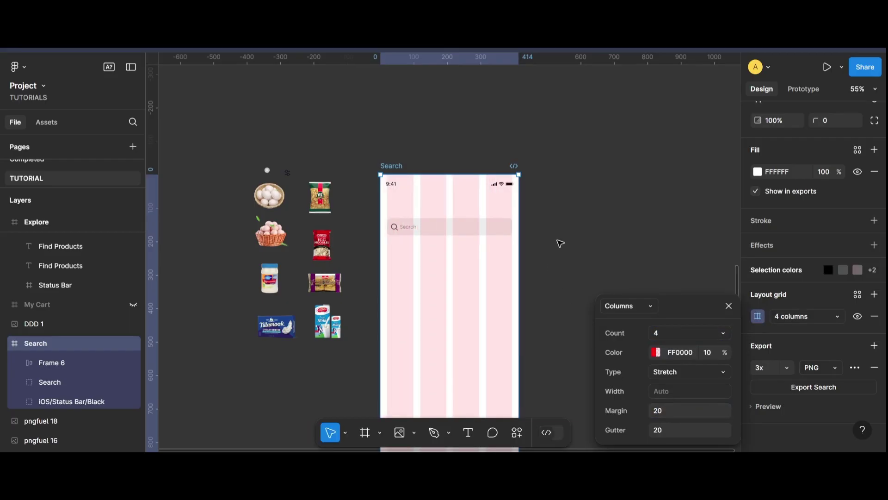
click(554, 246)
- Move the search bar up toward the status bar
ctrl+scroll(505, 261, up, 3)
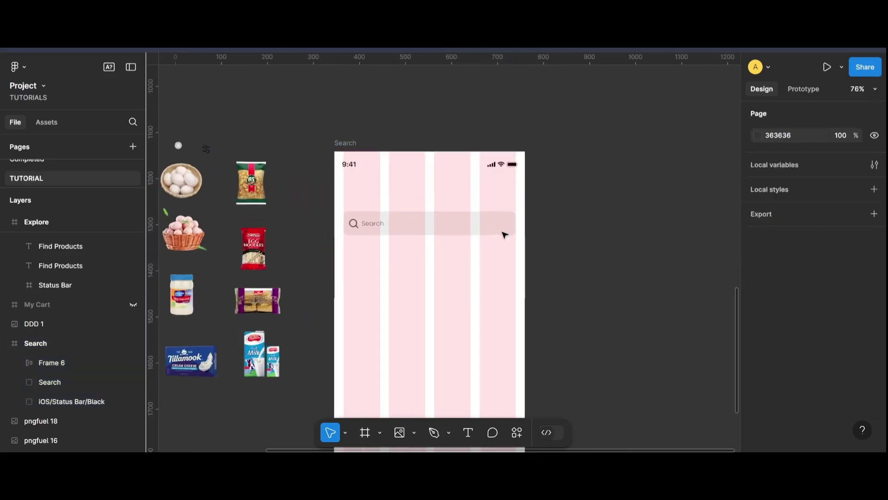
click(377, 231)
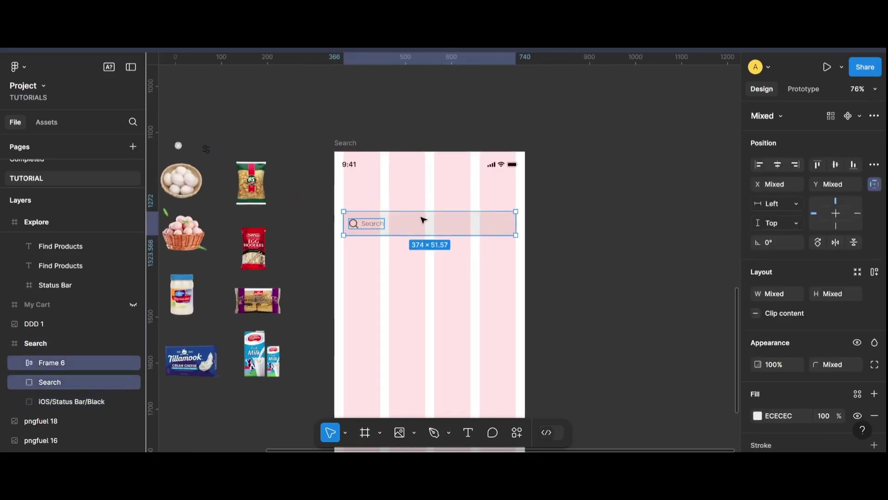
drag(422, 219, 421, 217)
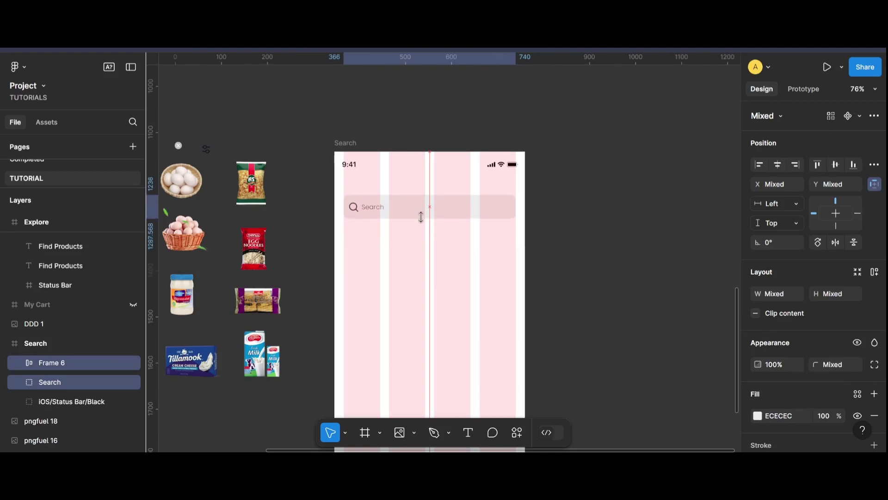
key(Up)
key(Up)
key(Up)
key(Up)
key(Up)
key(Up)
key(Up)
key(Up)
key(Up)
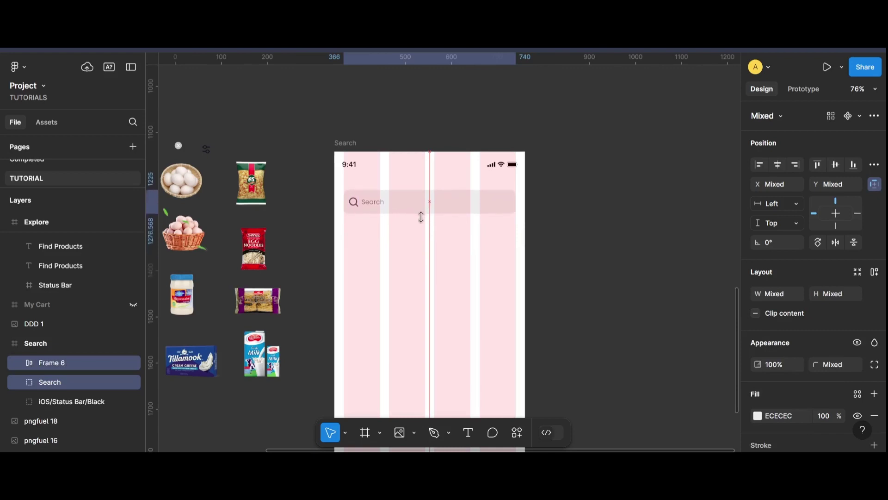
key(Escape)
- Replace the search placeholder text with 'Egg' in black
scroll(384, 207, left, 2)
double_click(388, 206)
key(Return)
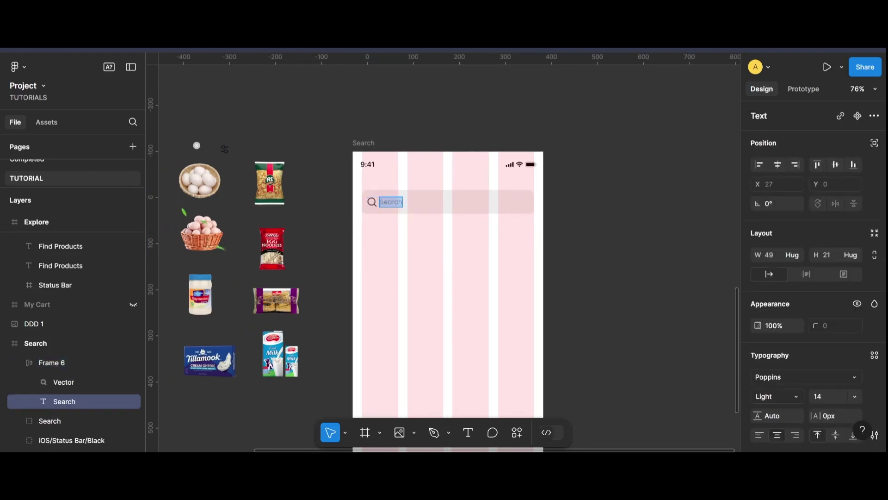
text(Egg)
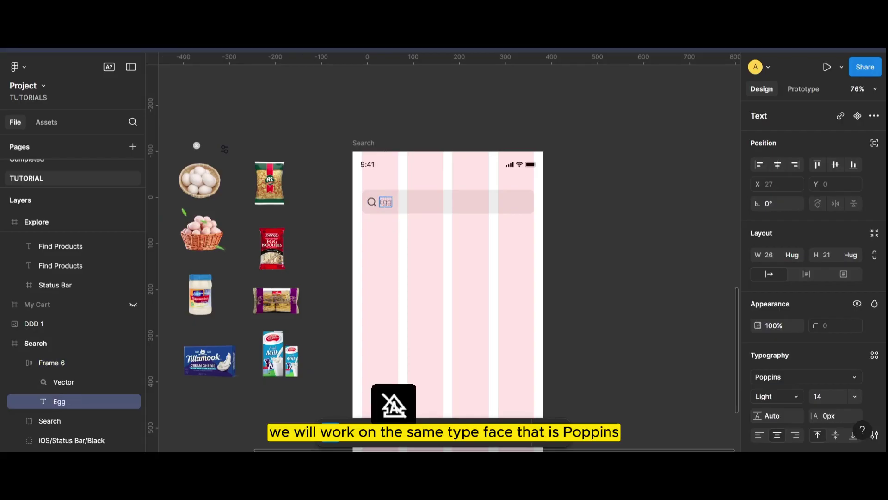
scroll(795, 361, down, 5)
click(758, 333)
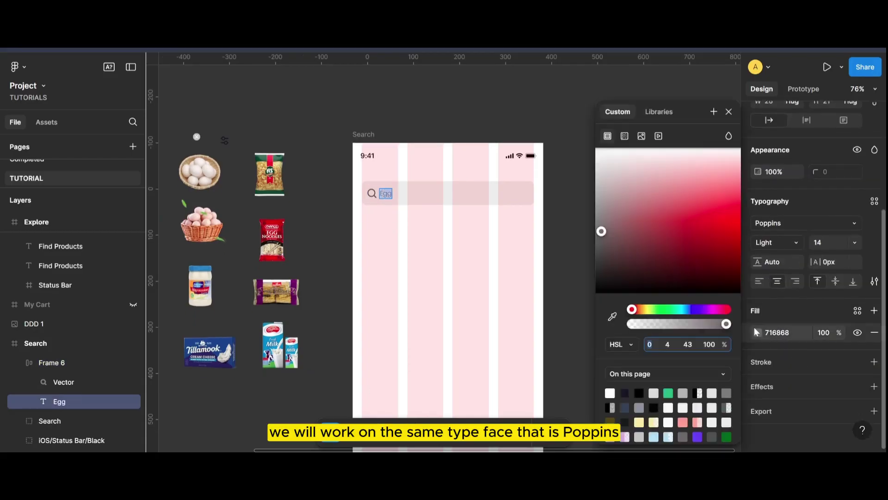
click(639, 393)
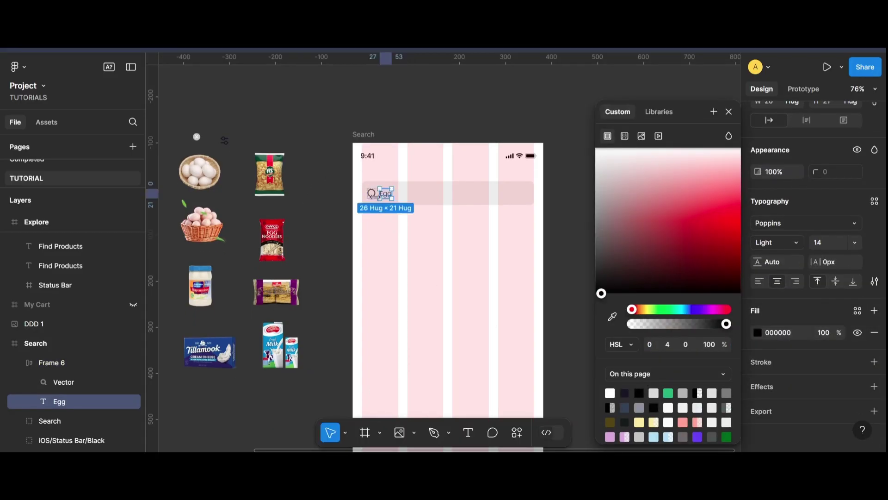
click(335, 207)
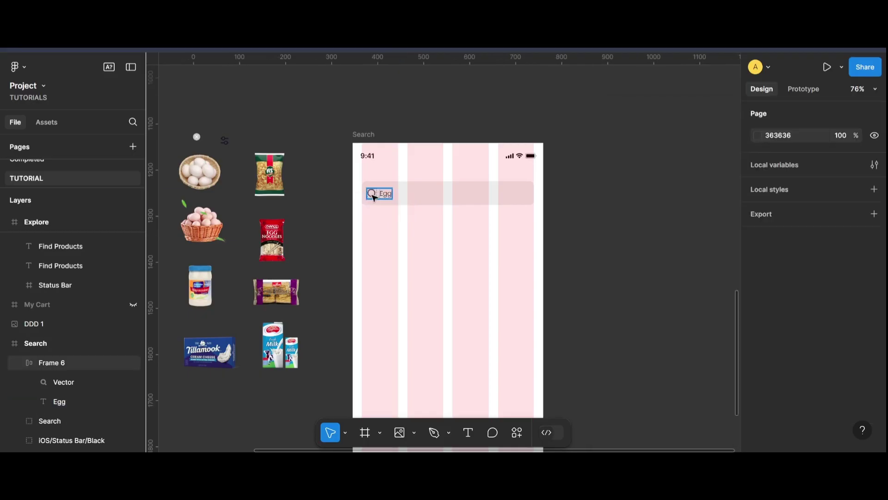
- Make the magnifier icon in the search bar black
double_click(374, 194)
click(761, 357)
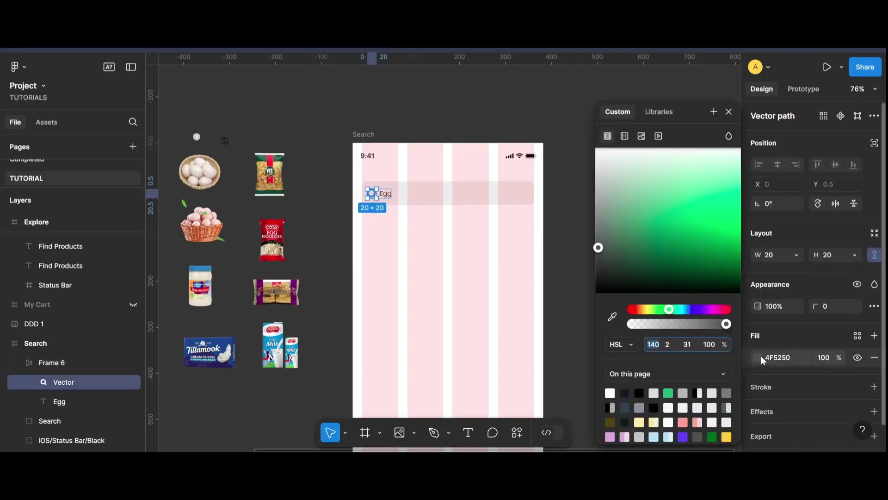
click(639, 392)
key(Tab)
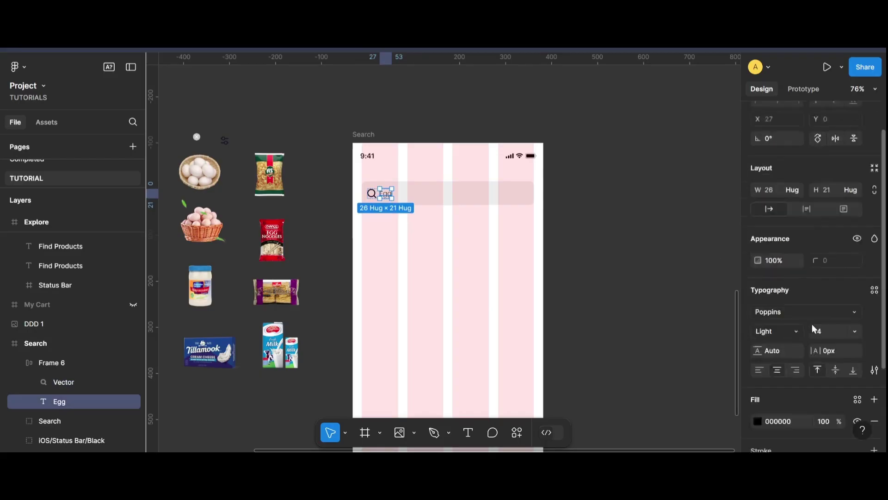
- Set the Egg text to Medium weight, size 16
scroll(815, 328, down, 2)
click(796, 276)
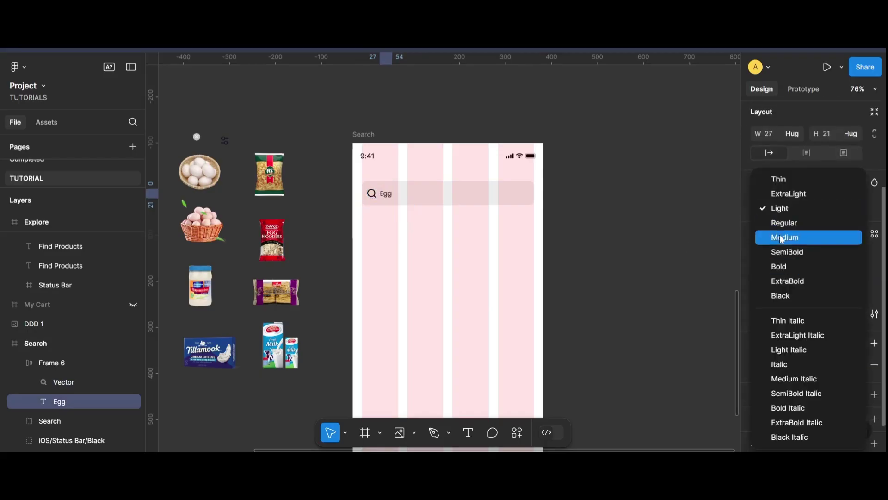
click(782, 239)
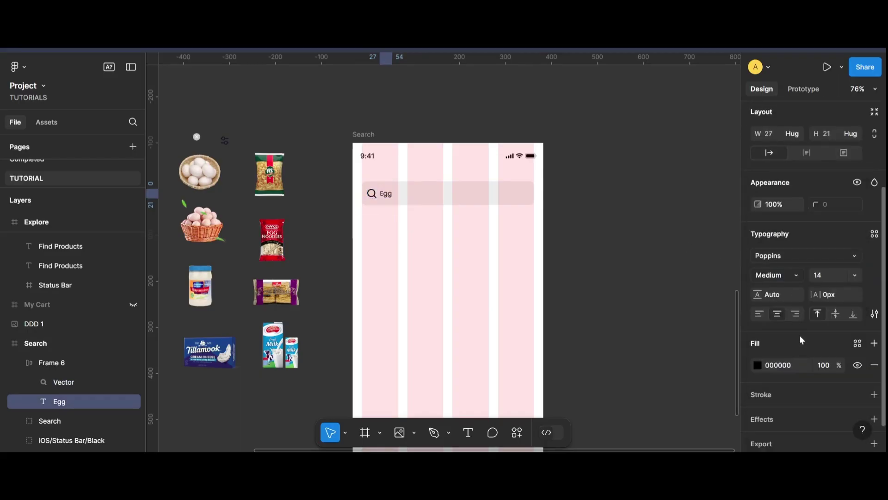
click(825, 279)
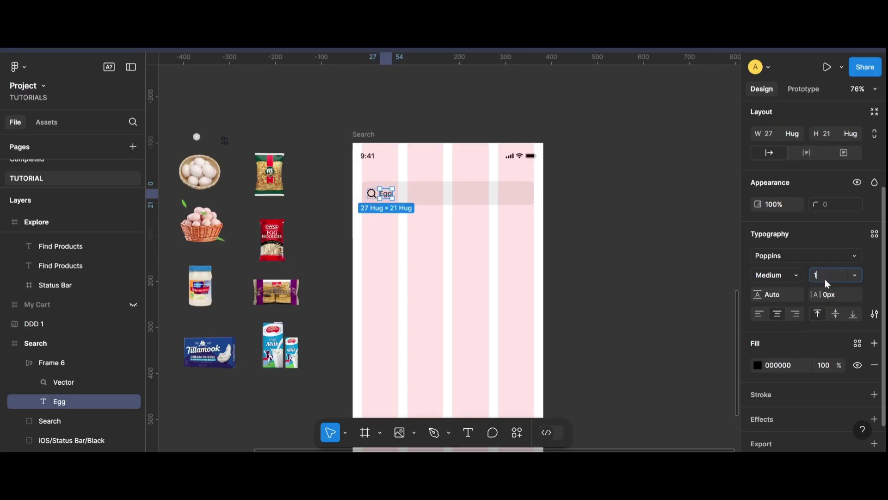
text(6)
key(Return)
- Bring the cross icon near the screen and resize it proportionally to 24×24
click(620, 305)
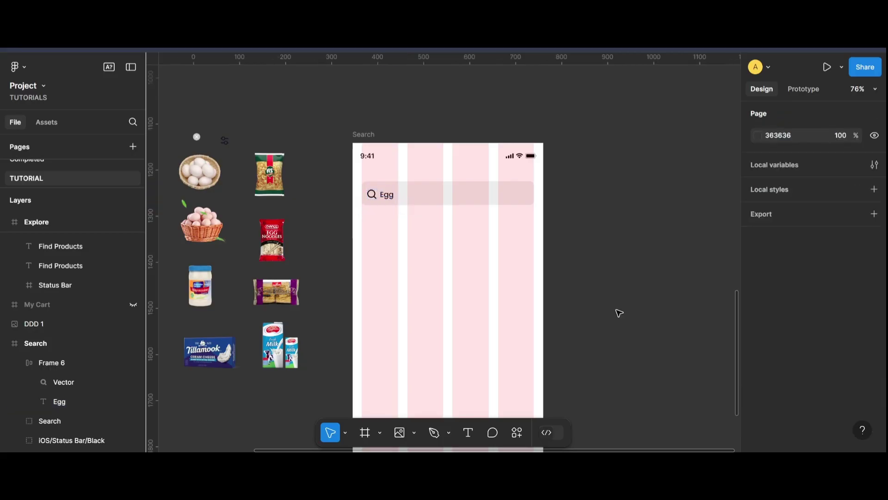
scroll(404, 213, down, 1)
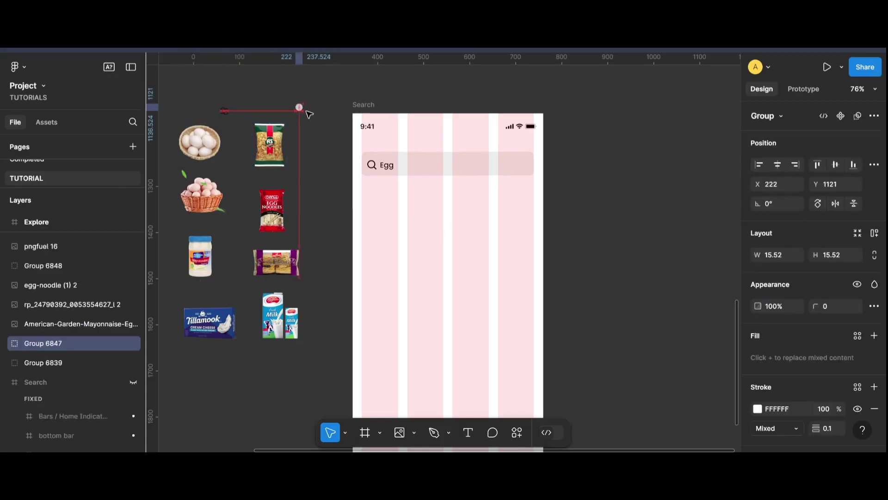
drag(199, 107, 319, 122)
click(335, 180)
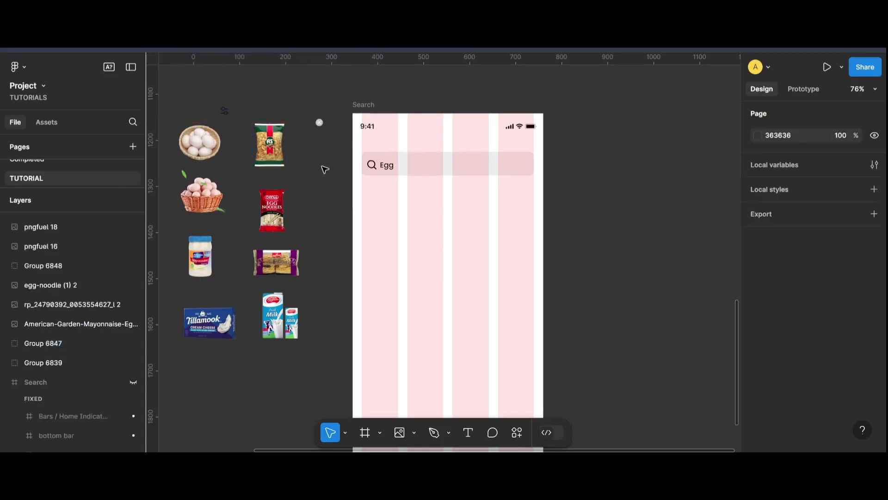
click(320, 122)
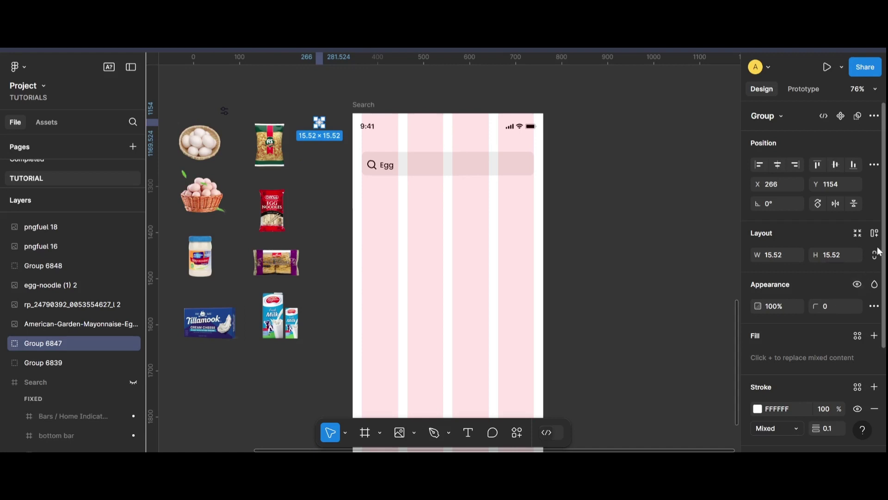
click(876, 254)
text(4)
key(Return)
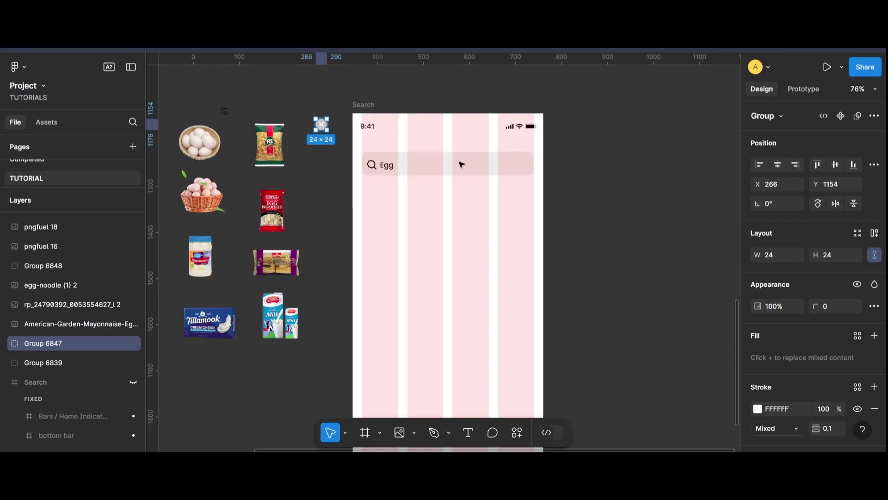
- Place the cross icon at the search bar's right end, sized 20×20
drag(461, 165, 508, 171)
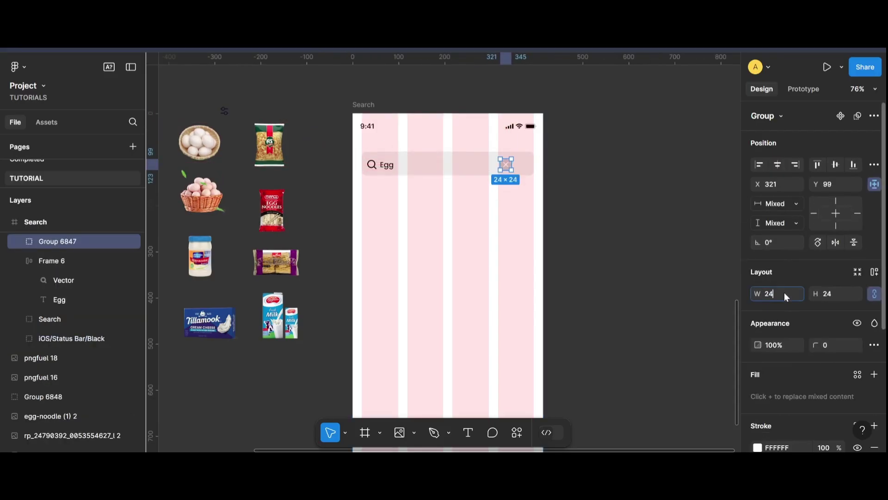
text(20)
key(Return)
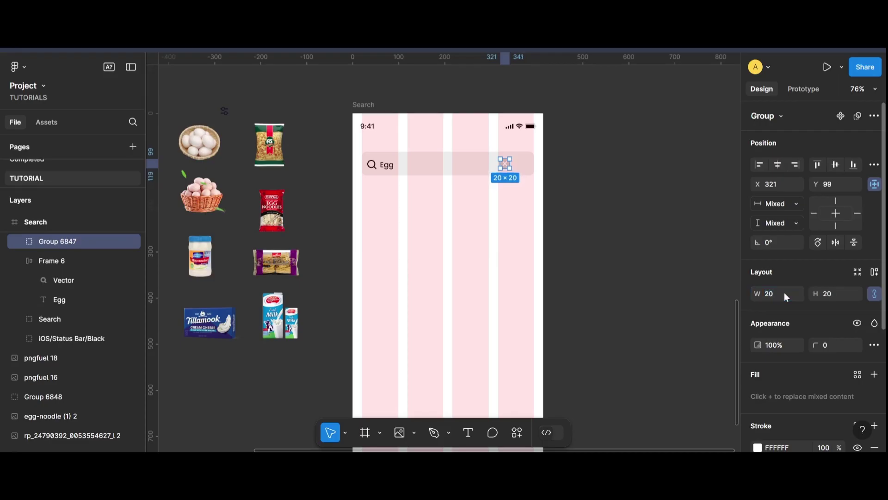
scroll(585, 236, up, 1)
scroll(586, 236, up, 1)
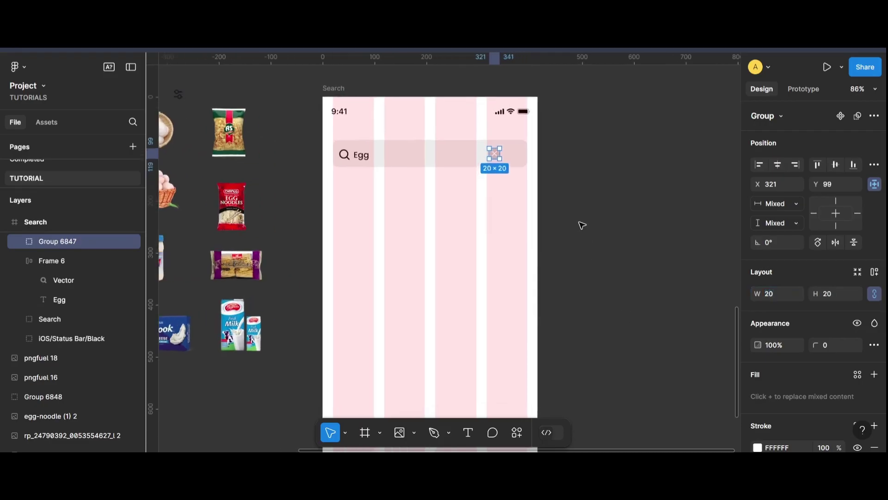
click(529, 240)
scroll(522, 257, down, 2)
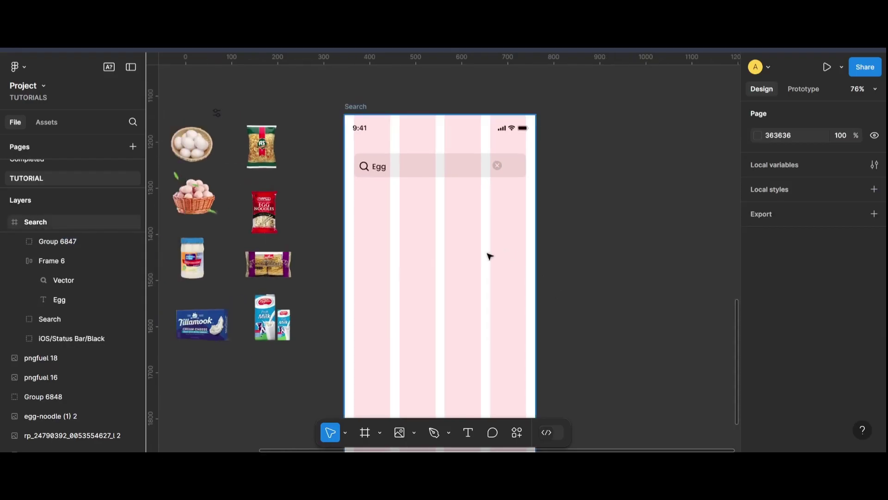
- Place the filter icon group at the search bar's right end
drag(217, 113, 515, 166)
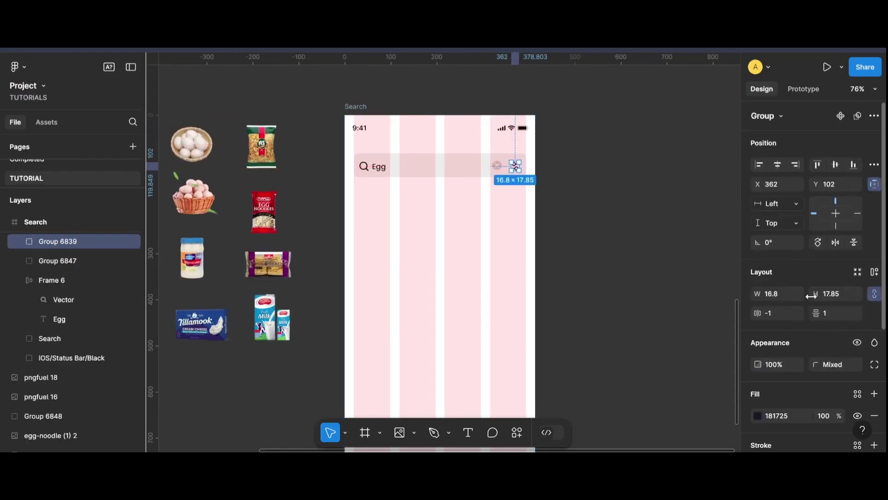
click(569, 239)
click(515, 167)
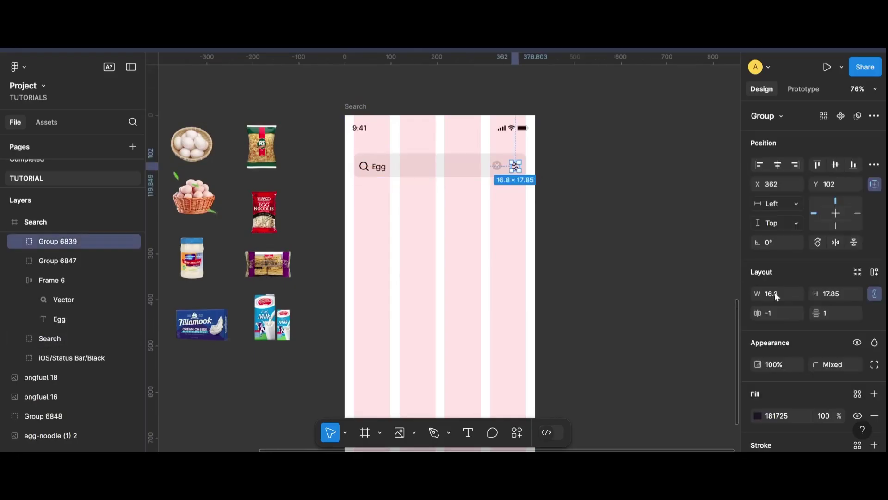
scroll(538, 169, up, 5)
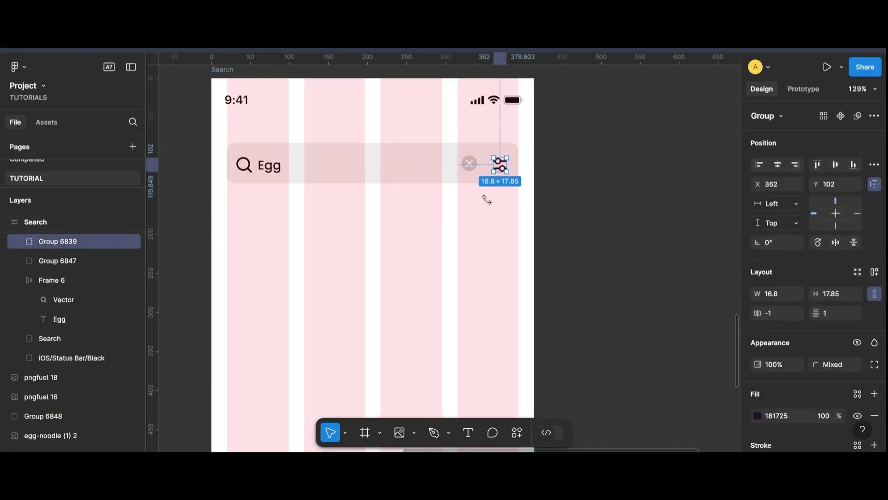
click(558, 193)
click(506, 167)
drag(507, 167, 509, 169)
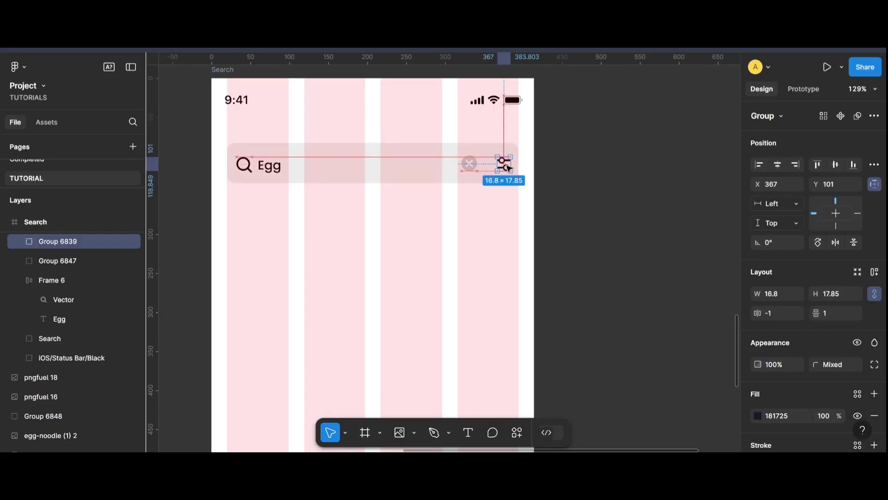
- Move the filter icon outside the phone frame and shorten the search bar from its right end
click(469, 164)
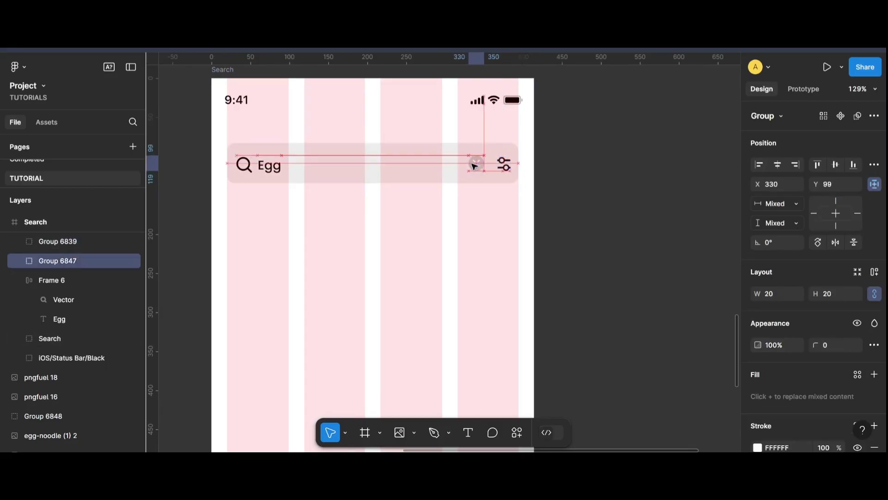
drag(506, 164, 561, 163)
click(509, 167)
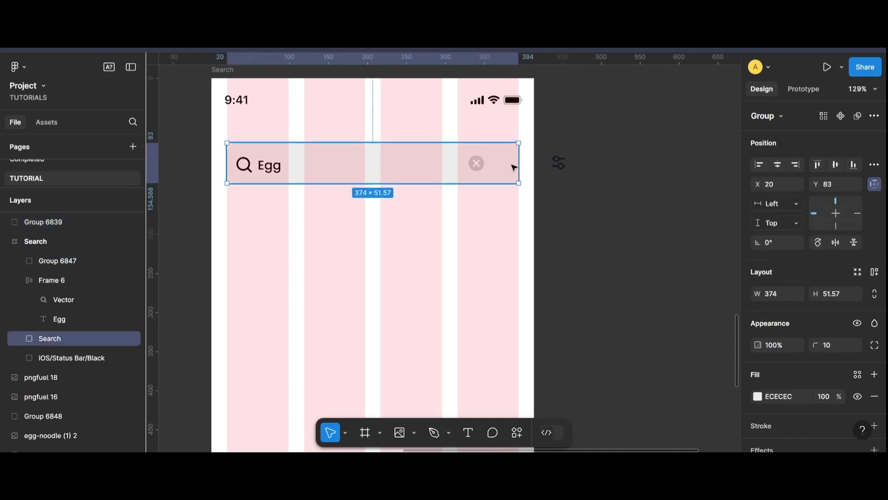
drag(502, 162, 467, 164)
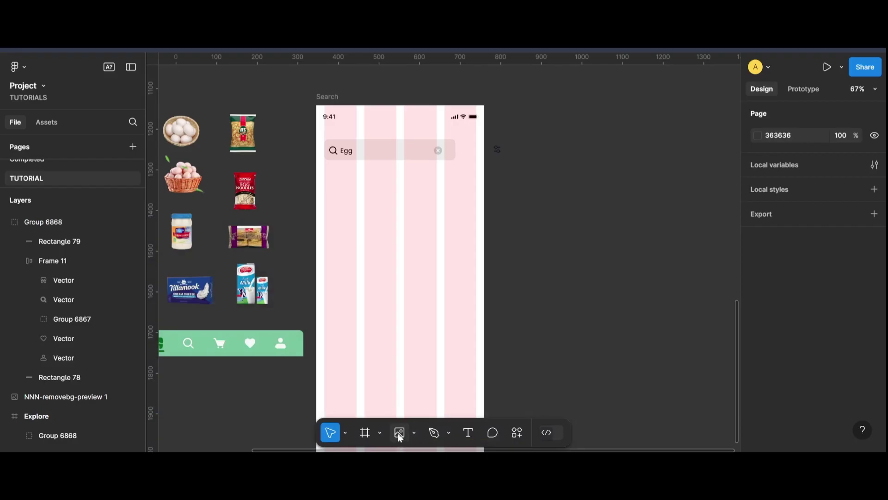
- Draw a small square with corner radius 10, filled with the navigation bar's green
click(414, 433)
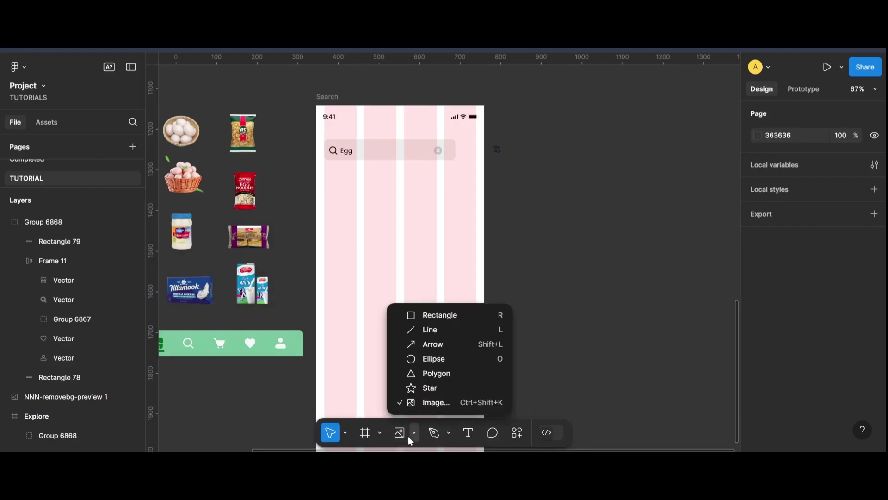
click(441, 314)
drag(493, 285, 513, 301)
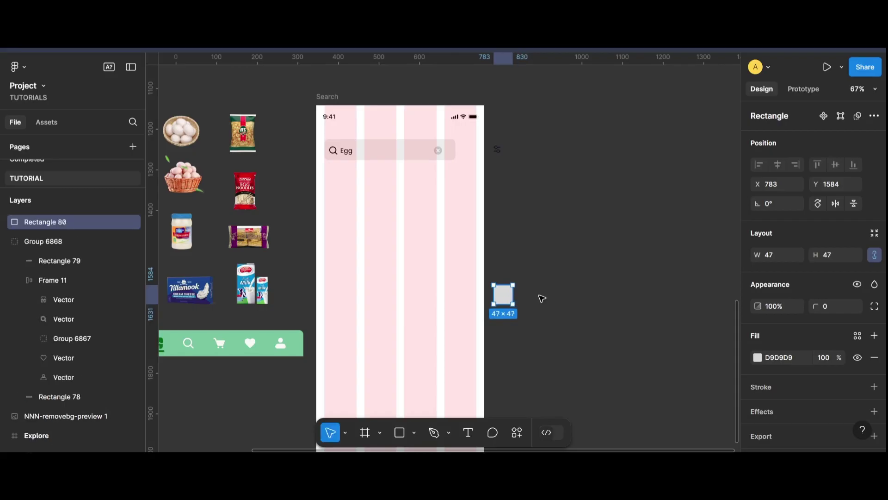
click(848, 304)
text(10)
click(757, 357)
click(612, 316)
click(267, 355)
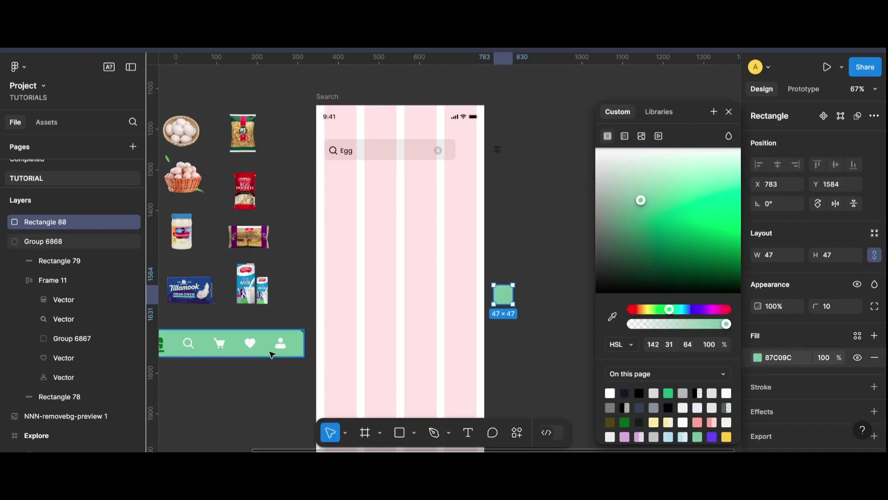
click(517, 306)
- Position the green square beside the search bar, sized 43×43 and aligned with it
drag(511, 301, 475, 155)
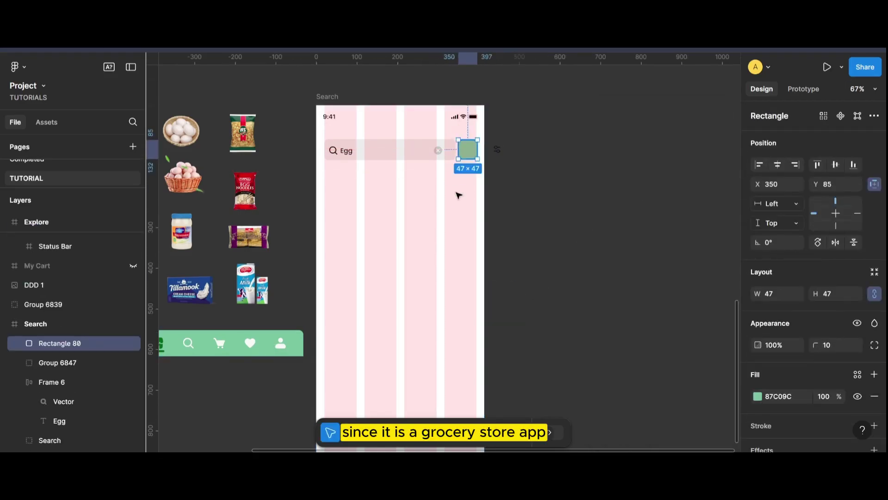
scroll(458, 192, up, 2)
scroll(463, 162, up, 3)
scroll(459, 134, up, 3)
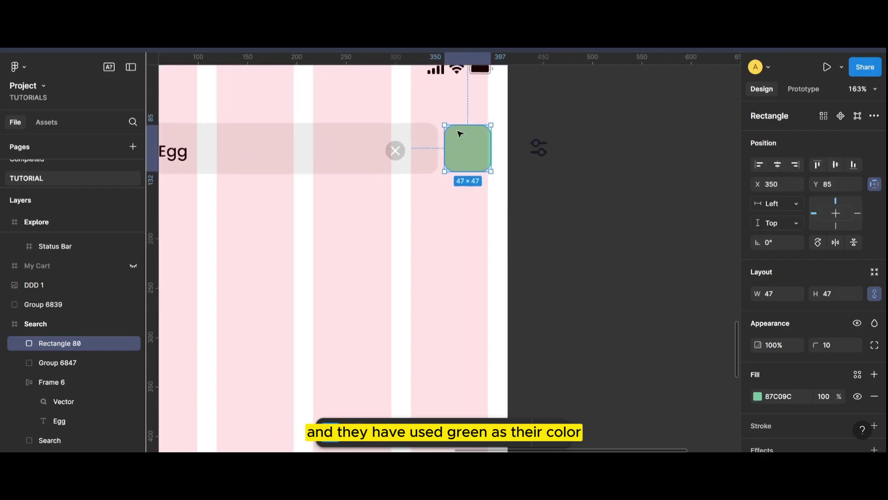
click(429, 138)
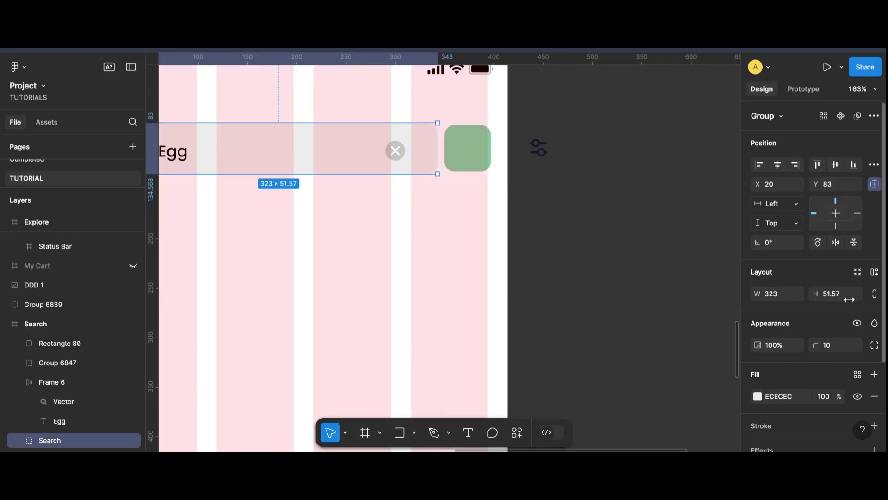
click(476, 156)
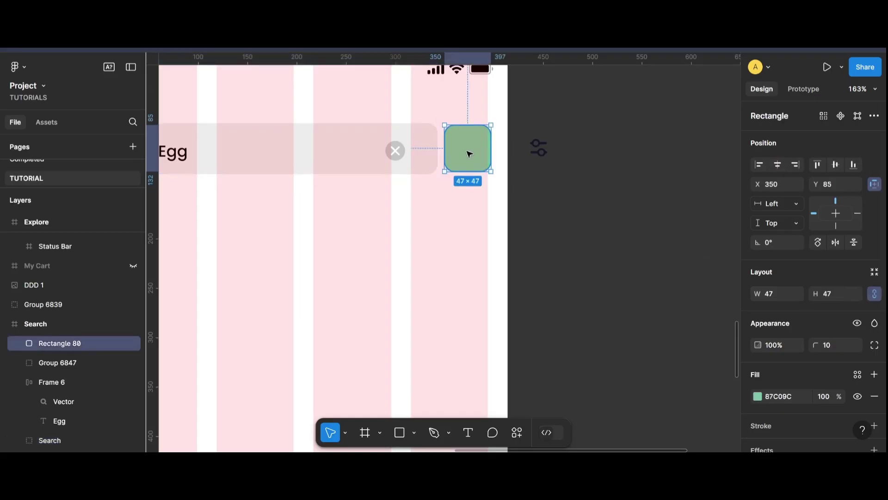
drag(469, 155, 466, 176)
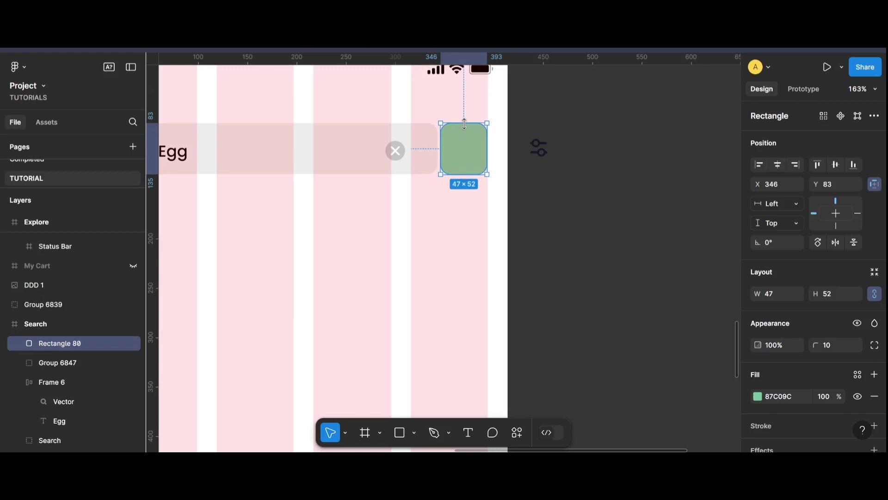
mouse_move(465, 124)
mouse_down()
mouse_move(446, 160)
mouse_move(463, 170)
mouse_up()
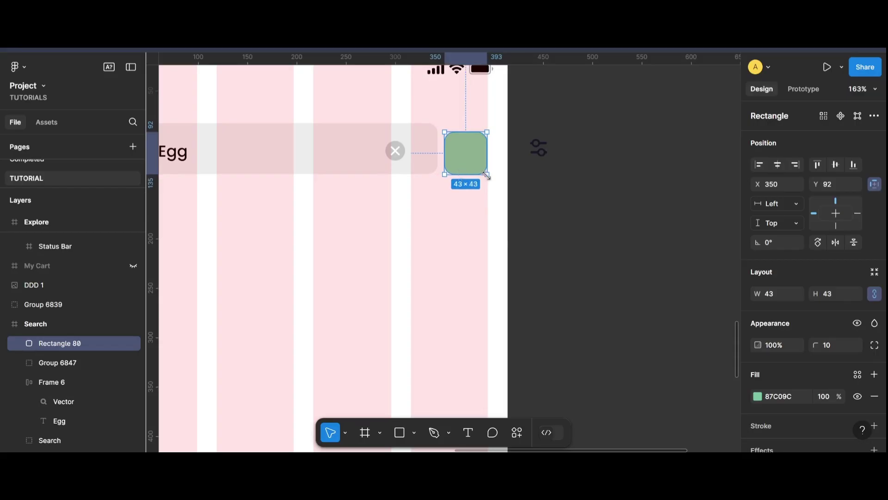
drag(474, 163, 475, 157)
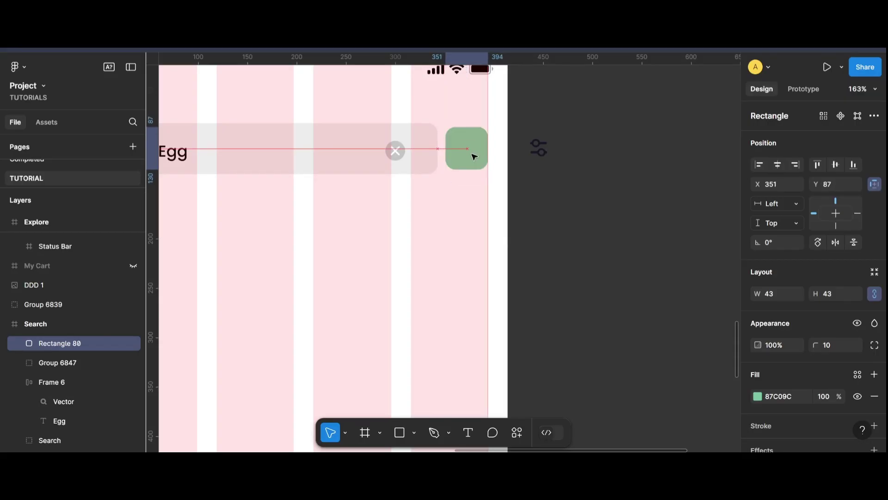
click(523, 151)
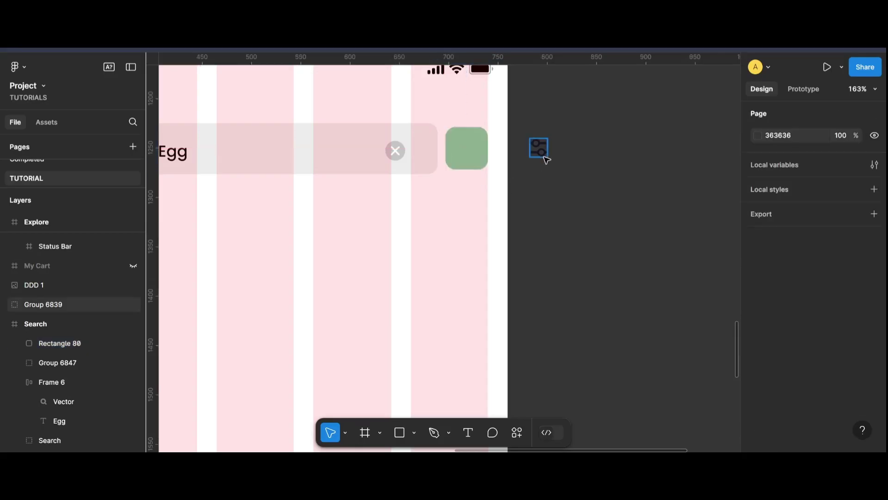
- Resize the old filter icon (Group 6839), then delete it
click(542, 156)
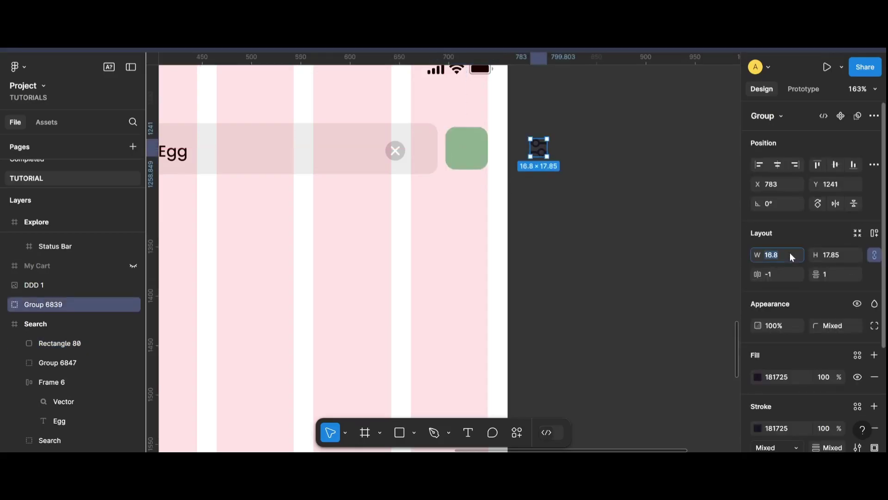
text(24)
key(Return)
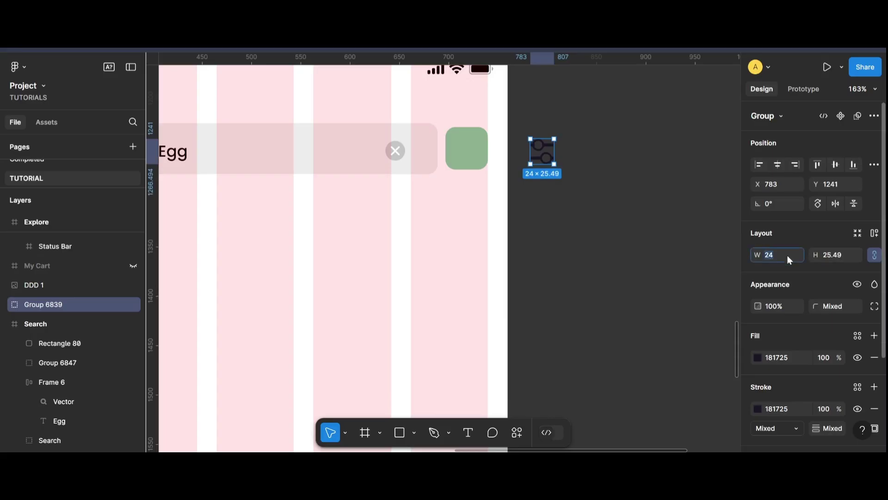
text(20)
key(Return)
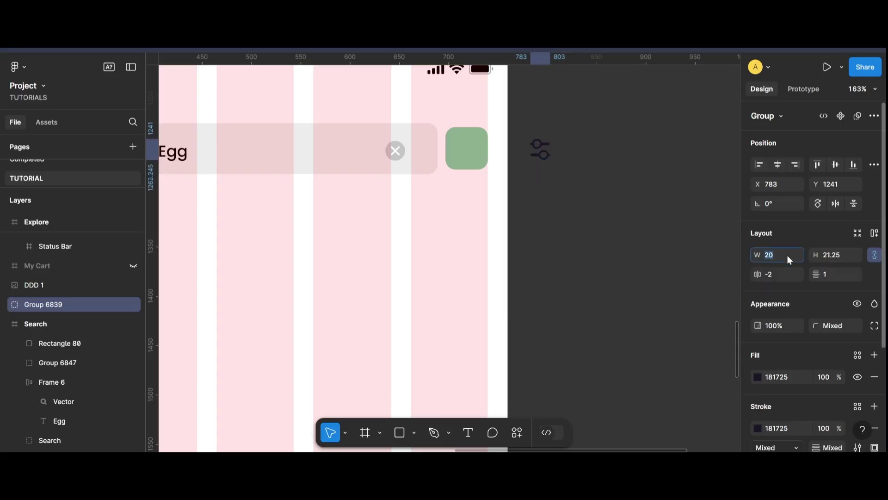
drag(604, 135, 528, 180)
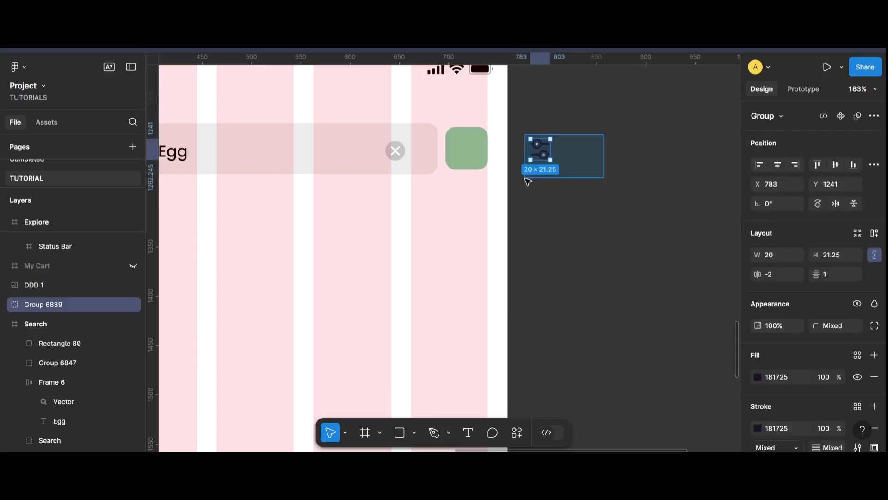
key(Delete)
- Import the mi:filter icon from page 2 of Iconify's 'filter' search results
click(517, 435)
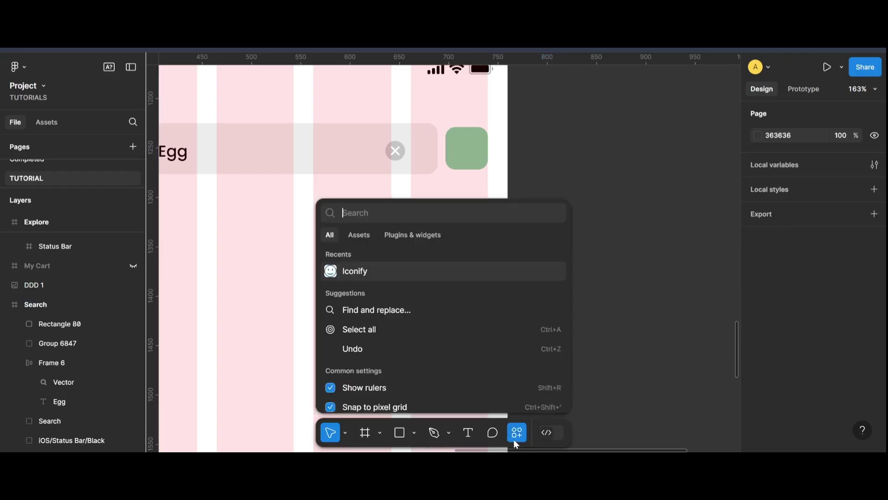
click(371, 268)
text(filte)
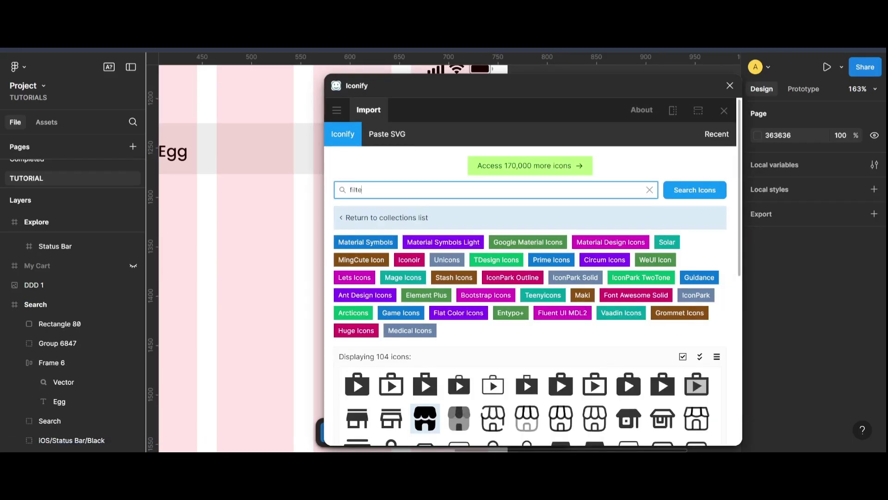
text(r)
key(Return)
scroll(655, 332, down, 3)
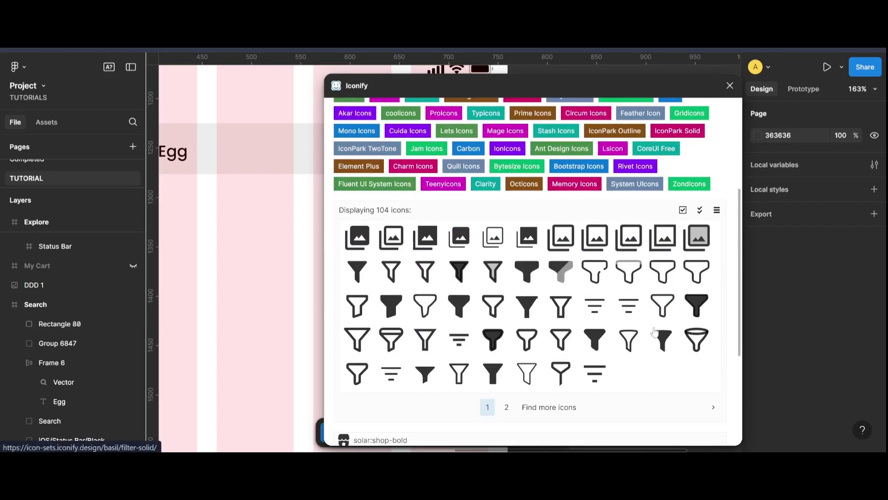
click(508, 408)
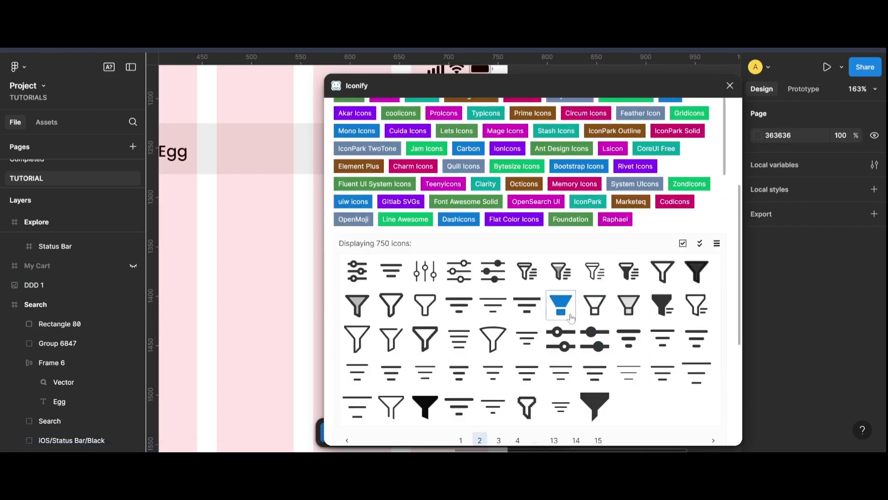
click(359, 272)
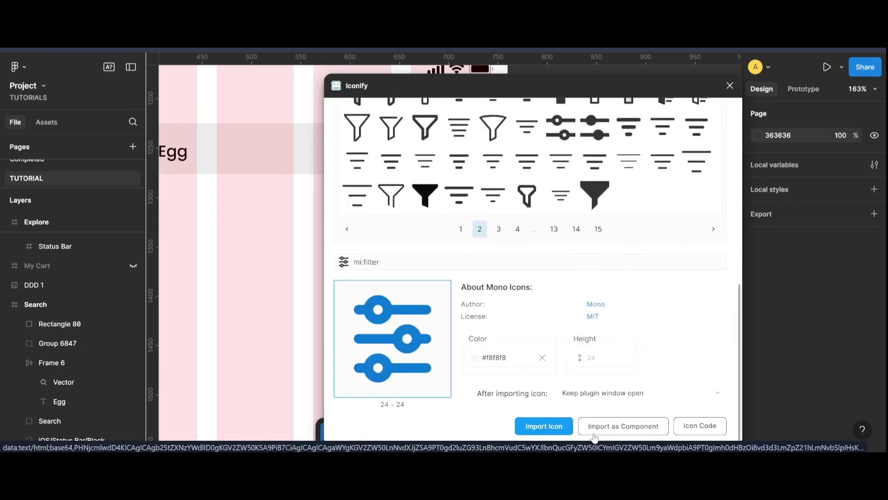
click(411, 351)
- Center the imported filter vector on the green square
click(730, 86)
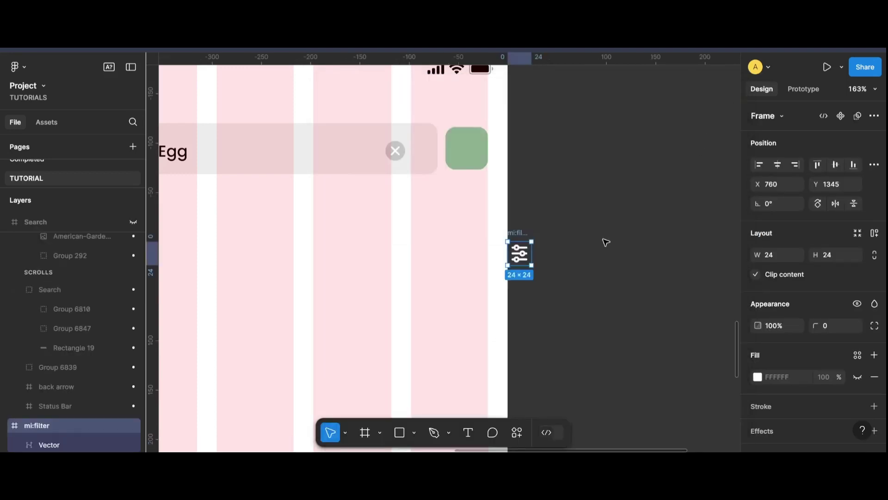
mouse_move(517, 253)
mouse_down()
mouse_move(563, 200)
mouse_move(607, 194)
mouse_up()
click(577, 234)
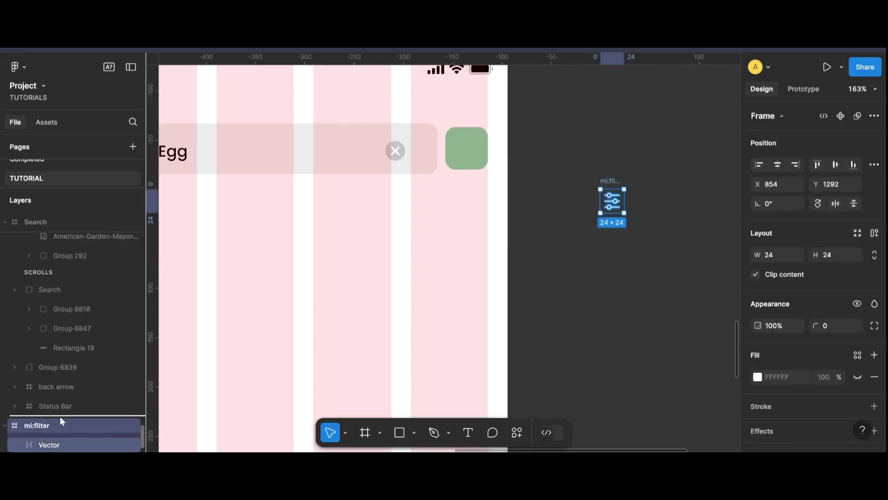
click(651, 277)
drag(612, 201, 596, 244)
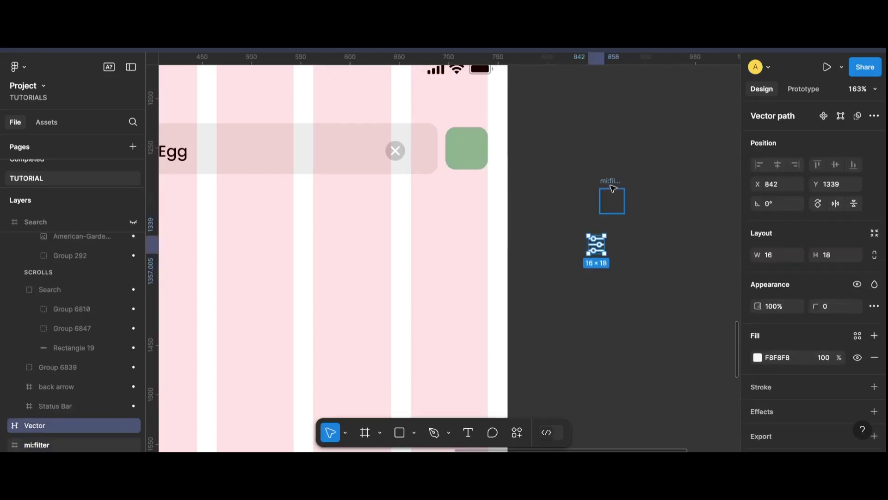
click(613, 185)
click(597, 245)
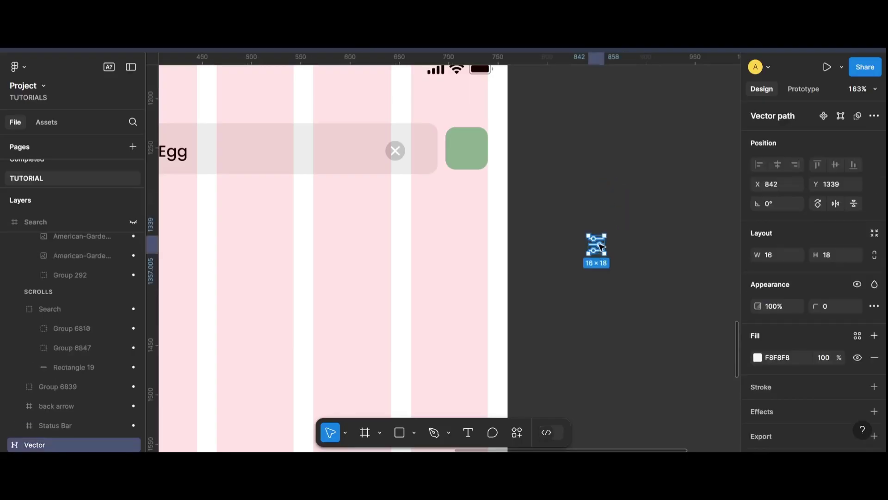
drag(597, 244, 474, 151)
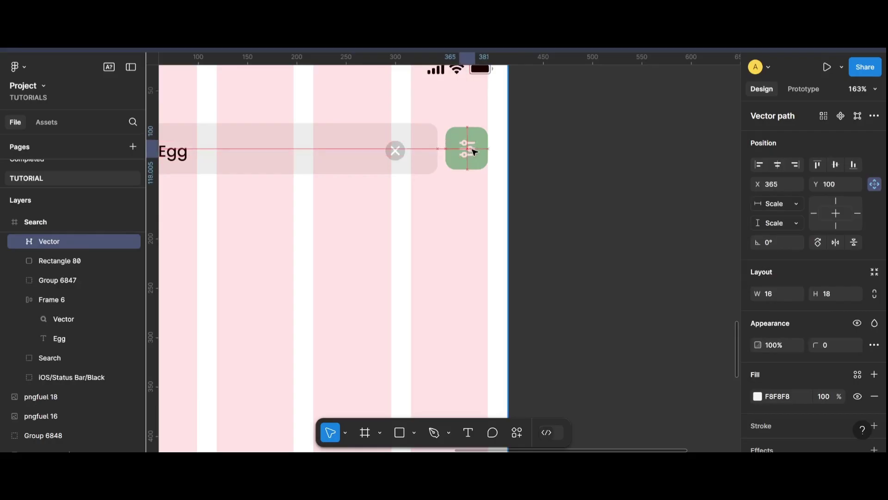
click(515, 256)
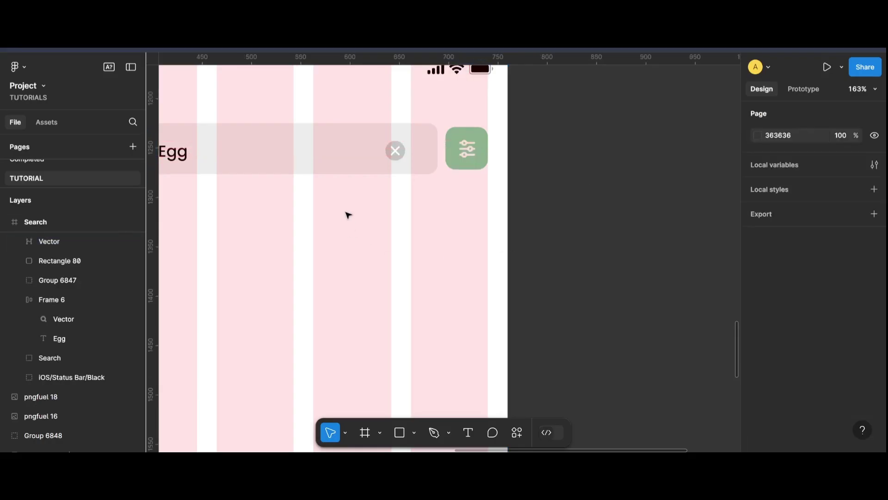
- Hide the Search screen's column layout grid
key(shift+1)
click(293, 134)
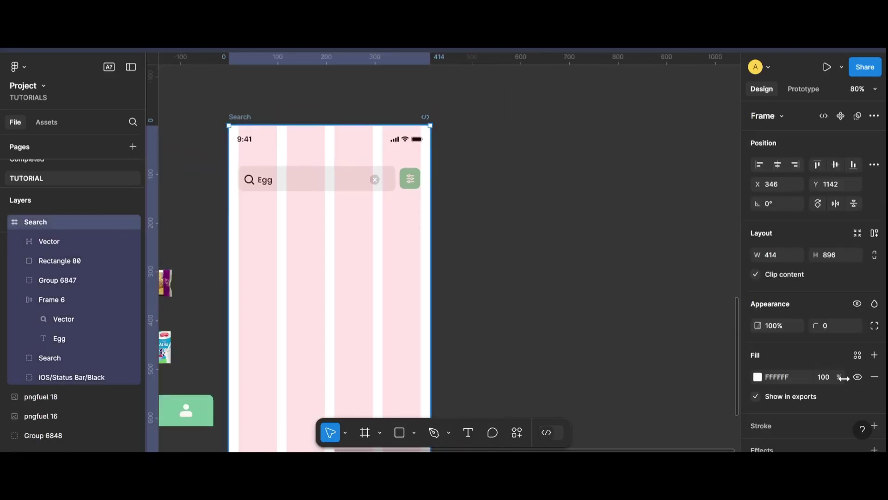
scroll(844, 378, down, 5)
click(857, 316)
scroll(537, 293, down, 1)
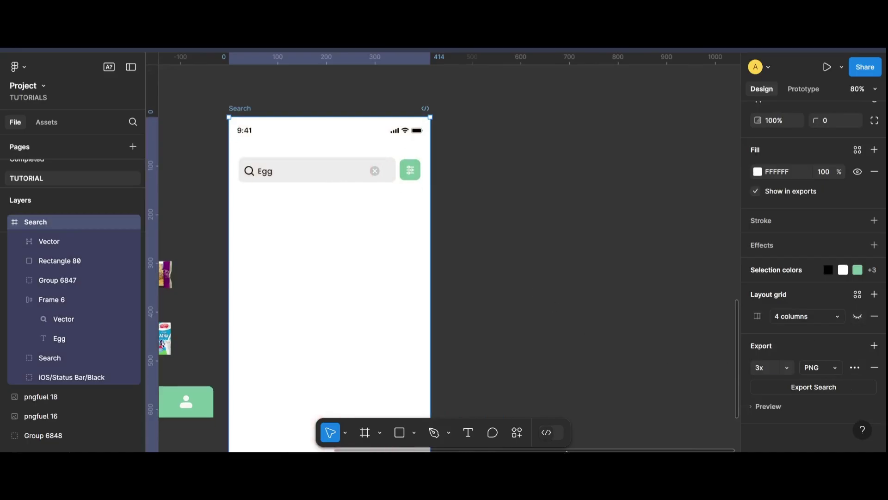
scroll(617, 285, left, 5)
scroll(616, 285, down, 1)
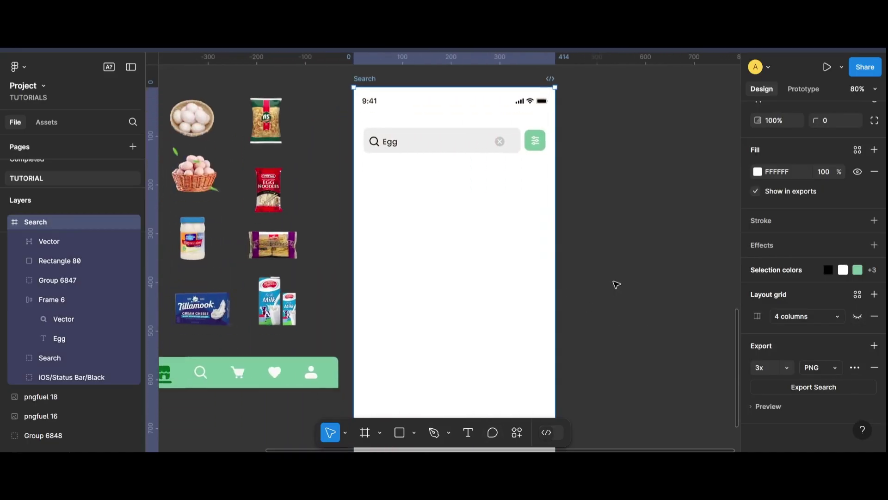
- Slightly adjust the green fill shade of the filter button (Rectangle 80)
click(546, 149)
click(759, 333)
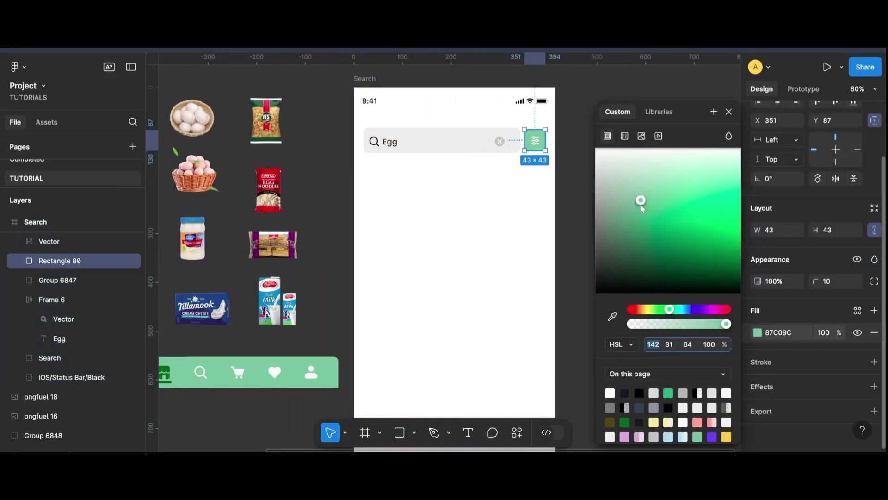
drag(640, 201, 644, 210)
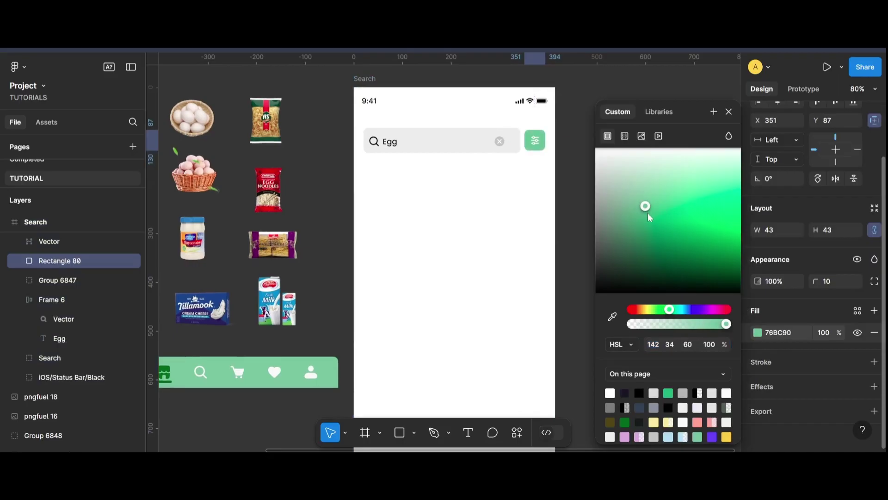
click(612, 215)
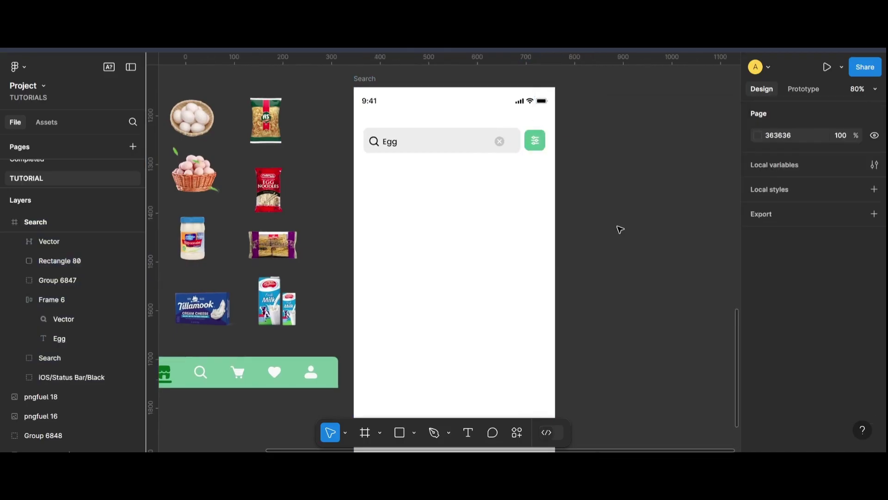
- Nudge the clear (×) icon in the Egg search box toward the filter button
drag(501, 146, 512, 147)
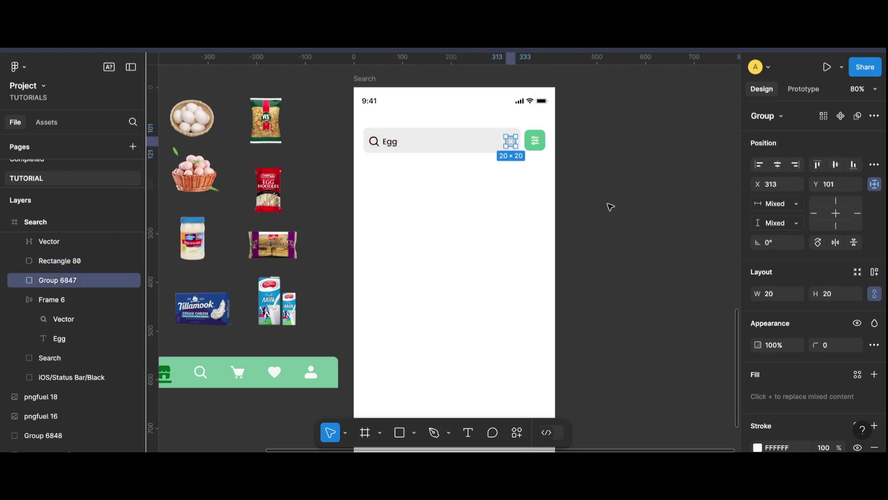
click(610, 207)
scroll(518, 143, up, 2)
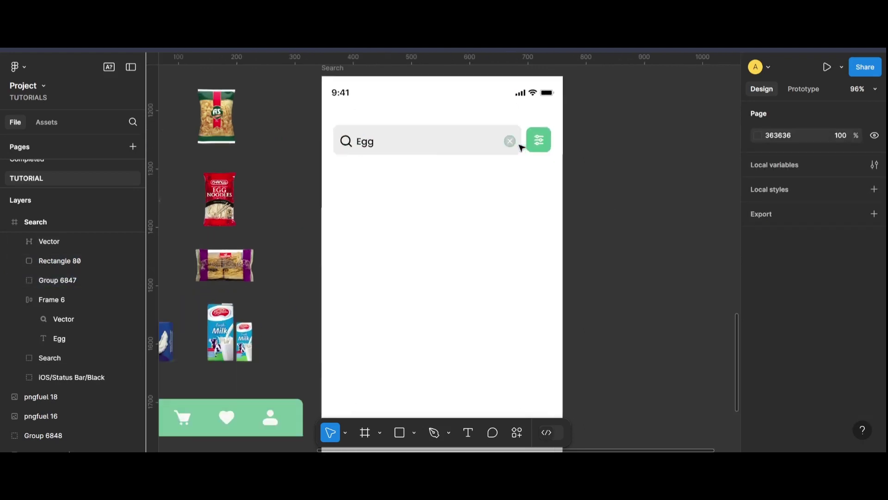
scroll(522, 148, up, 3)
- Try swapping the clear icon's outline for a green fill from the filter button, then undo it
click(504, 135)
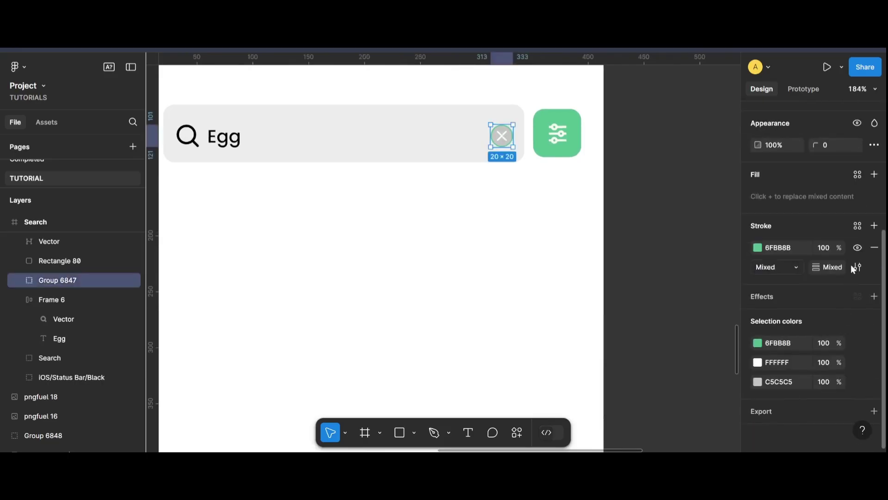
click(874, 249)
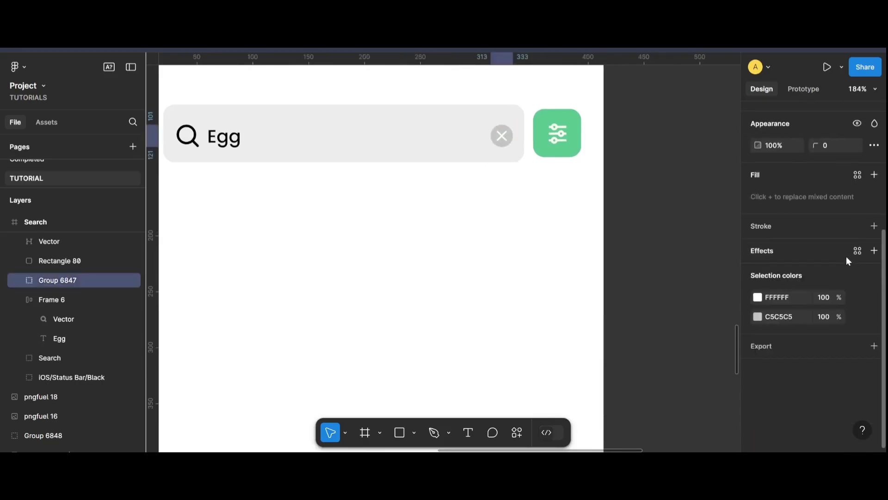
click(875, 174)
click(758, 197)
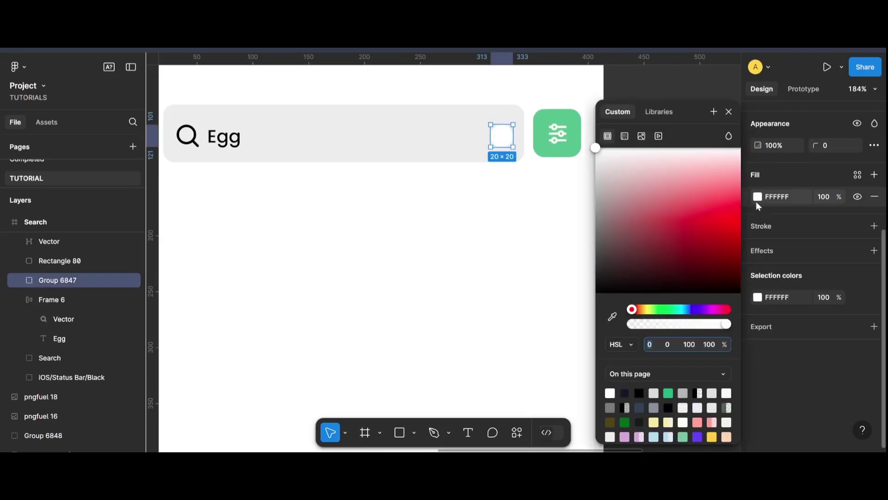
click(612, 317)
click(574, 155)
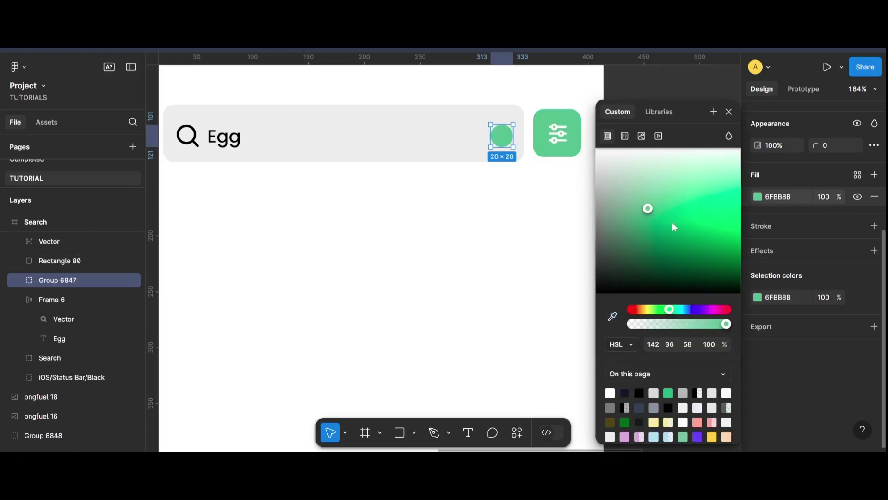
key(ctrl+z)
key(Escape)
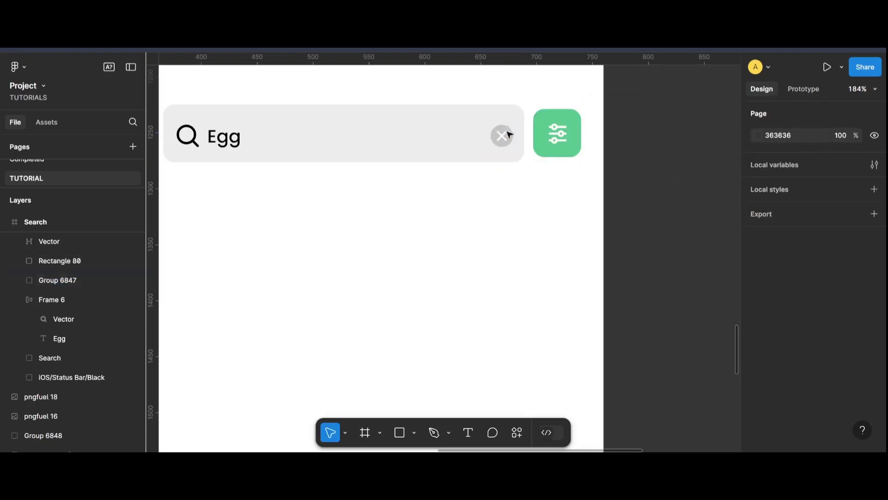
- Recolour the clear icon's C5C5C5 grey to the filter button's green with the eyedropper
click(509, 135)
scroll(839, 282, down, 2)
scroll(839, 291, down, 2)
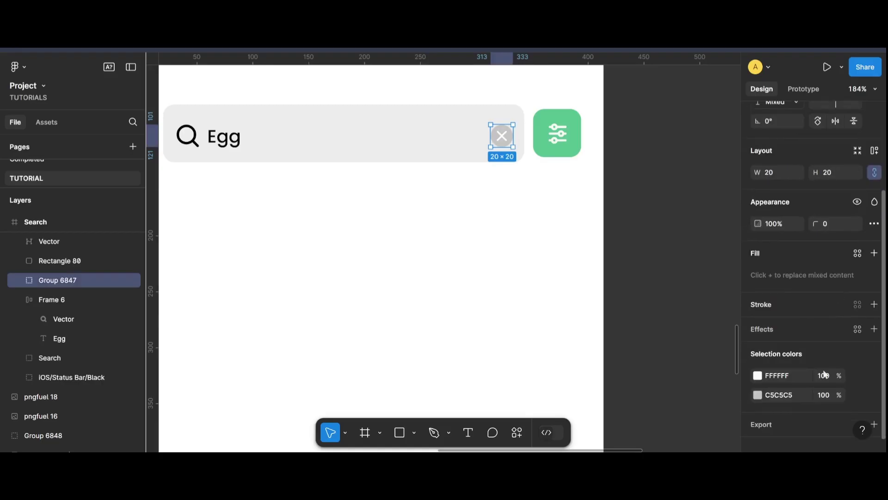
click(757, 381)
click(612, 317)
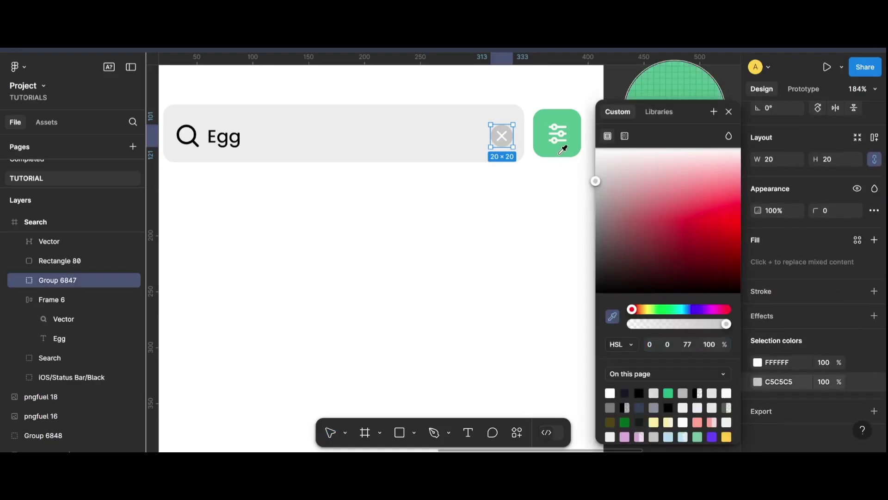
click(561, 145)
click(612, 212)
- Inspect the green colour of the bottom navigation bar
scroll(474, 178, down, 5)
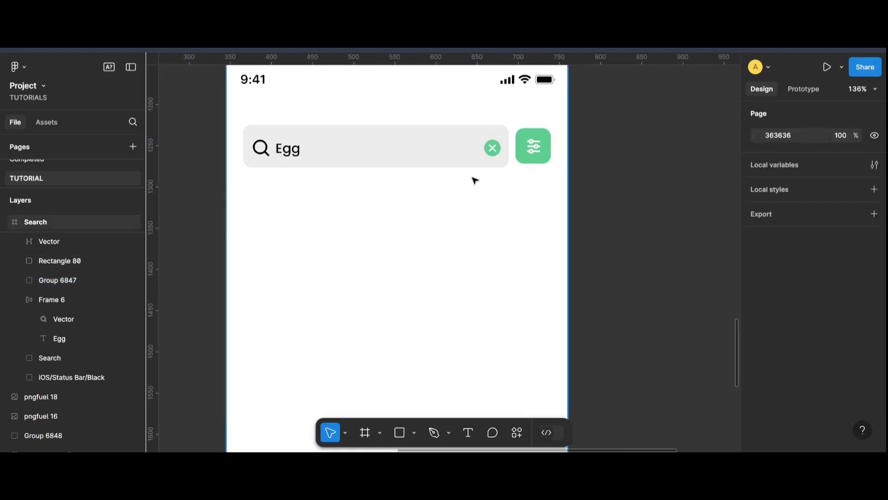
scroll(415, 242, down, 3)
scroll(474, 246, down, 1)
scroll(405, 276, down, 1)
scroll(340, 263, down, 1)
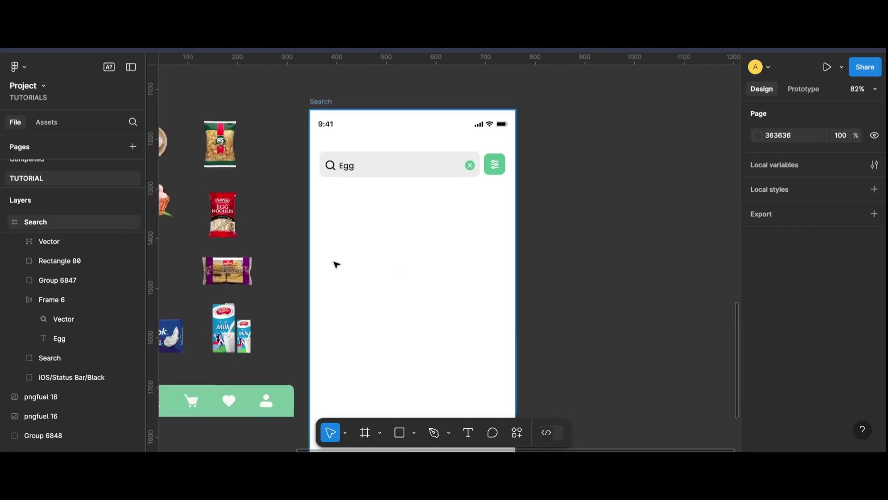
click(289, 393)
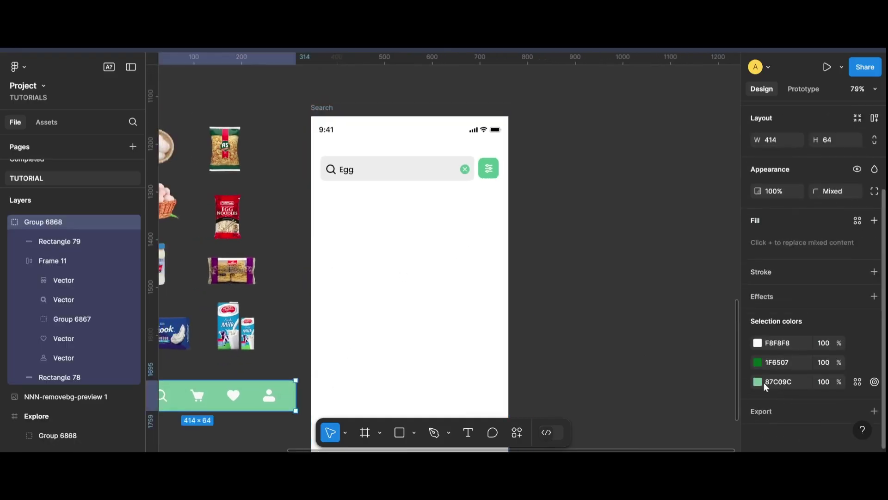
click(758, 381)
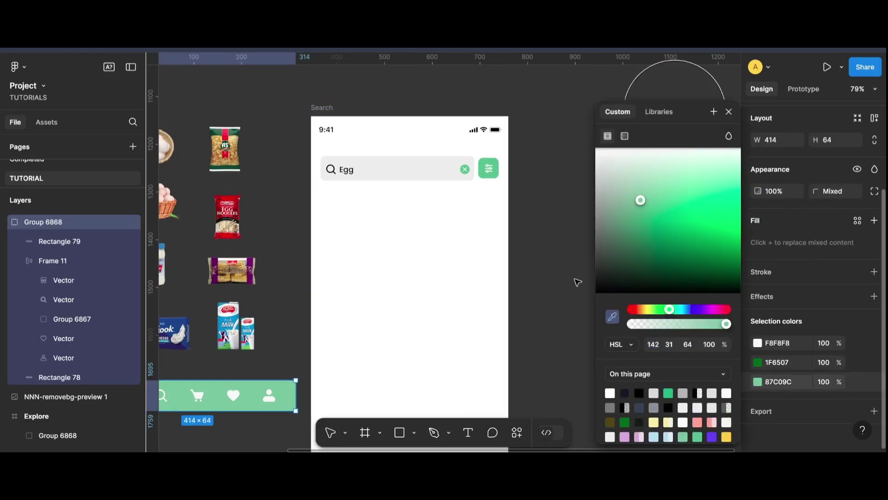
click(551, 249)
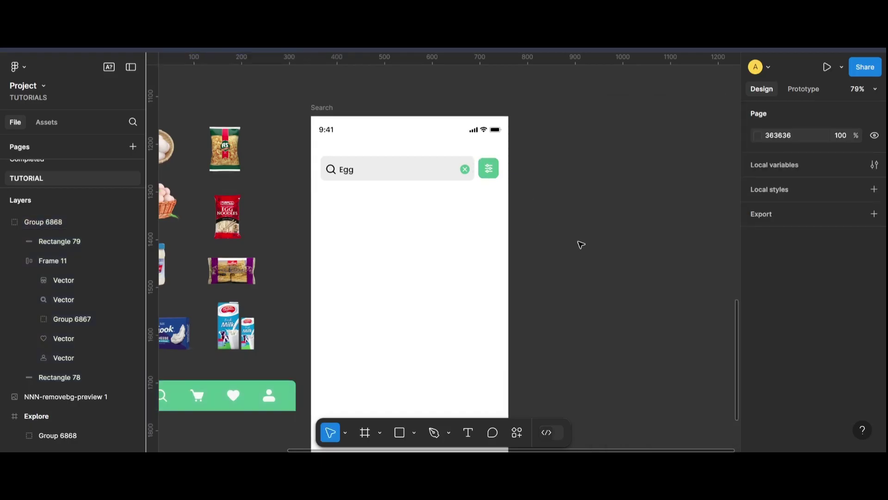
scroll(345, 287, down, 1)
scroll(521, 293, down, 1)
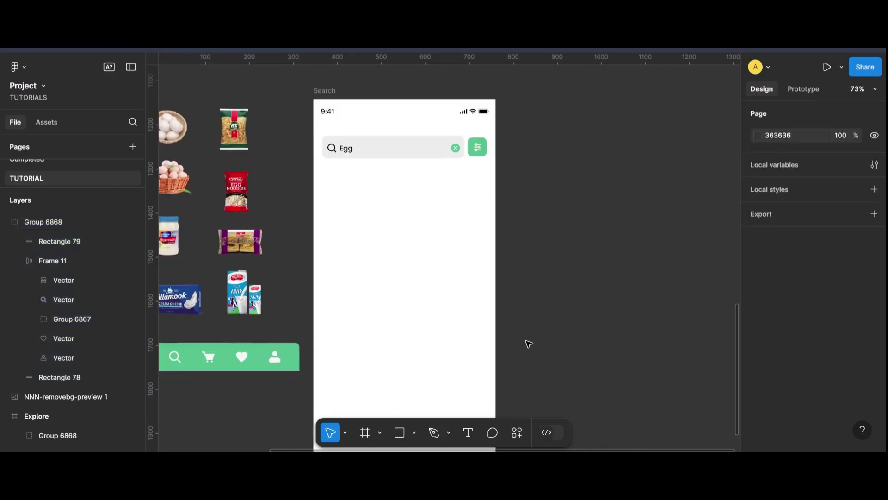
- Show the Search frame's four-column layout grid and switch the shape tool to Rectangle
scroll(504, 451, left, 2)
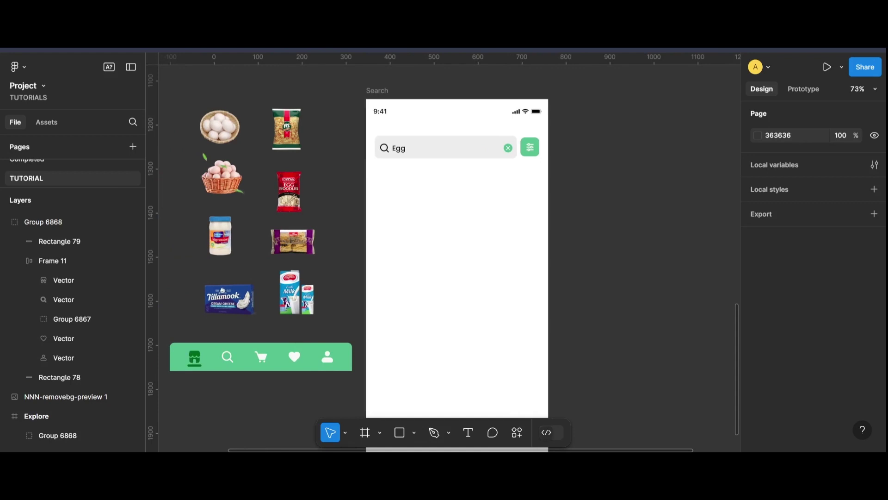
click(434, 105)
scroll(828, 323, down, 5)
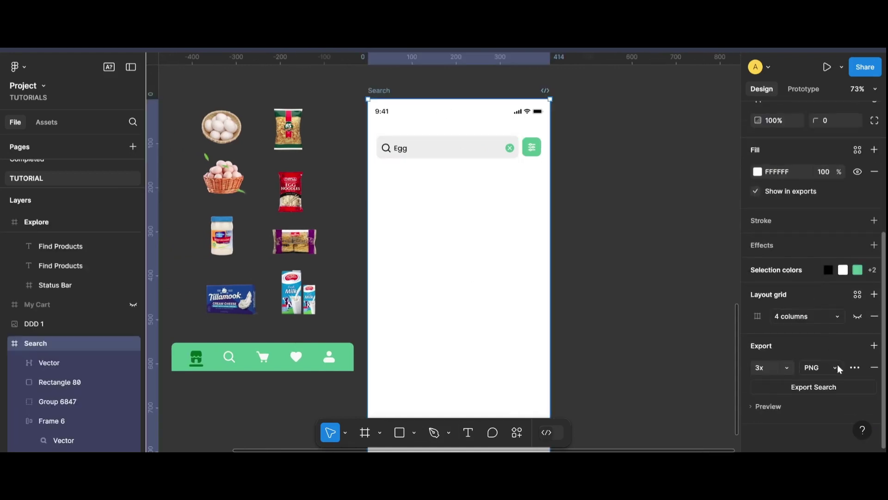
click(859, 317)
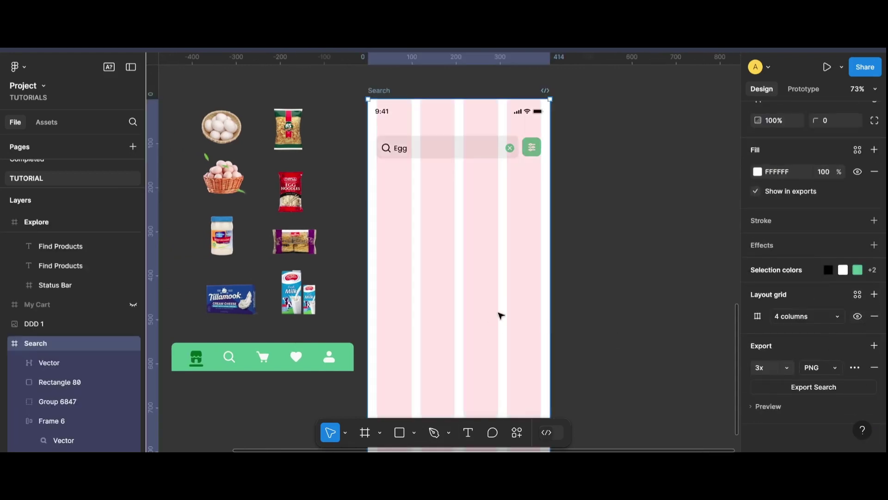
click(414, 433)
click(416, 314)
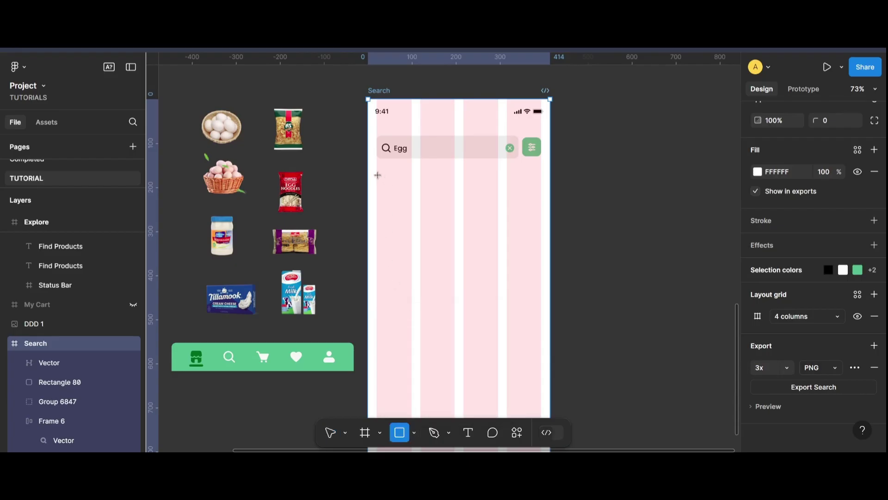
- Draw a card rectangle below the search box, slanting its top edge with a radius of 10
drag(378, 175, 455, 239)
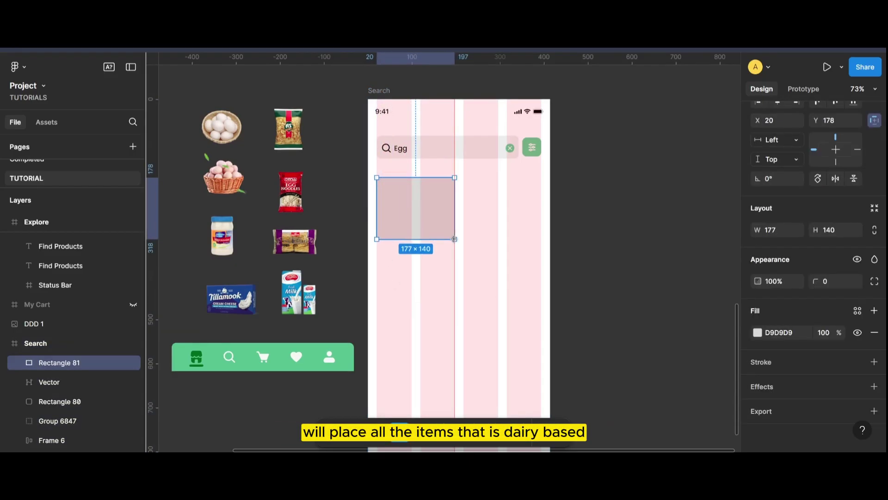
drag(455, 239, 454, 221)
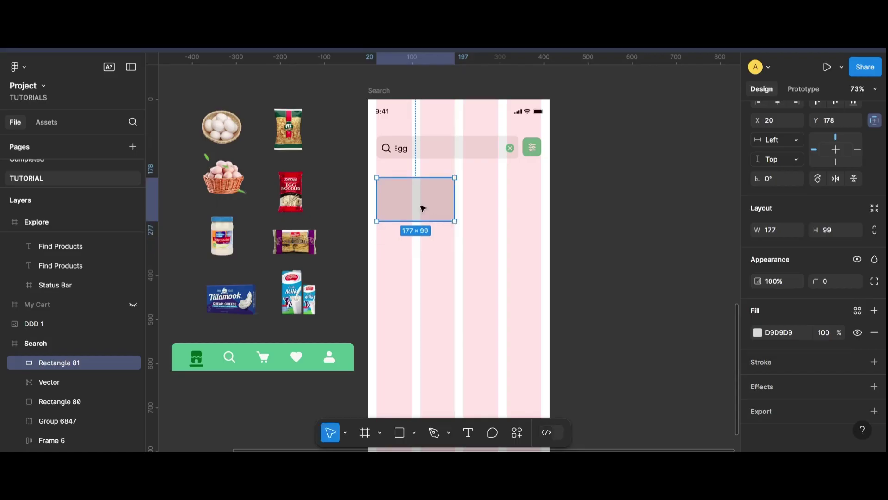
drag(420, 207, 424, 234)
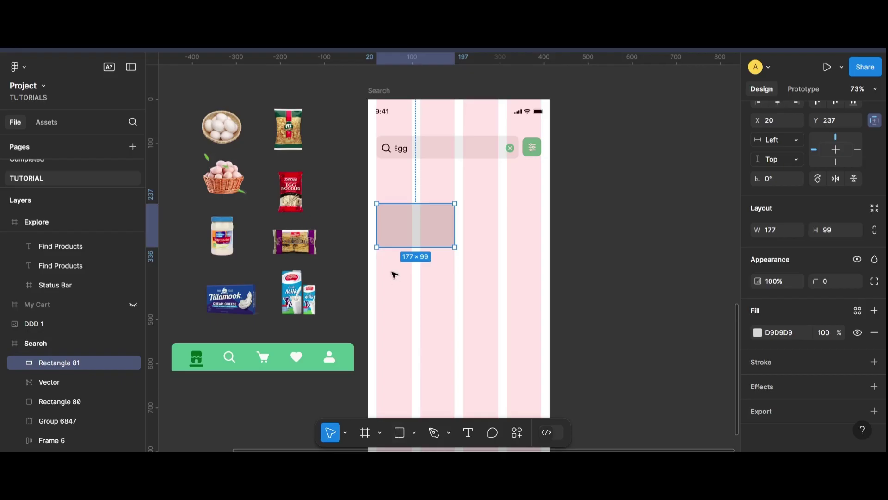
double_click(406, 230)
drag(378, 204, 378, 187)
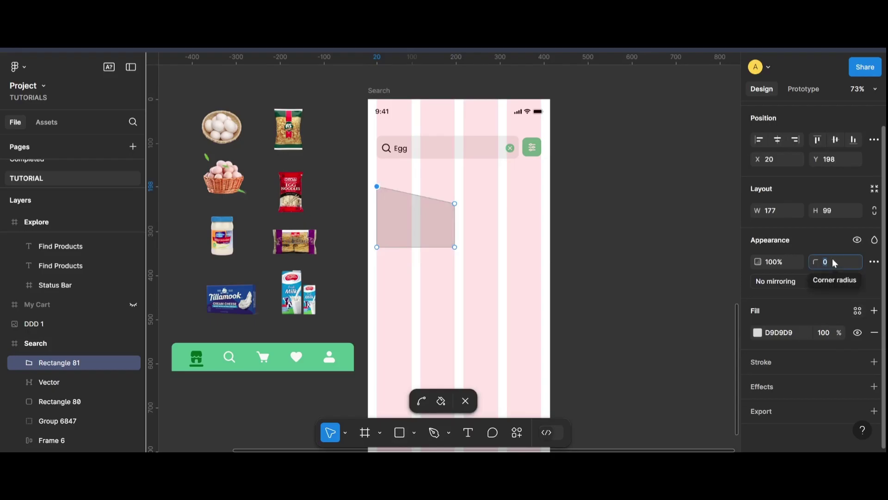
text(10)
key(Return)
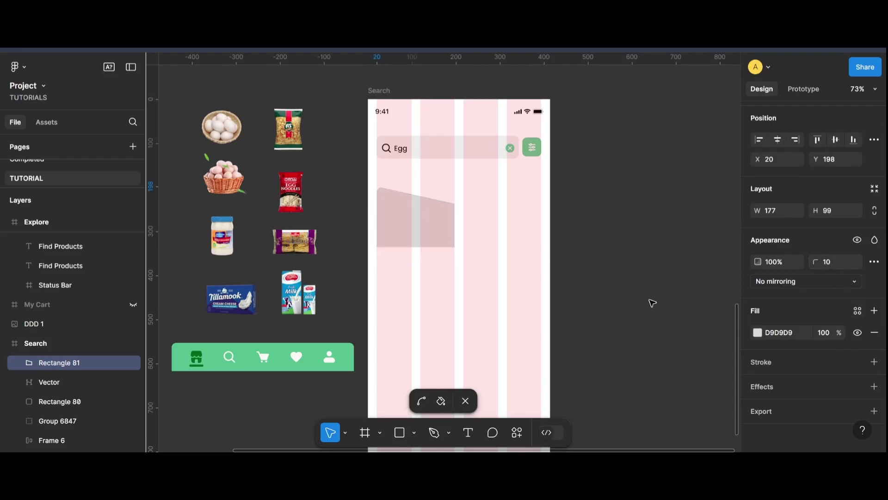
- Give the slanted card shape about 11% corner smoothing
click(874, 262)
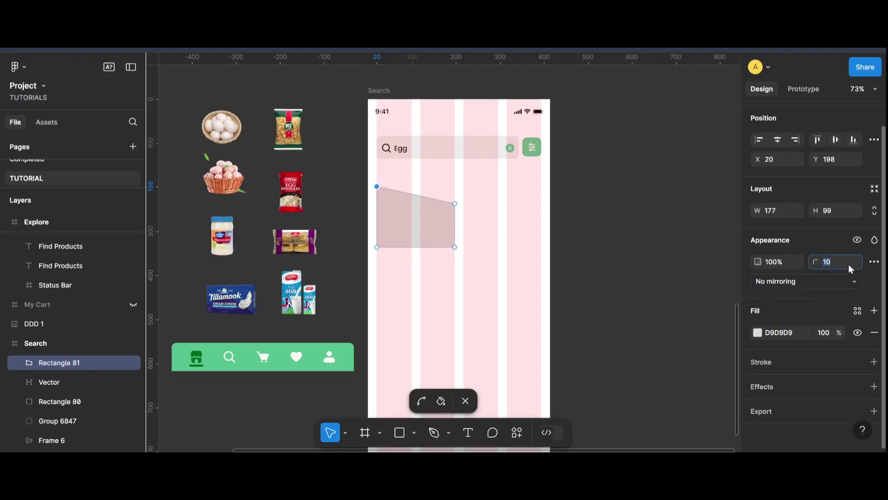
click(621, 299)
click(59, 362)
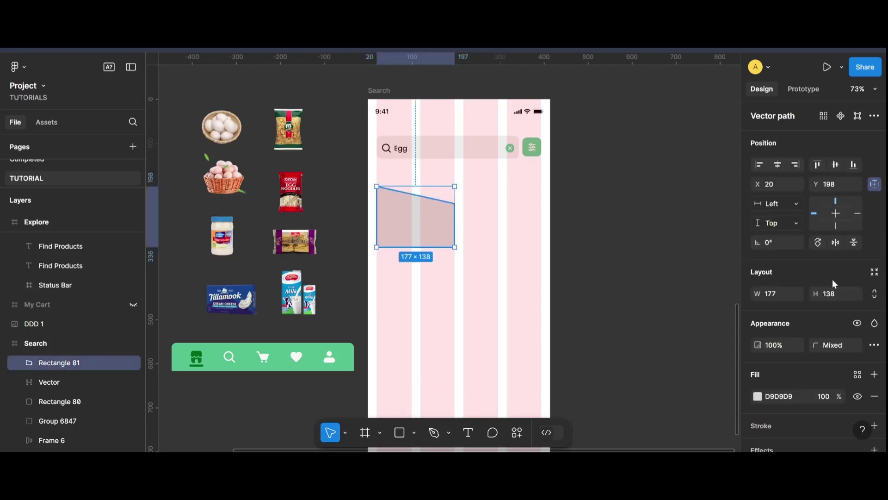
click(874, 346)
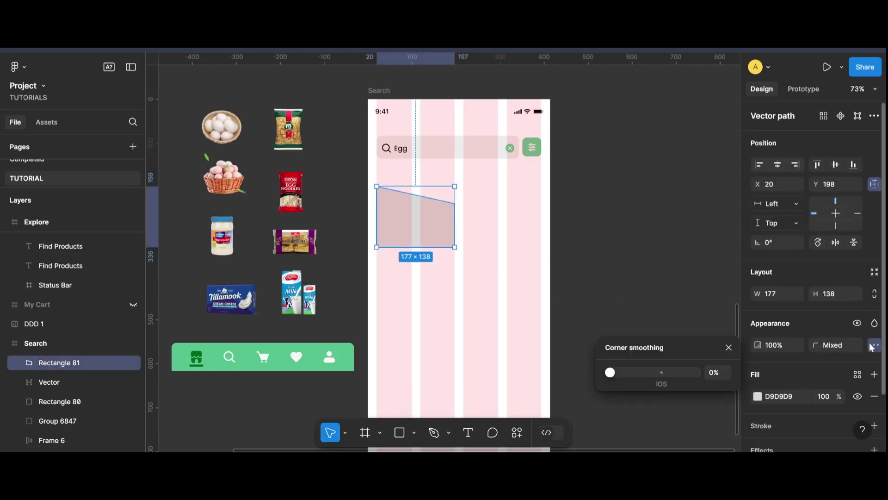
drag(614, 375, 620, 375)
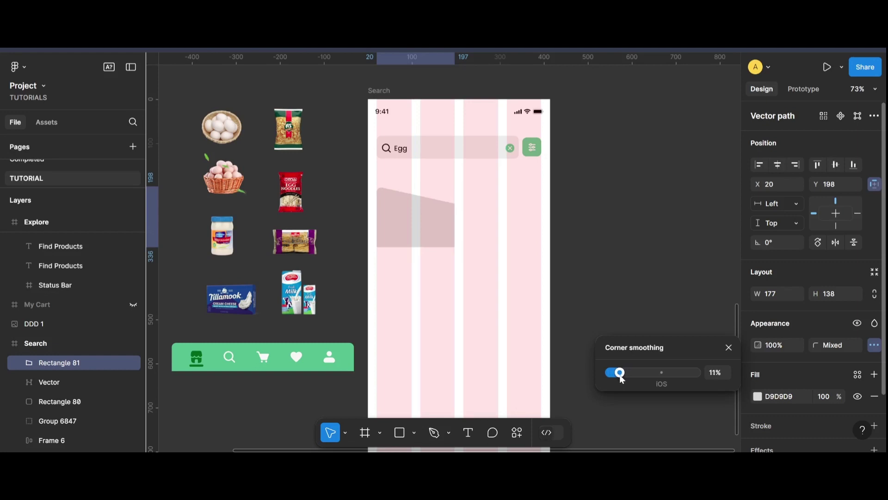
double_click(438, 234)
key(Escape)
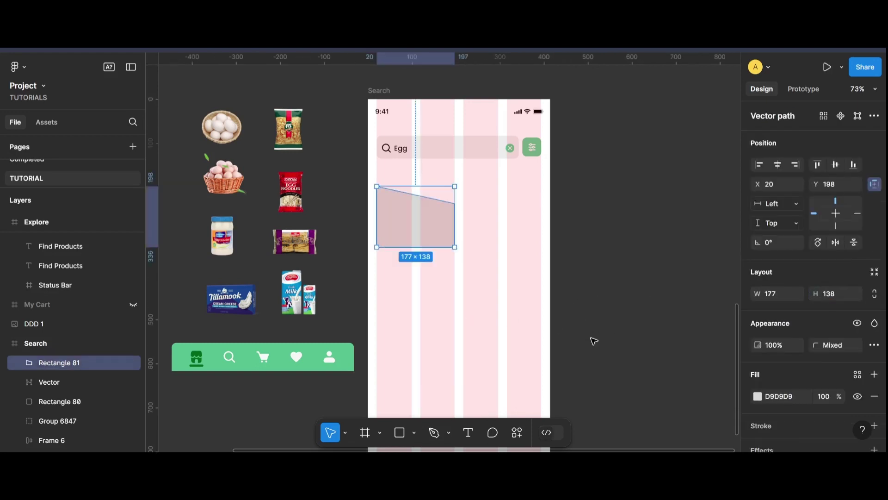
click(591, 341)
- Stretch the grey card shape taller to 162 px
scroll(462, 230, up, 5)
click(436, 210)
drag(429, 217, 429, 248)
click(295, 278)
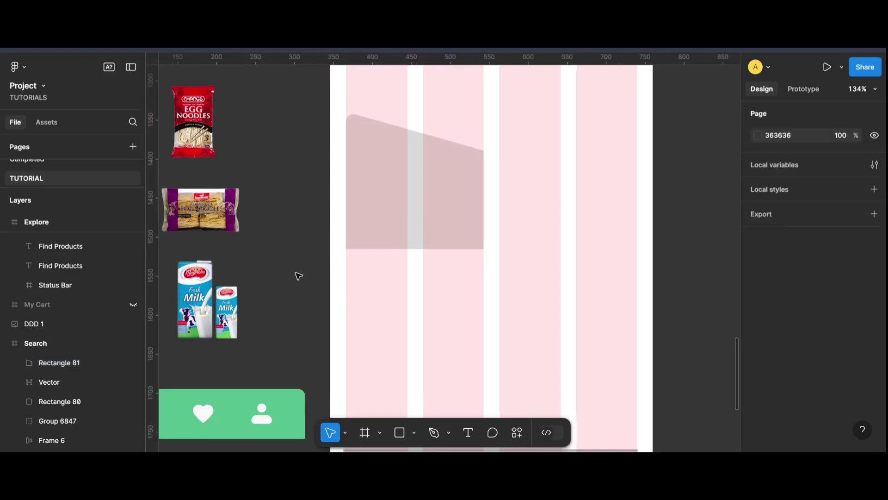
scroll(296, 275, down, 3)
scroll(296, 276, down, 2)
- Place the pngfuel 16 egg-basket image at the top of the card, sized 142×142
drag(523, 450, 470, 446)
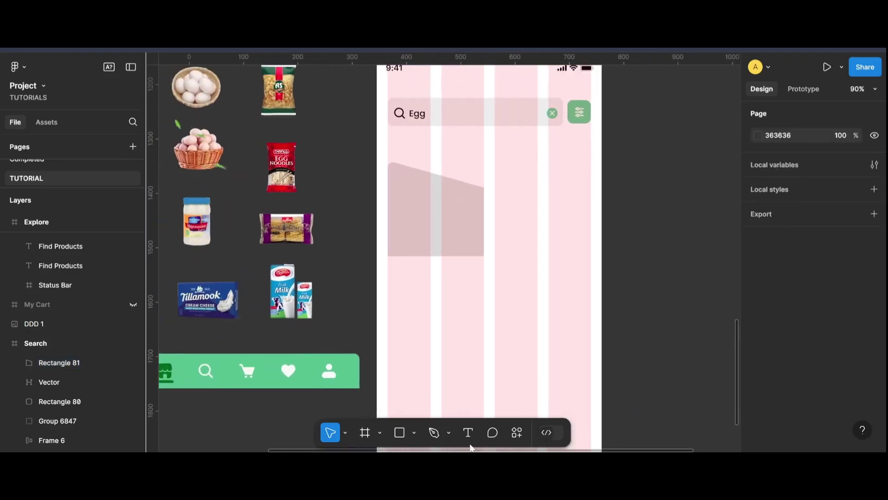
click(213, 148)
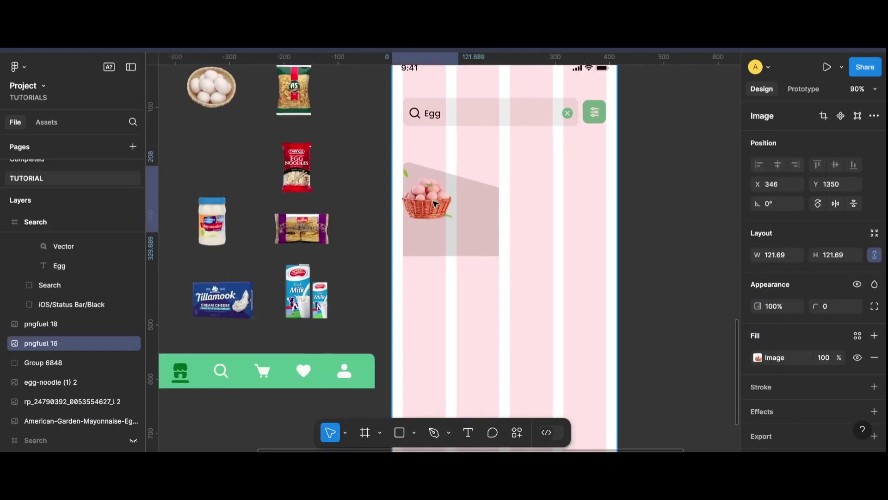
mouse_move(227, 158)
mouse_down()
mouse_move(450, 195)
mouse_move(478, 228)
mouse_up()
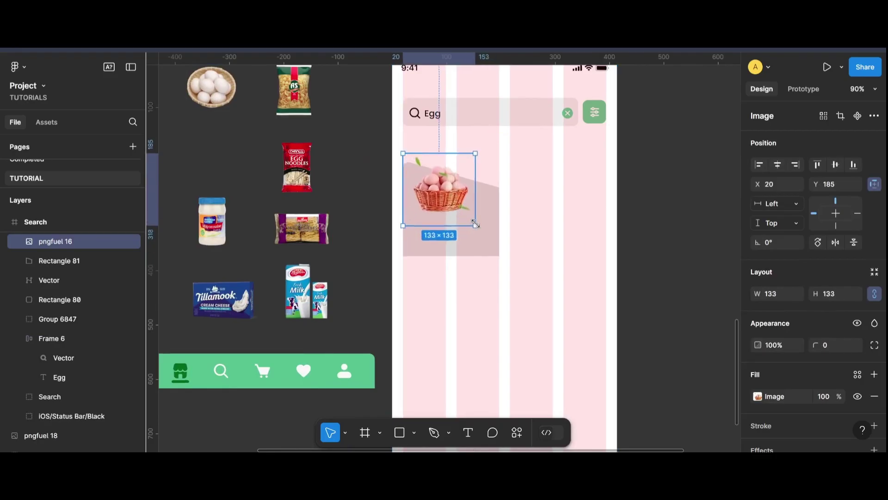
drag(440, 186, 440, 175)
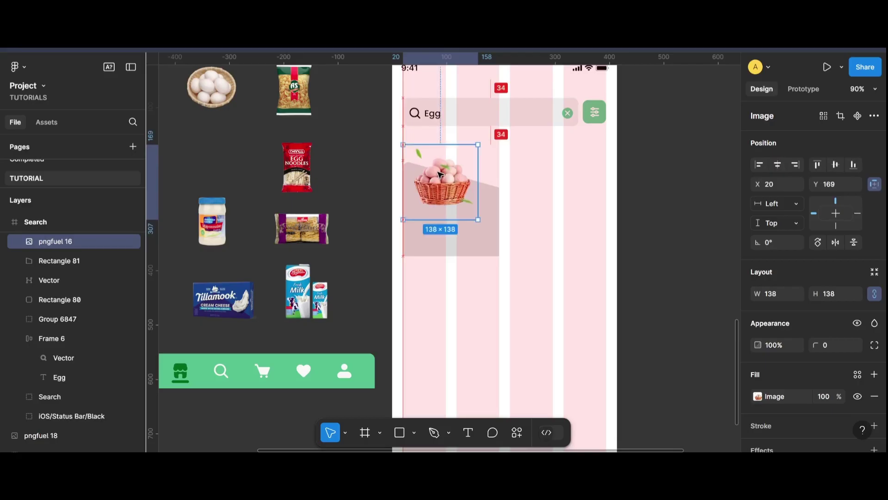
click(657, 222)
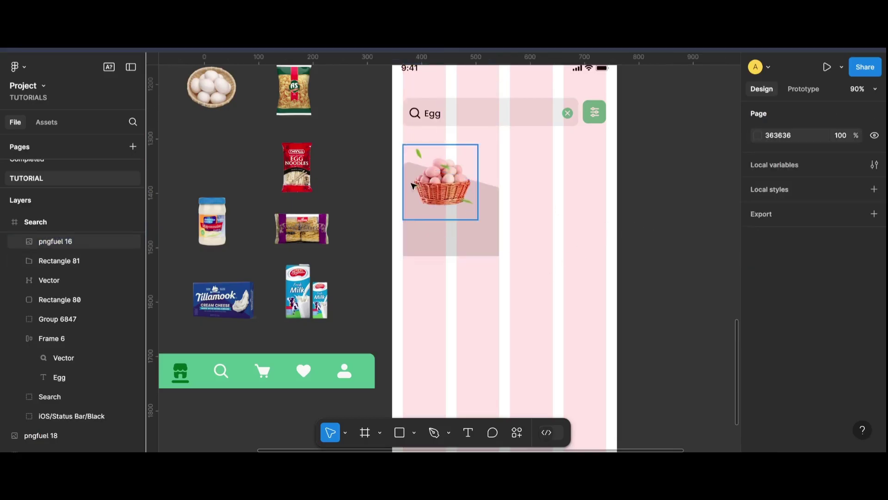
click(415, 217)
drag(404, 219, 401, 222)
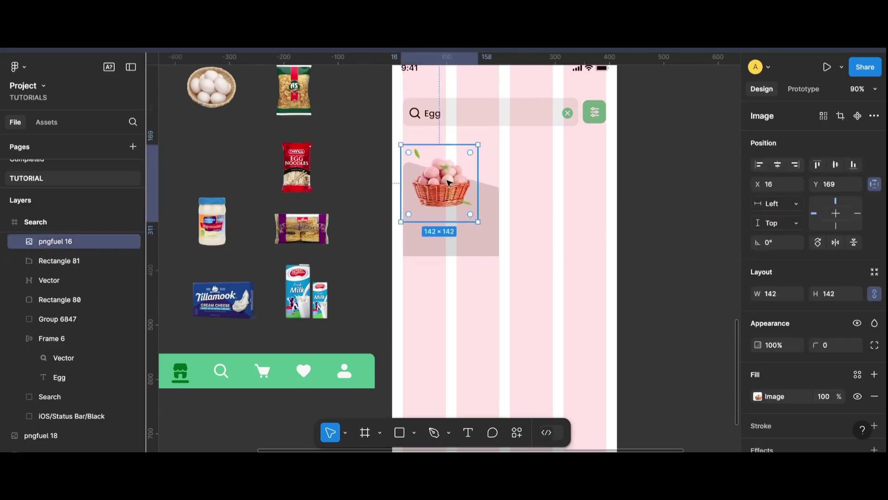
drag(447, 182, 450, 181)
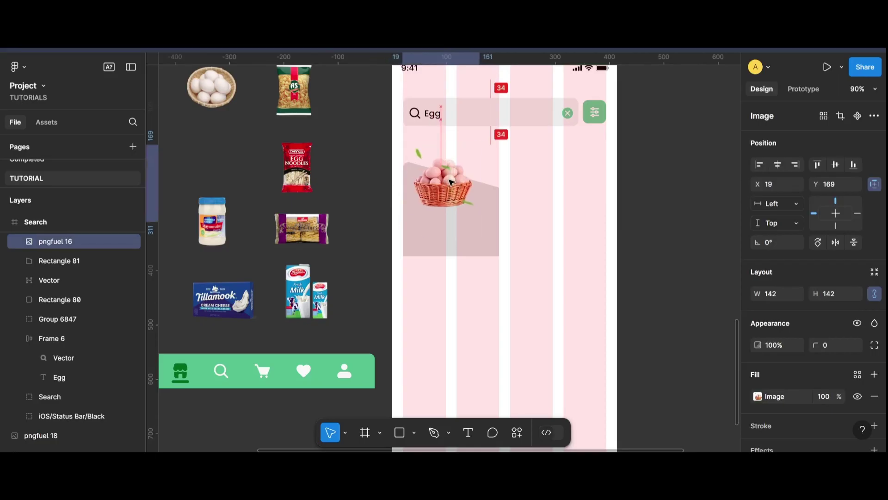
click(361, 214)
- Make Rectangle 81 193 px tall with a 10 px corner radius
click(452, 258)
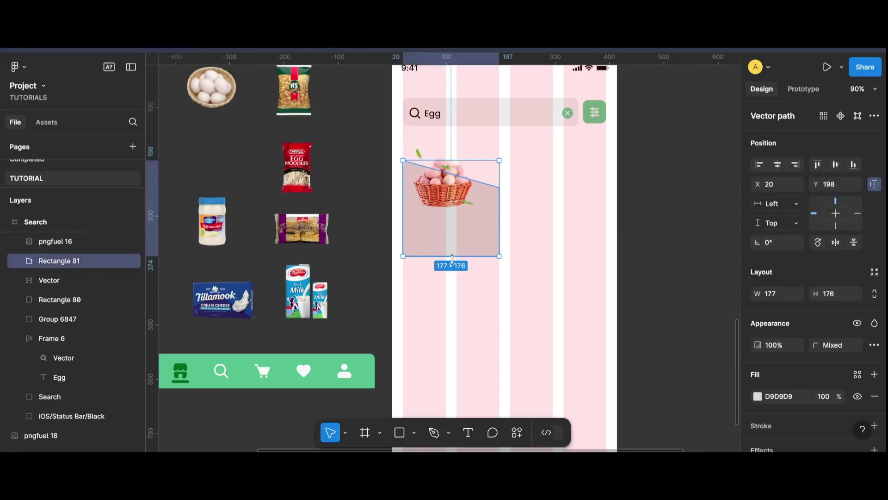
drag(453, 258, 453, 265)
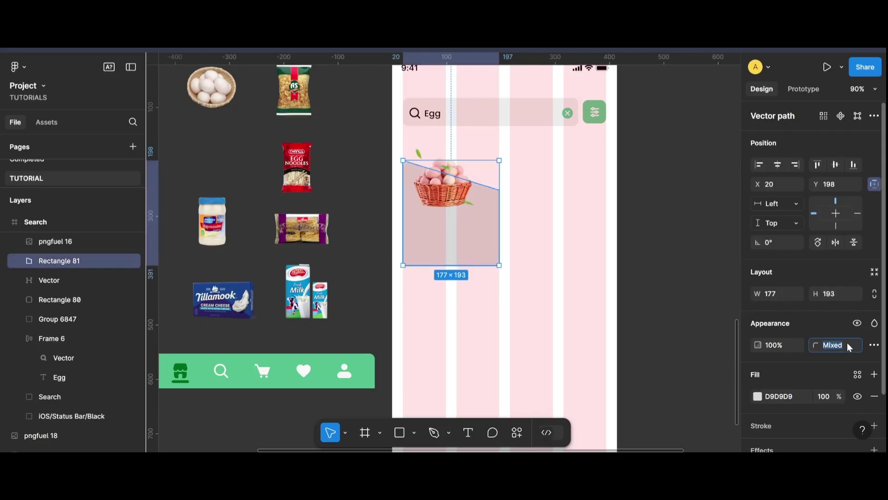
click(872, 345)
text(10)
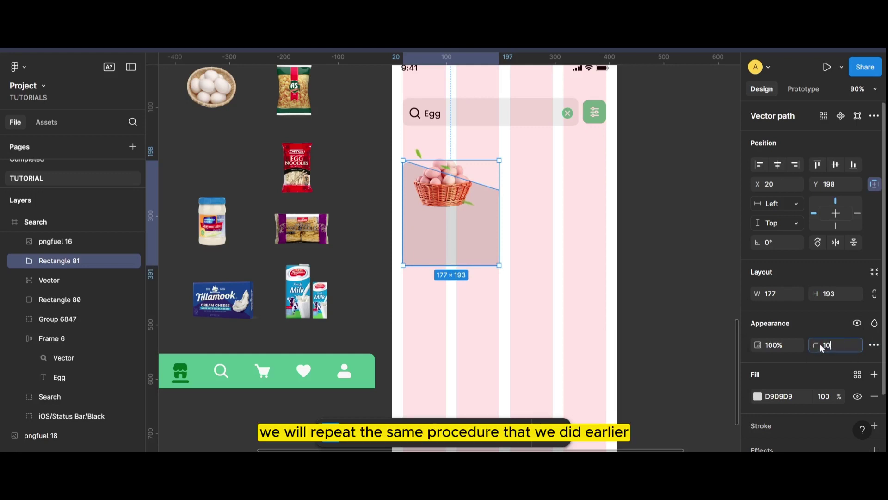
click(652, 236)
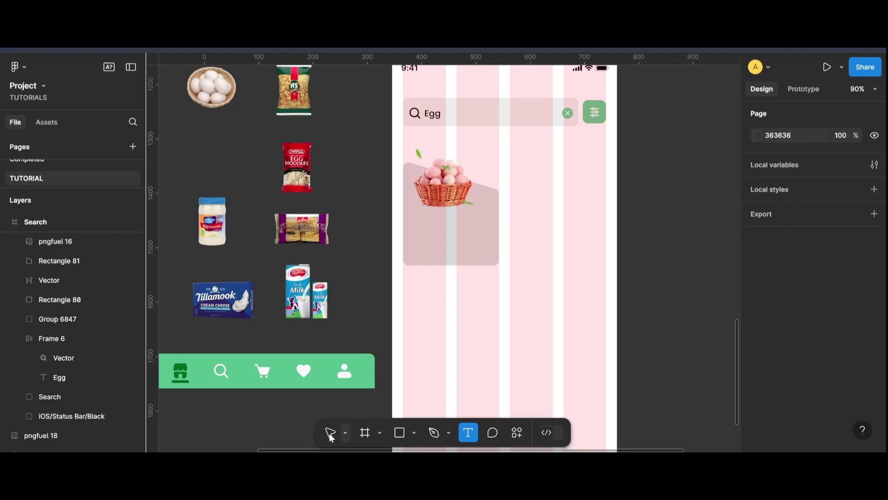
- Copy the Egg search text onto the card and bring it to the front
click(332, 435)
click(435, 118)
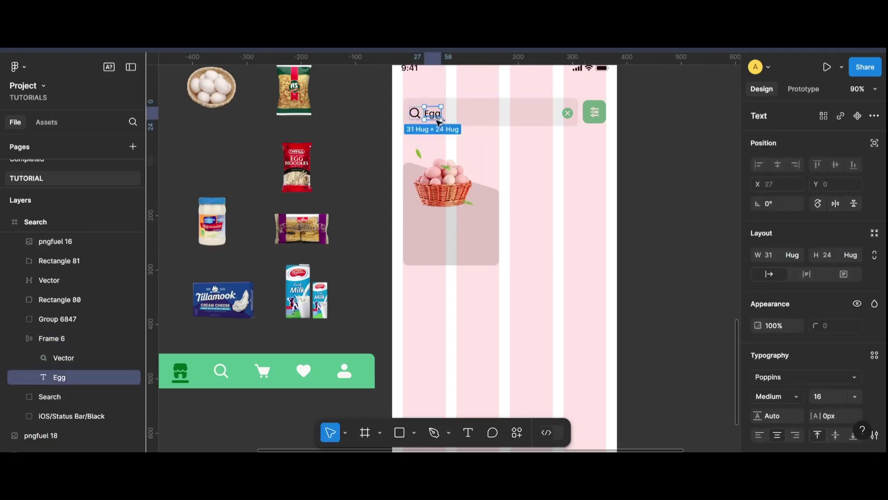
drag(438, 121, 435, 239)
right_click(435, 241)
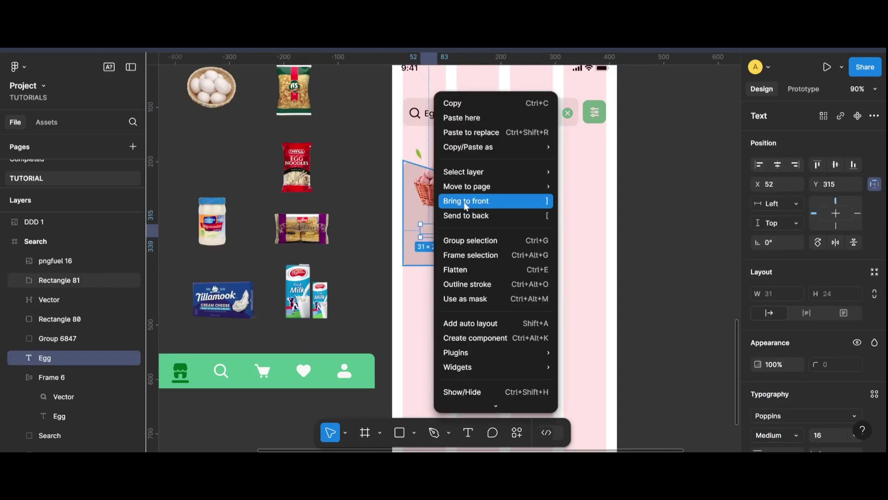
click(466, 203)
- Retype the copied text as 'Red Barn Eggs'
double_click(433, 233)
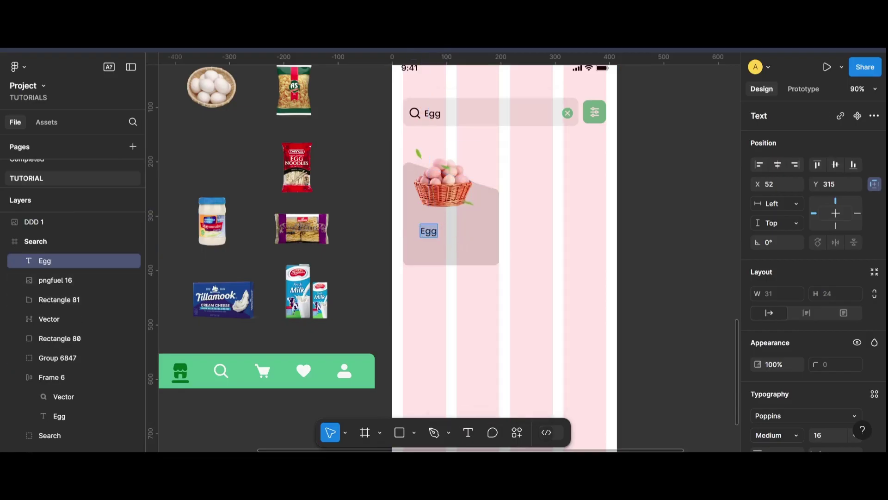
text(Red)
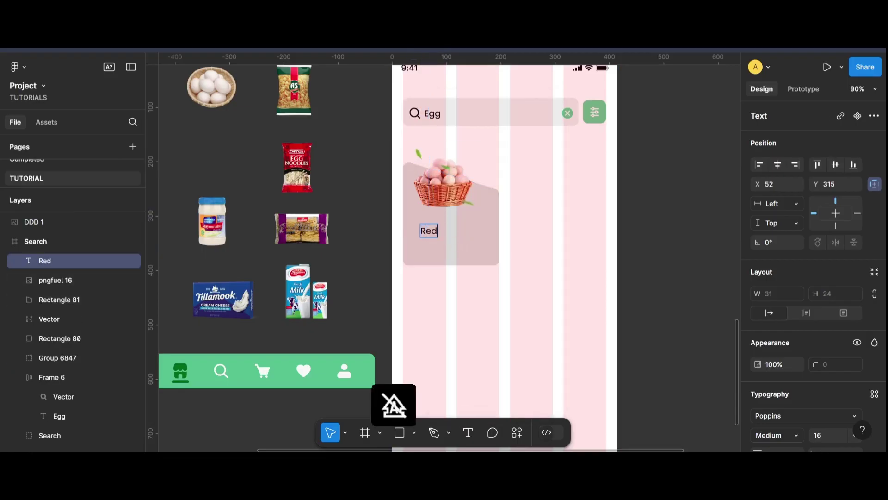
text( C)
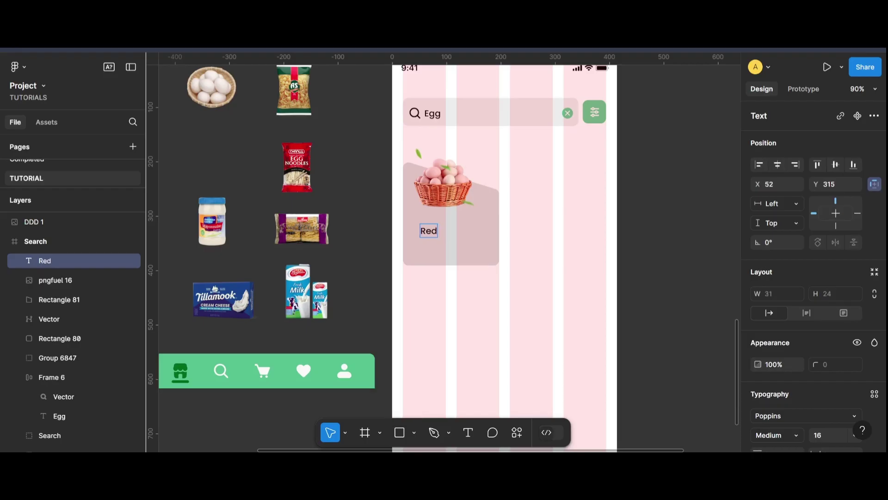
text( b)
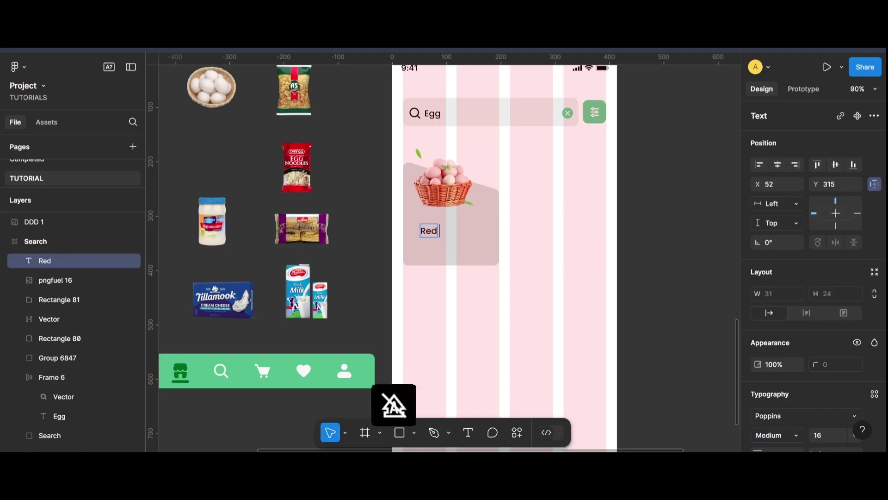
text(ARN)
key(BackSpace)
key(BackSpace)
key(BackSpace)
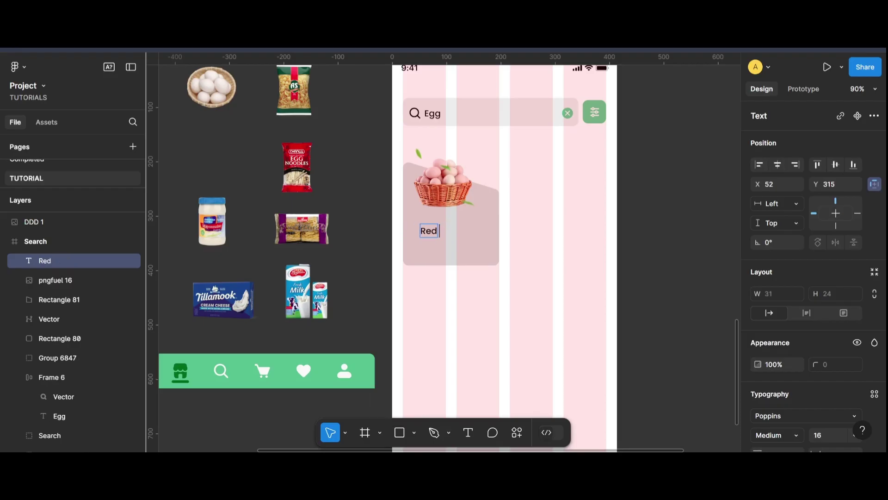
key(Caps_Lock)
text(Barn)
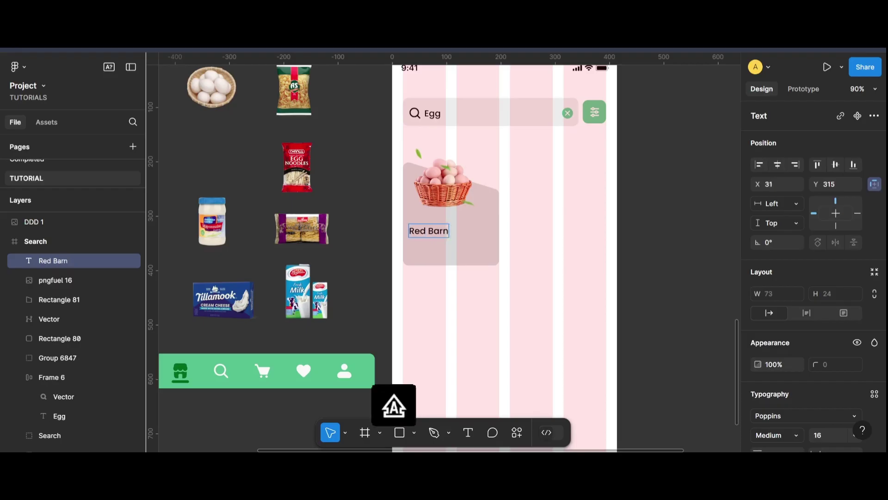
text( EGG)
key(BackSpace)
key(BackSpace)
key(Caps_Lock)
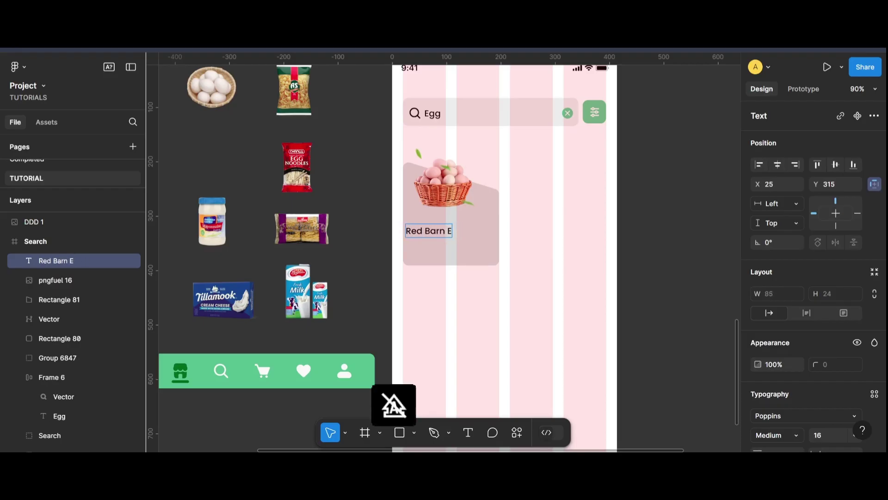
text(ggs)
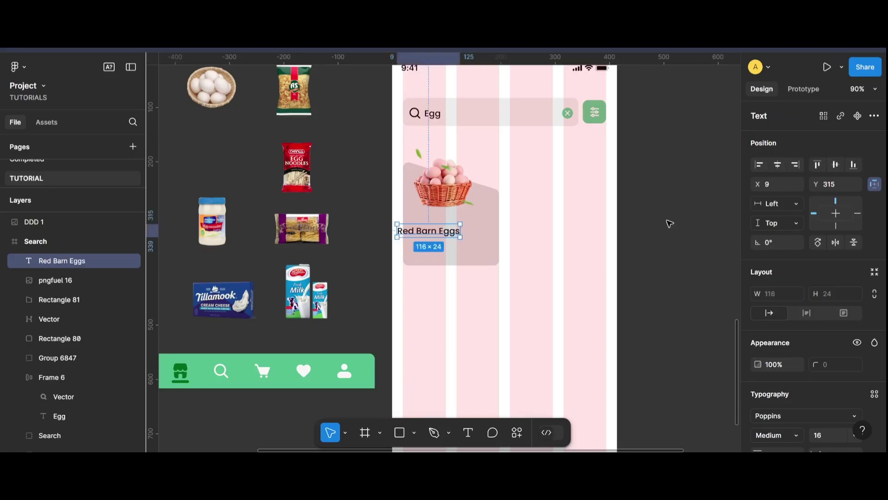
- Position 'Red Barn Eggs' just below the basket image
click(670, 224)
drag(456, 228, 440, 221)
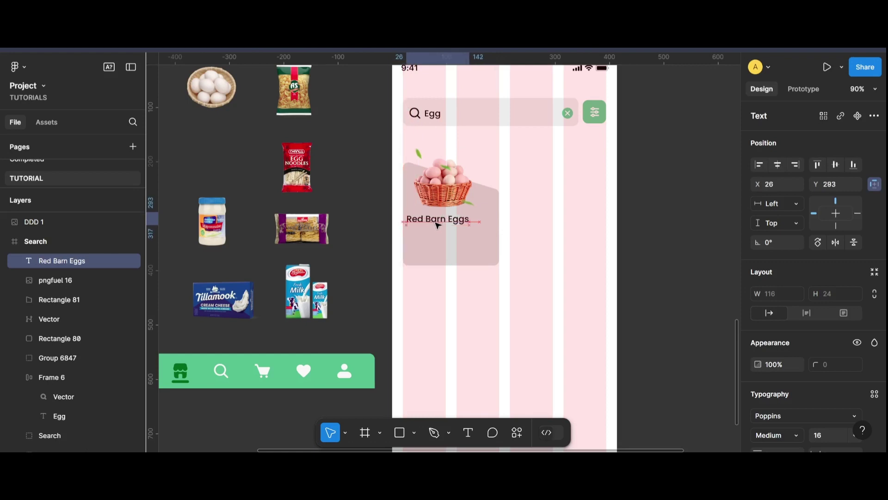
mouse_move(436, 222)
mouse_down()
mouse_move(444, 222)
mouse_move(436, 222)
mouse_up()
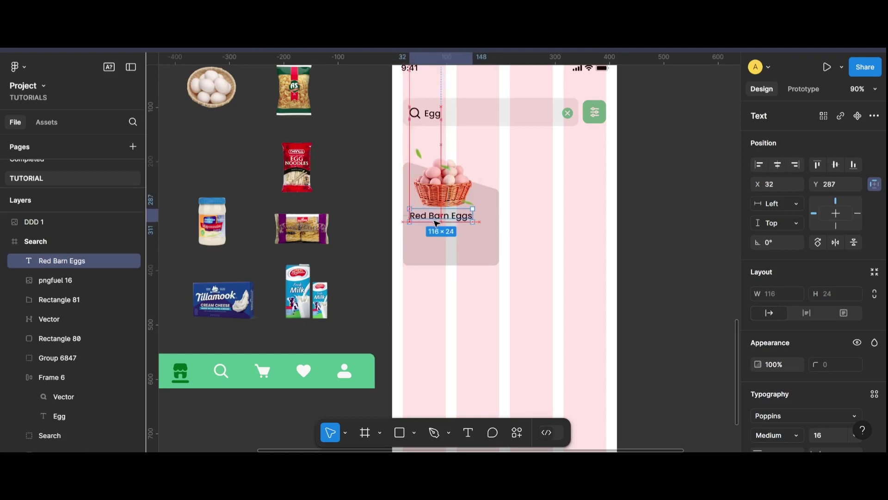
click(653, 224)
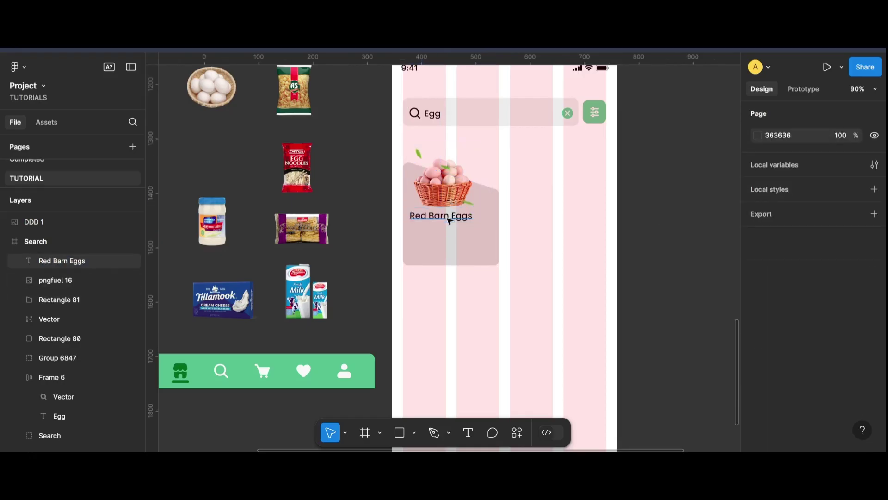
- Add a '12 pcs, Price' text line below the product name
drag(449, 221, 442, 250)
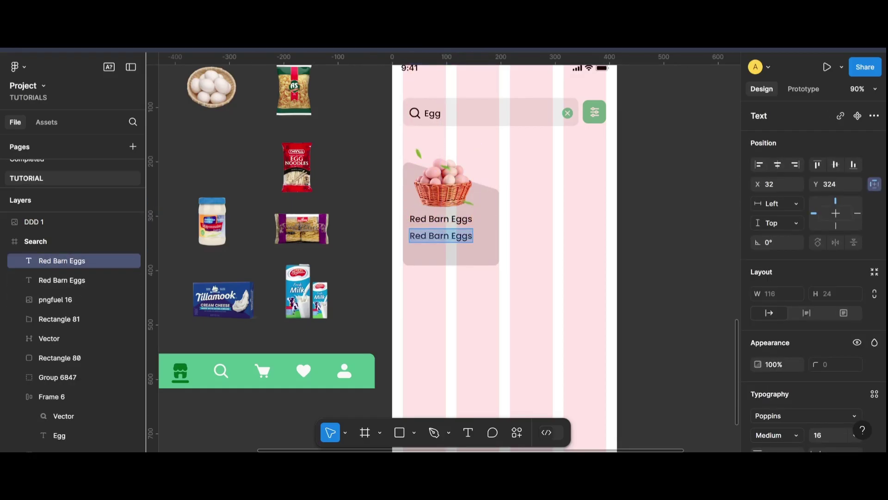
text(12)
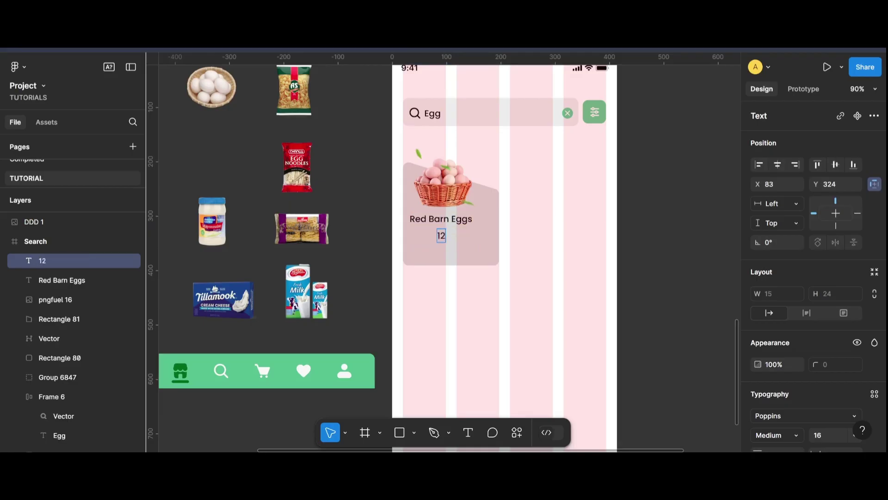
text( psc,)
key(BackSpace)
key(BackSpace)
key(BackSpace)
text(cs,)
text( Price)
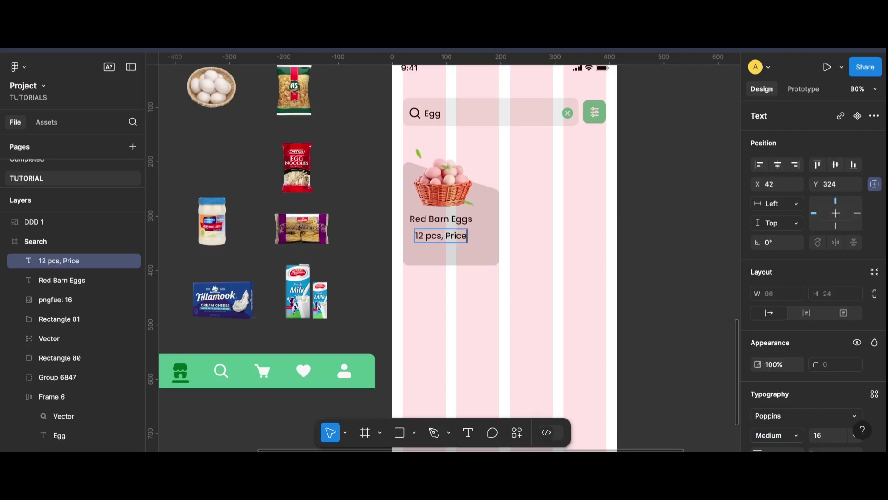
key(ctrl+a)
- Make the '12 pcs, Price' text grey 827C7C and Medium weight
scroll(807, 337, down, 3)
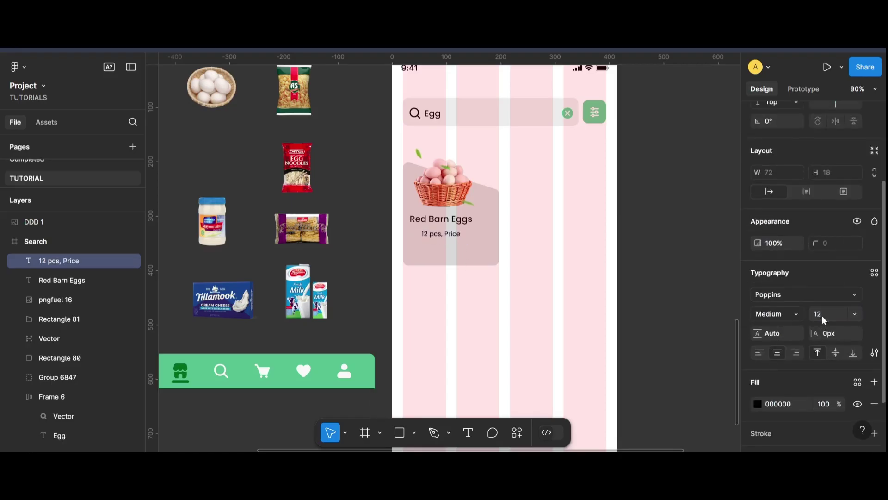
click(778, 314)
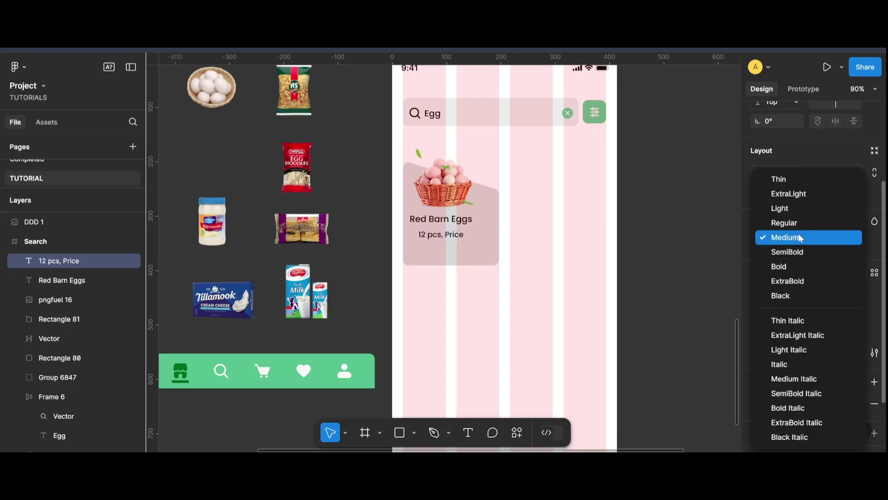
click(787, 222)
click(758, 343)
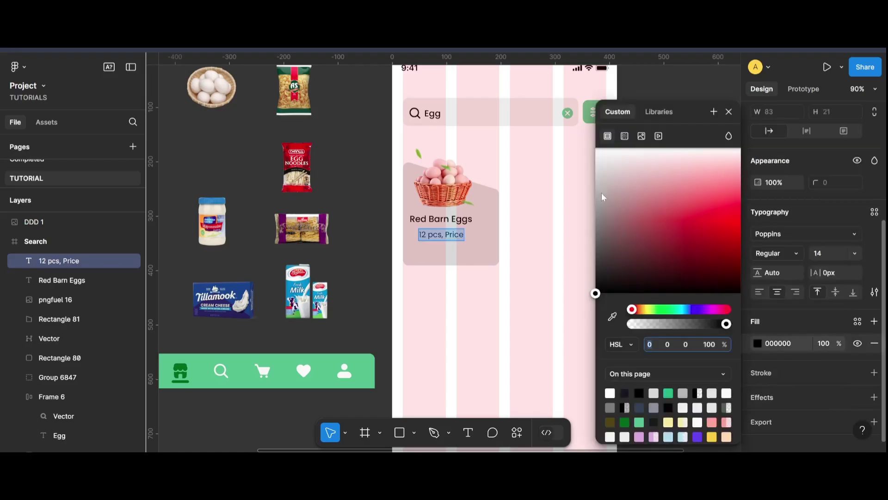
drag(602, 193, 597, 226)
click(797, 254)
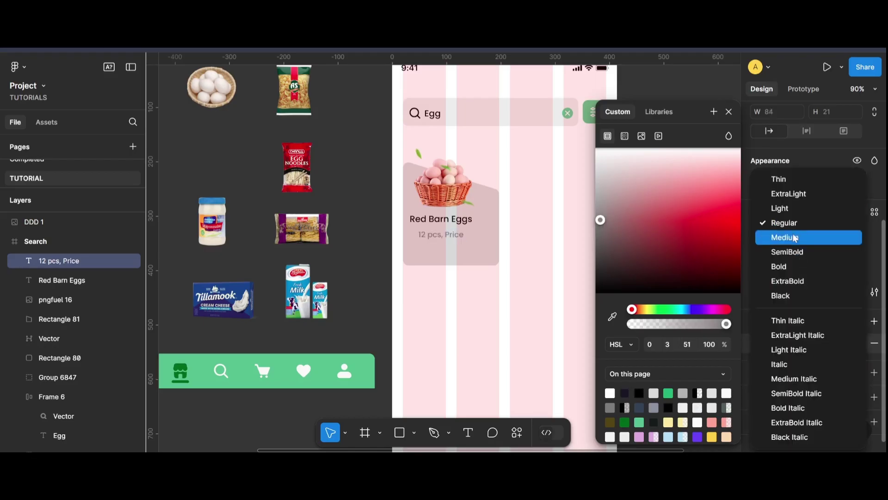
click(787, 235)
key(Escape)
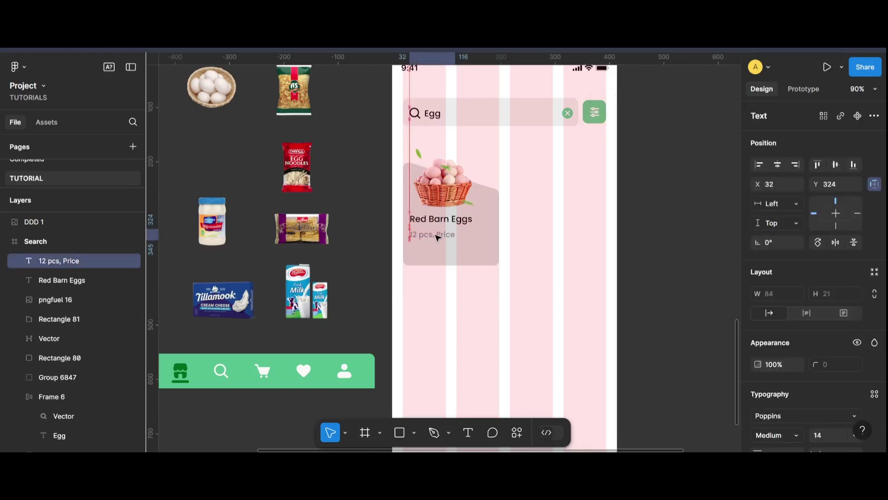
click(687, 253)
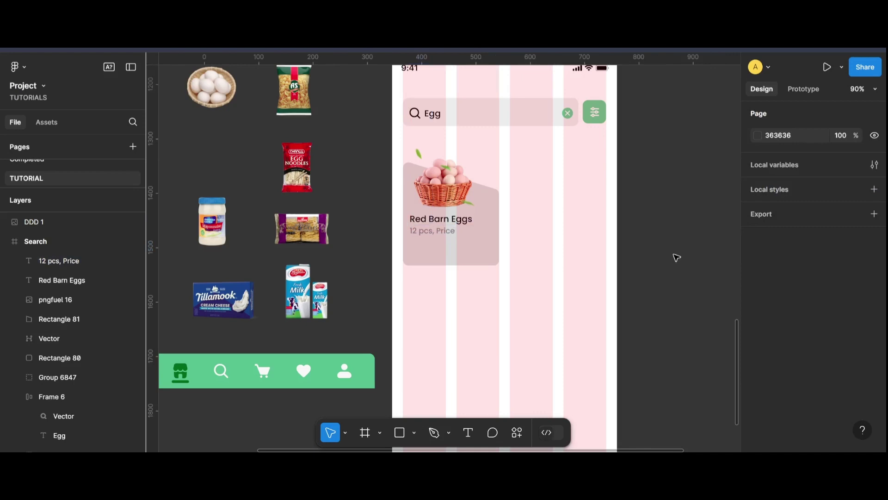
- Duplicate the title below and wrap the name and subtitle in an auto layout frame
drag(447, 223, 448, 255)
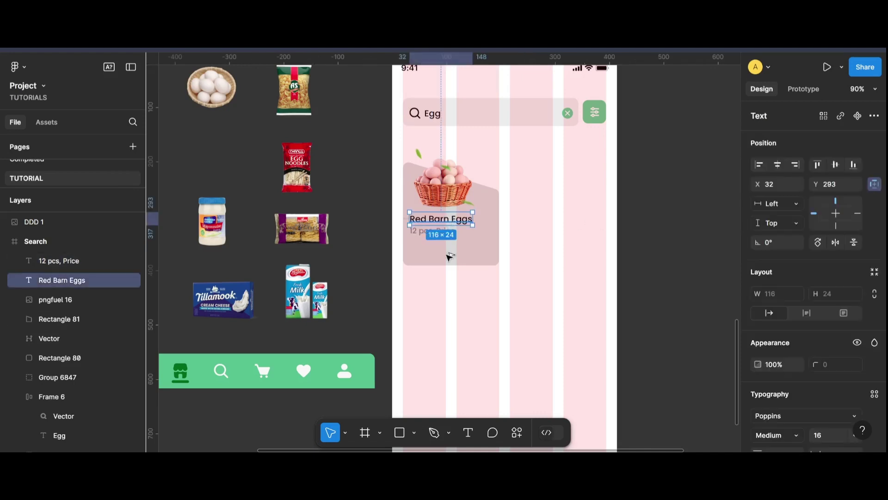
click(448, 232)
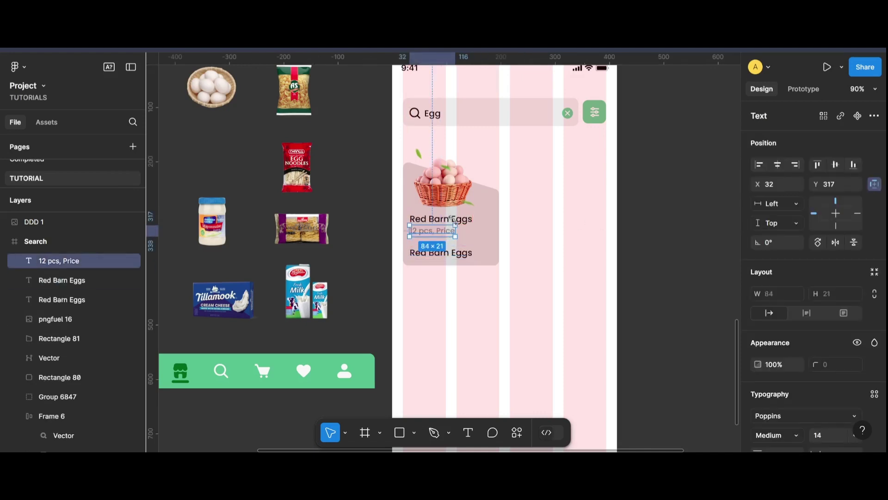
shift+click(455, 221)
key(shift+a)
- Retype the duplicated title as the $1.99 price at font size 18
click(453, 252)
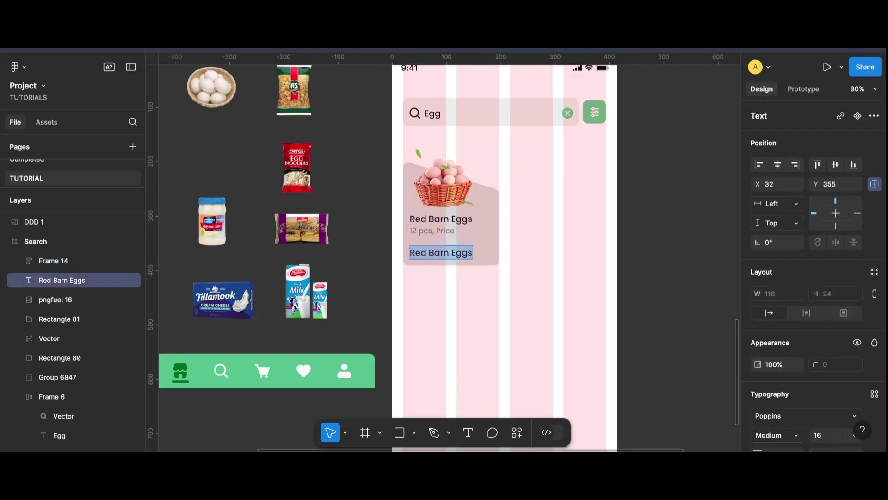
text($2)
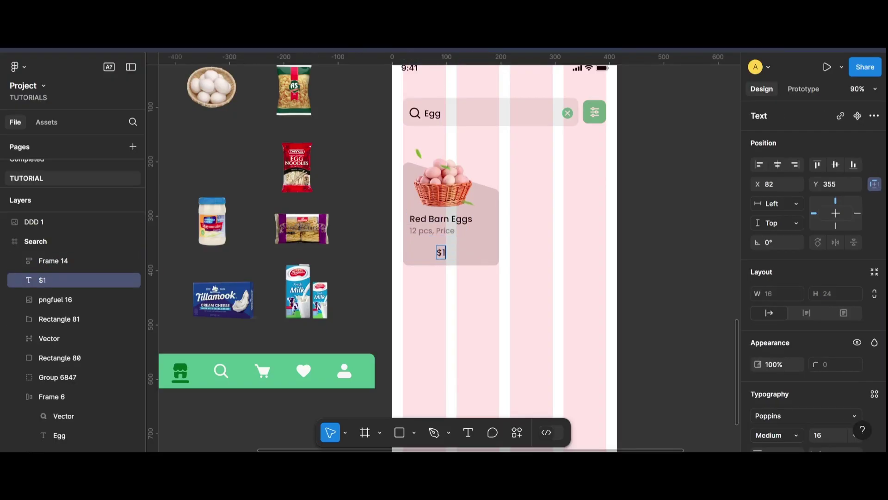
text(99)
key(ctrl+a)
scroll(835, 309, down, 3)
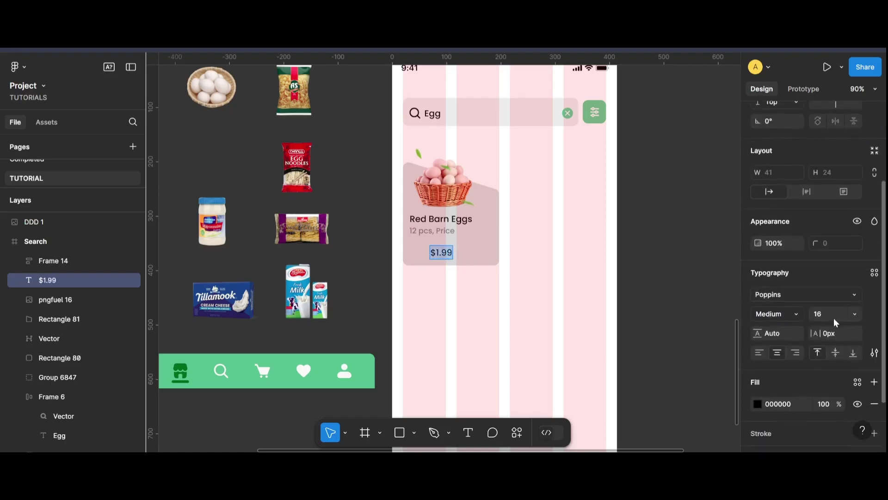
text(18)
key(Return)
key(Down)
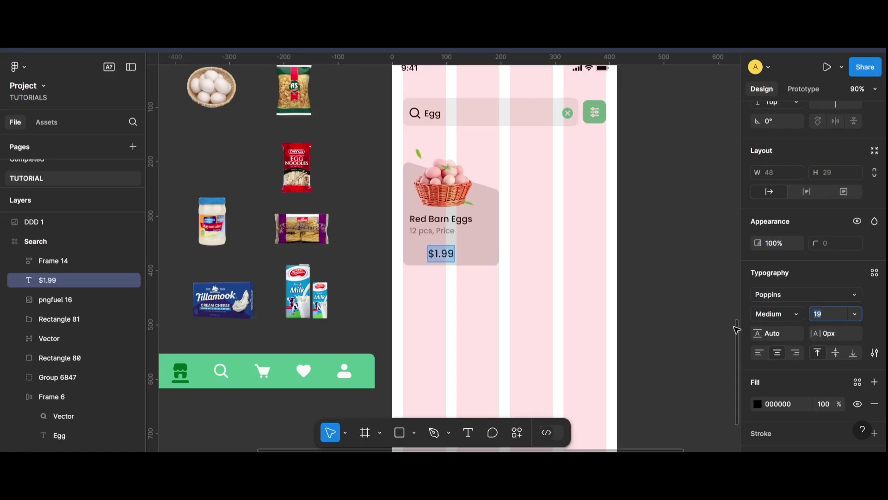
key(Escape)
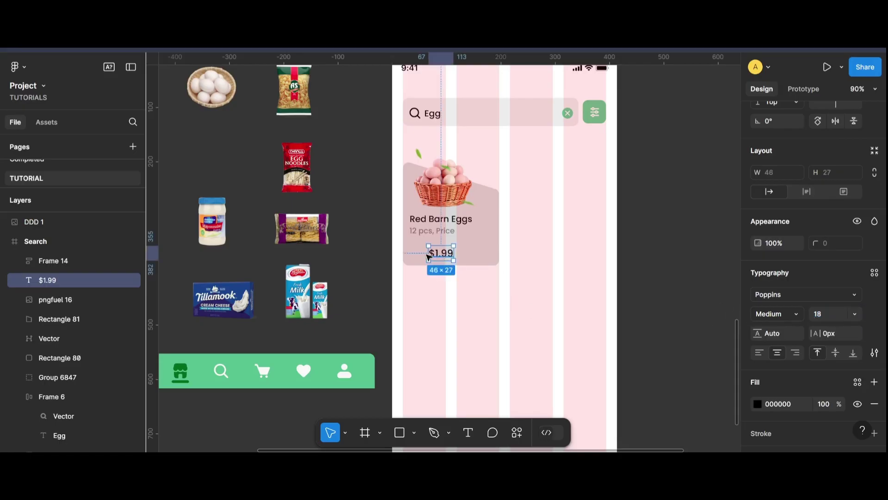
- Align the price with the card's left text edge
drag(428, 257, 409, 256)
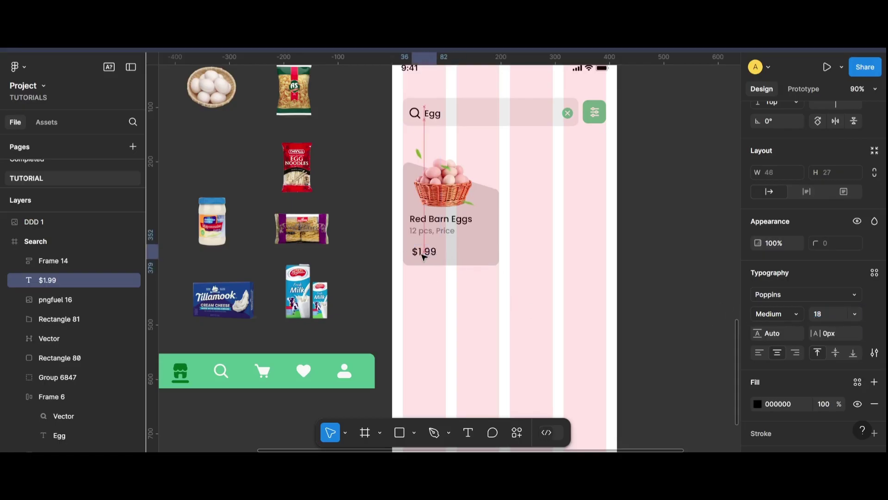
click(457, 261)
click(633, 244)
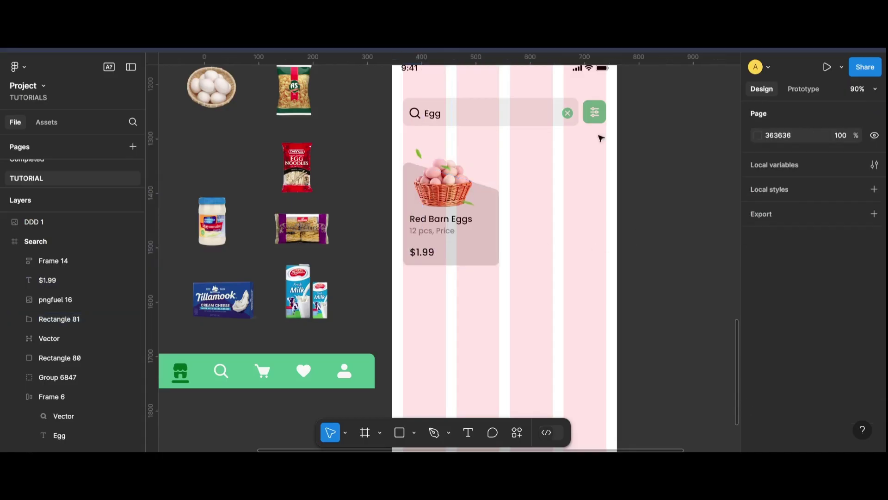
- Copy the green filter square into the card's bottom-right corner, brought to front
mouse_move(597, 115)
mouse_down()
mouse_move(539, 212)
mouse_move(479, 252)
mouse_up()
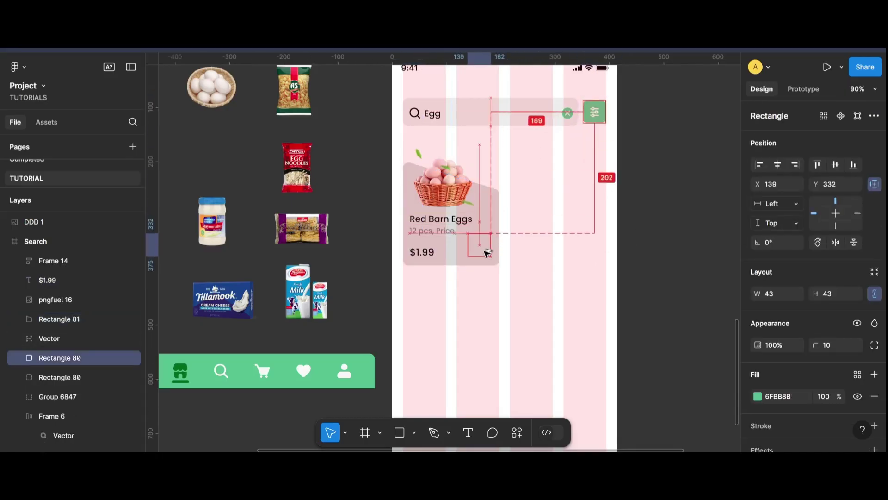
right_click(477, 252)
mouse_move(515, 186)
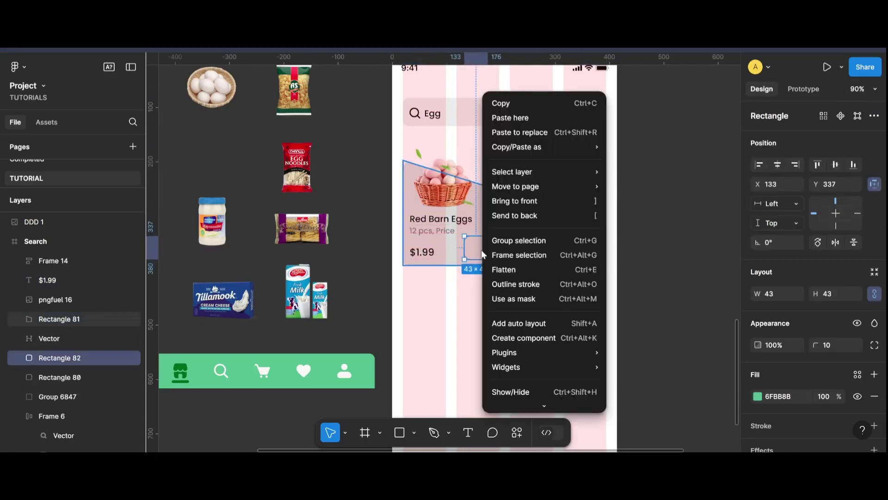
click(511, 201)
click(509, 265)
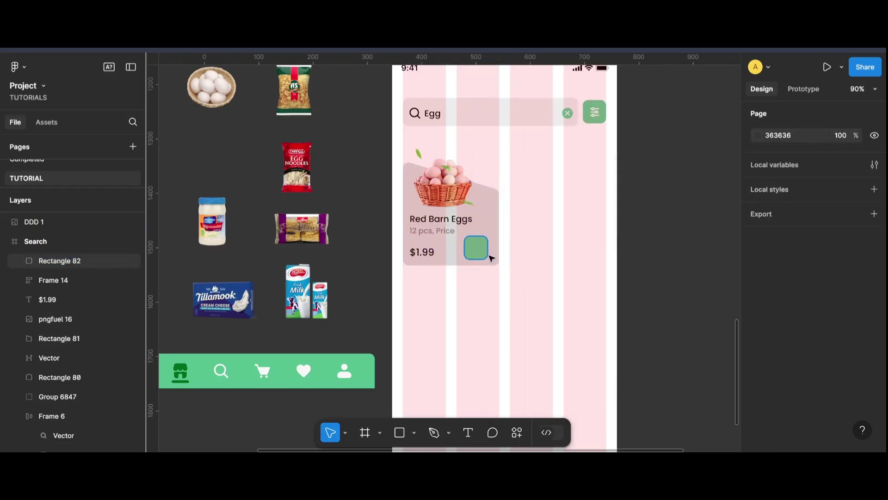
drag(484, 257, 490, 258)
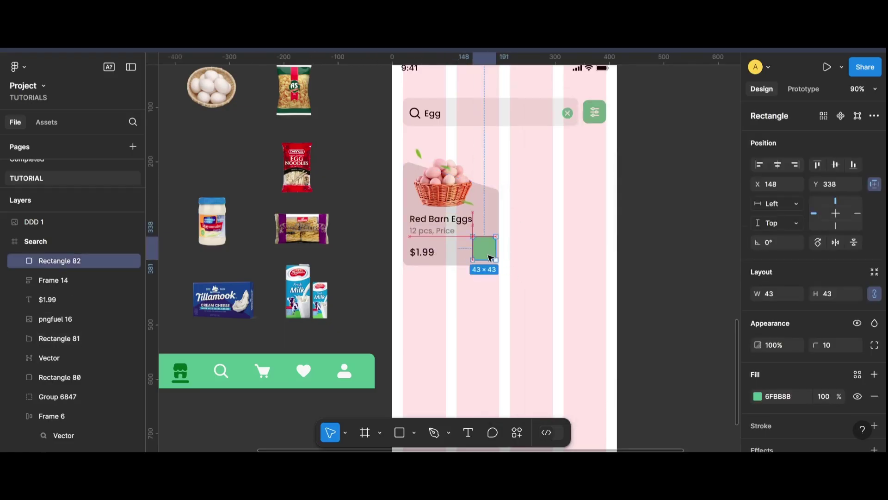
click(630, 294)
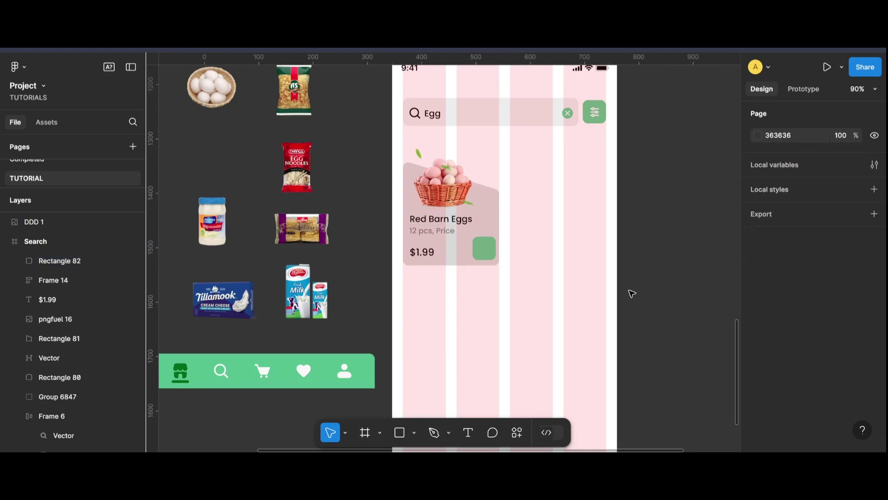
click(496, 254)
- Enlarge the $1.99 price to size 20 and shift it slightly up and right
click(422, 252)
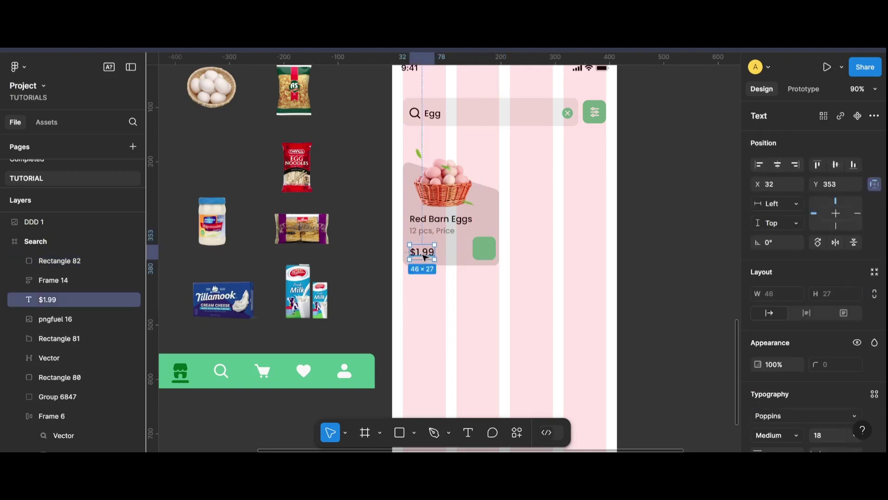
scroll(834, 375, down, 2)
click(834, 375)
key(Up)
key(Up)
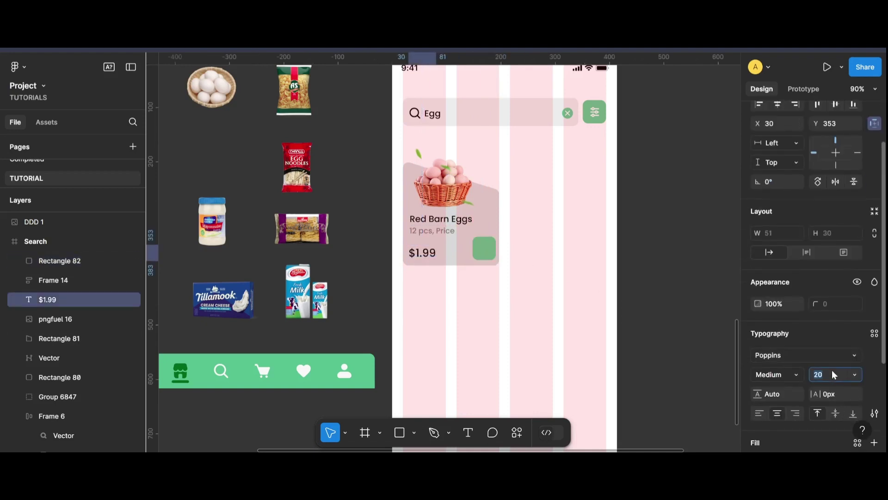
click(683, 342)
drag(418, 256, 419, 256)
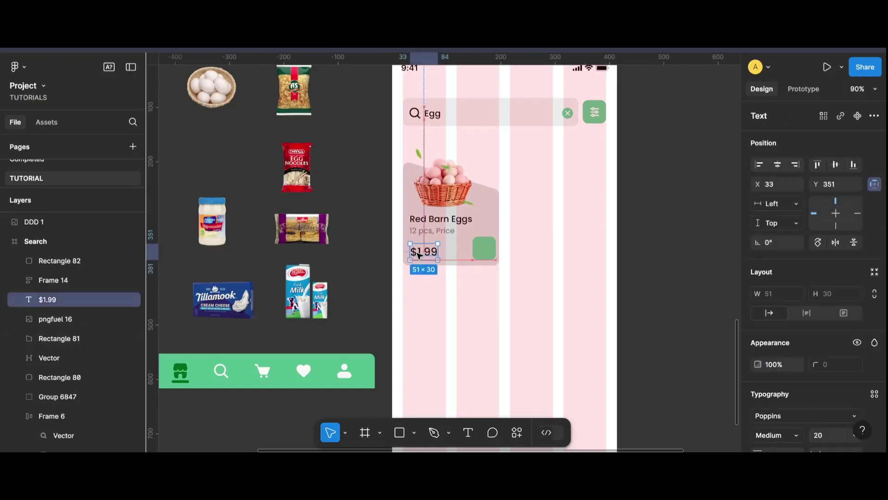
click(599, 267)
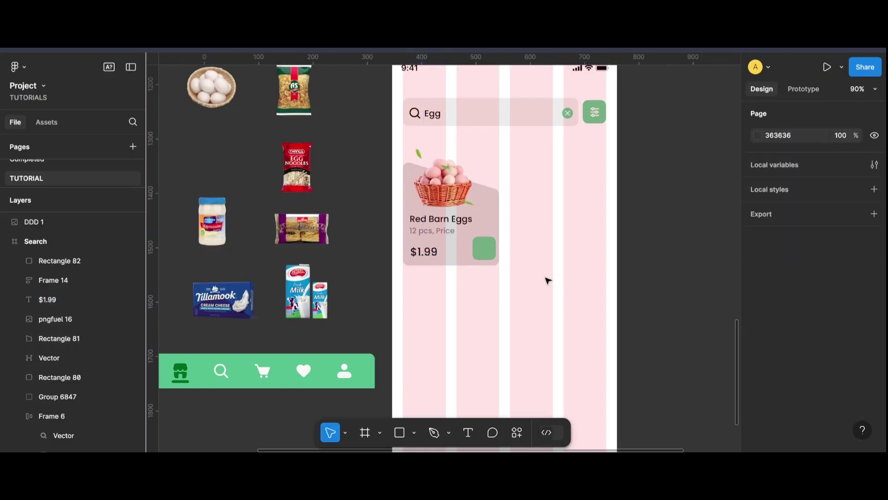
click(486, 251)
- Add a white '+' text layer on the green square at an enlarged font size of 31
click(491, 249)
text(+)
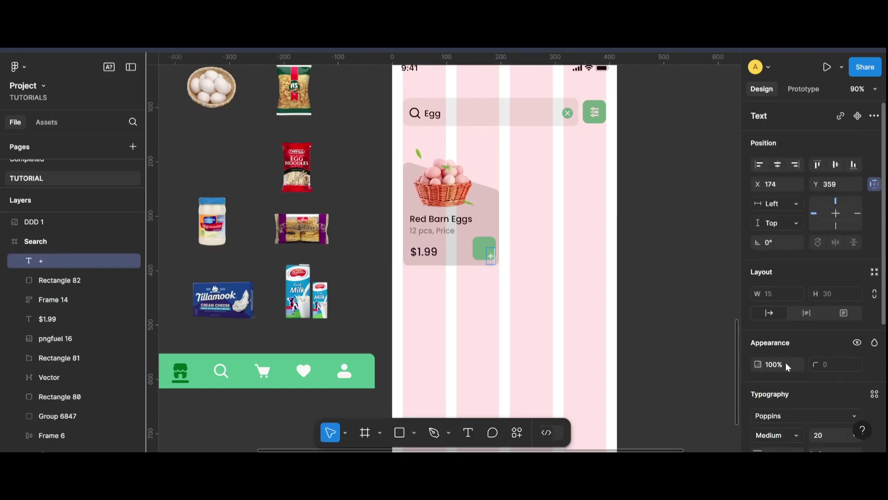
scroll(788, 367, down, 5)
text(28)
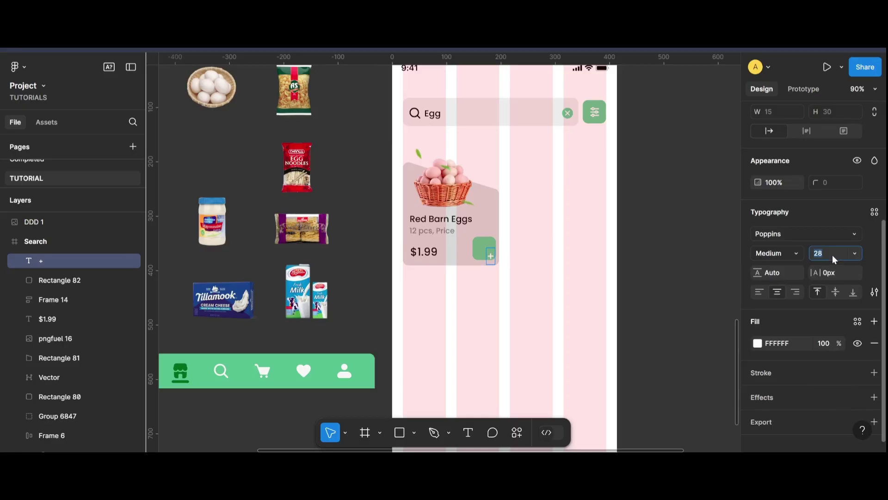
text(31)
key(Return)
click(828, 253)
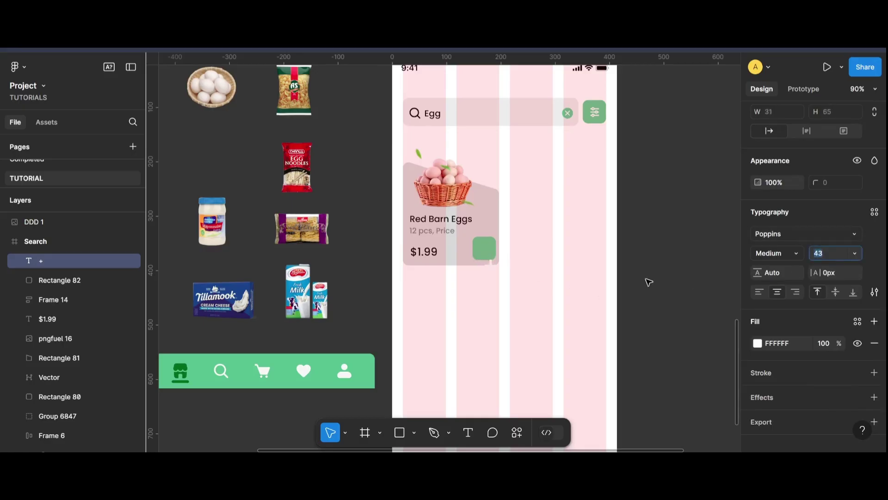
key(Return)
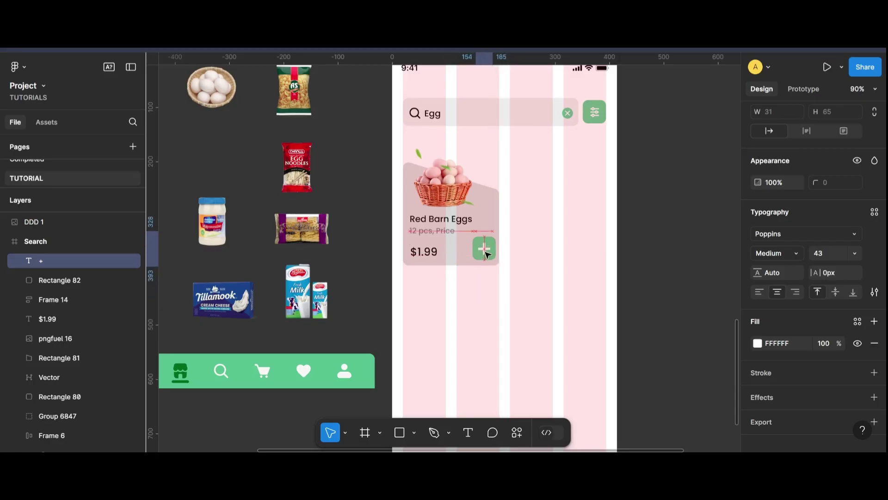
key(Escape)
- Make the plus sign Regular weight at size 37, centred in the green button
click(484, 250)
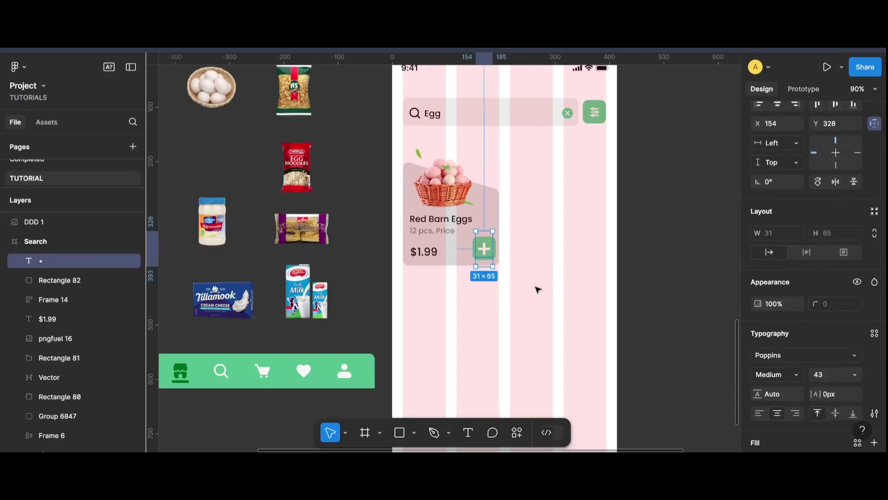
scroll(862, 295, down, 3)
click(790, 242)
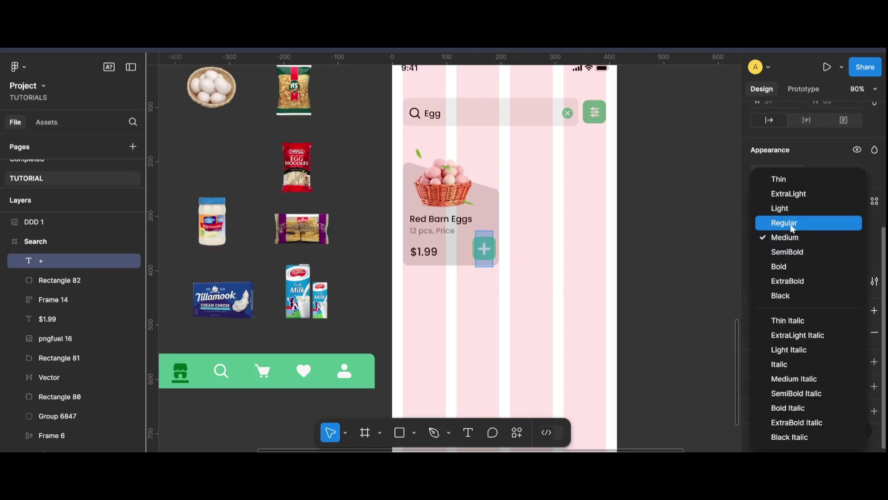
click(790, 224)
click(829, 242)
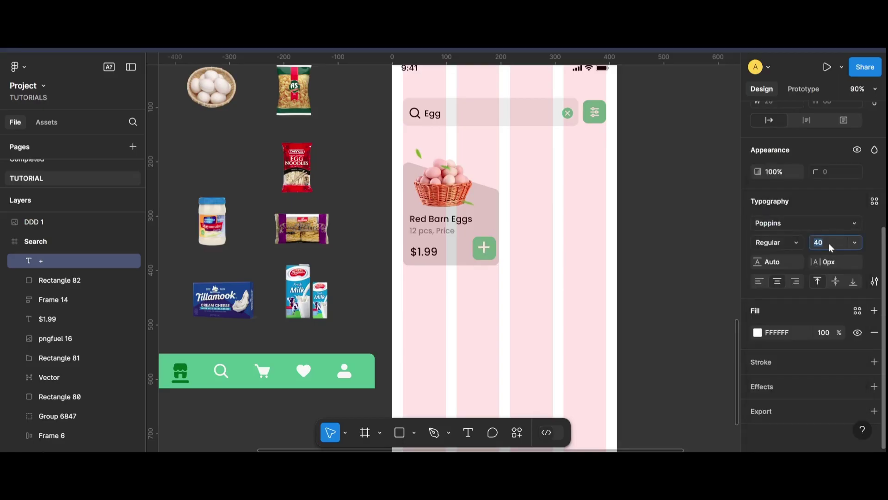
key(Down)
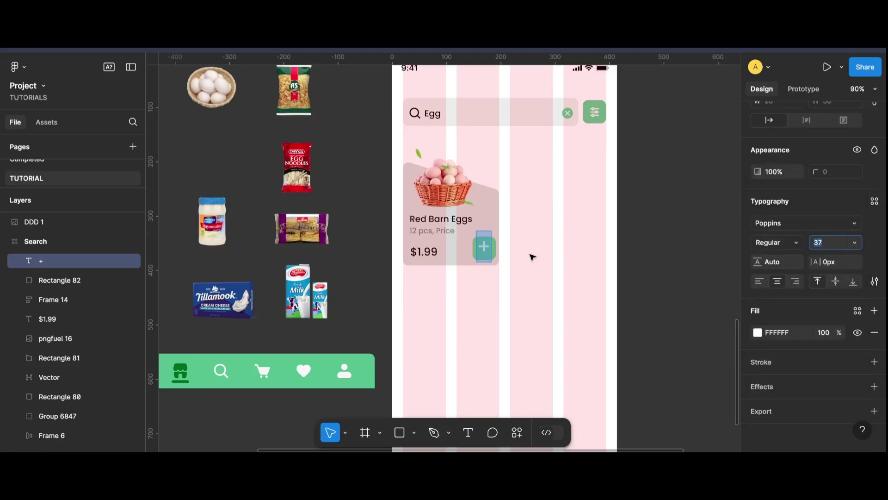
click(487, 255)
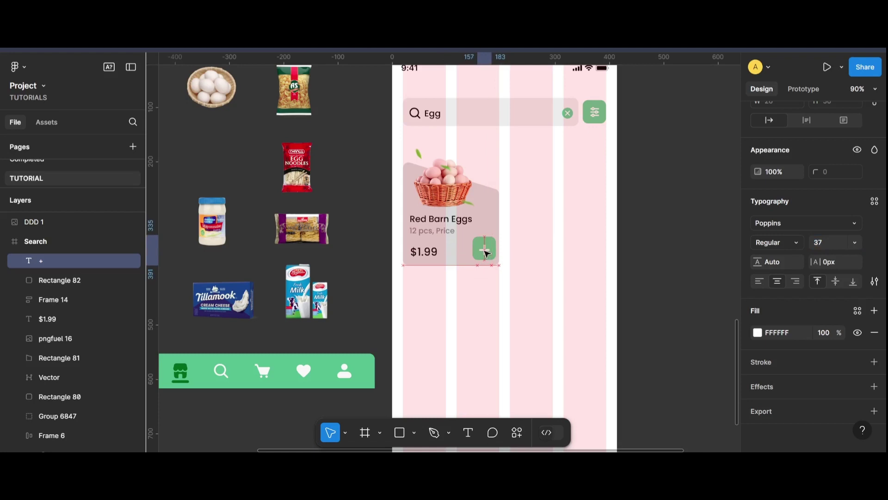
click(563, 290)
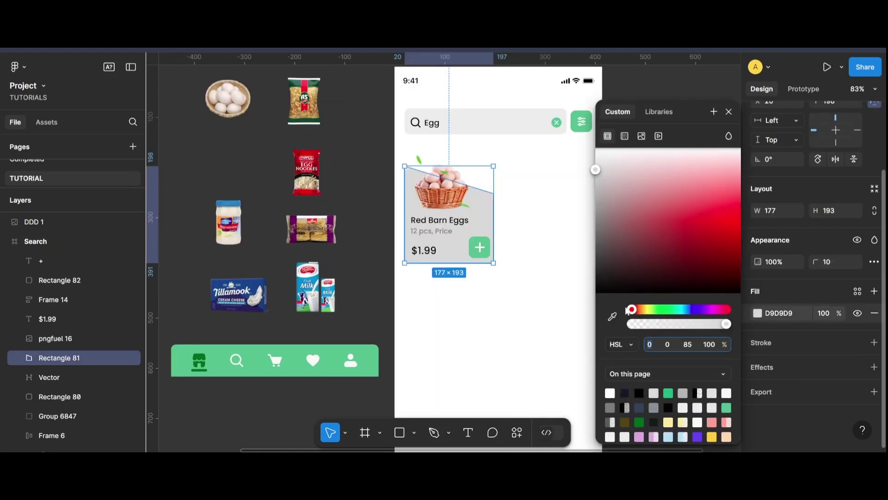
- Make the card background pale yellow (F8DD86) and enlarge the egg basket image to 144×144
click(669, 422)
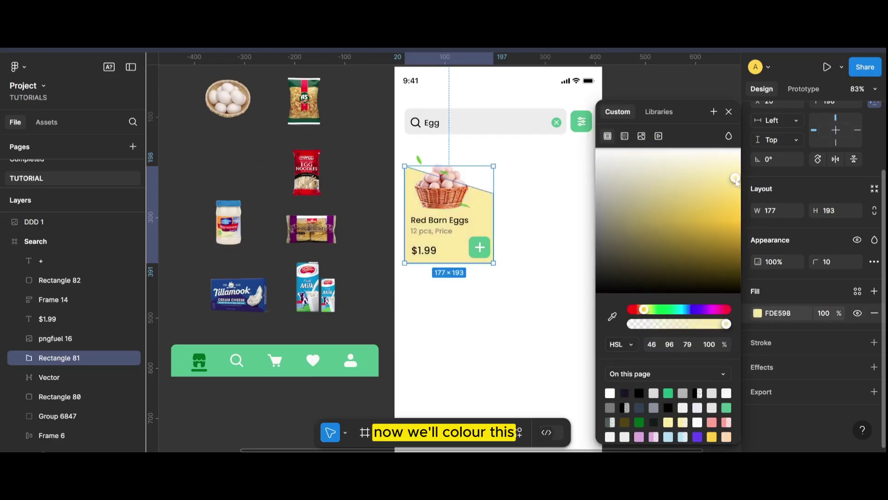
drag(736, 182, 726, 170)
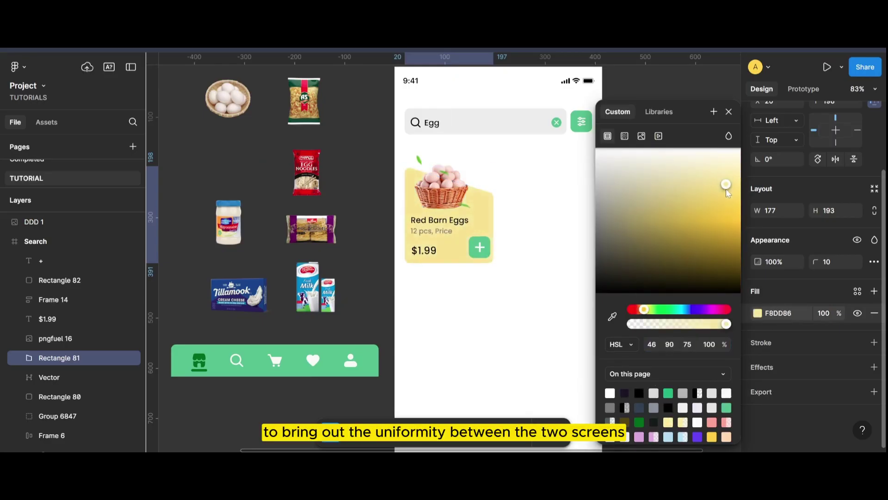
click(458, 208)
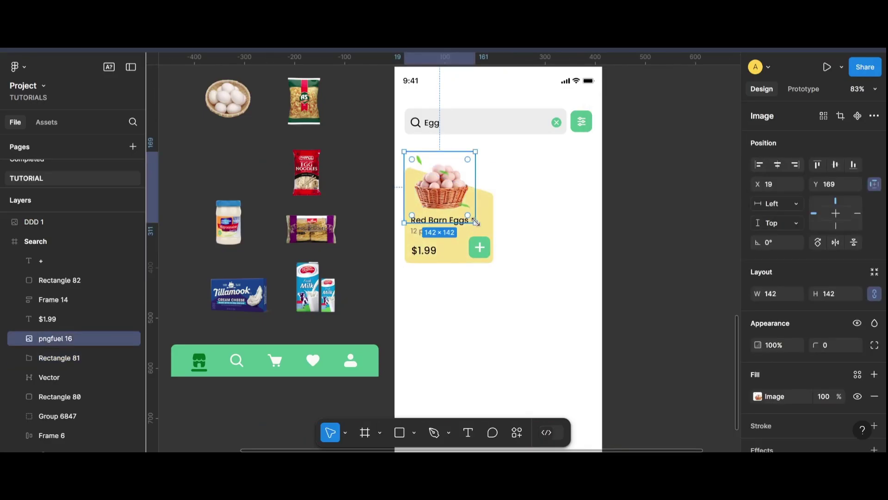
drag(478, 224, 476, 222)
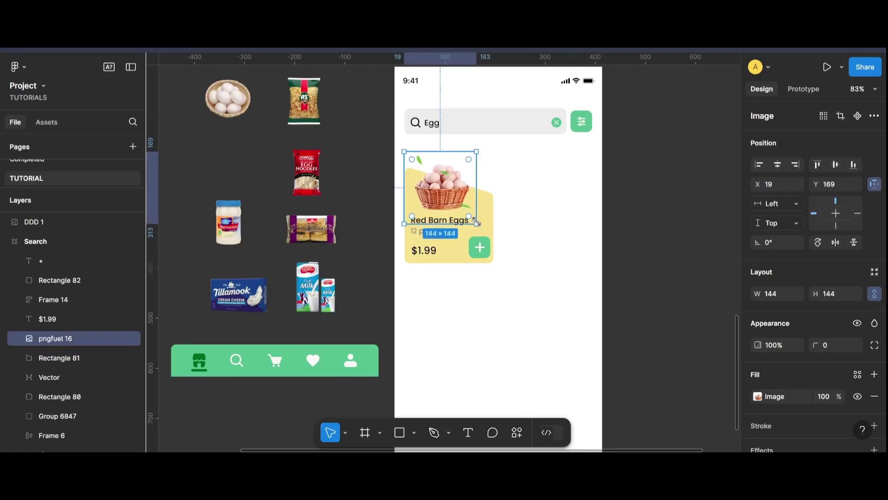
click(535, 248)
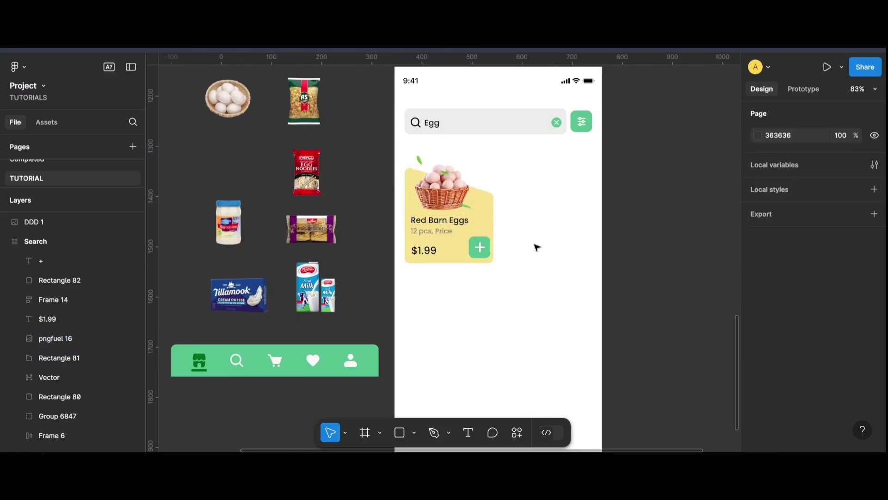
- Select the $1.99 price and plus sign, then narrow the selection to just the plus sign
click(424, 250)
shift+click(480, 247)
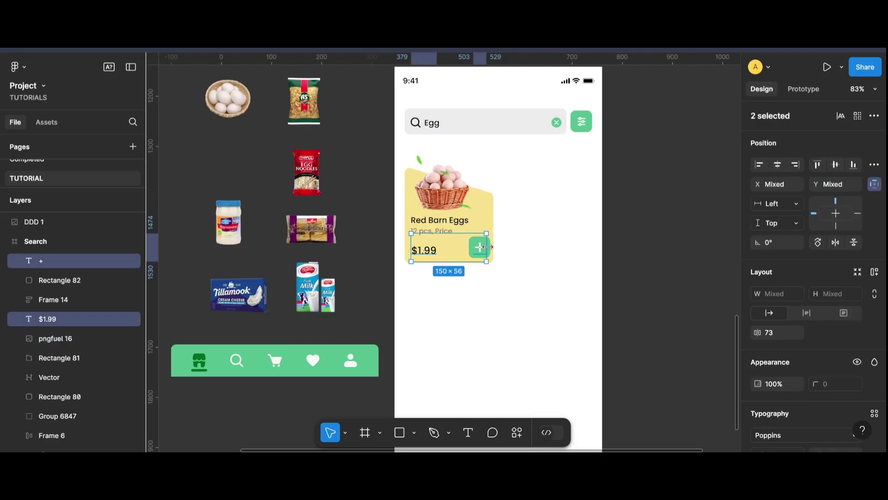
click(547, 252)
click(484, 244)
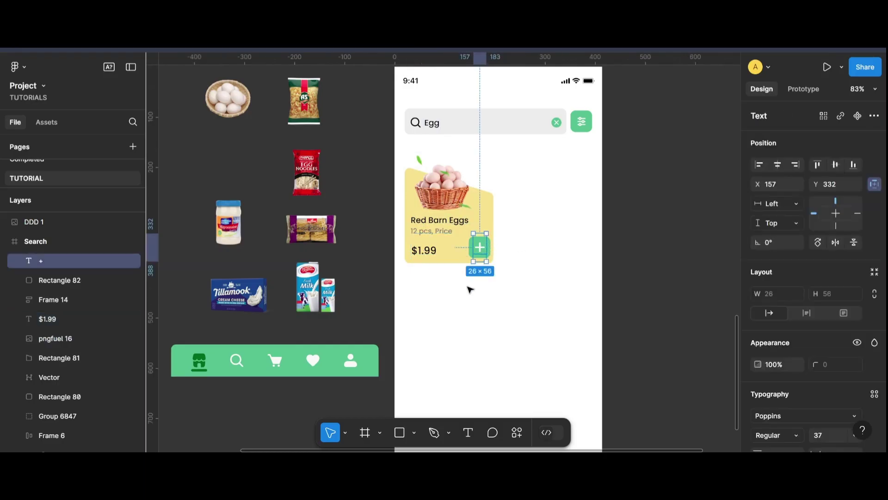
scroll(470, 290, up, 3)
scroll(481, 277, up, 3)
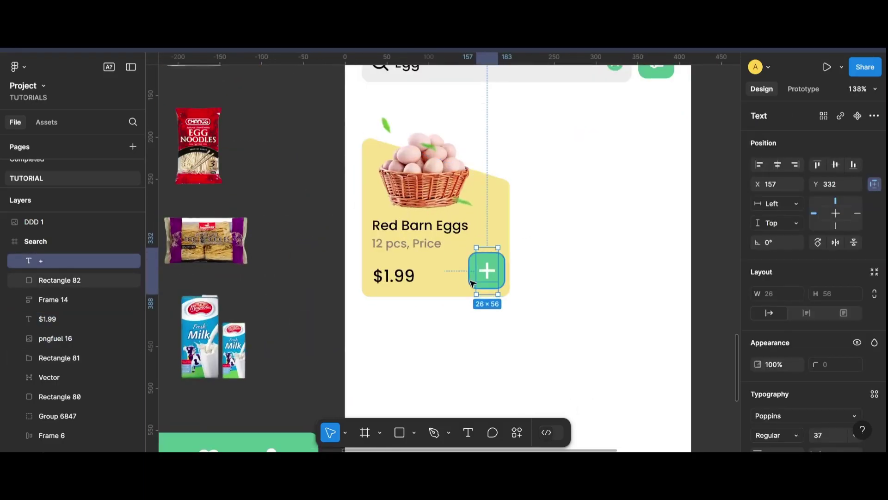
- Group the plus with its green square, then auto-layout it with $1.99 in a 62-gap row
shift+click(499, 282)
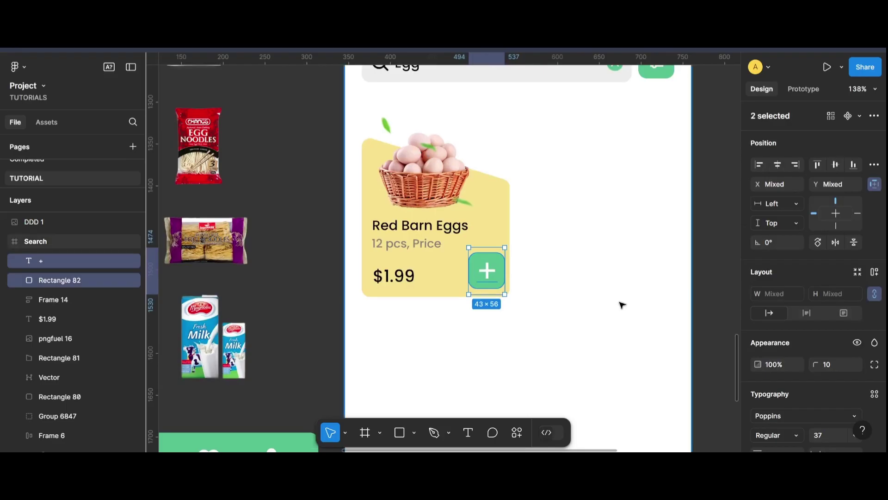
key(ctrl+g)
shift+click(411, 277)
key(shift+a)
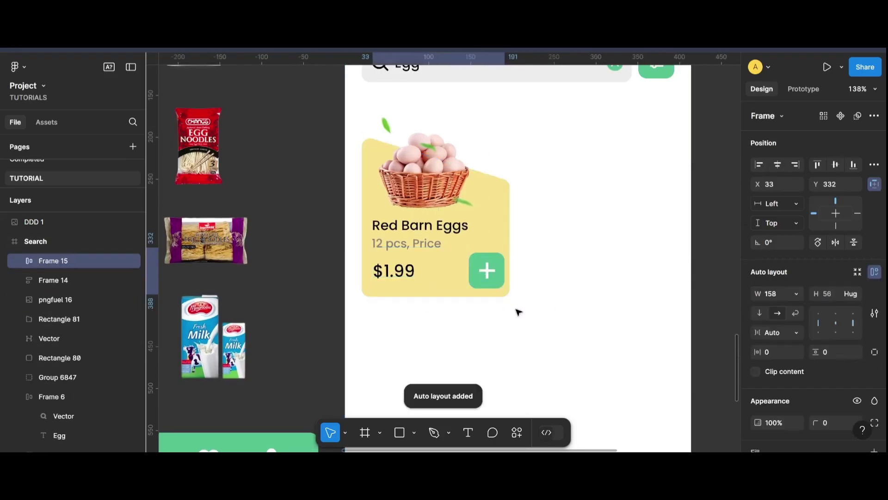
click(567, 326)
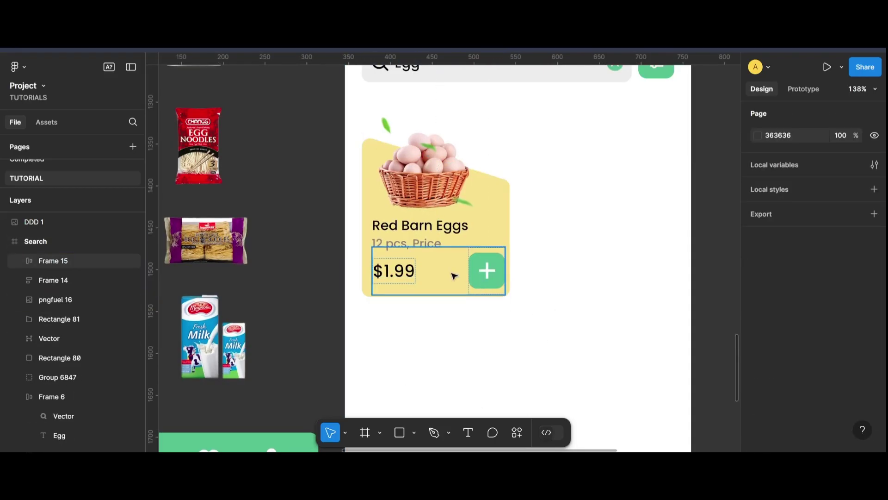
click(471, 273)
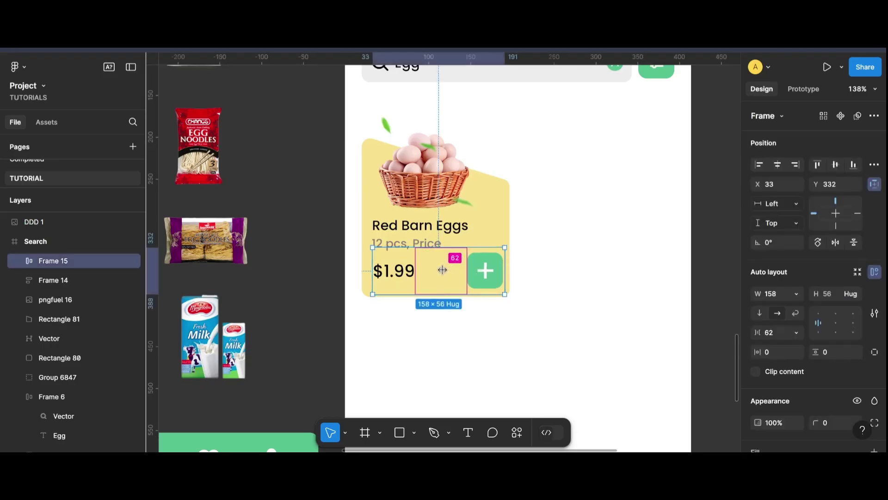
click(586, 310)
- Show the column layout grid on the Search screen frame
ctrl+scroll(602, 338, down, 5)
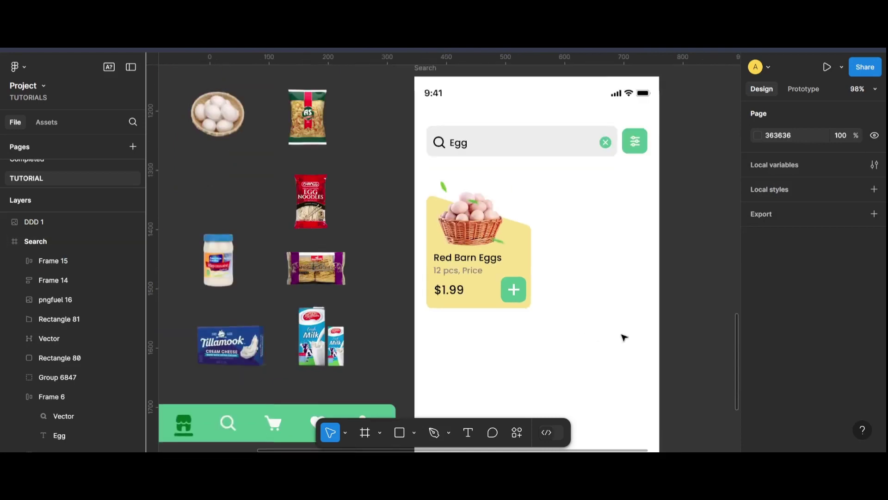
ctrl+scroll(648, 333, down, 3)
scroll(664, 326, down, 2)
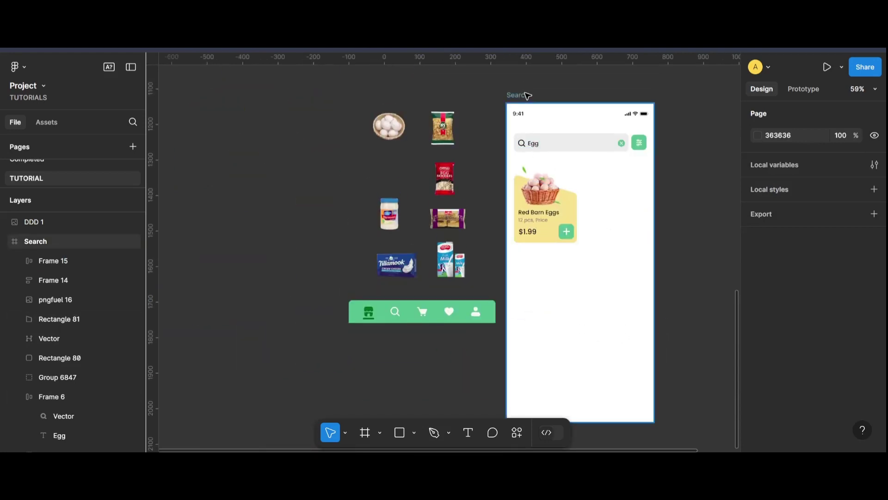
click(526, 96)
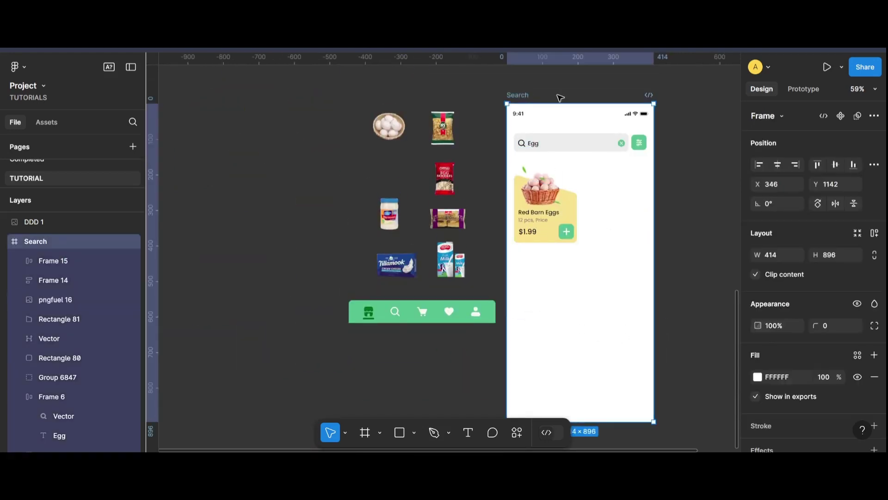
scroll(812, 340, down, 5)
key(ctrl+shift+4)
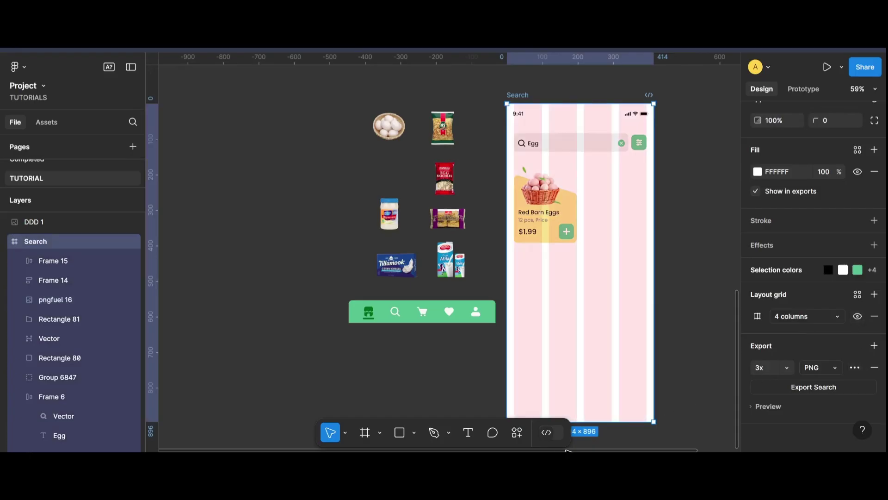
scroll(332, 201, up, 3)
- Duplicate the egg card to the right, flip its background, and swap in the white egg bowl
drag(451, 324, 340, 190)
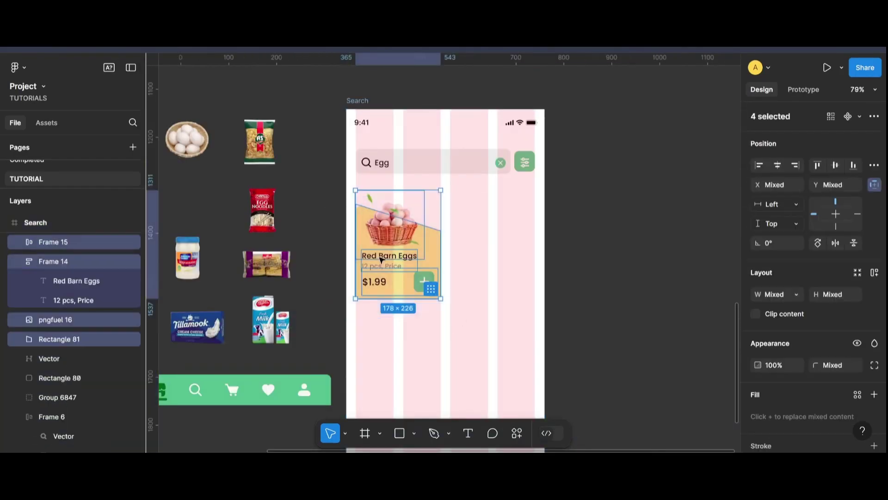
drag(381, 260, 476, 260)
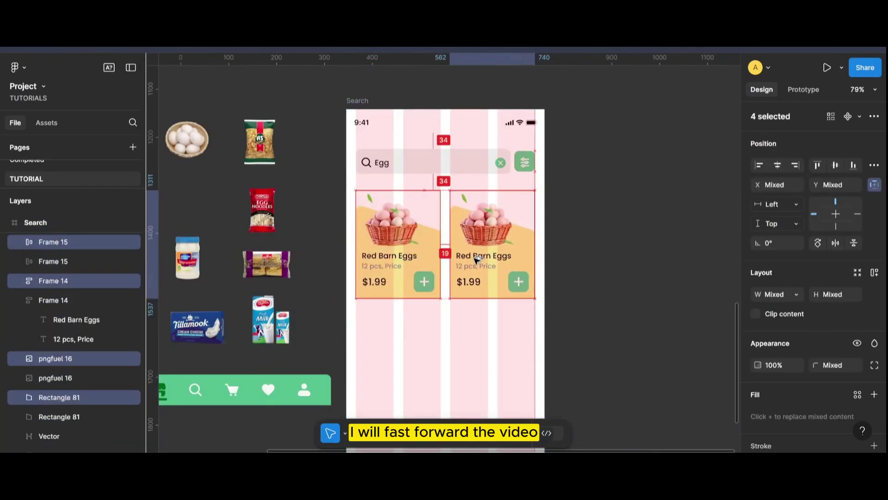
key(Escape)
right_click(528, 260)
scroll(593, 332, down, 2)
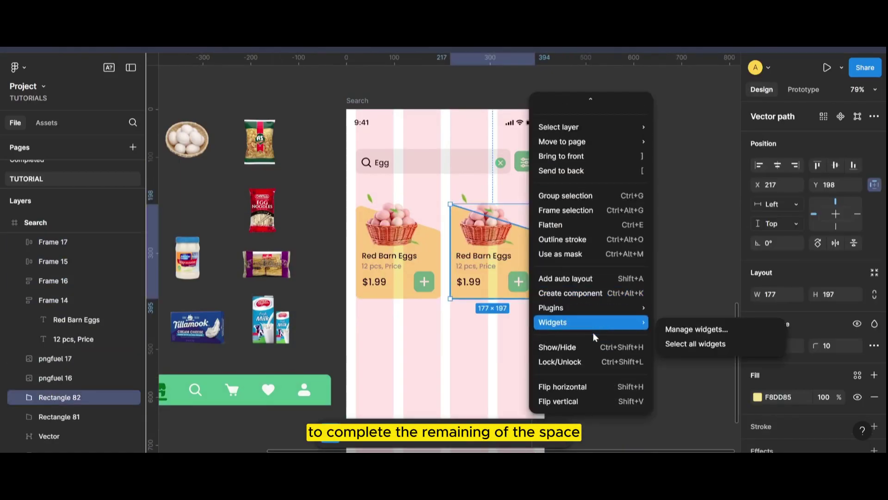
click(601, 390)
key(Escape)
click(492, 215)
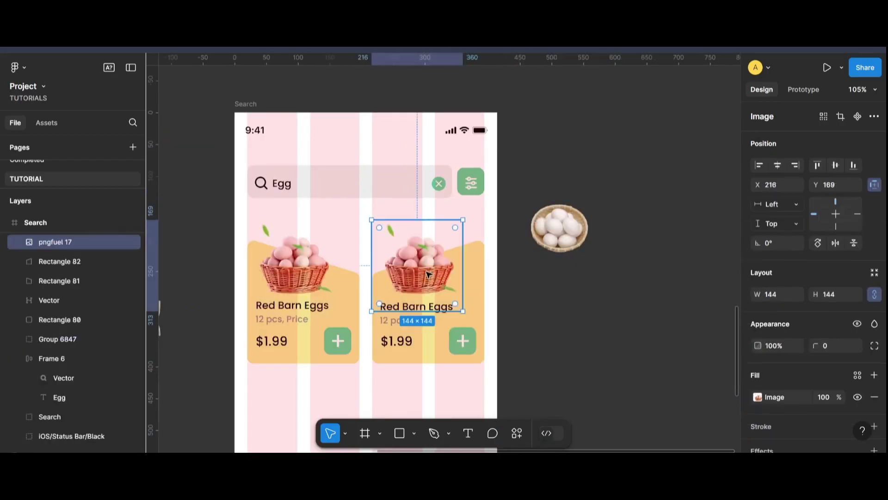
key(Delete)
drag(555, 228, 425, 277)
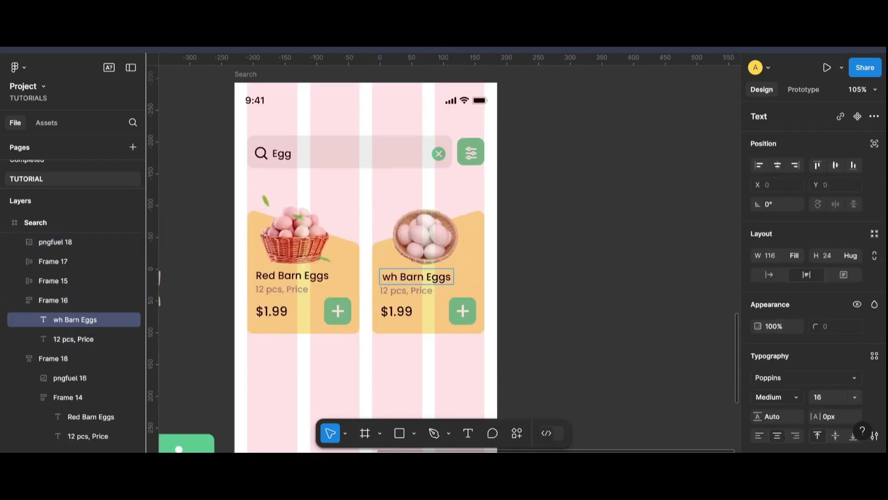
- Rename the copied card 'White Barn Eggs' and change its price to $1.50
text(ite)
key(Escape)
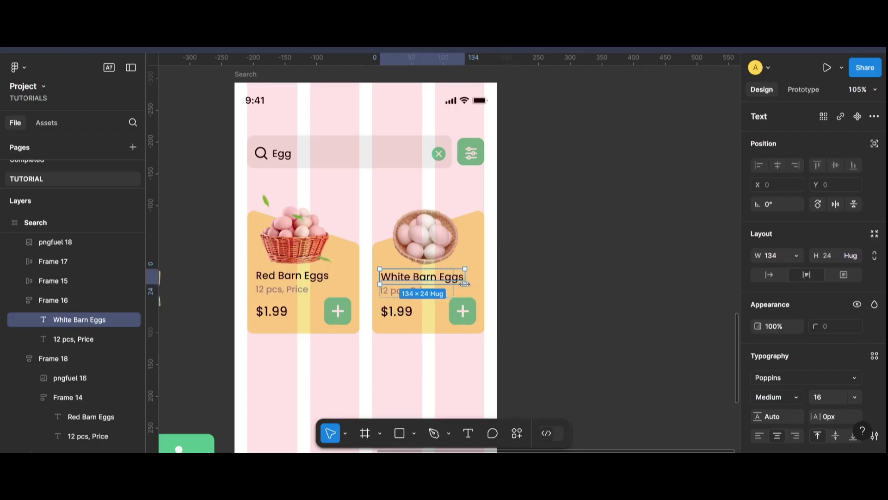
key(Escape)
double_click(397, 311)
text(50)
click(559, 307)
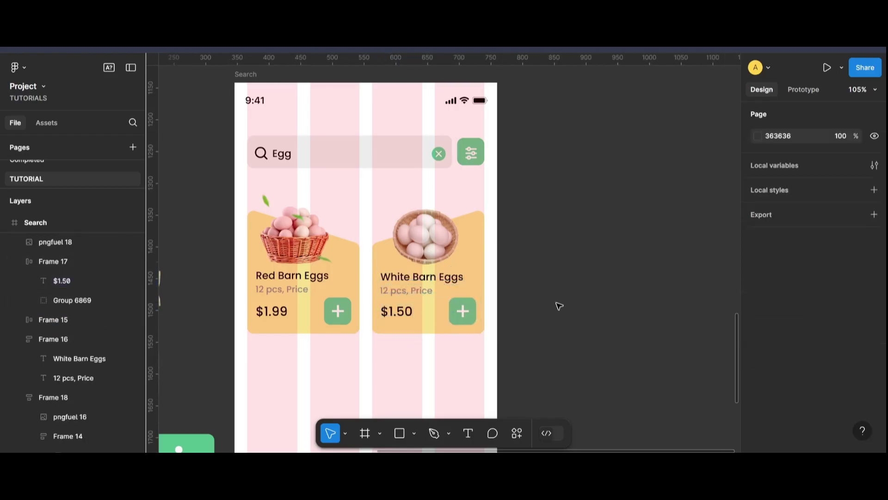
scroll(427, 327, down, 3)
scroll(416, 233, down, 3)
- Rename the lower-left card's product to Cream Cheese
scroll(246, 144, up, 4)
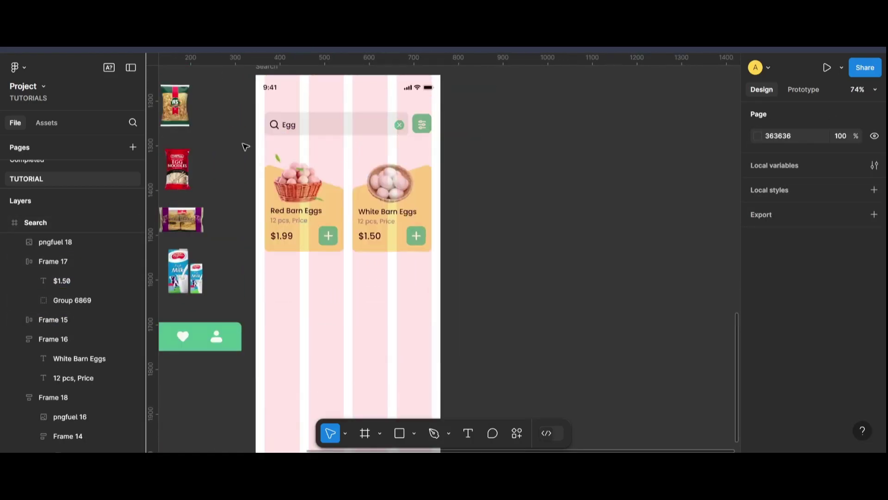
mouse_move(246, 145)
mouse_down()
mouse_move(399, 241)
mouse_move(398, 312)
mouse_up()
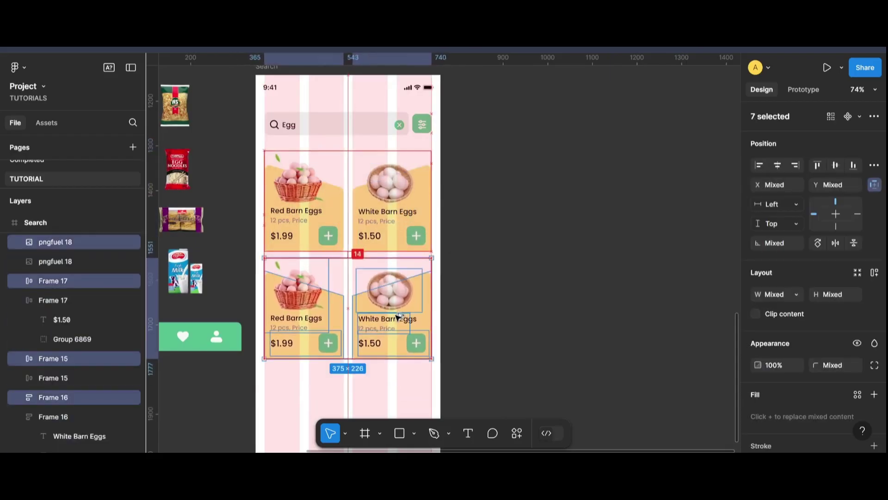
click(463, 311)
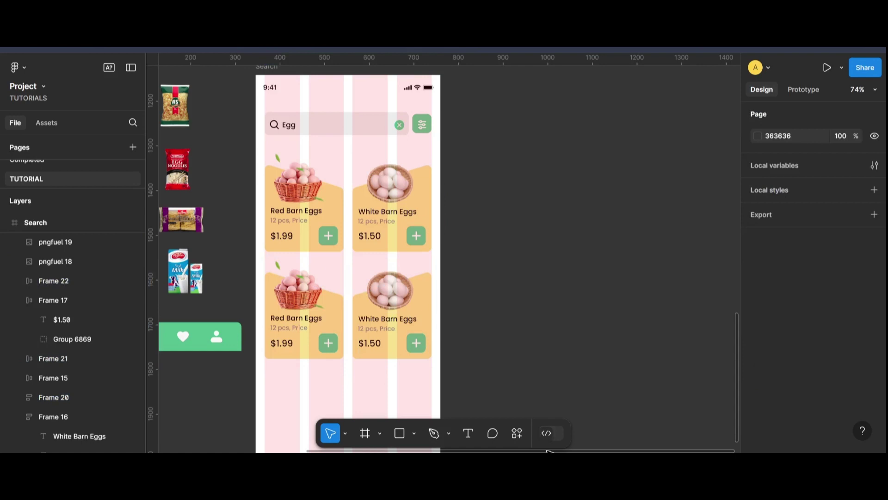
scroll(364, 307, left, 4)
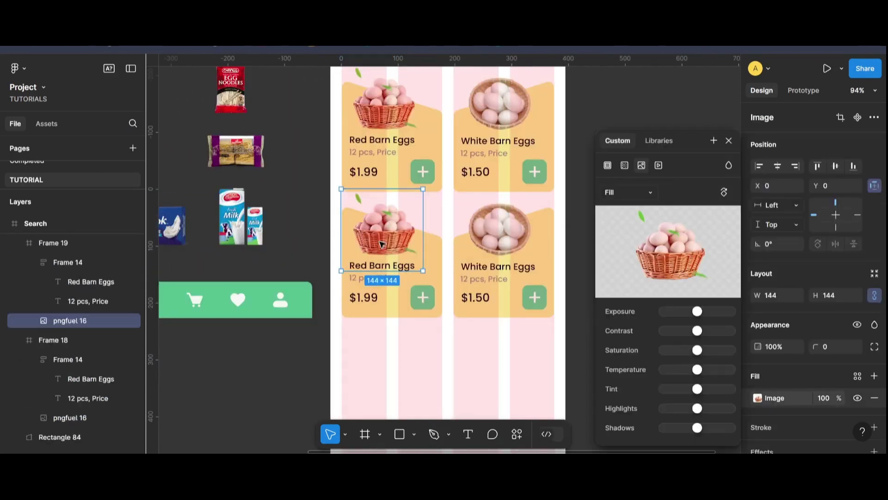
double_click(382, 265)
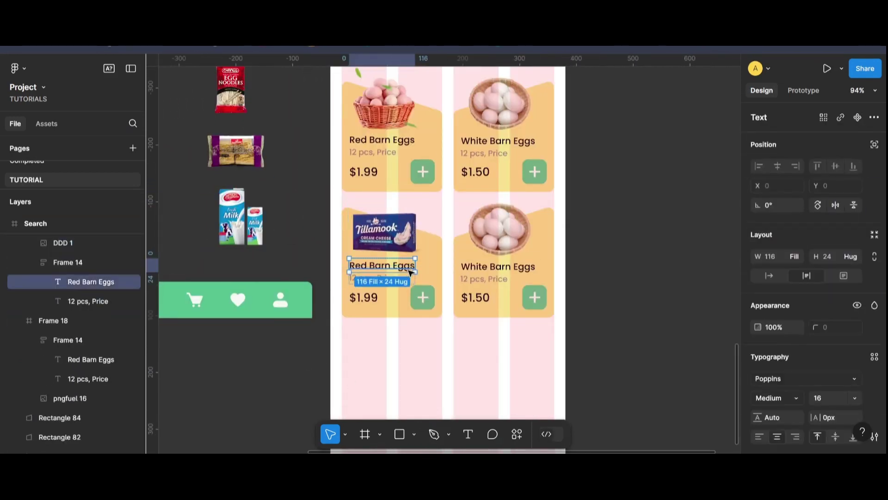
text(Cream Cheese)
key(Escape)
- Change the Cream Cheese subtitle to '1 Pack, Price' and its price to $2.50
key(Escape)
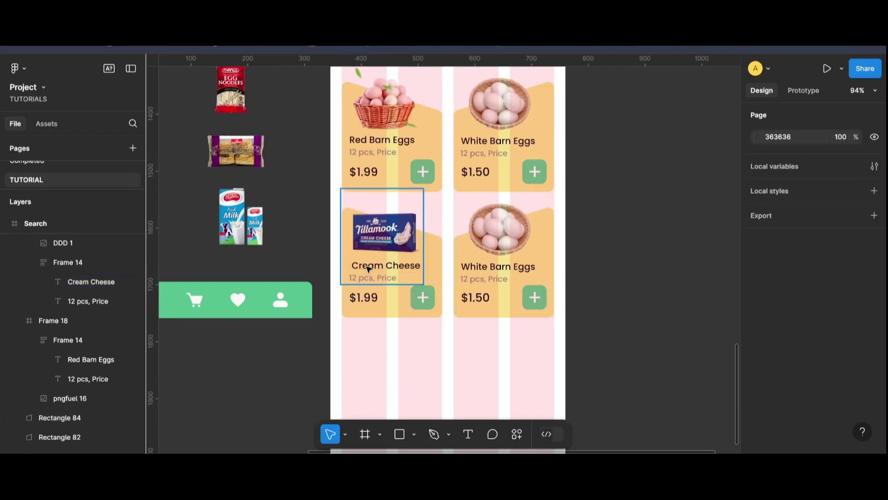
double_click(384, 231)
key(Escape)
scroll(378, 246, up, 3)
double_click(378, 245)
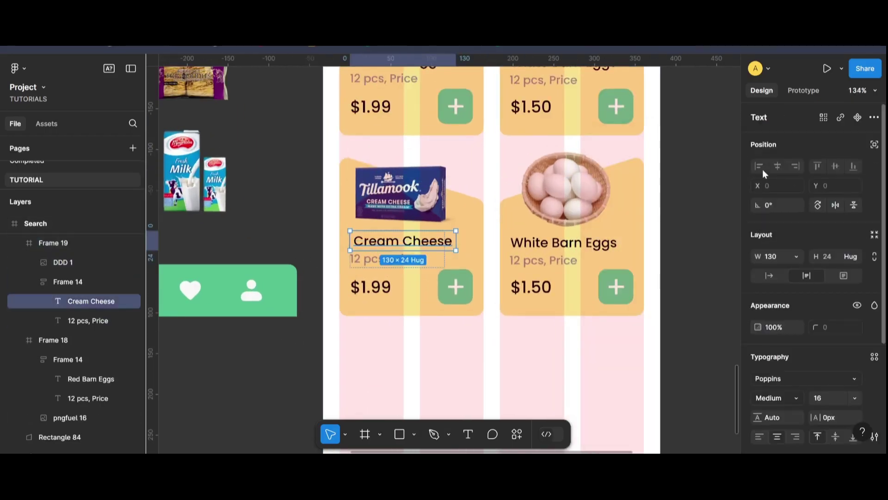
click(381, 258)
text(P)
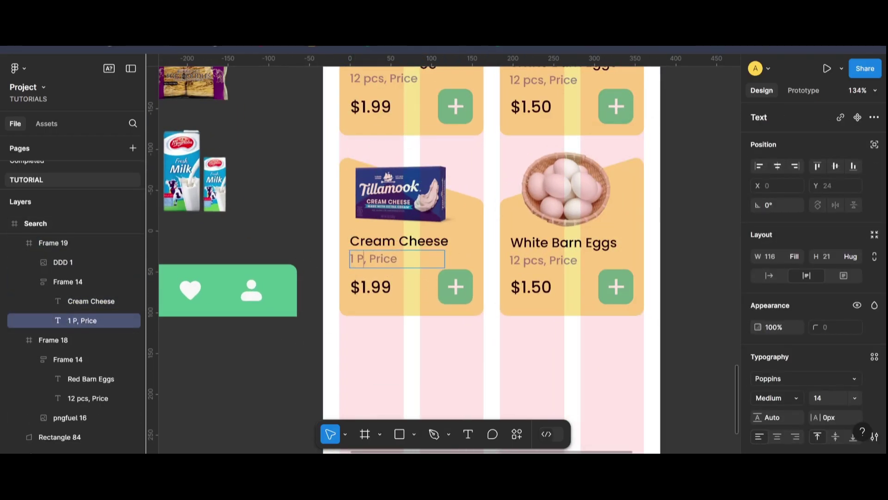
text(ack)
key(BackSpace)
double_click(380, 287)
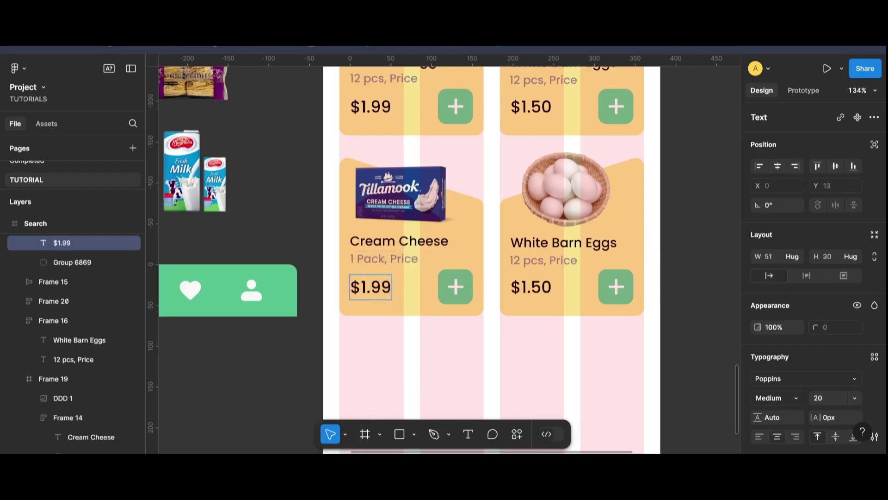
text(250)
key(Escape)
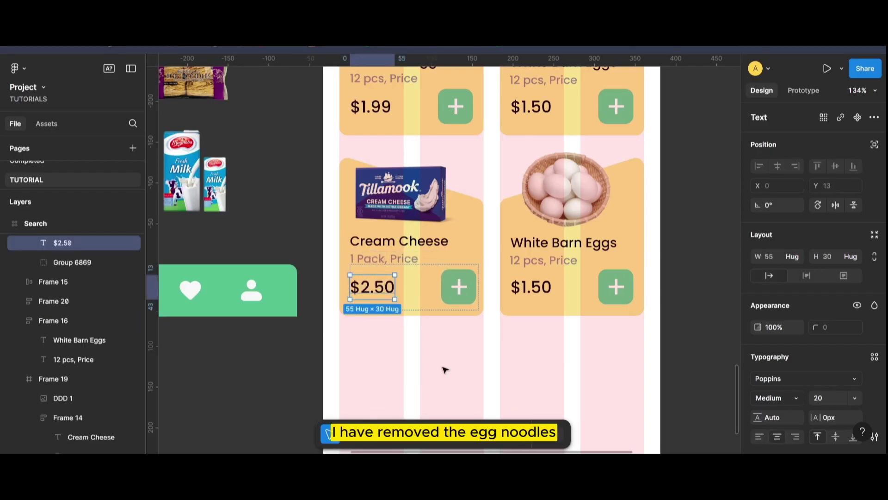
key(Escape)
- Place the milk image on the White Barn Eggs card and retitle it 'Fresh Milk'
drag(182, 171, 569, 203)
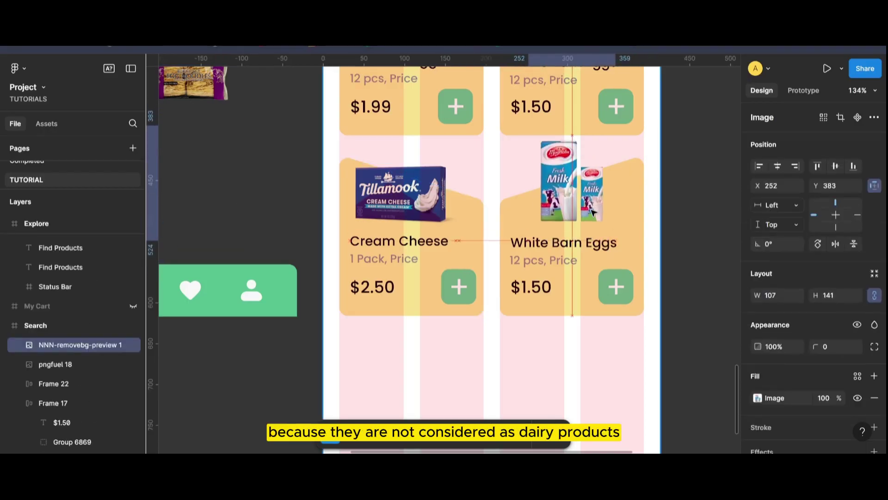
scroll(476, 293, down, 3)
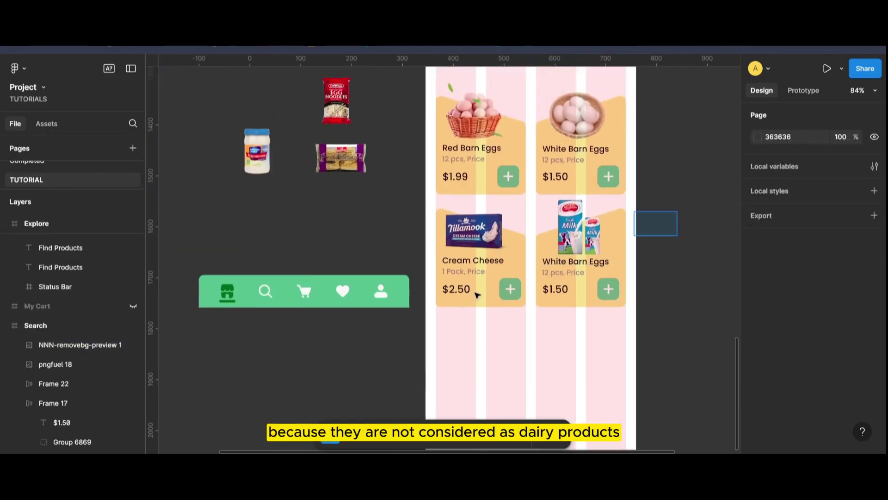
click(444, 309)
scroll(444, 309, up, 5)
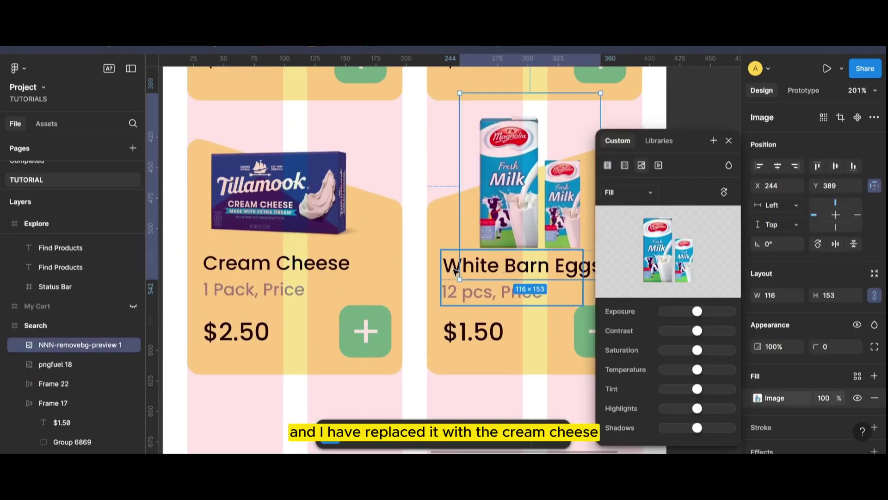
double_click(521, 265)
text(Fresh Ml)
key(BackSpace)
text(ilk)
- Change the Fresh Milk card's '12 pcs' quantity to '1 Pack'
scroll(412, 187, up, 2)
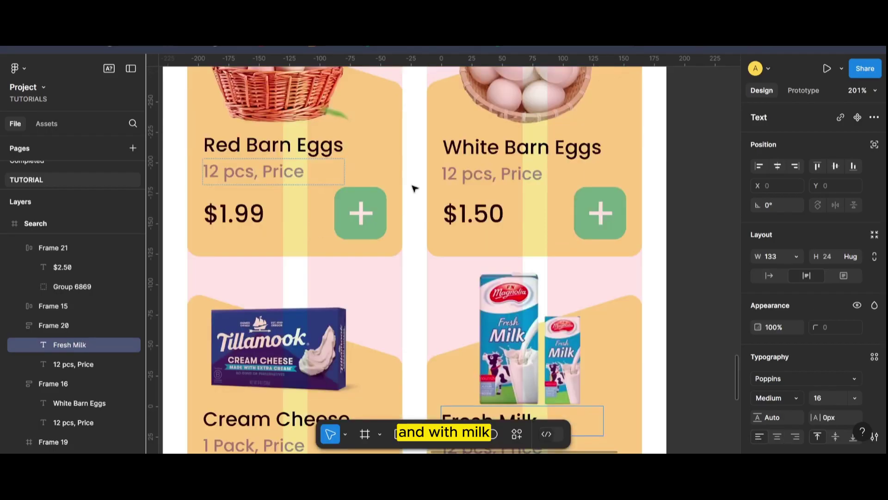
scroll(517, 256, down, 4)
double_click(477, 226)
text(1 Pack)
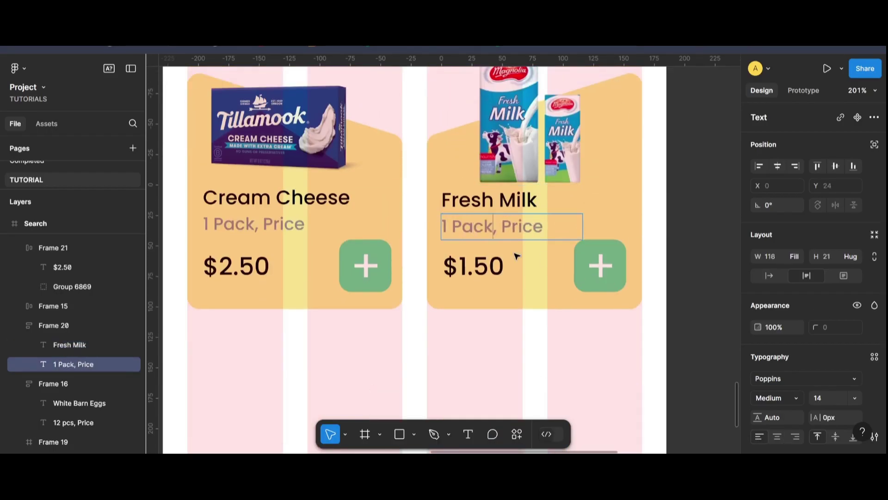
click(517, 256)
scroll(671, 303, down, 3)
click(685, 297)
scroll(686, 297, down, 3)
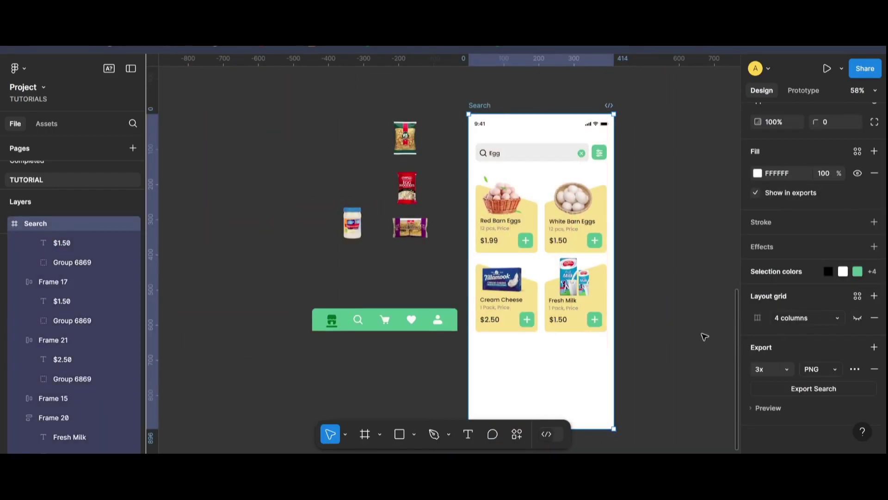
- Recolour the two lower card backgrounds light blue
ctrl+click(569, 297)
shift+click(507, 296)
click(758, 354)
drag(654, 101, 689, 92)
drag(694, 302, 721, 302)
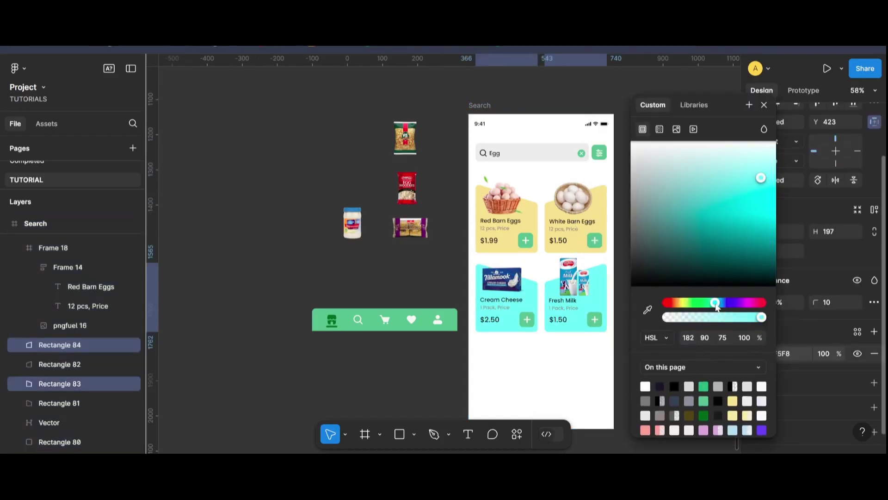
click(759, 163)
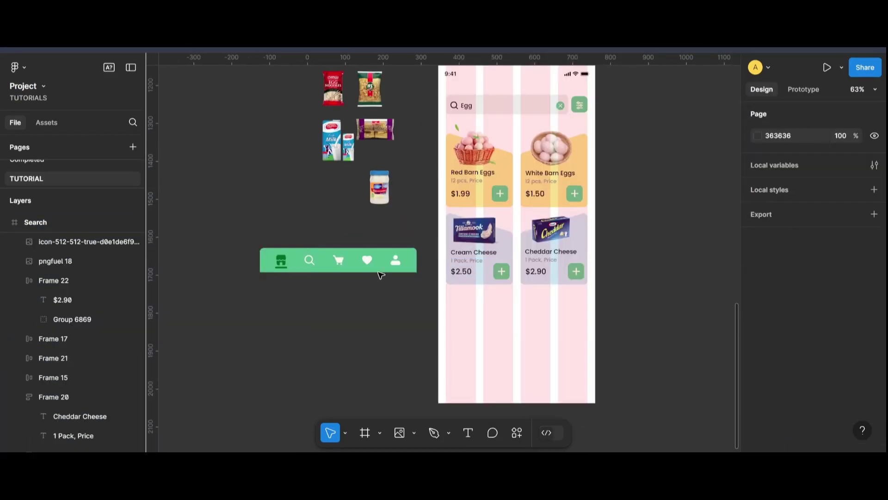
- Duplicate the Cream Cheese and Cheddar Cheese cards as a new row below
click(558, 393)
drag(635, 211, 458, 288)
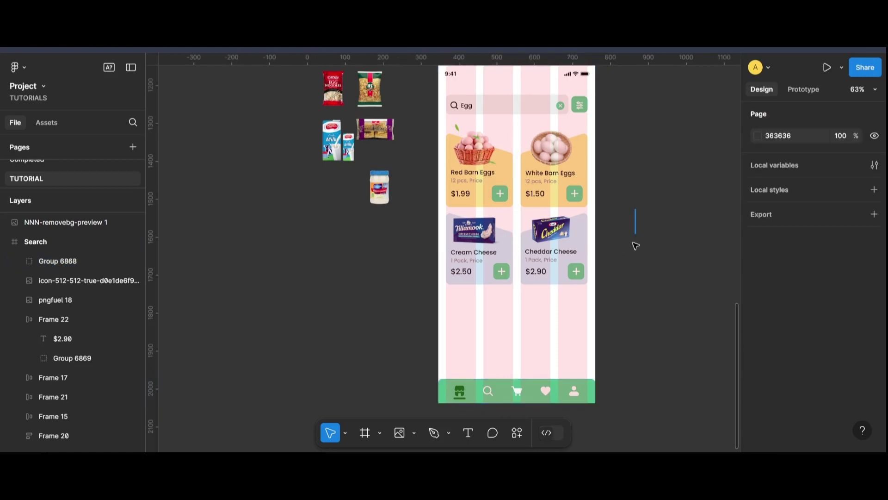
key(ctrl+d)
drag(545, 332, 536, 352)
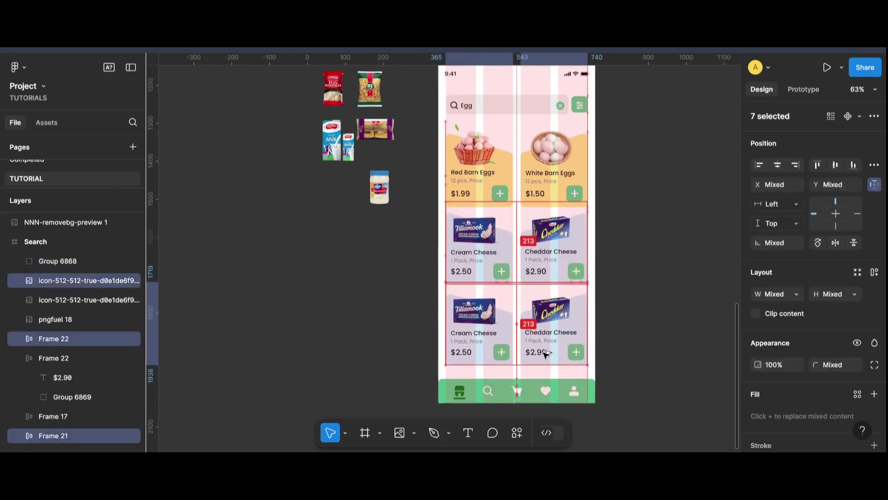
click(635, 330)
- Nudge the new lower card row down, then undo back to the Cream Cheese card
scroll(641, 374, up, 2)
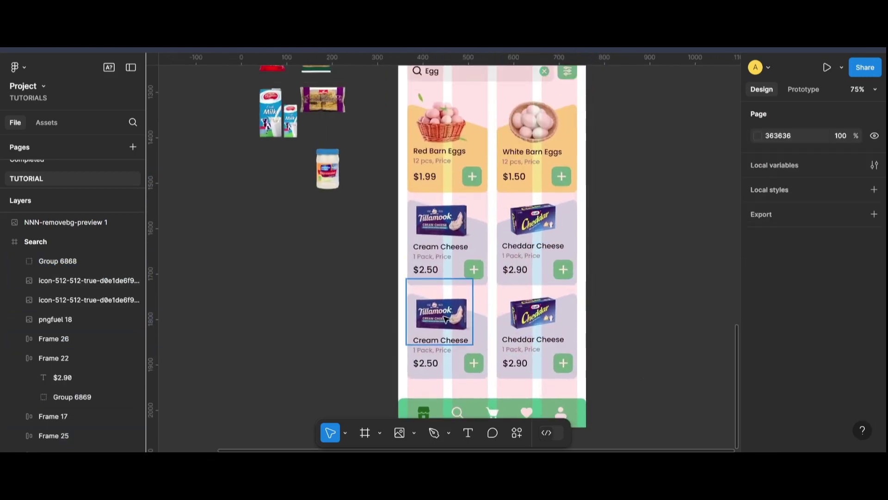
drag(627, 304, 487, 340)
click(637, 306)
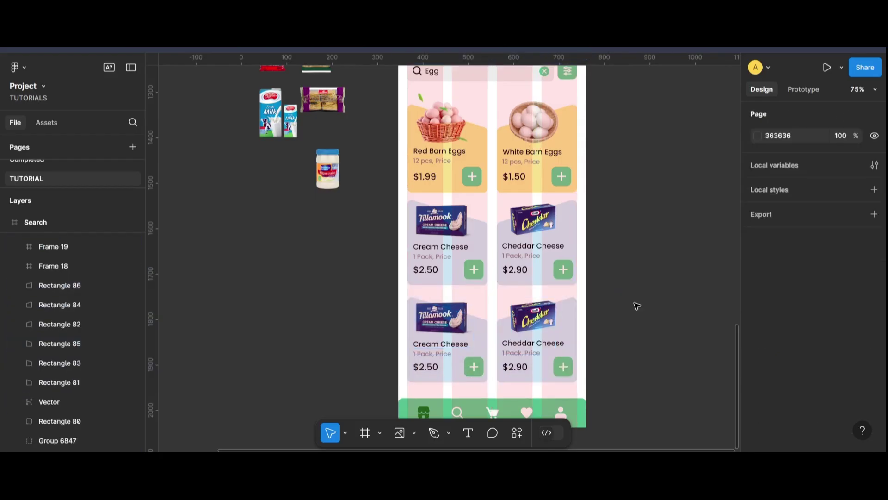
drag(637, 306, 481, 360)
drag(526, 318, 527, 321)
key(ctrl+z)
key(ctrl+z)
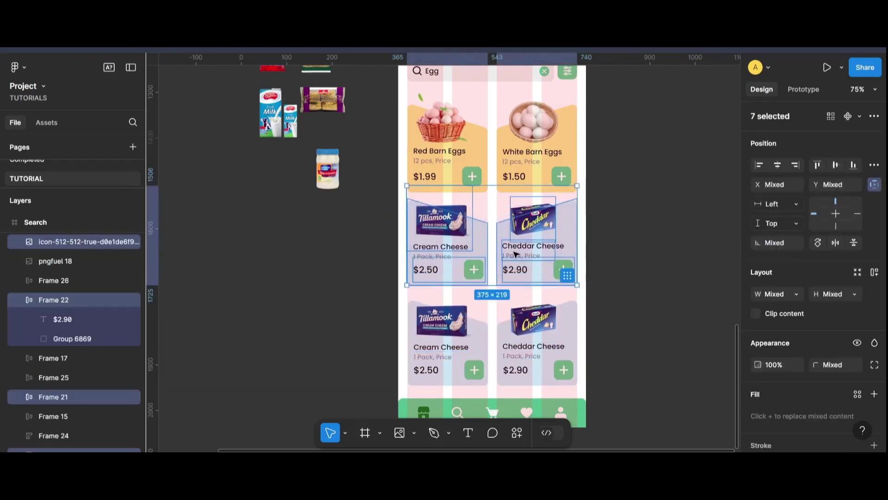
key(ctrl+z)
key(ctrl+z)
key(ctrl+z)
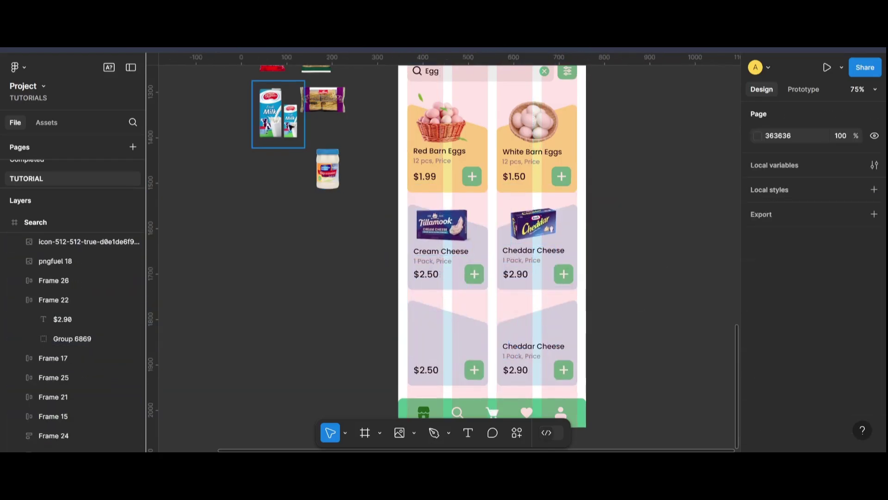
key(ctrl+z)
key(ctrl+z)
key(ctrl+z)
key(ctrl+z)
key(ctrl+z)
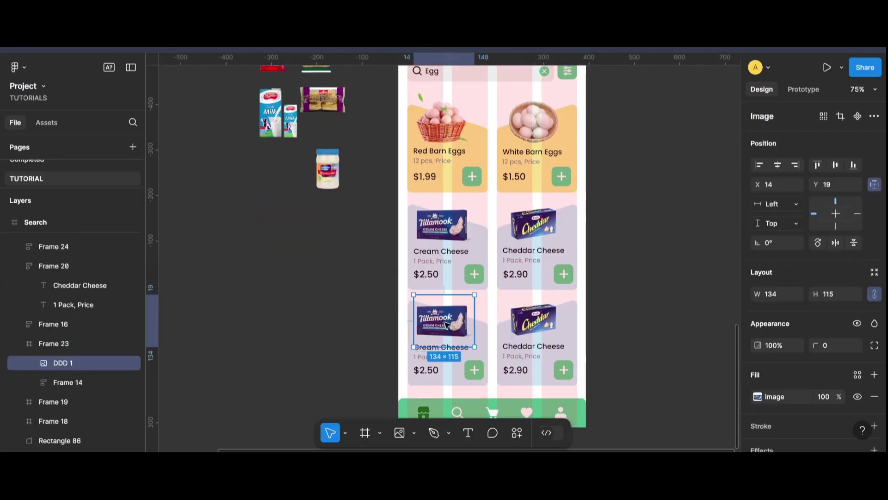
key(ctrl+z)
key(ctrl+z)
key(ctrl+z)
- Place the milk image on the lower-left card and resize it to fit
drag(453, 328, 454, 330)
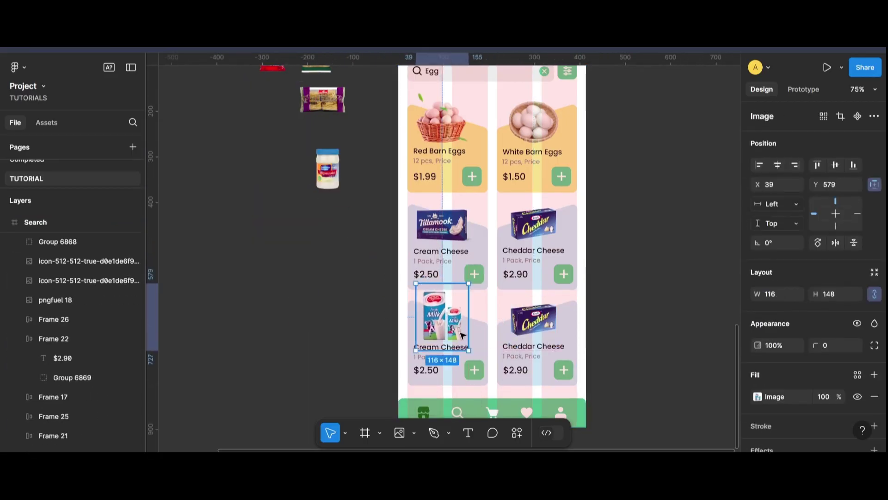
scroll(509, 278, up, 3)
key(Escape)
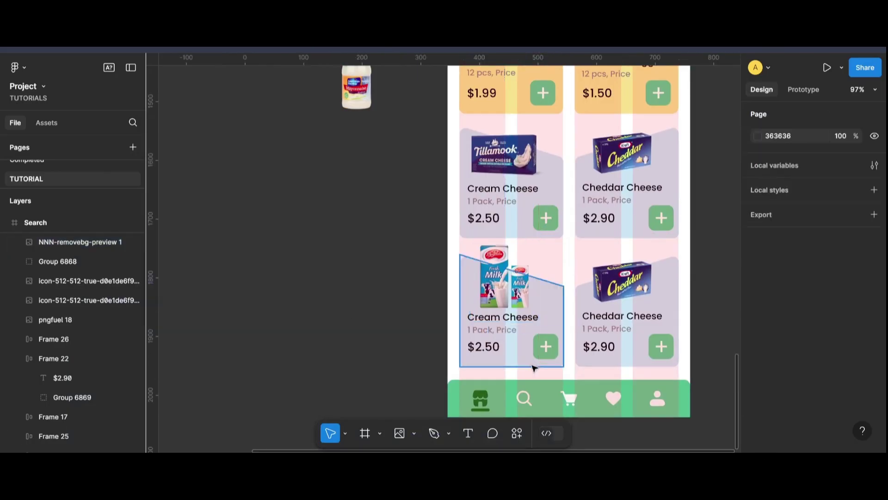
scroll(529, 355, up, 3)
double_click(519, 301)
key(Escape)
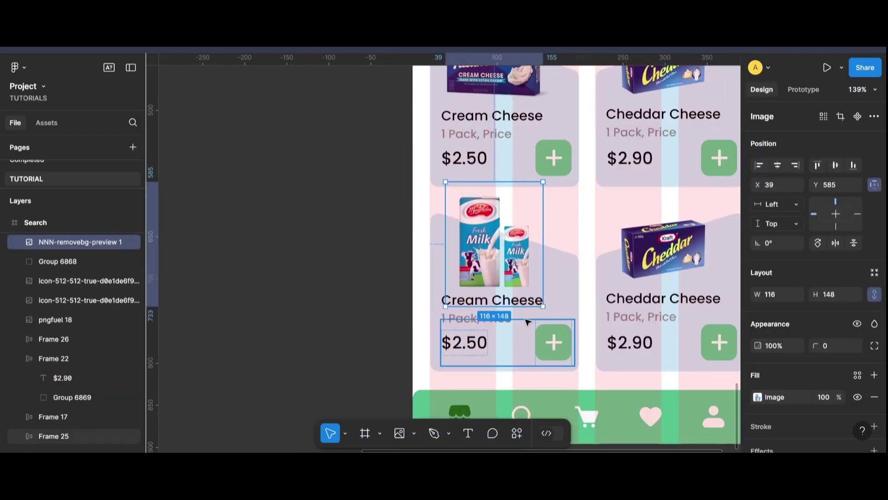
drag(519, 301, 542, 296)
key(Escape)
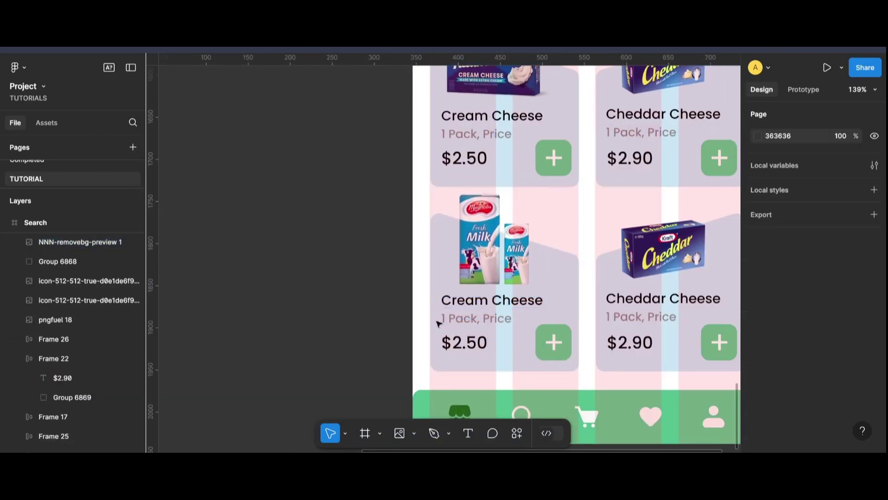
- Retitle the lower-left card 'Fresh Milk' with price $1.75
click(492, 299)
double_click(492, 300)
text(Fresh Mil)
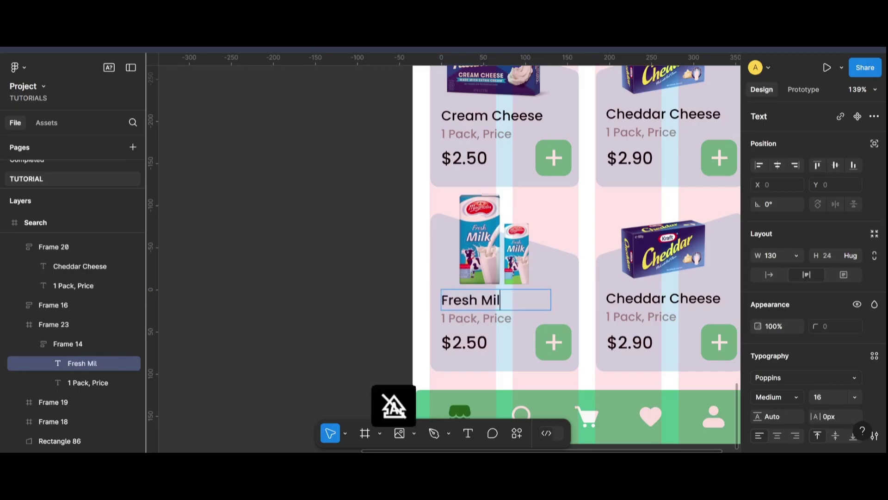
text(k)
double_click(457, 342)
text(75)
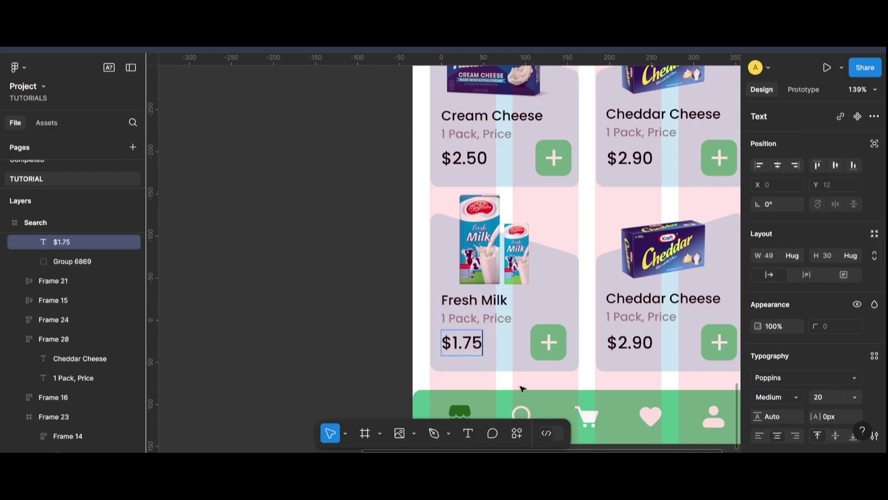
scroll(522, 389, down, 2)
key(Escape)
- Put the mayonnaise image on the lower-right card and title it 'Mayonnaise'
scroll(614, 253, down, 3)
drag(288, 85, 489, 250)
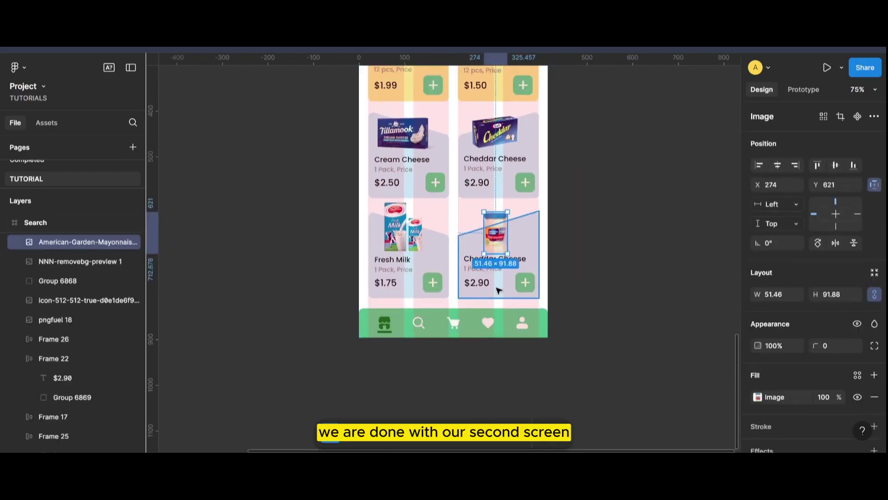
scroll(489, 249, up, 3)
drag(509, 191, 511, 191)
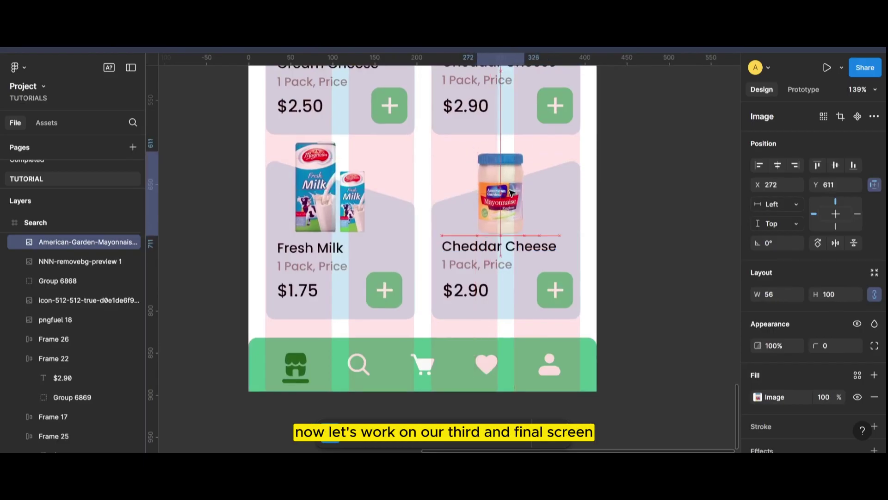
double_click(499, 246)
text(M)
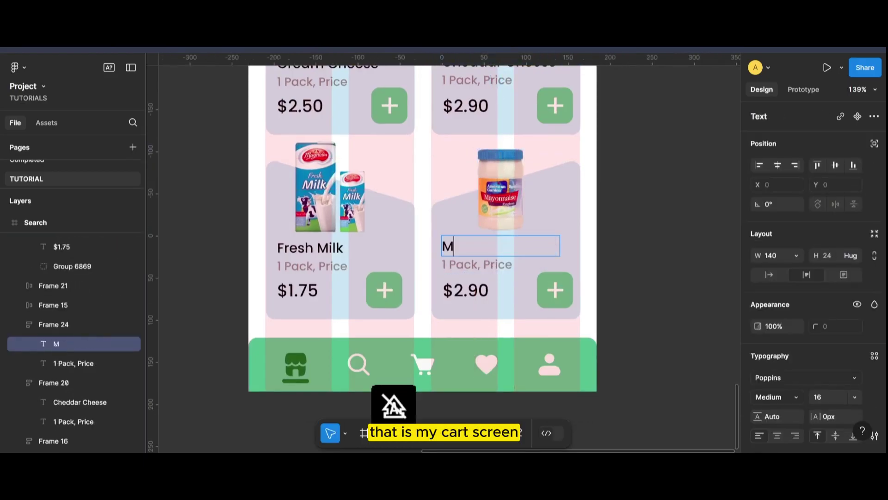
text(ayonnaise)
click(630, 228)
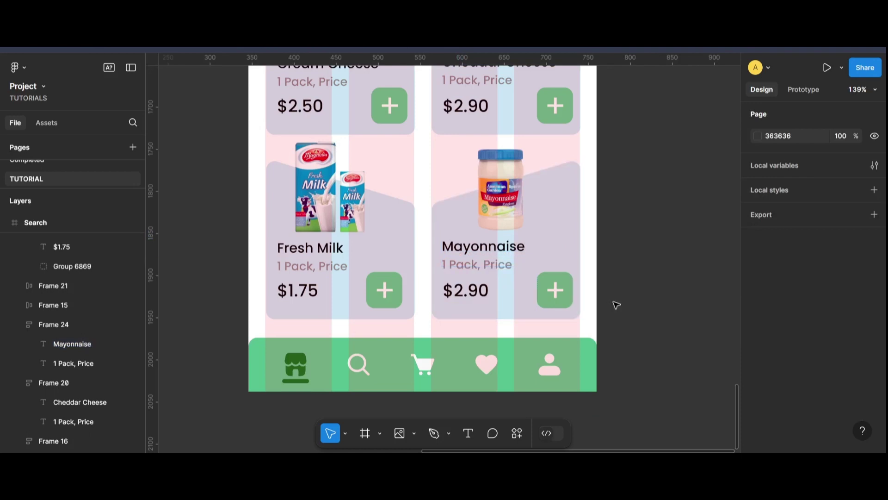
- Give the Fresh Milk and Mayonnaise card backgrounds a pink fill
click(278, 222)
shift+click(564, 266)
click(758, 416)
drag(665, 309, 703, 309)
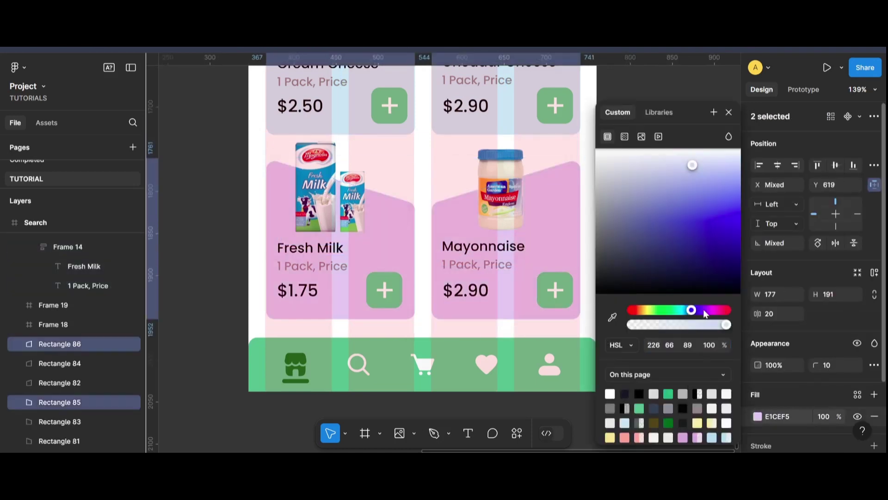
drag(694, 165, 728, 160)
click(226, 282)
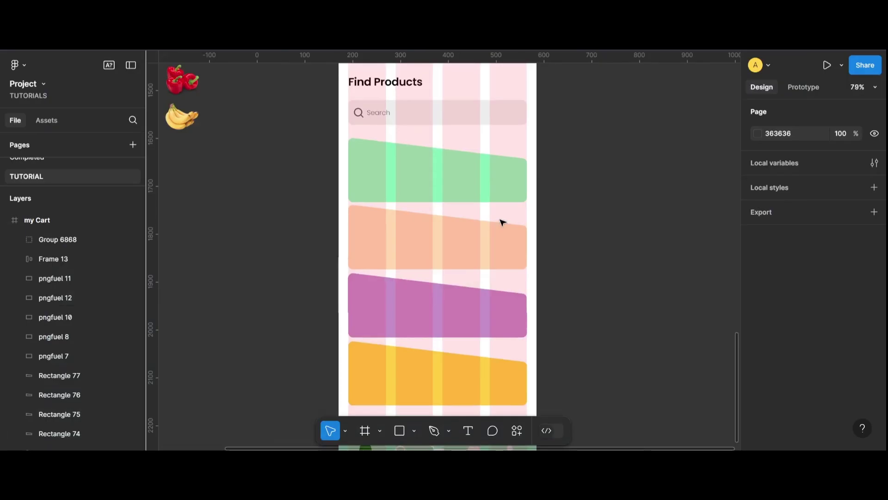
scroll(392, 190, down, 2)
- Shorten the green cart card and move the six lower product cards off the phone screen
scroll(407, 184, up, 2)
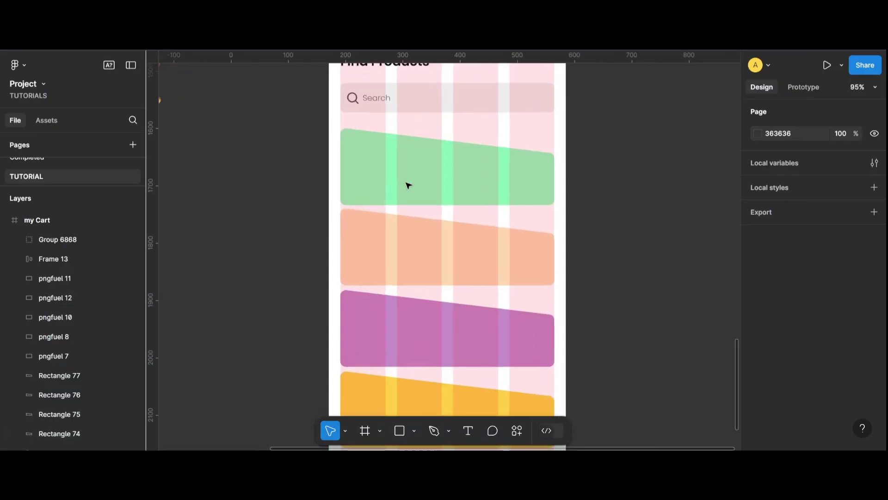
click(419, 194)
drag(438, 205, 440, 183)
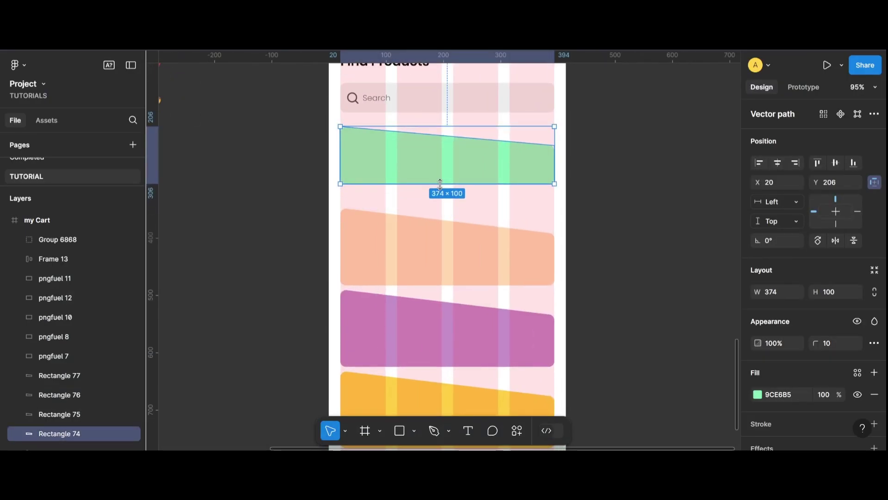
click(570, 217)
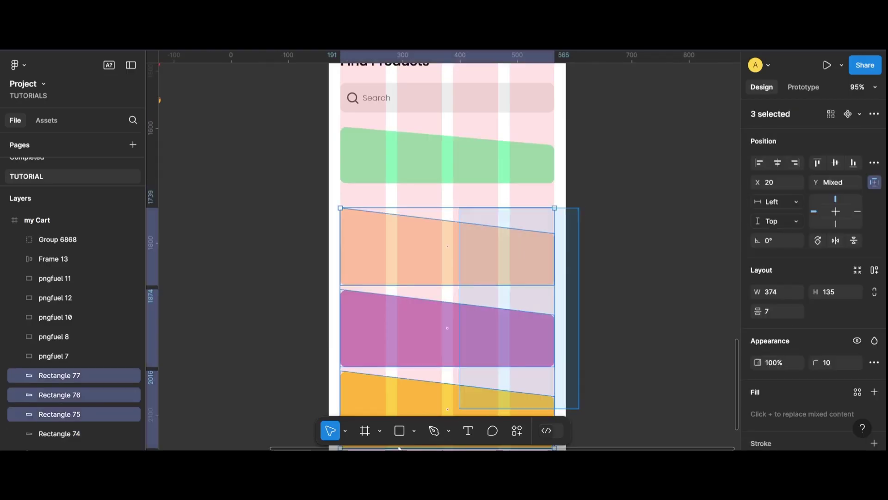
drag(578, 217, 341, 416)
drag(438, 309, 472, 310)
drag(639, 309, 710, 287)
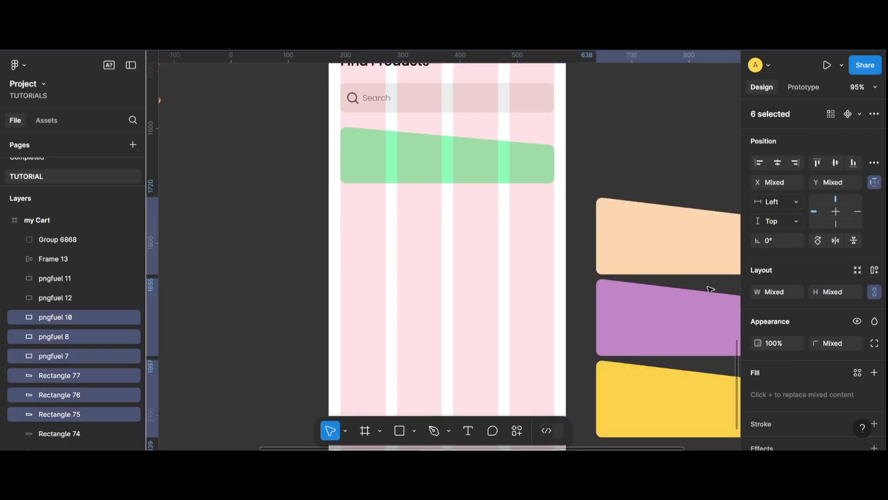
click(500, 172)
click(611, 245)
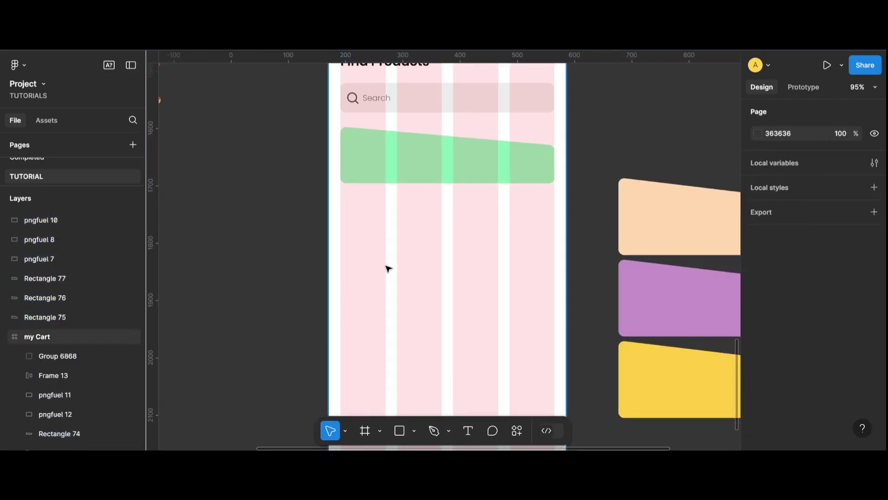
- Rearrange the banana, egg basket and ginger images, and place the pepper image on the green card
scroll(387, 269, down, 3)
drag(209, 117, 295, 160)
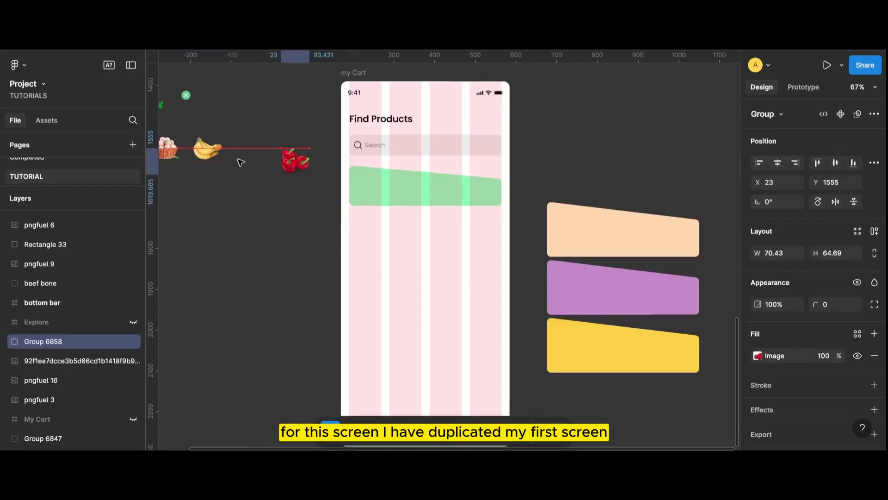
drag(221, 152, 249, 189)
drag(166, 148, 263, 135)
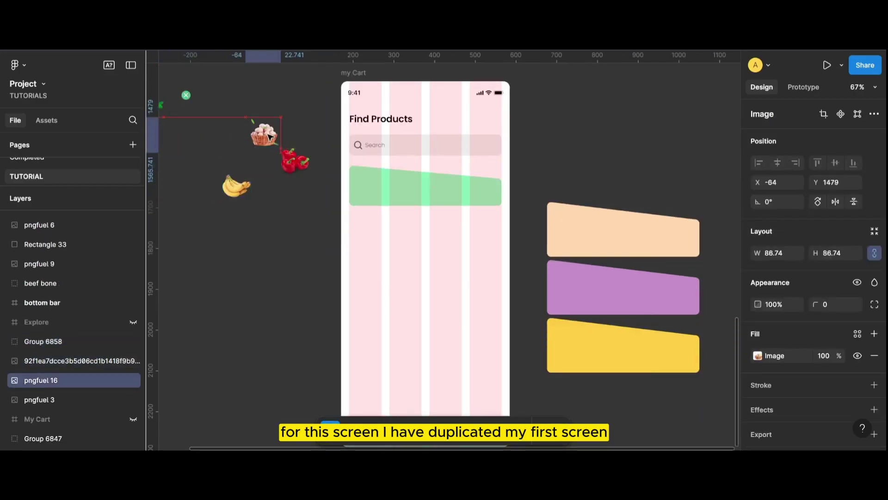
scroll(277, 139, left, 2)
drag(198, 104, 273, 154)
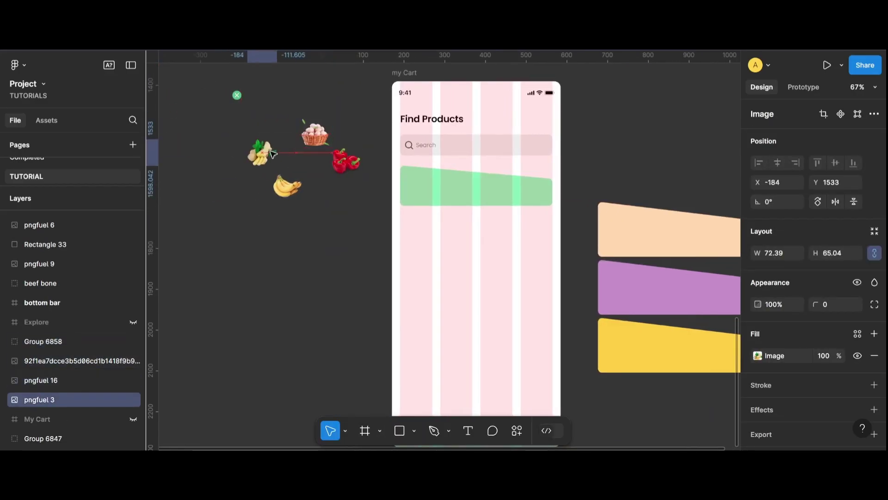
mouse_move(341, 163)
mouse_down()
mouse_move(417, 188)
mouse_move(419, 206)
mouse_up()
scroll(417, 191, up, 2)
scroll(417, 191, up, 2)
scroll(416, 191, up, 1)
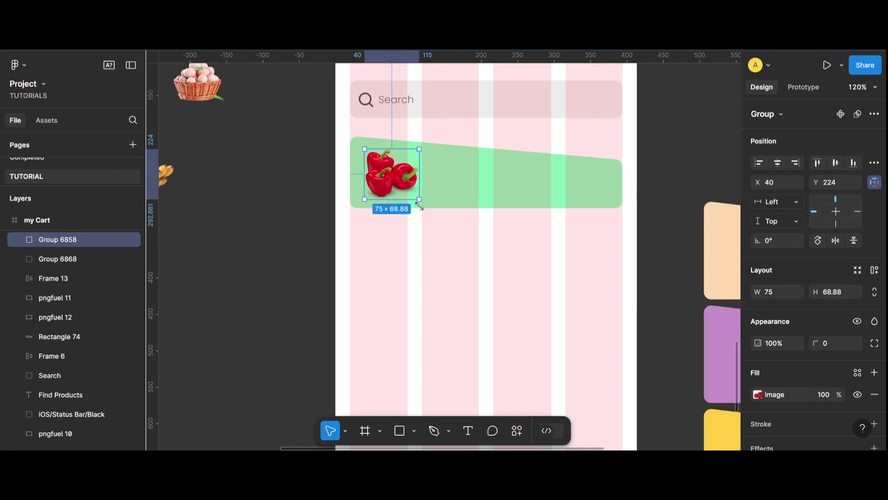
- Duplicate the Find Products heading onto the green card, bring it to front, and retype it 'Bell Pepper'
click(314, 232)
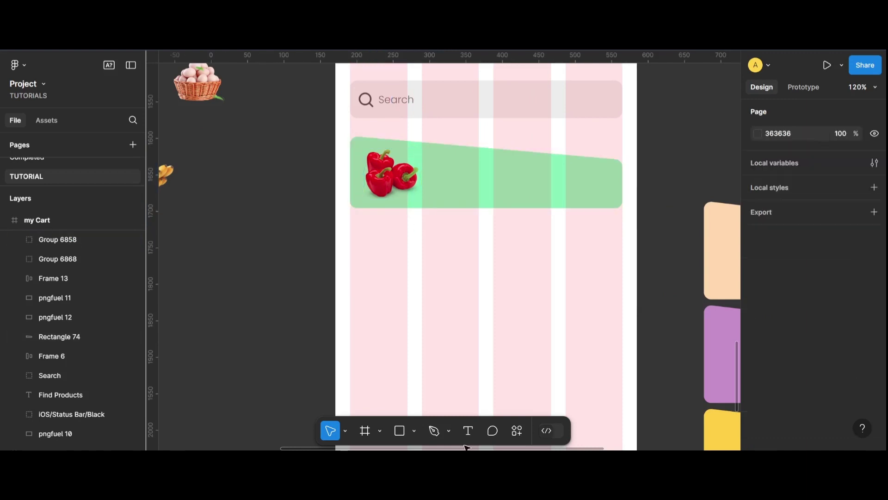
scroll(444, 168, up, 2)
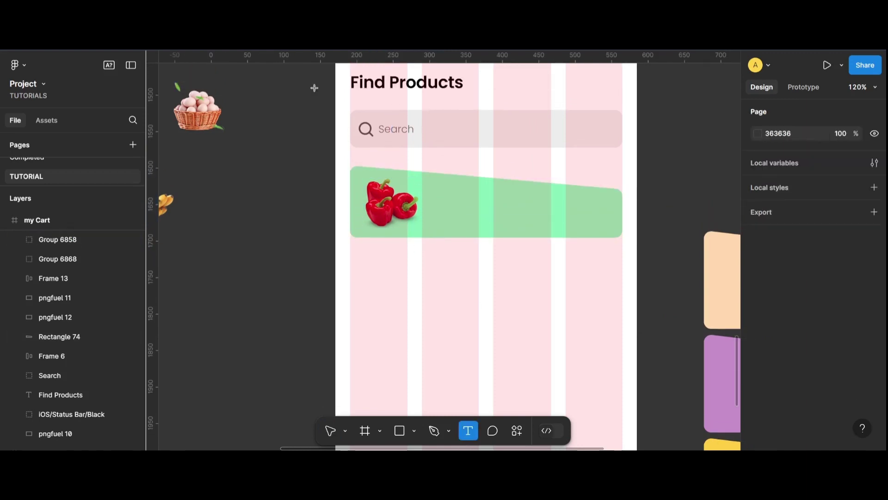
click(437, 85)
key(ctrl+d)
click(517, 217)
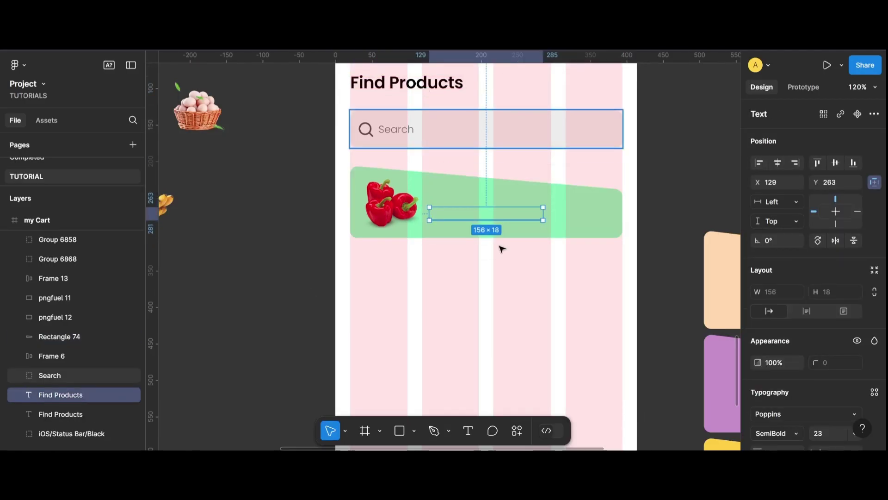
right_click(499, 216)
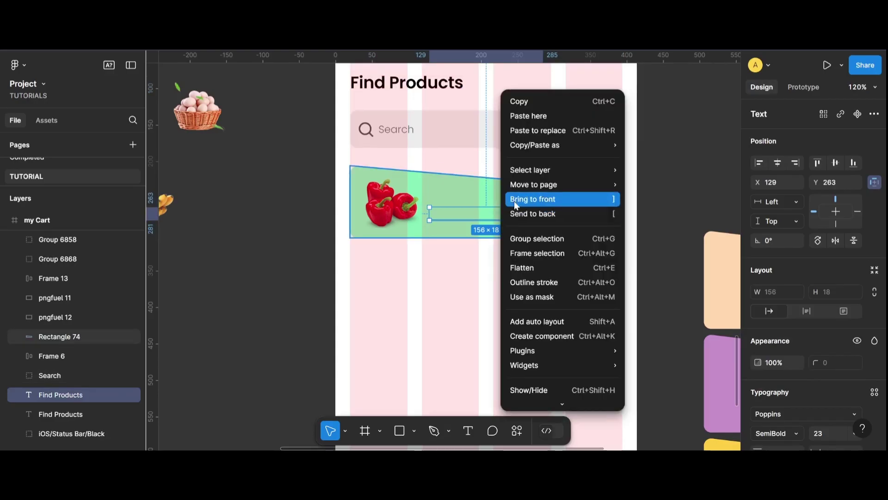
click(514, 200)
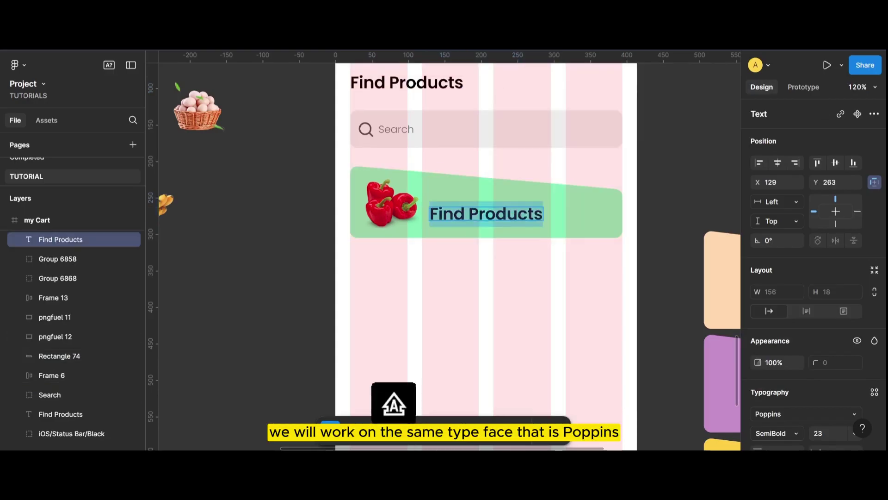
text(Be)
text(ll)
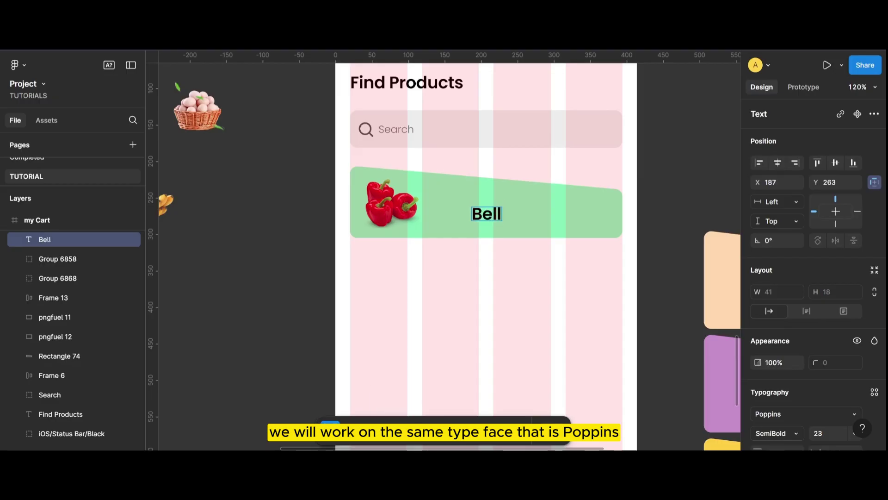
text( Pepper)
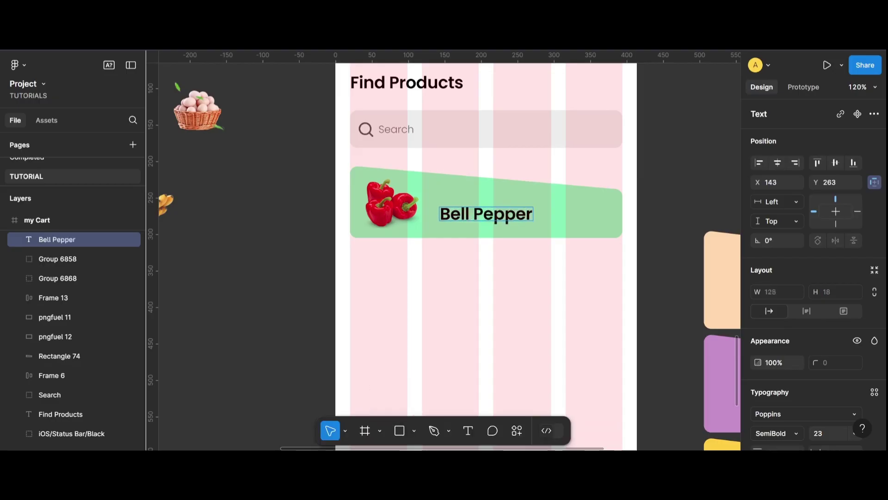
key(ctrl+shift+Left)
key(ctrl+shift+Left)
- Set the Bell Pepper label to Medium weight, font size 16
scroll(838, 340, down, 3)
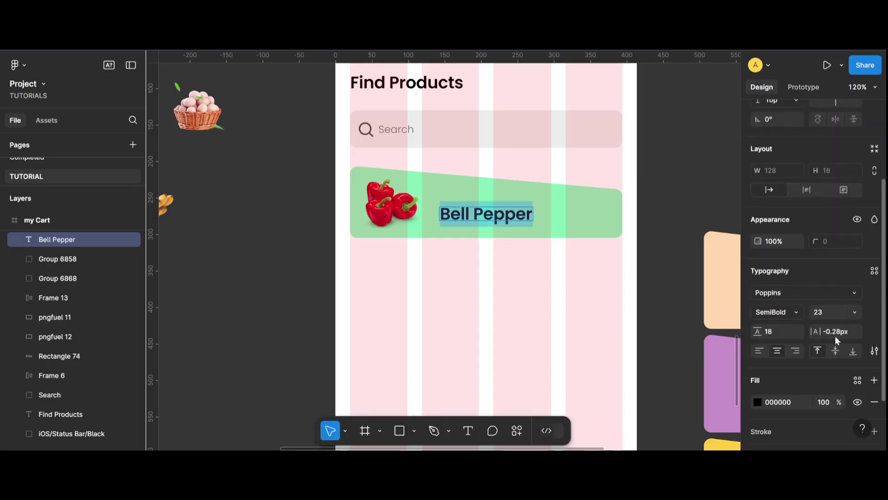
click(799, 315)
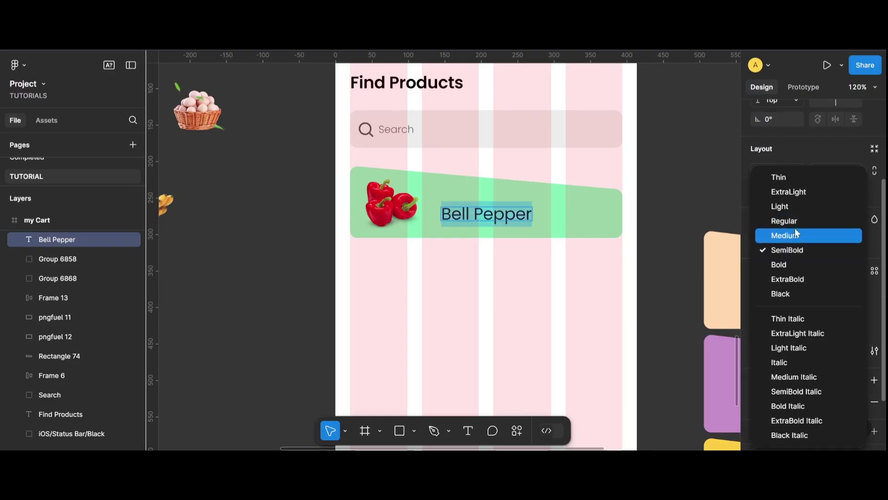
click(797, 232)
click(829, 313)
text(18)
key(Return)
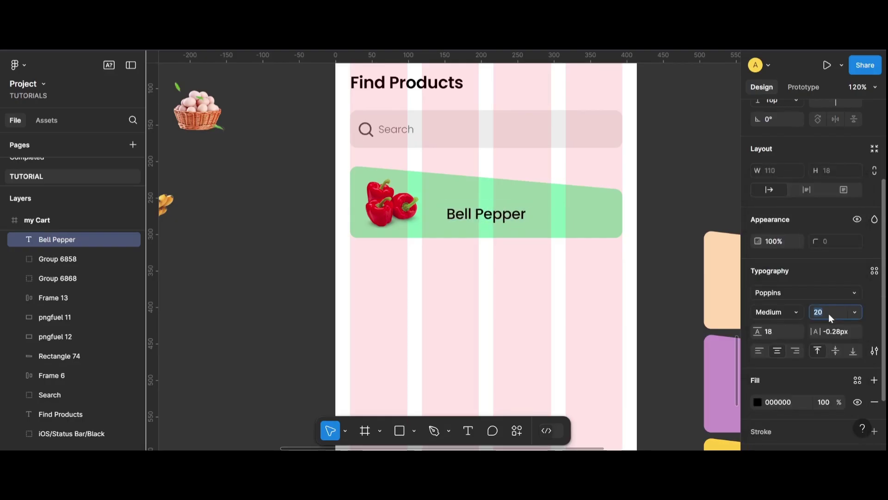
key(Down)
key(Down)
key(Escape)
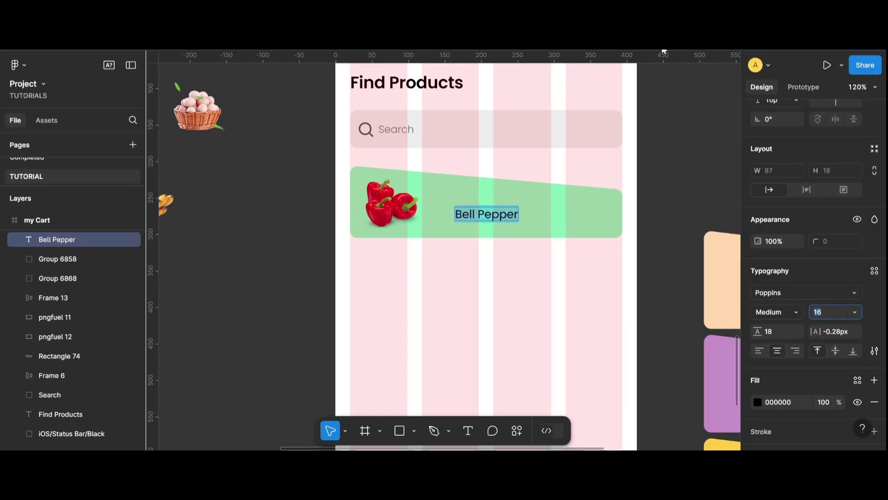
key(Escape)
- Move the Bell Pepper label beside the pepper image
click(316, 254)
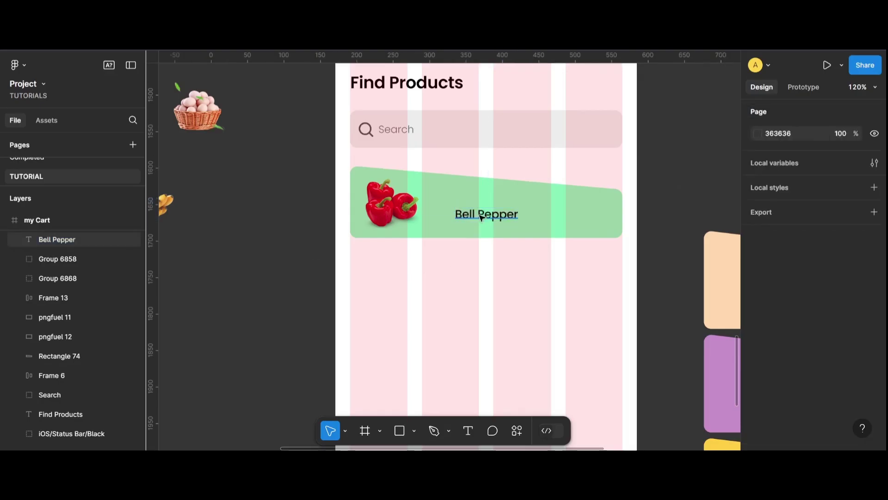
drag(481, 214, 448, 197)
click(452, 202)
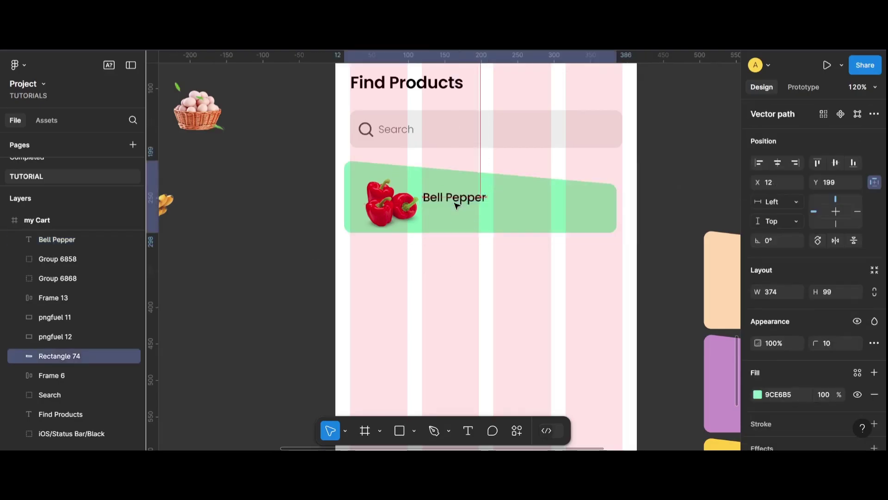
click(323, 256)
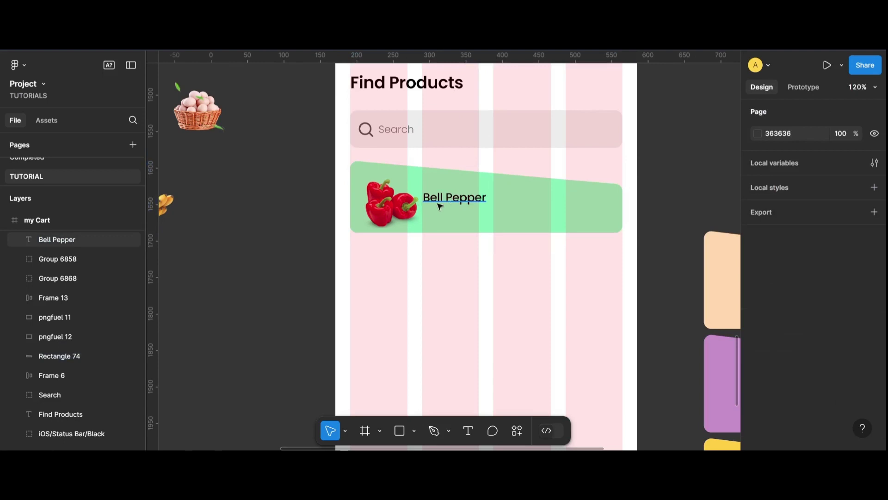
click(440, 206)
- Type a 'My Cart' heading at top-left and start a '6pcs' quantity line under Bell Pepper
text(my)
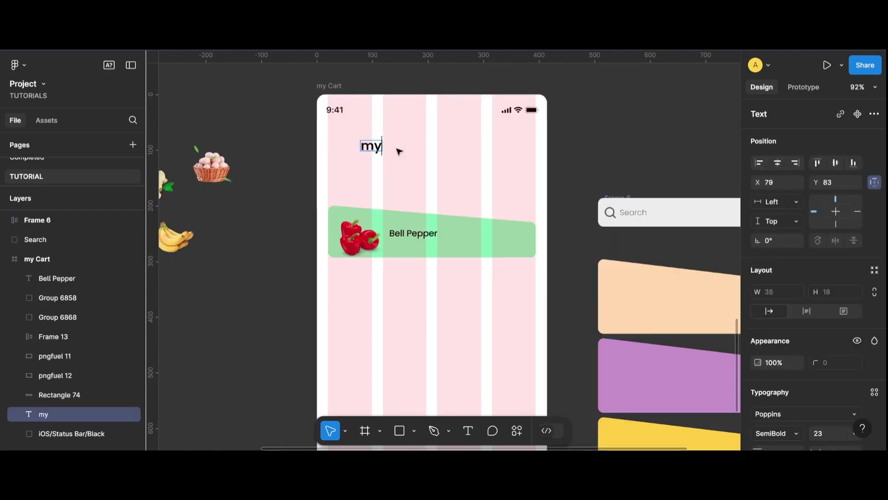
key(BackSpace)
key(BackSpace)
key(Caps_Lock)
text(My c)
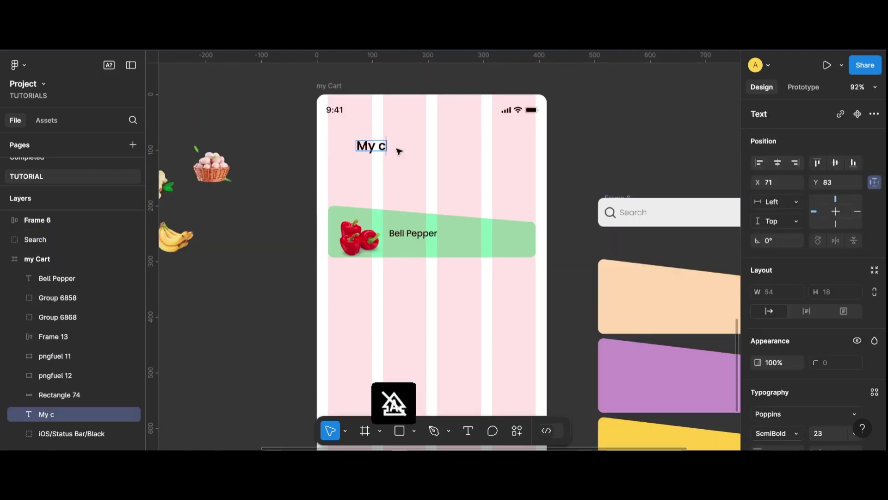
key(BackSpace)
text(Cart)
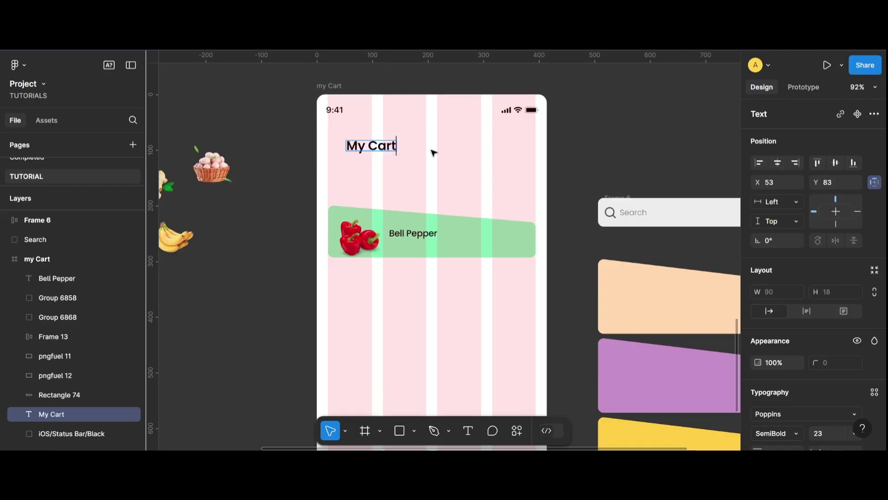
key(Escape)
drag(379, 152, 360, 150)
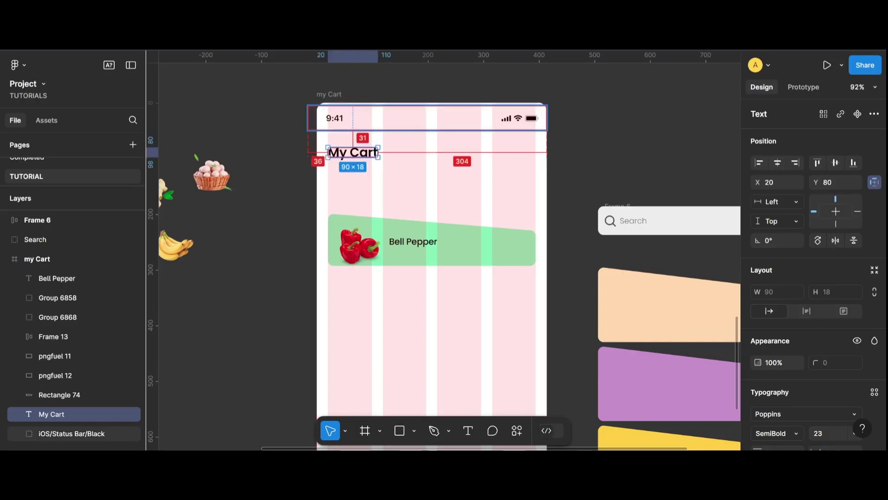
scroll(344, 201, up, 5)
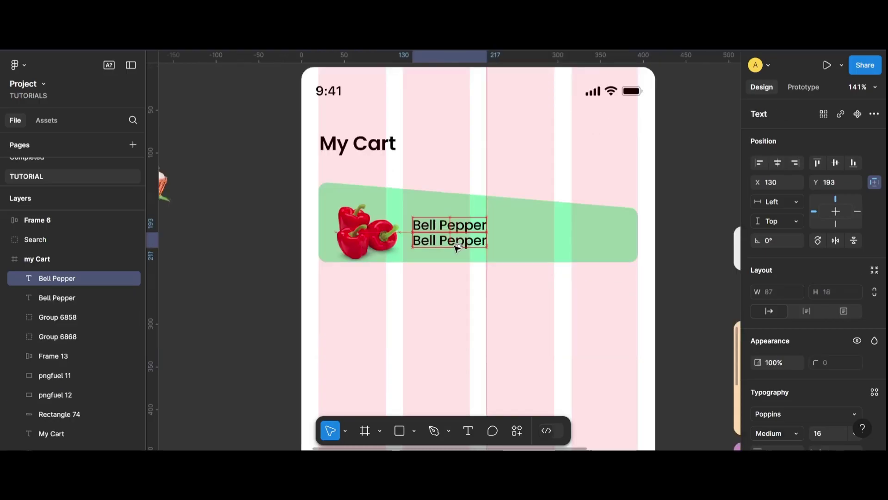
double_click(457, 240)
text(6pcs)
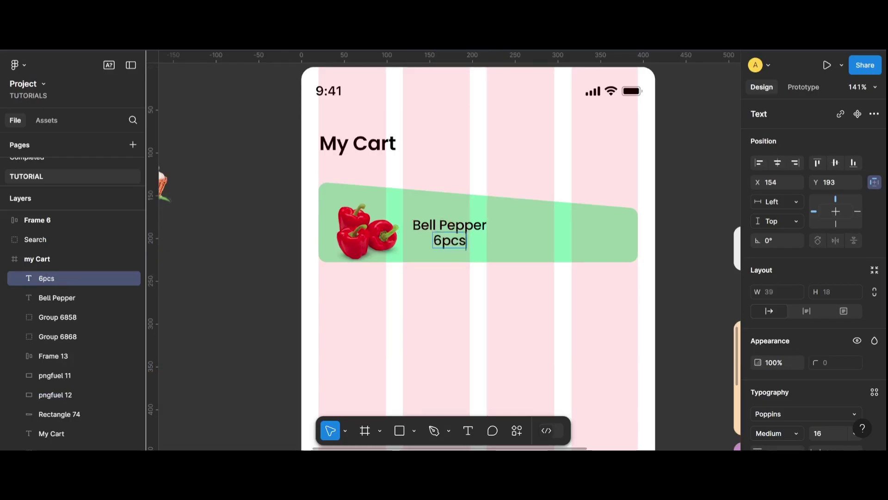
text(, Prii)
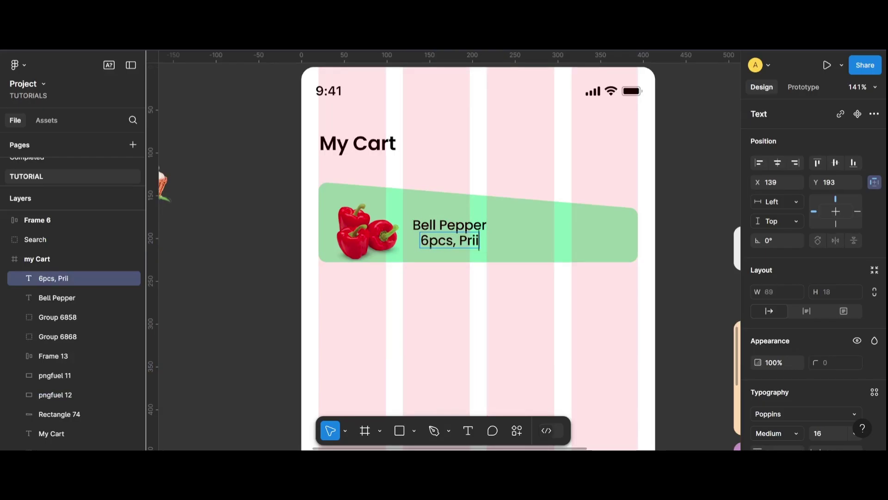
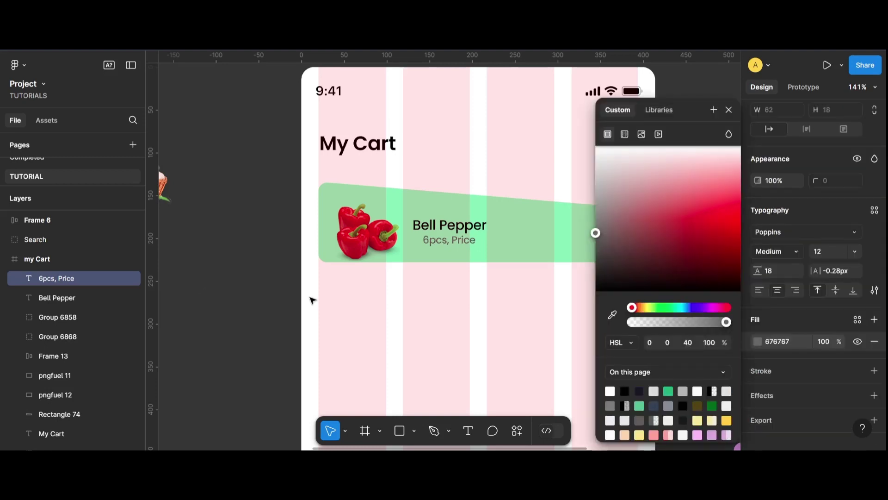
- Stack the 'Bell Pepper' and '6pcs, Price' labels into one auto-layout block
click(313, 301)
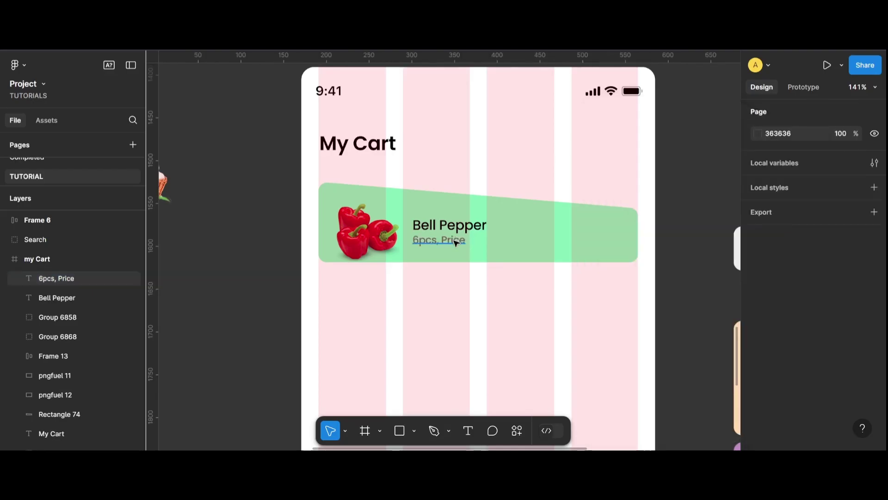
drag(456, 242, 454, 217)
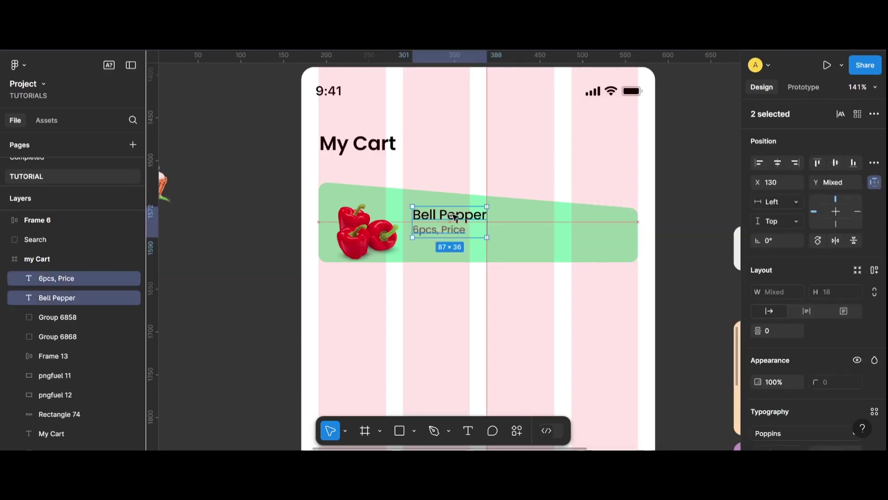
key(shift+a)
- Raise the slanted green card's top edge to make it slightly taller
click(542, 207)
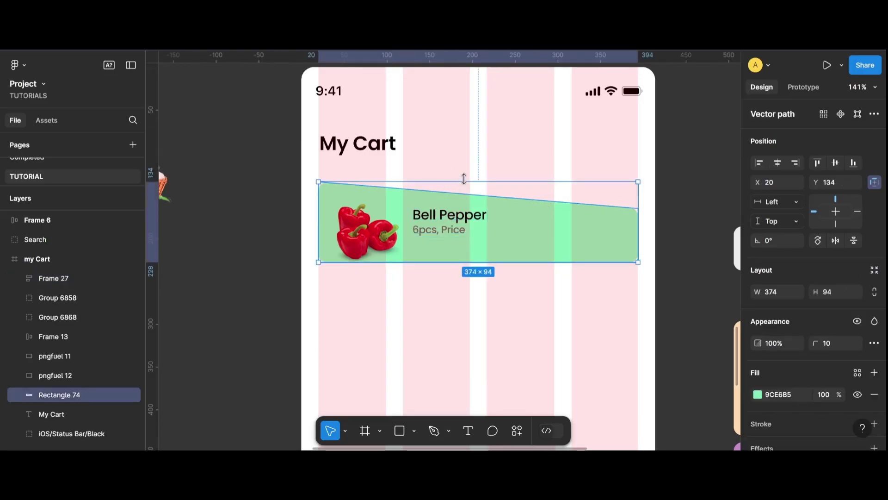
drag(464, 182, 465, 178)
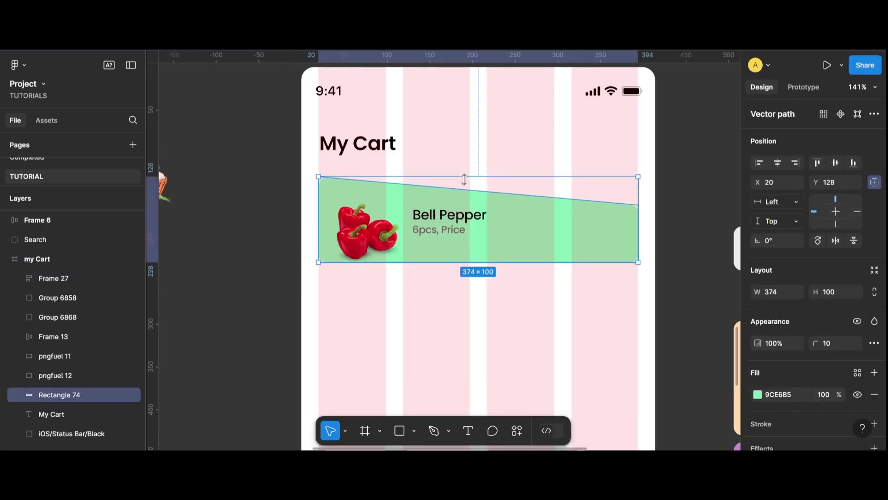
click(250, 283)
- Nudge the pepper image and the text block into place within the card
click(374, 237)
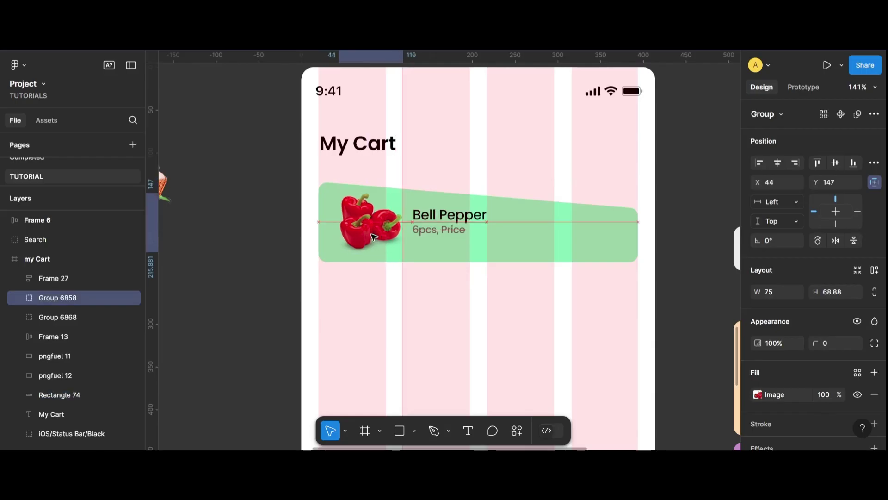
drag(374, 237, 371, 236)
drag(428, 235, 435, 229)
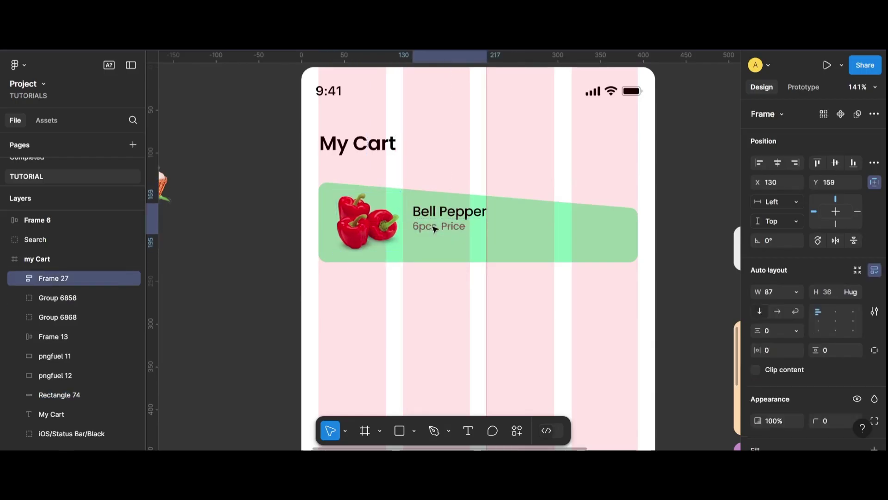
click(234, 290)
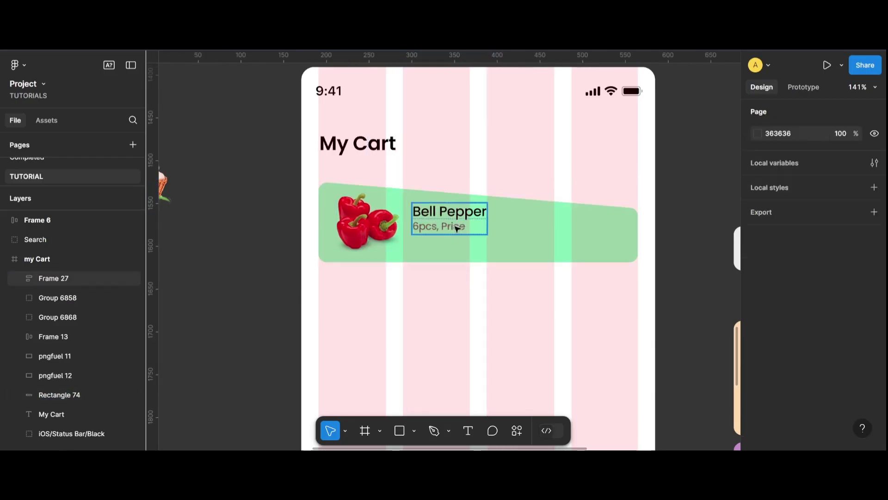
drag(457, 228, 458, 229)
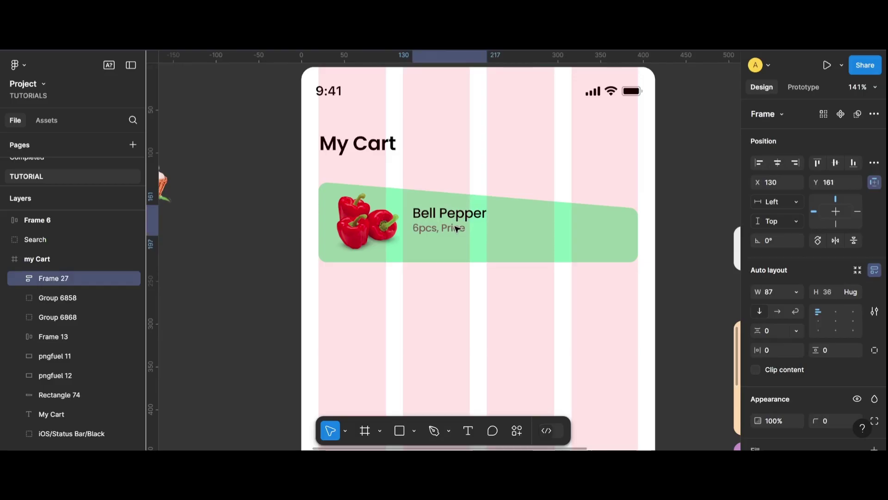
click(225, 244)
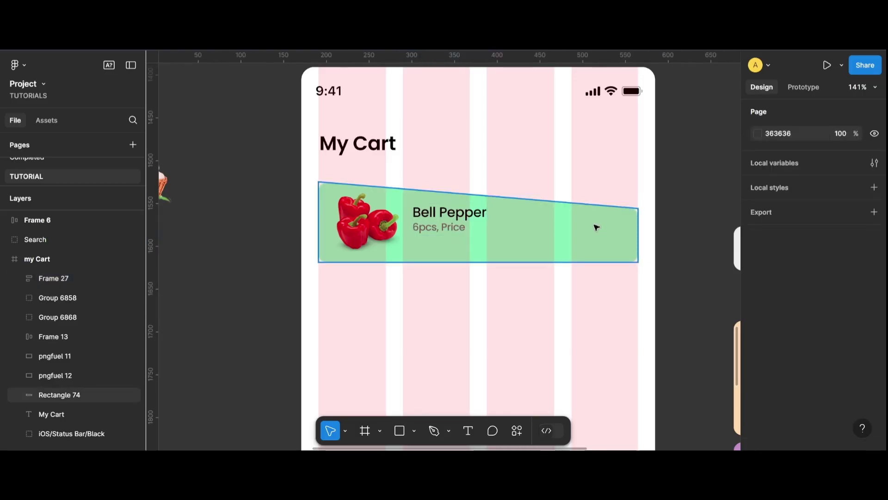
- Alt-drag a copy of the Bell Pepper title to the card's lower right and retype it '$ 1.50'
scroll(559, 279, down, 2)
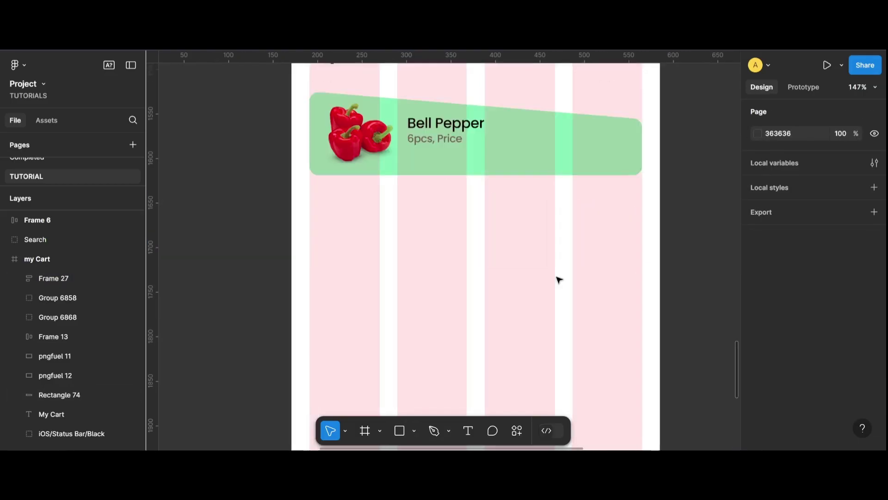
scroll(559, 279, down, 2)
scroll(601, 226, down, 1)
scroll(601, 227, up, 2)
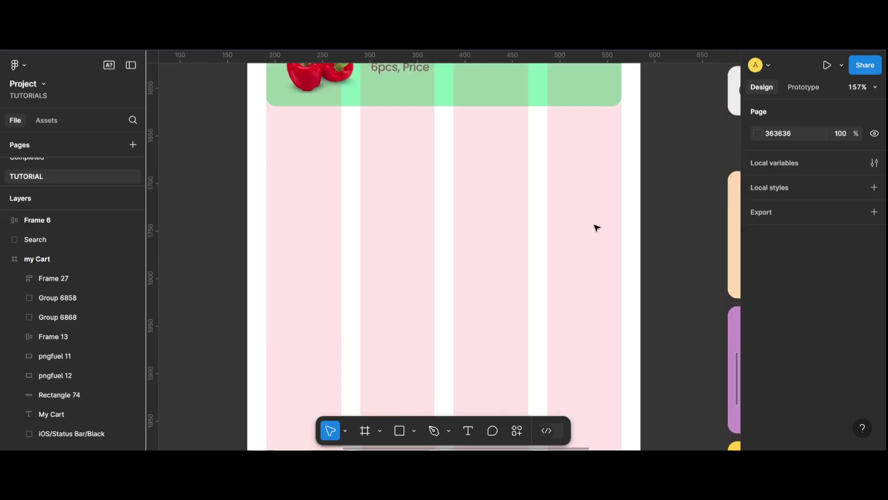
scroll(596, 229, up, 3)
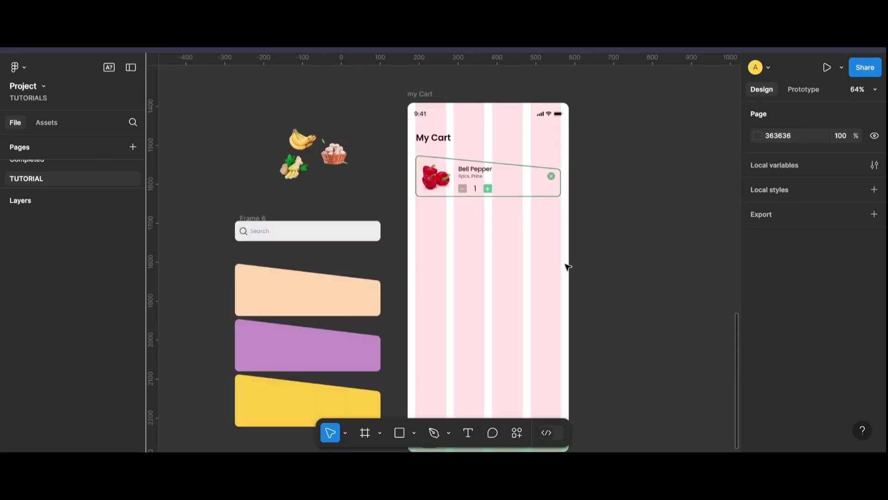
scroll(577, 236, up, 1)
scroll(613, 224, up, 2)
scroll(565, 212, up, 2)
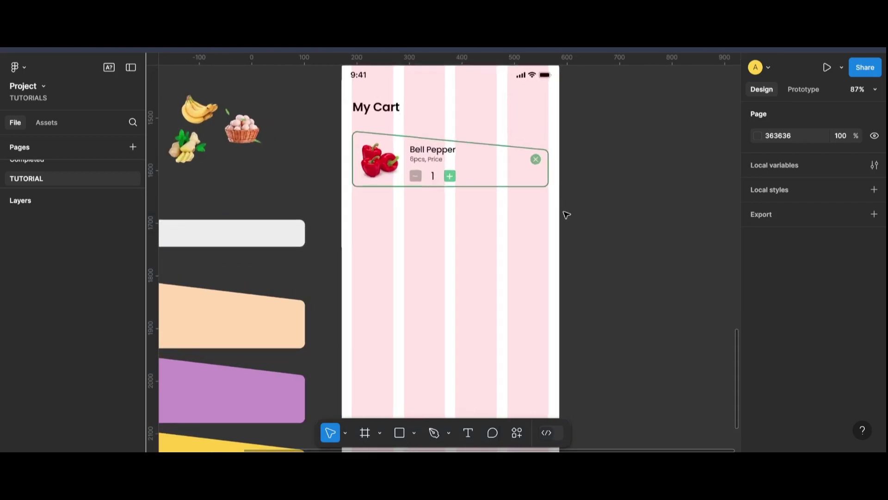
scroll(445, 223, up, 1)
scroll(446, 224, up, 1)
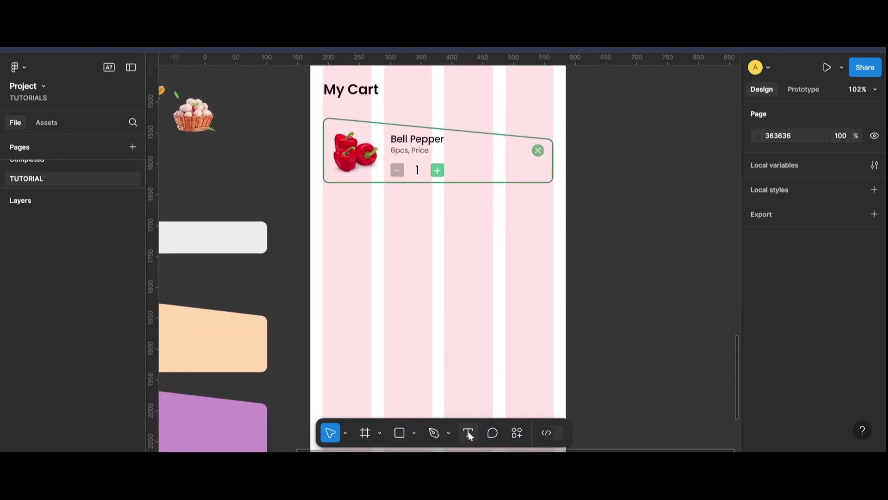
double_click(427, 140)
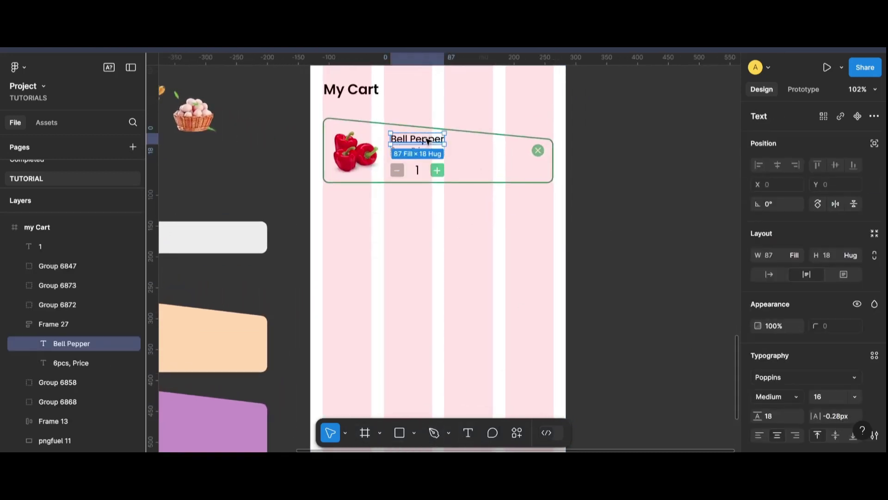
drag(426, 141, 507, 171)
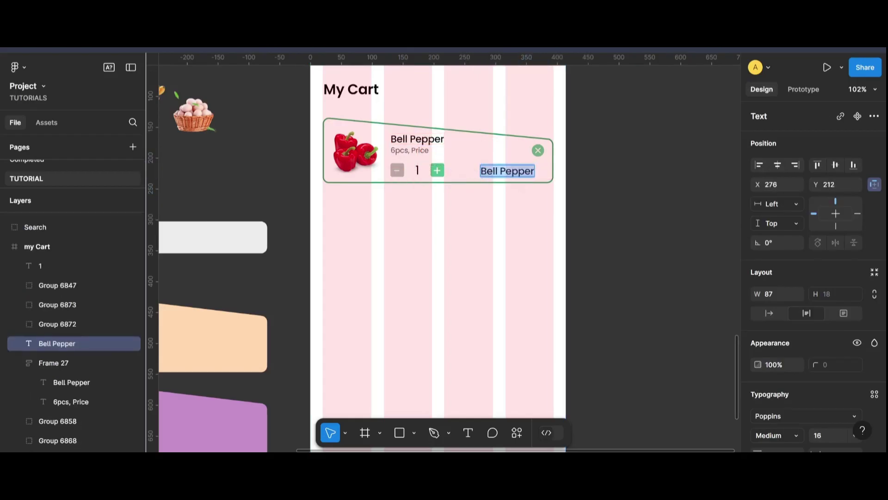
text($ 1.50)
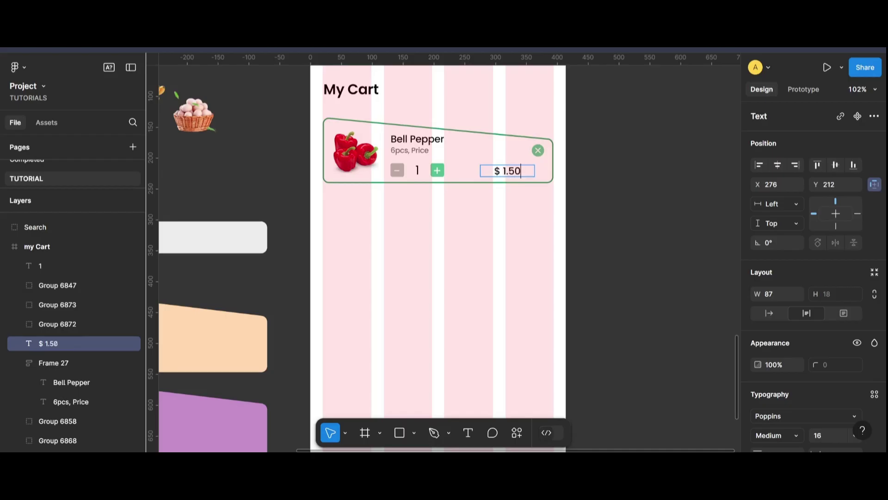
click(598, 181)
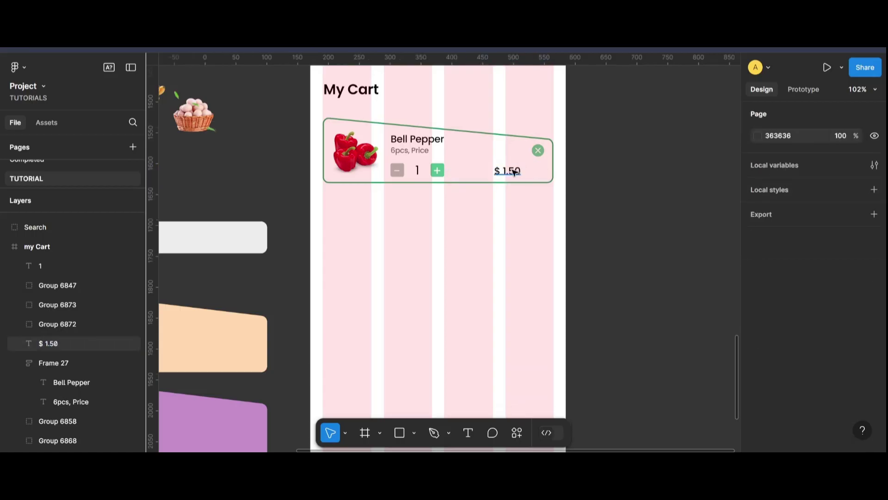
- Align the $ 1.50 price with the card's quantity buttons
drag(514, 174, 510, 174)
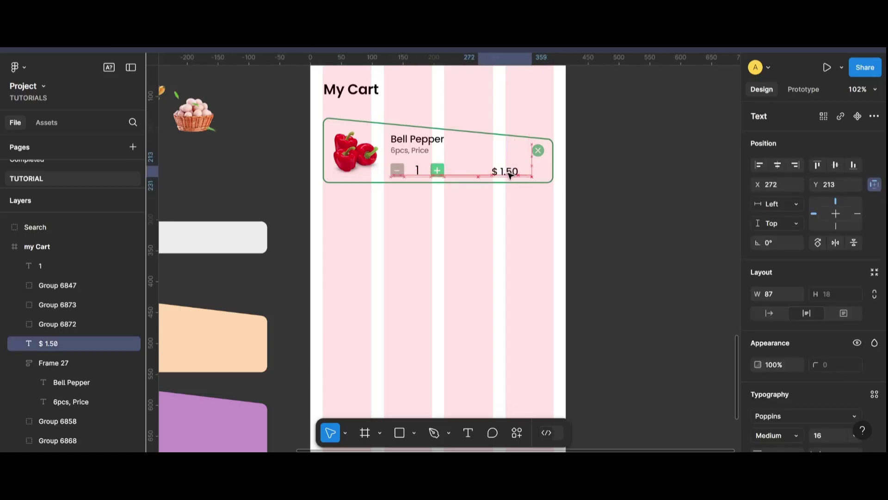
drag(509, 174, 510, 171)
key(Escape)
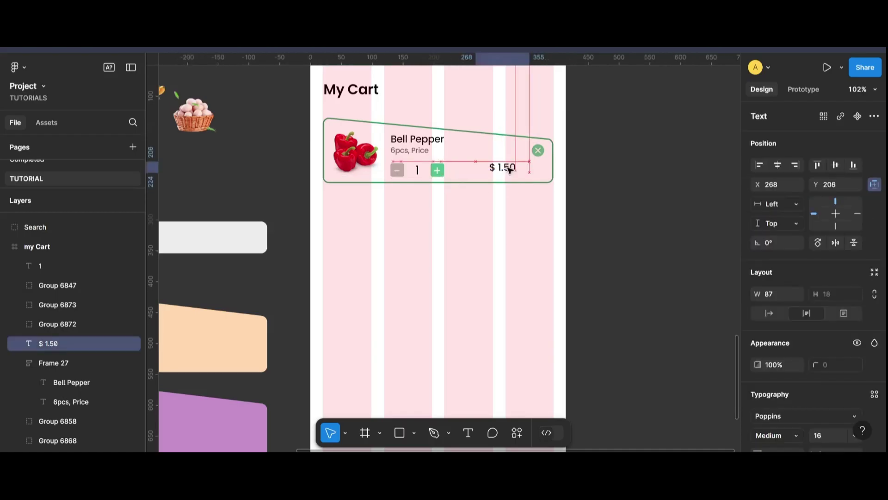
click(656, 244)
- Alt-drag a duplicate of the whole Bell Pepper card directly below the original
drag(590, 145, 334, 202)
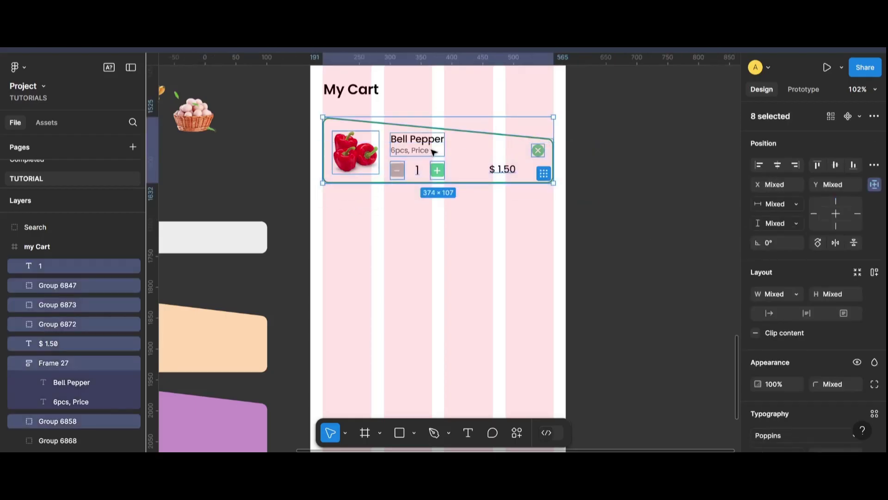
drag(432, 156, 429, 221)
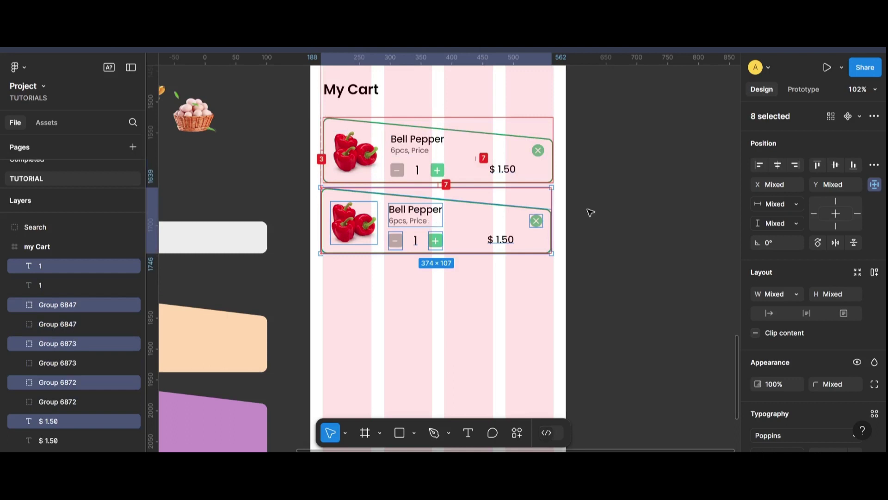
click(630, 206)
ctrl+scroll(590, 216, up, 2)
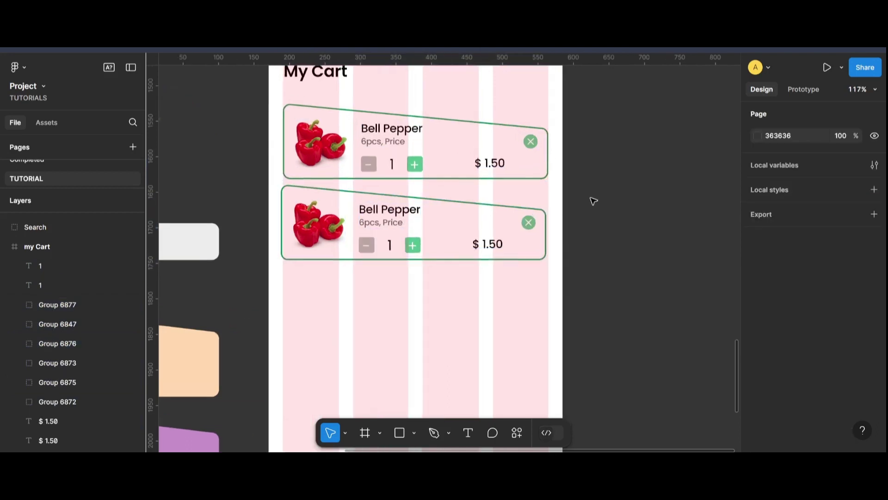
drag(589, 198, 293, 281)
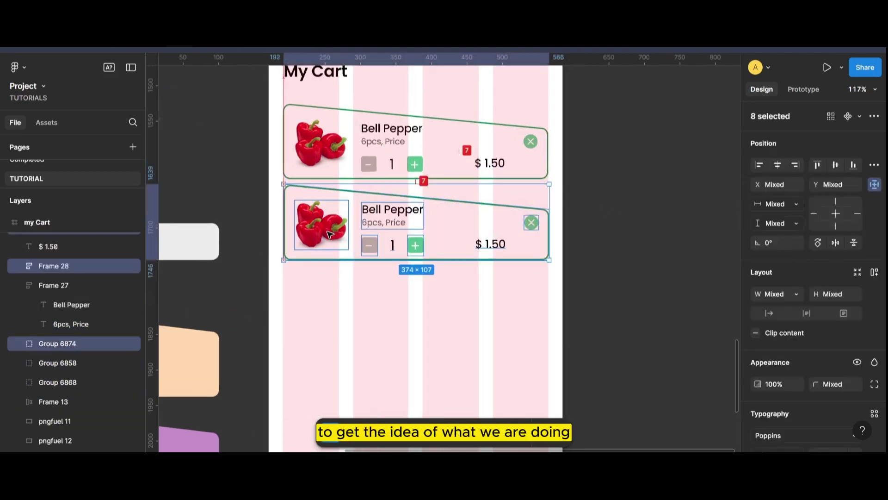
click(611, 228)
ctrl+scroll(611, 227, down, 2)
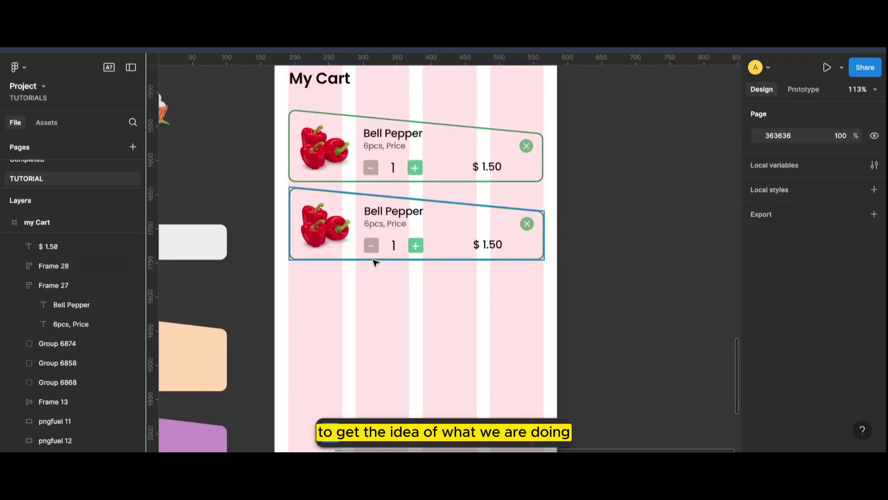
scroll(620, 450, left, 3)
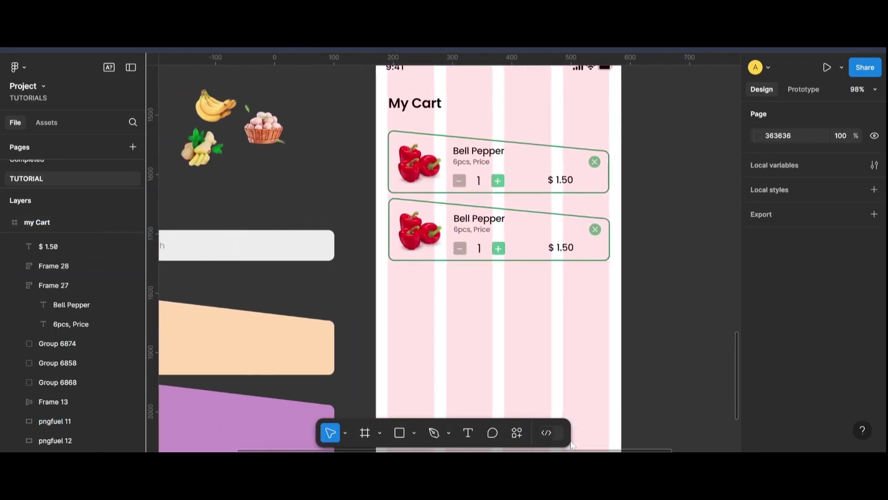
- Replace the second card's pepper image with the egg basket image
click(424, 249)
key(Delete)
click(263, 127)
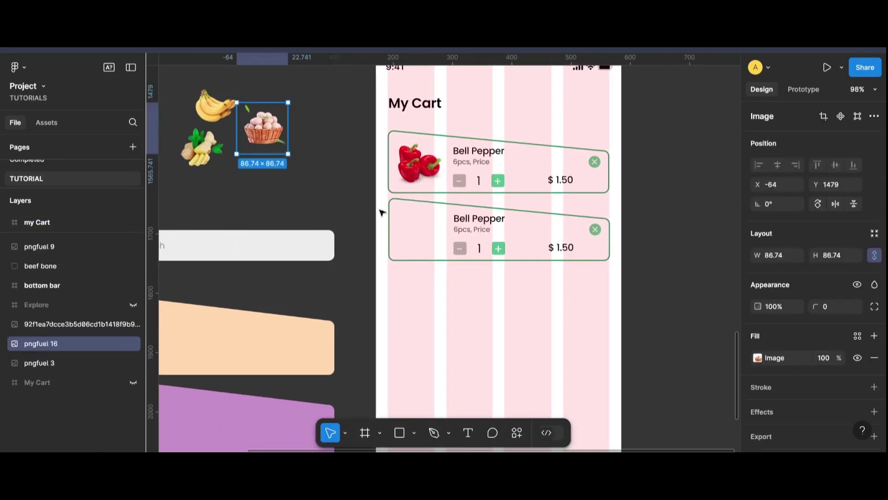
mouse_move(264, 127)
mouse_down()
mouse_move(416, 227)
mouse_move(442, 260)
mouse_up()
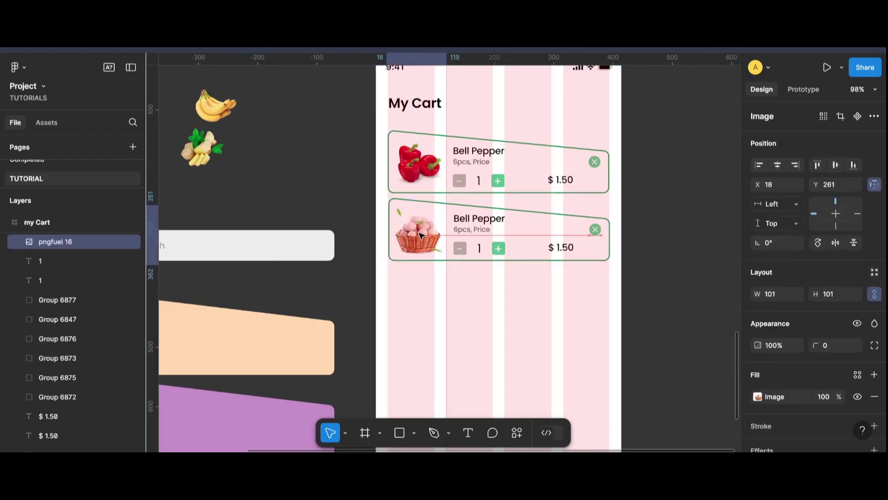
drag(423, 229, 421, 232)
click(453, 272)
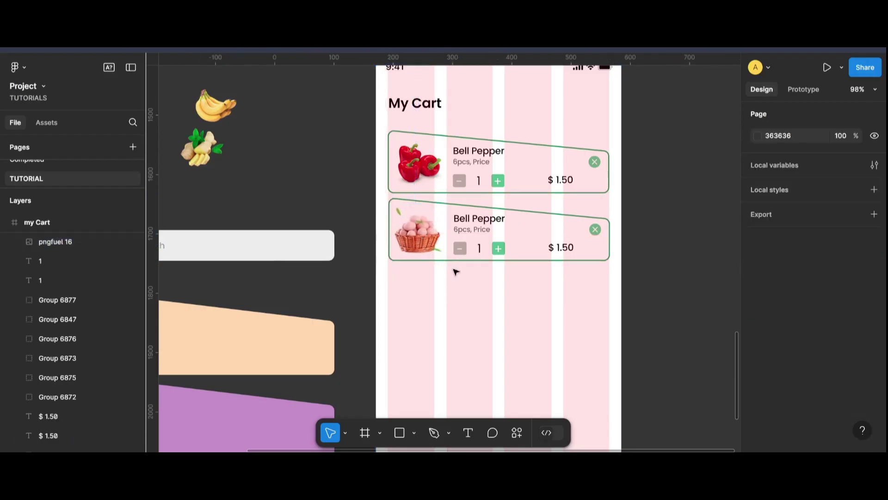
- Retype the second card's title to read Red Barn Eggs
double_click(479, 219)
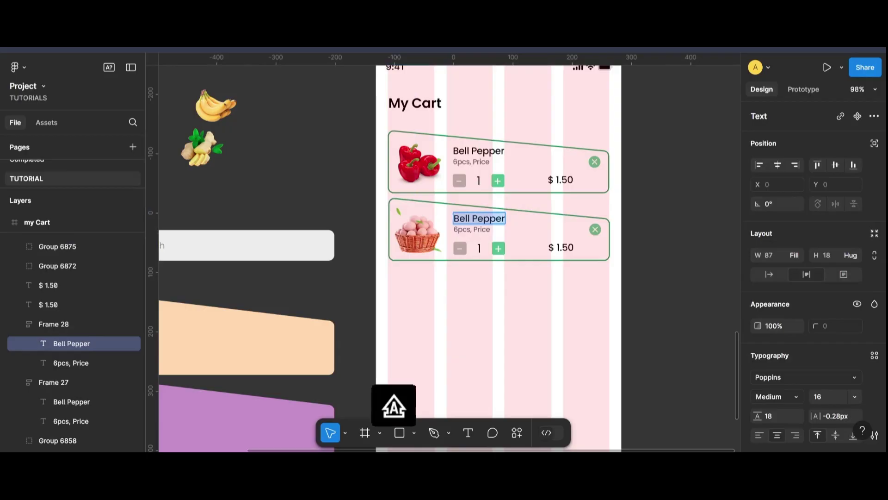
text(Red E)
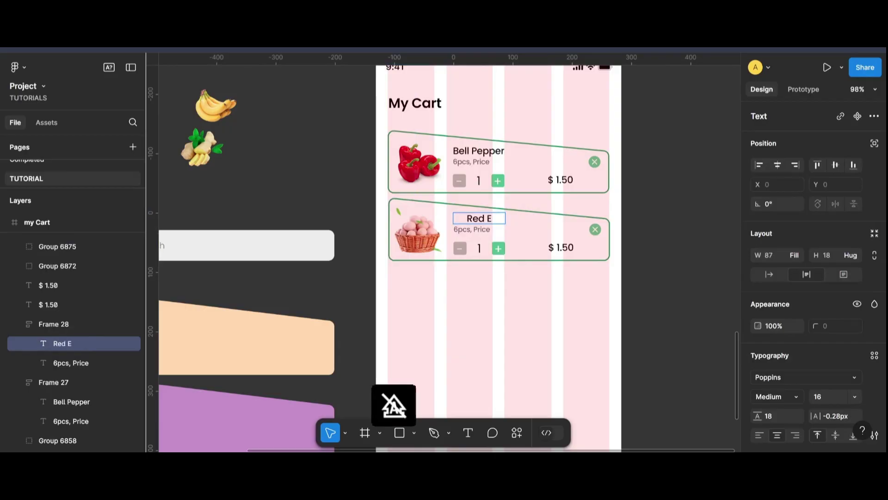
text(ggs)
key(Escape)
key(Escape)
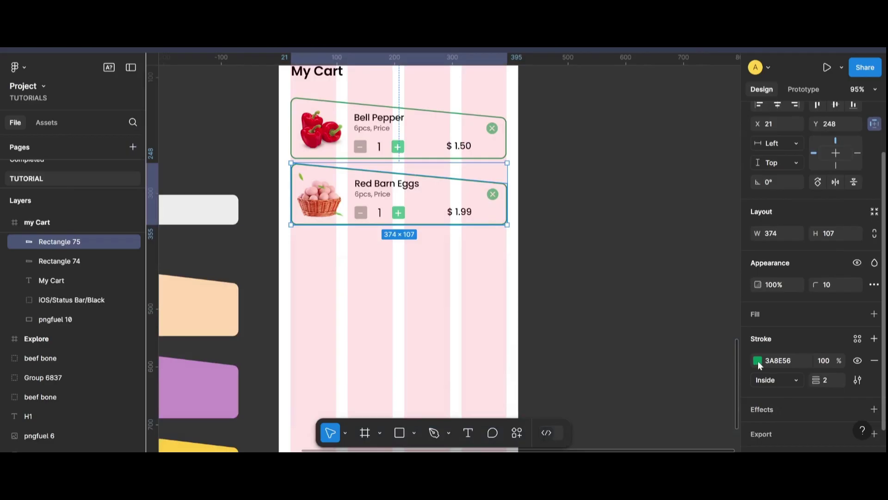
click(758, 361)
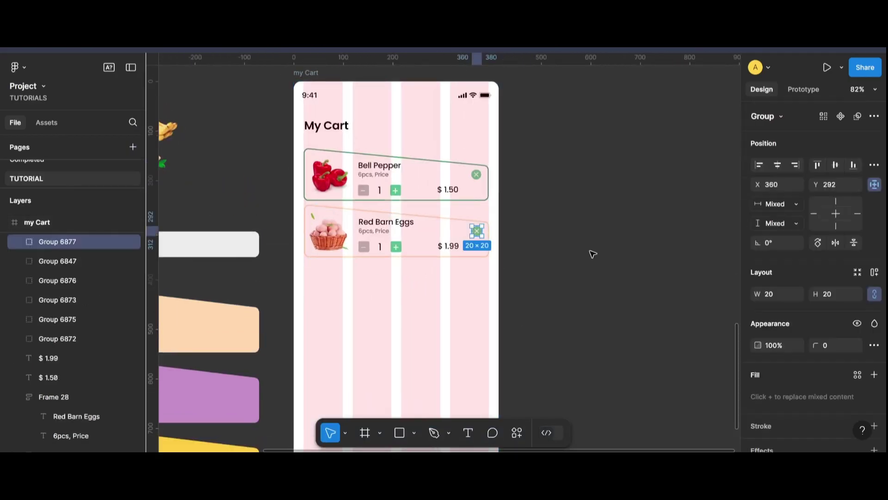
- Make the eggs card's remove and plus icons peach using the eyedropper
click(758, 380)
click(657, 407)
click(555, 259)
scroll(456, 248, down, 1)
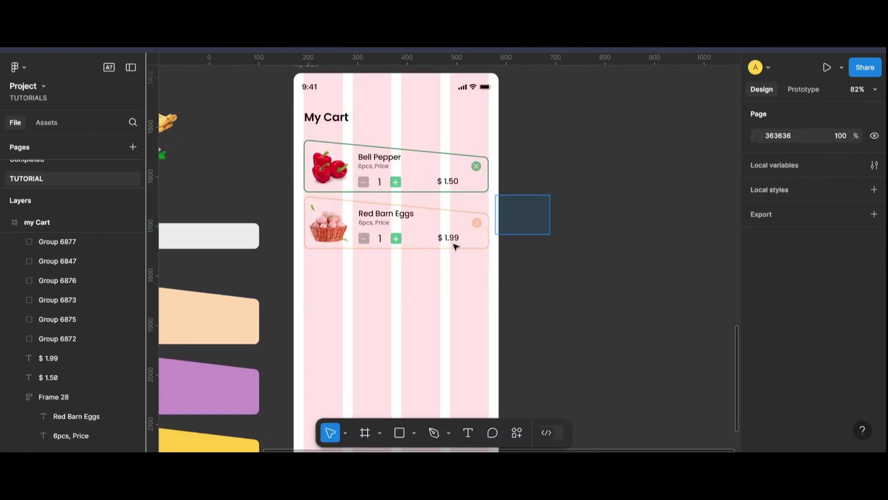
click(396, 238)
scroll(396, 239, down, 3)
click(757, 363)
click(612, 317)
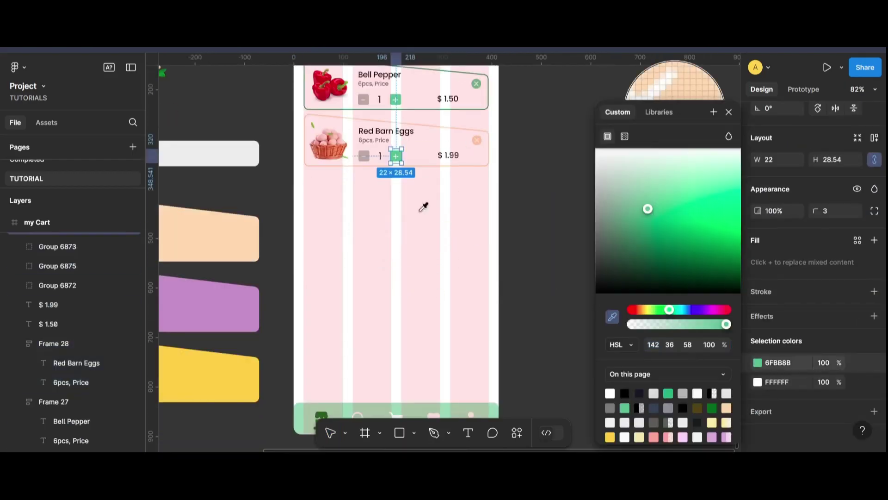
key(Escape)
- Duplicate the eggs card and place the copy evenly spaced below it
drag(546, 131, 301, 191)
key(ctrl+d)
drag(390, 131, 392, 193)
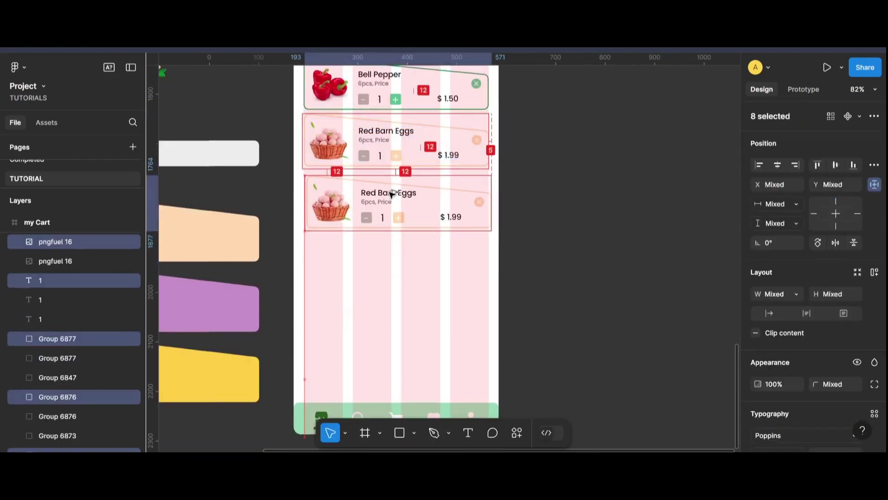
scroll(479, 227, up, 5)
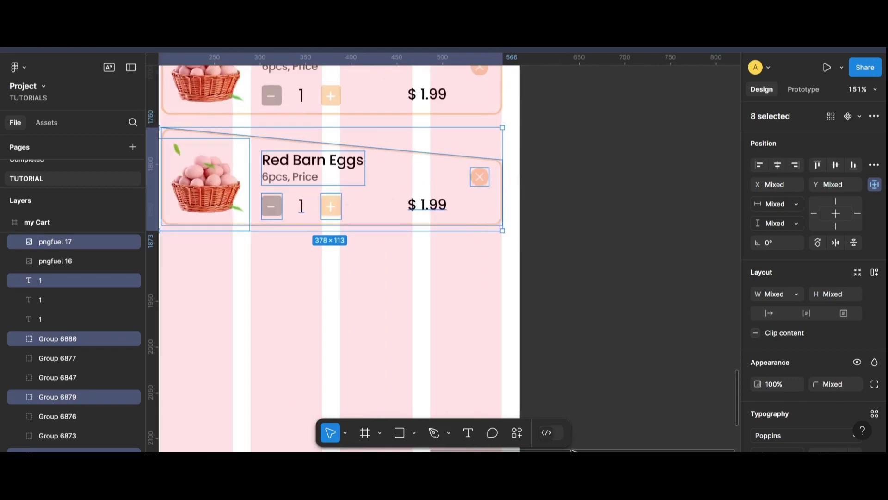
scroll(572, 451, up, 3)
drag(483, 251, 456, 271)
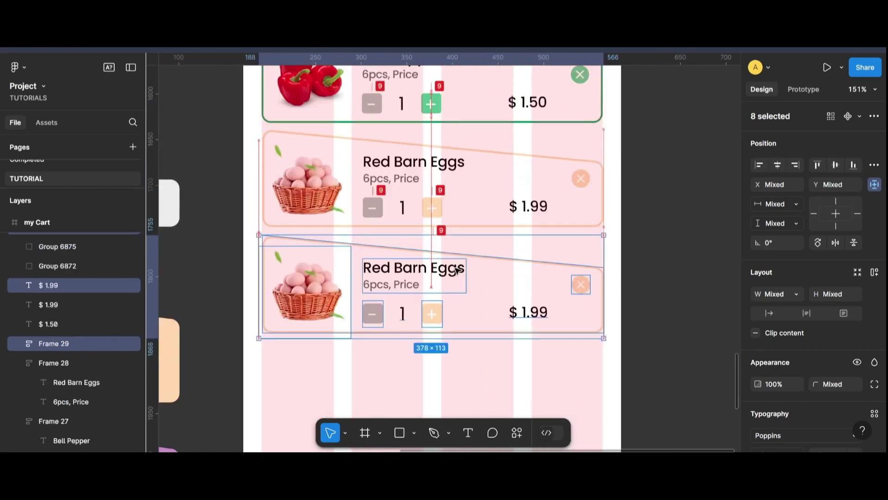
click(641, 242)
- Rename the third card's title to Organic Banana and widen it to one line
scroll(378, 284, down, 2)
scroll(379, 283, up, 3)
double_click(377, 273)
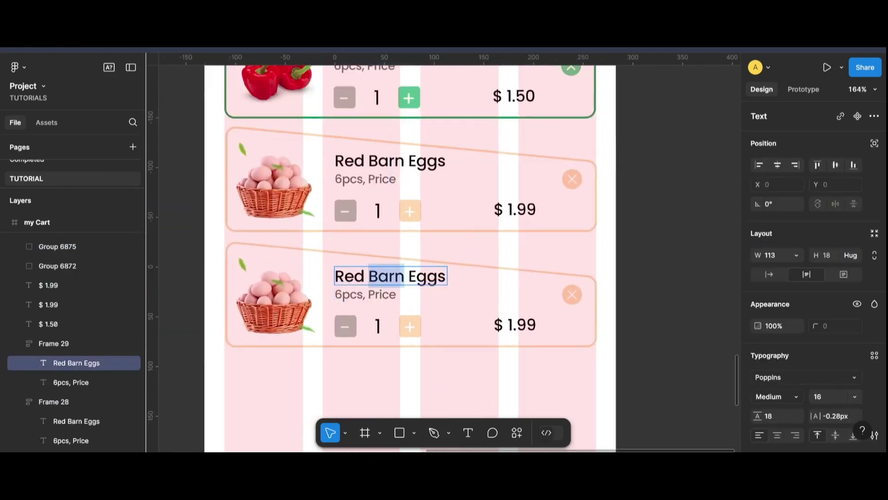
key(ctrl+a)
text(Organic)
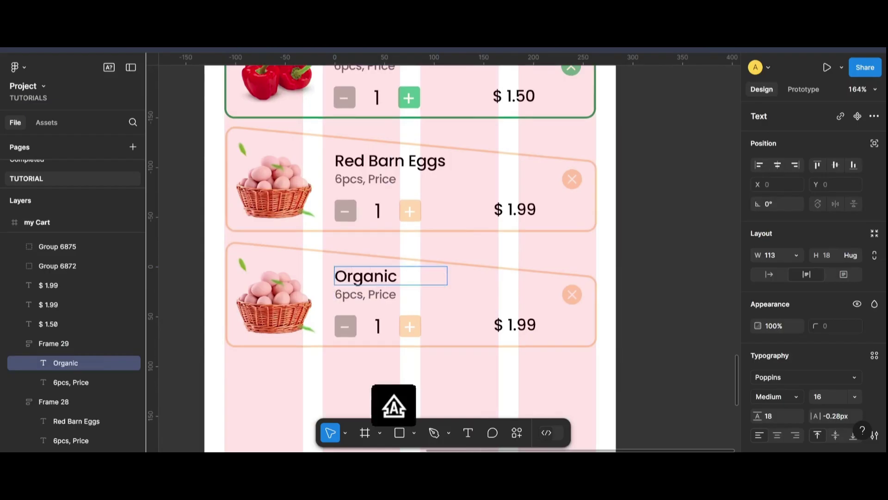
text(nas)
key(BackSpace)
key(Escape)
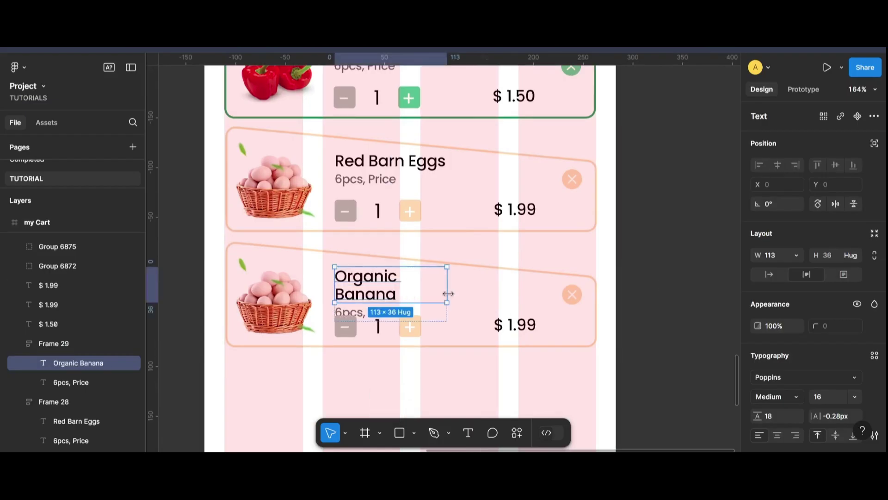
drag(447, 287, 471, 284)
key(Escape)
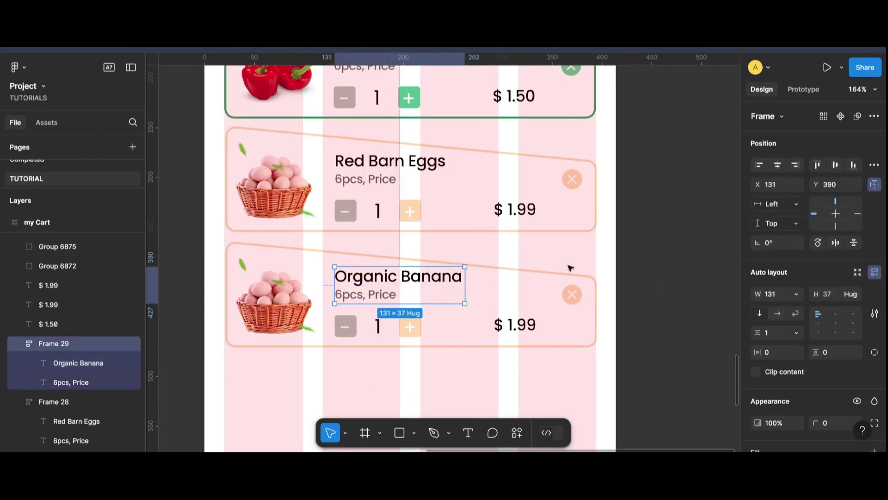
key(Escape)
- Set all three product titles to font size 14
click(442, 276)
shift+click(403, 167)
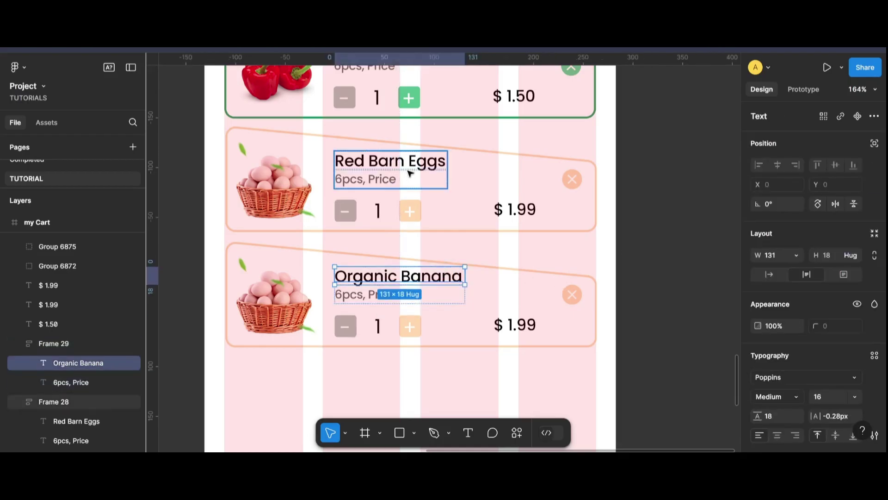
scroll(400, 139, up, 3)
click(390, 244)
shift+click(377, 131)
scroll(406, 209, down, 1)
shift+click(401, 329)
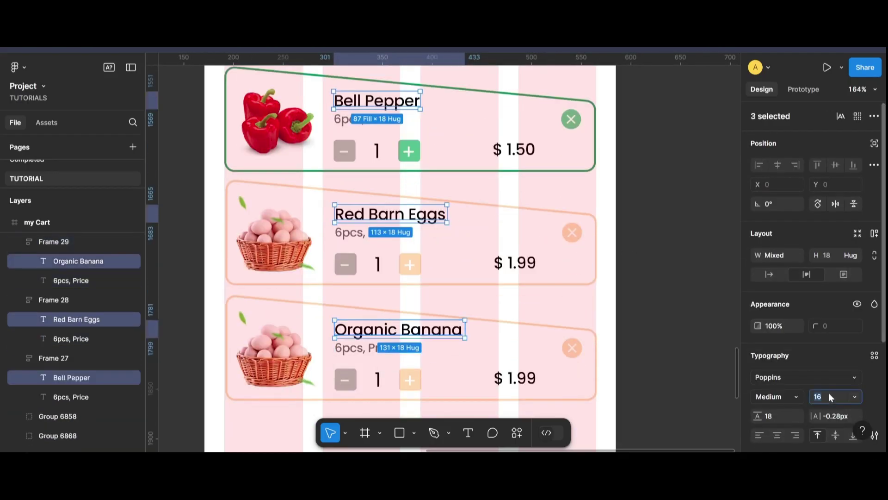
click(828, 397)
key(Down)
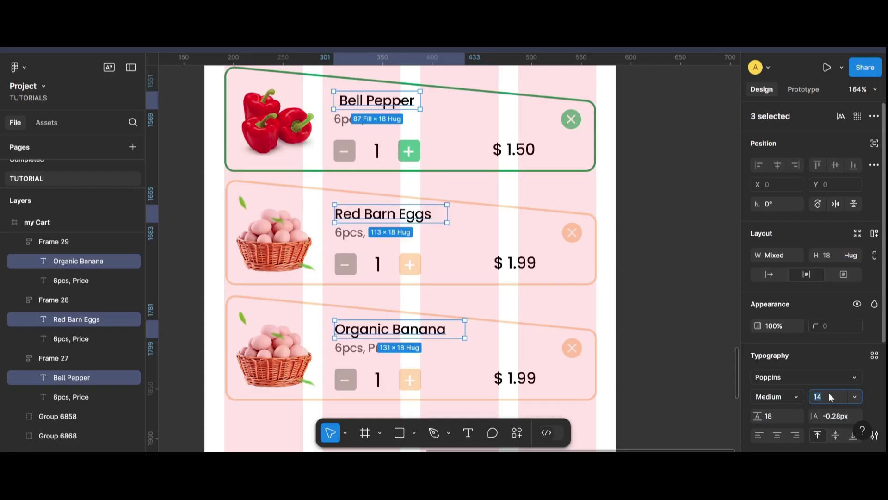
key(Escape)
click(377, 100)
key(Escape)
- Make the third card's outline, plus button and remove icon purple
scroll(428, 348, down, 1)
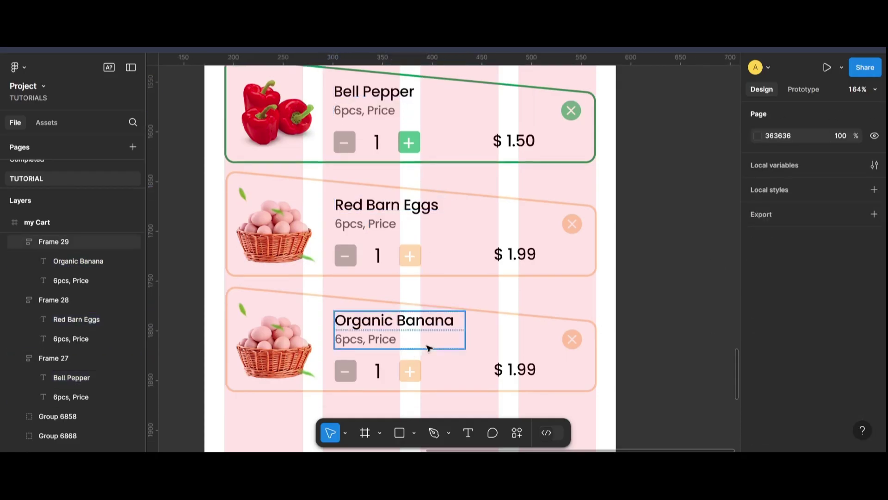
click(428, 348)
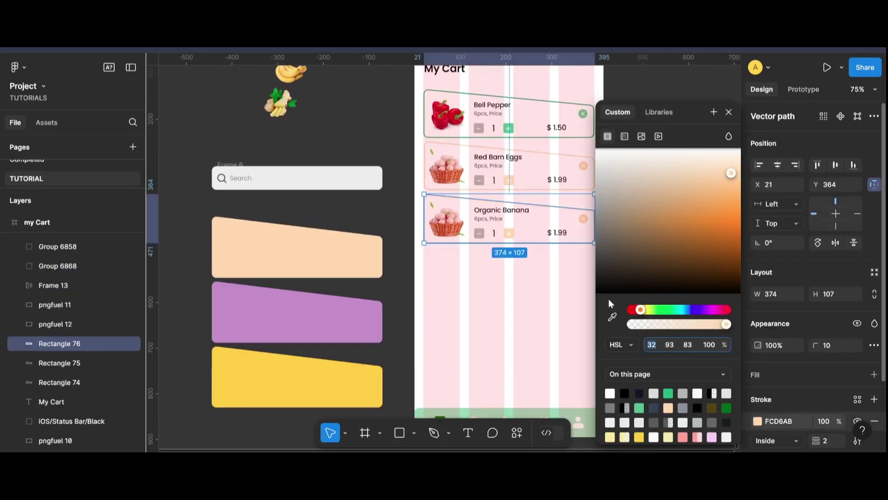
click(309, 337)
click(407, 281)
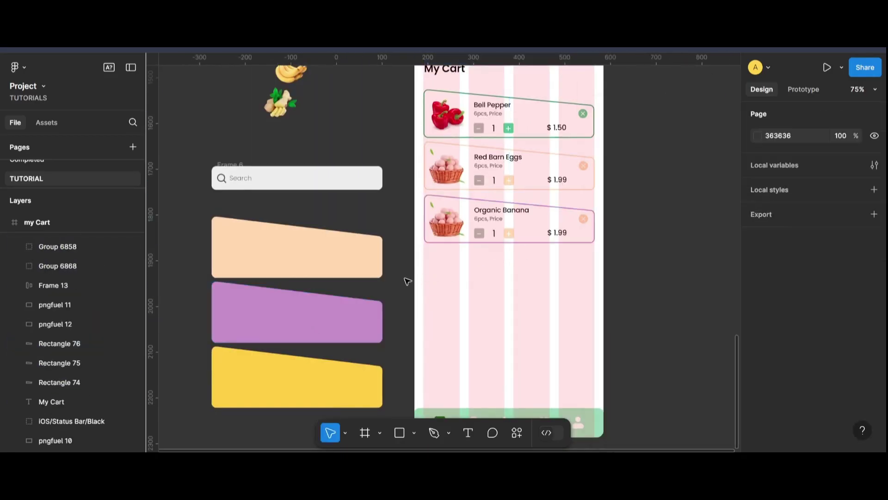
click(509, 233)
click(757, 363)
click(645, 190)
click(584, 218)
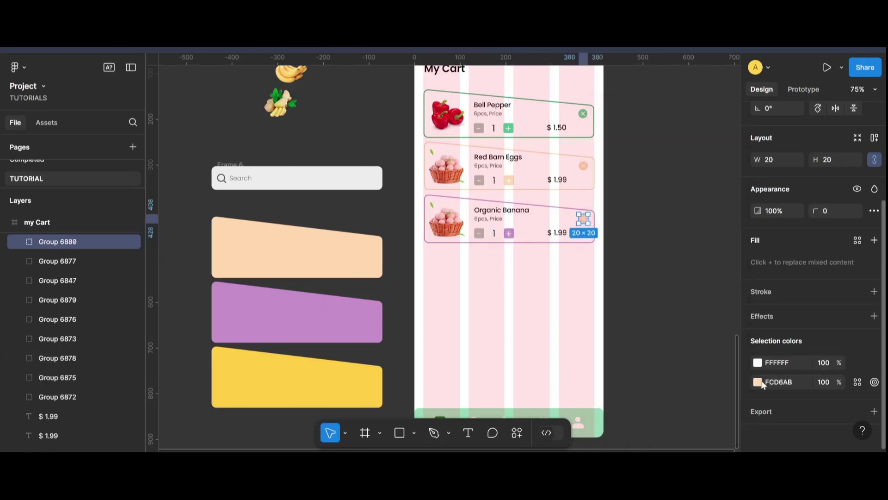
click(759, 382)
click(634, 262)
- Swap the third card's egg basket image for the banana image
scroll(620, 254, up, 1)
scroll(498, 154, up, 2)
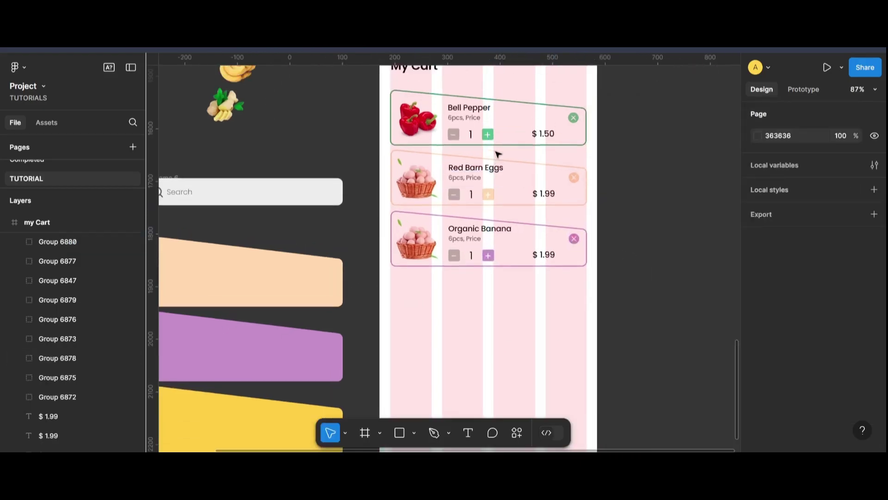
scroll(498, 154, up, 1)
click(415, 261)
key(Delete)
mouse_move(225, 125)
mouse_down()
mouse_move(386, 252)
mouse_move(407, 254)
mouse_move(336, 174)
mouse_up()
mouse_move(237, 88)
mouse_down()
mouse_move(440, 276)
mouse_move(416, 268)
mouse_up()
click(606, 304)
- Change the third card's price to $ 3.00
scroll(443, 258, up, 3)
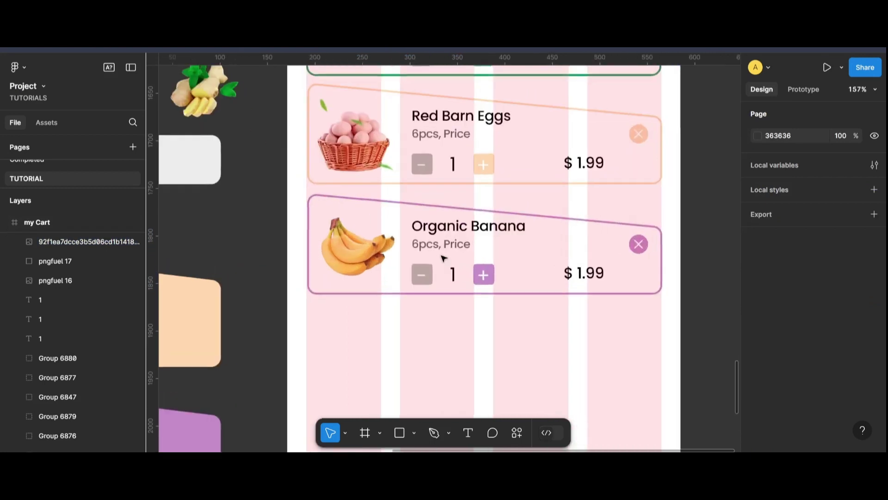
scroll(443, 258, up, 1)
double_click(606, 275)
text($ 3.00)
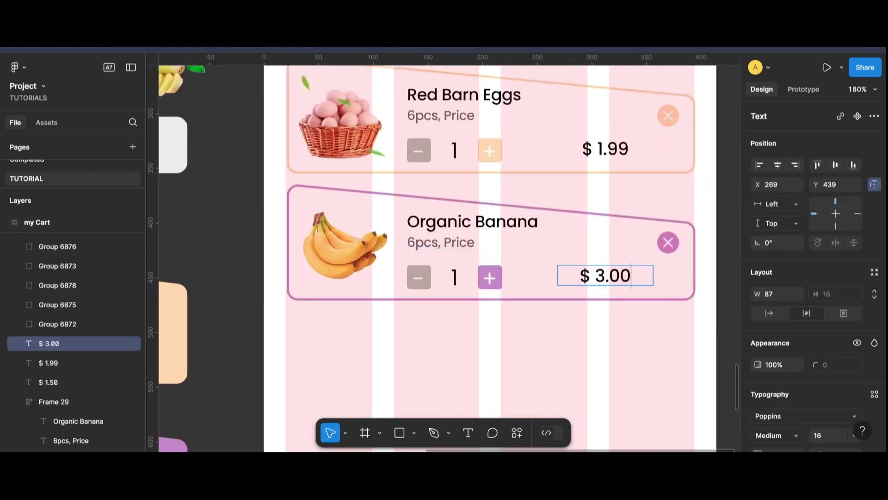
key(Escape)
click(362, 340)
scroll(464, 326, down, 1)
scroll(610, 300, down, 4)
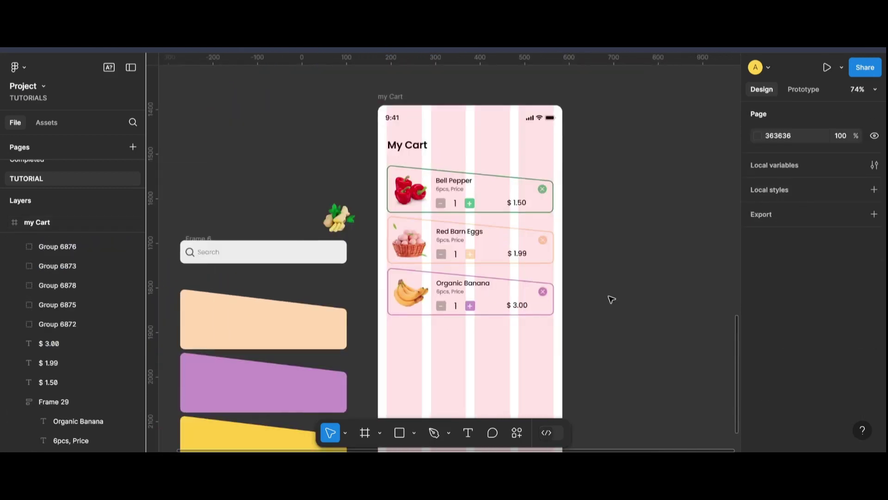
scroll(611, 299, down, 1)
- Duplicate the banana card and place the copy below it
scroll(641, 294, up, 1)
drag(595, 220, 346, 279)
scroll(440, 267, up, 2)
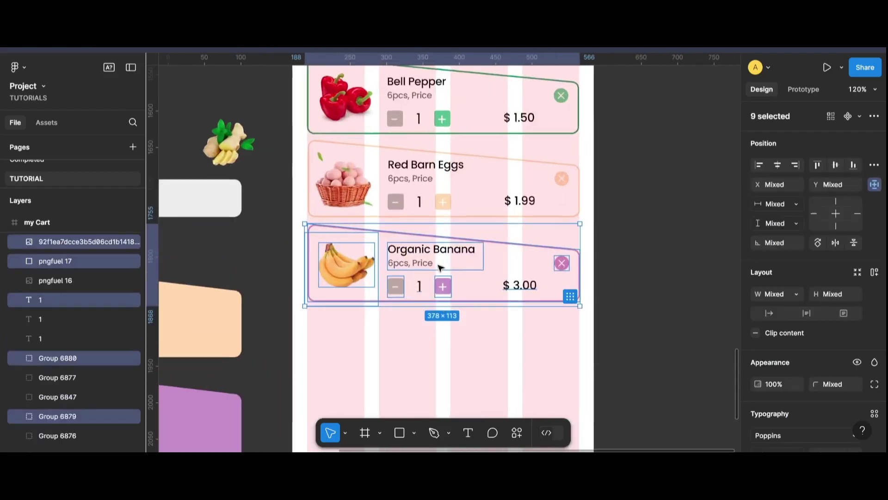
alt+drag(440, 267, 440, 336)
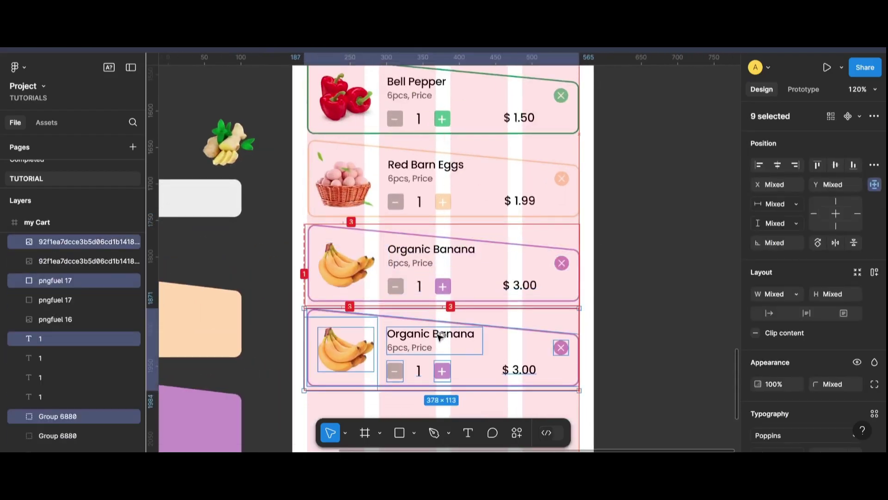
scroll(569, 331, down, 3)
scroll(412, 318, down, 2)
- Swap the copy's banana image for the ginger image and make its outline gold D2A001
click(379, 289)
key(Delete)
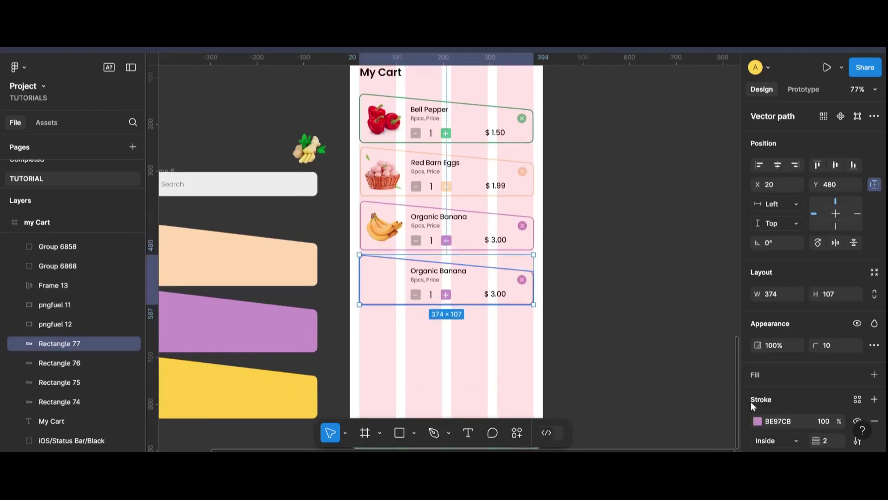
click(757, 422)
key(i)
click(272, 402)
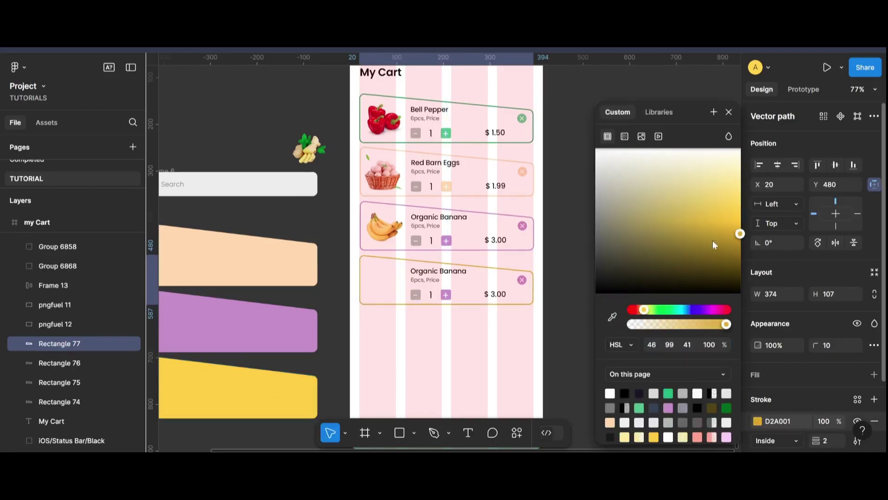
click(569, 259)
mouse_move(309, 148)
mouse_down()
mouse_move(401, 297)
mouse_move(386, 281)
mouse_up()
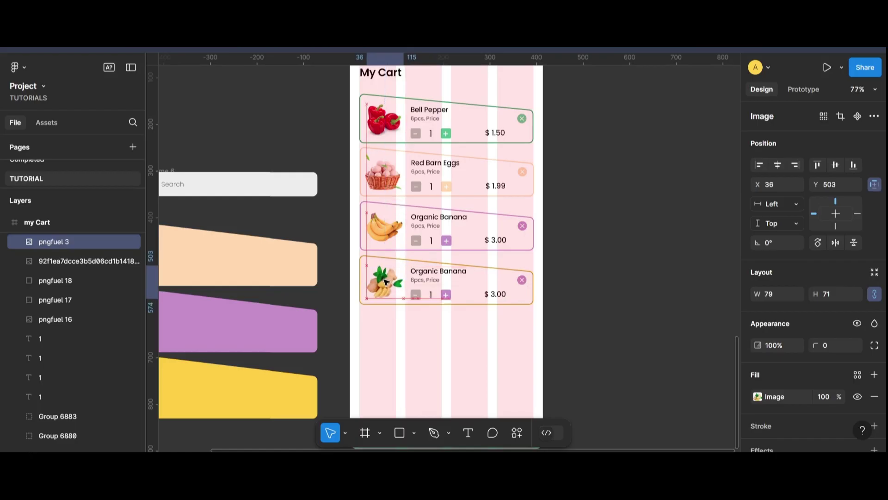
click(645, 301)
- Rename the copied card to Ginger with a 250gm subtitle
scroll(430, 276, up, 5)
double_click(452, 266)
key(Return)
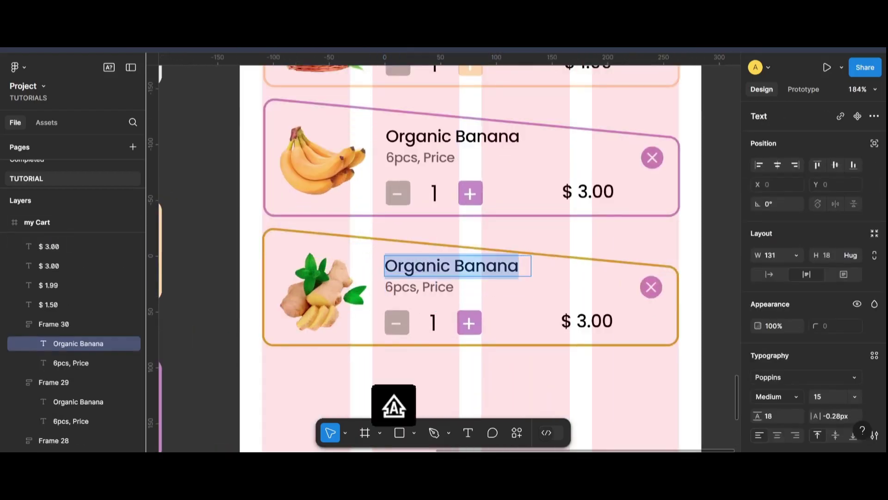
text(Gine)
key(BackSpace)
double_click(401, 287)
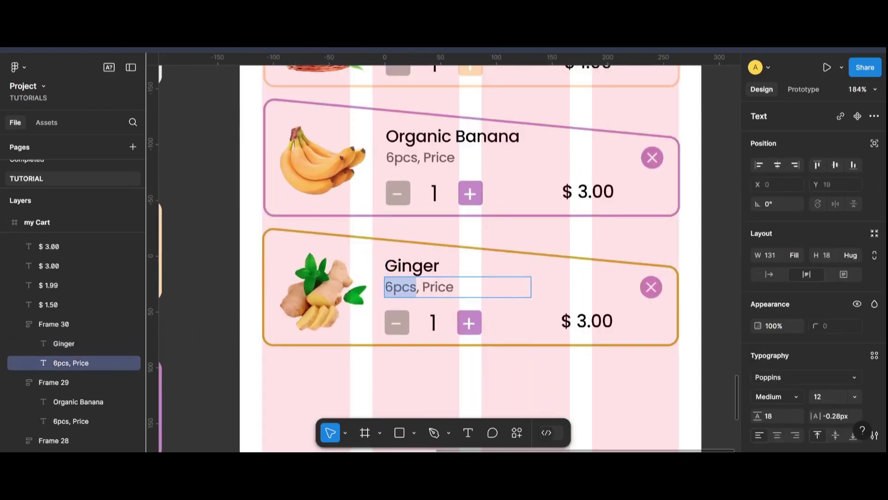
text(250gm)
click(246, 343)
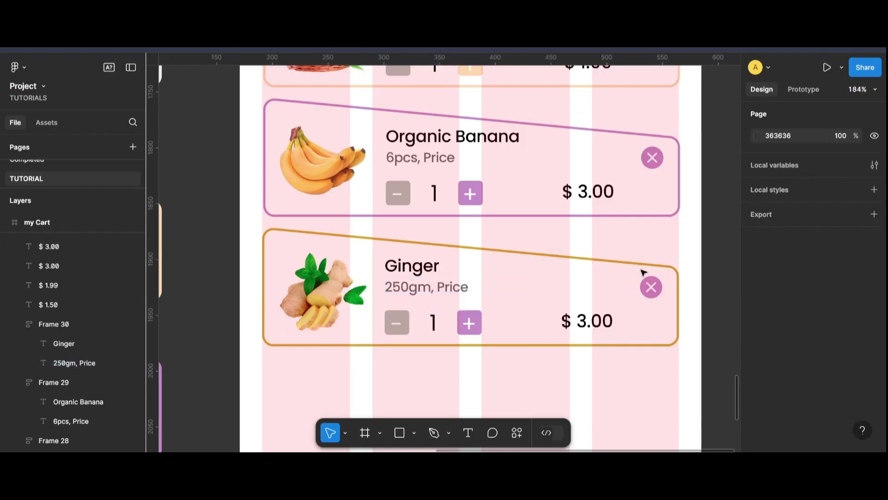
click(669, 299)
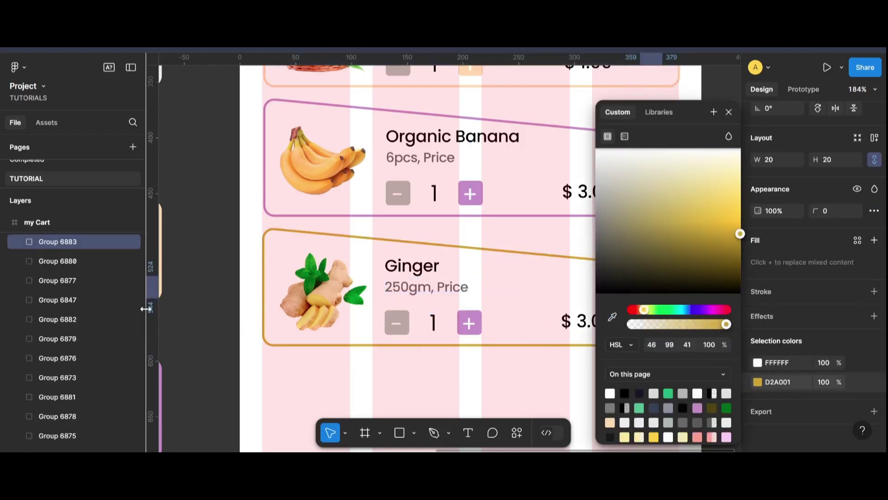
key(Escape)
- Eyedrop the gold border colour into the Ginger plus button and change its price to $ 4.00
click(470, 323)
key(i)
click(515, 344)
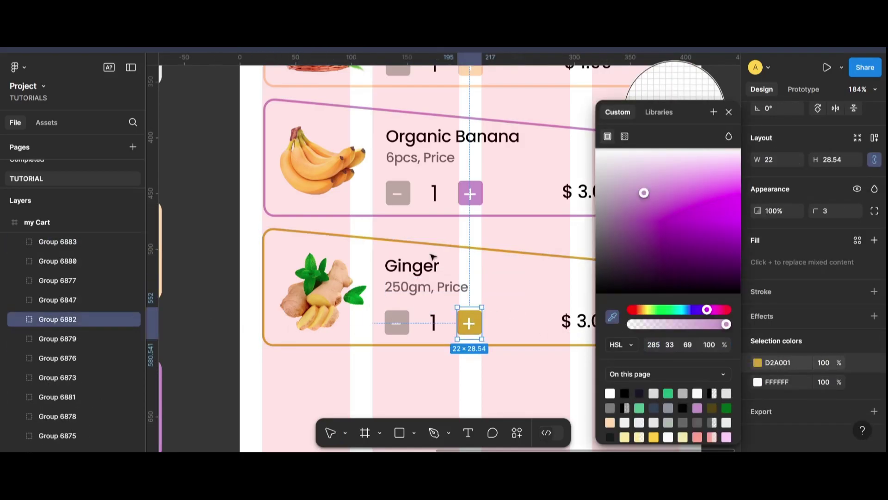
click(704, 346)
double_click(587, 321)
key(shift+Left)
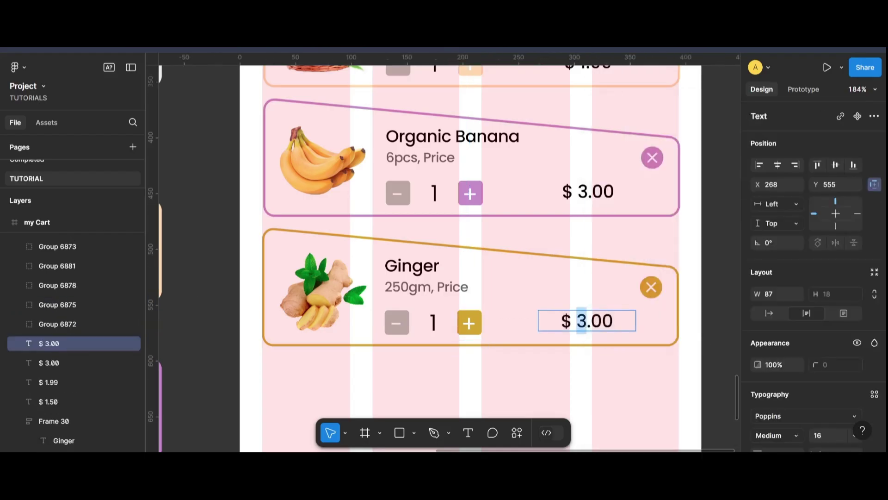
text(4)
key(Escape)
click(270, 320)
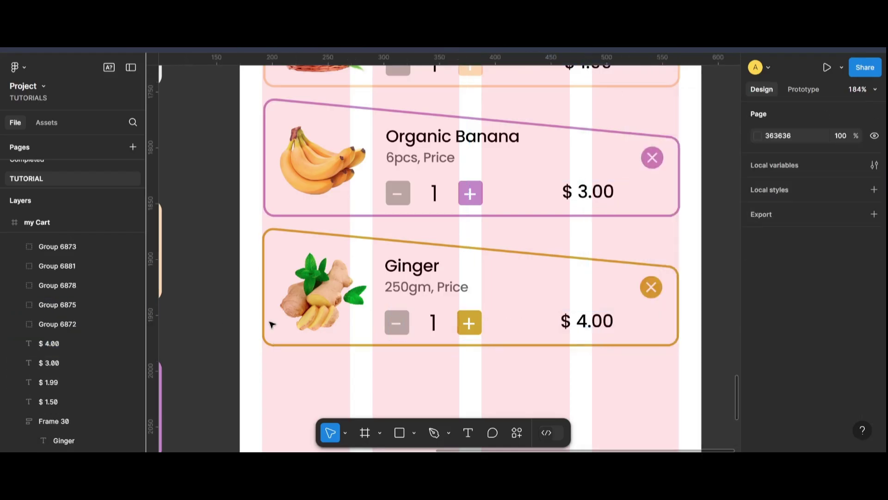
scroll(271, 315, down, 3)
scroll(271, 301, down, 3)
scroll(560, 287, down, 2)
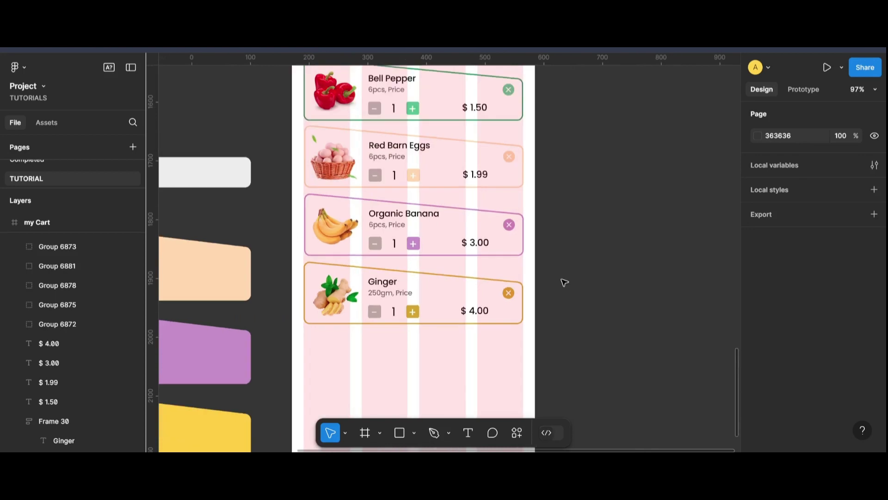
scroll(555, 301, down, 1)
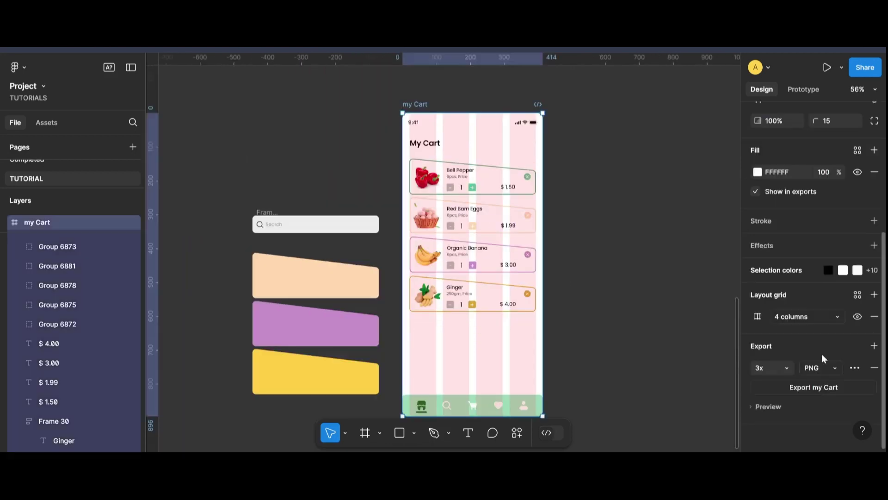
- Colour both wheels of the bottom-nav cart icon with the cart's green
click(624, 342)
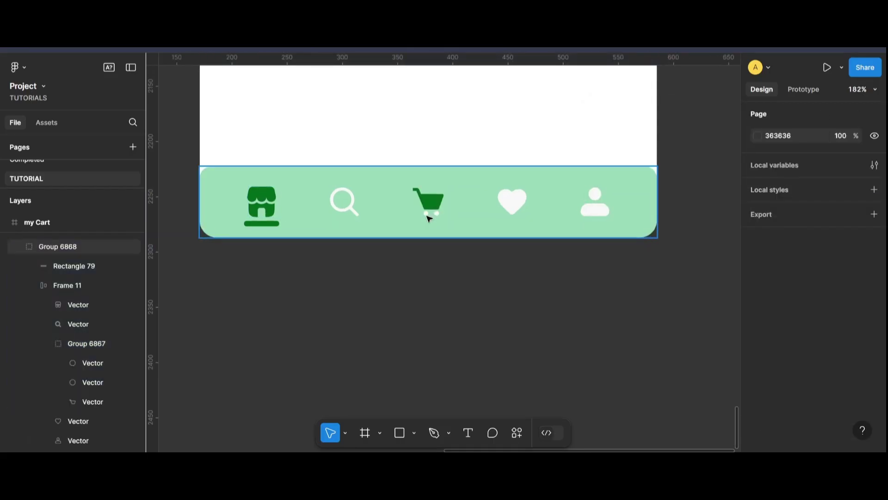
double_click(430, 218)
click(434, 307)
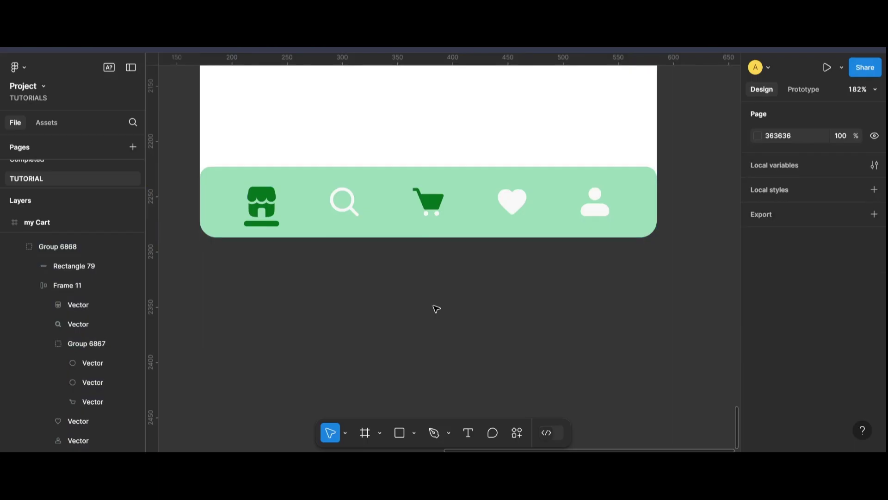
click(435, 290)
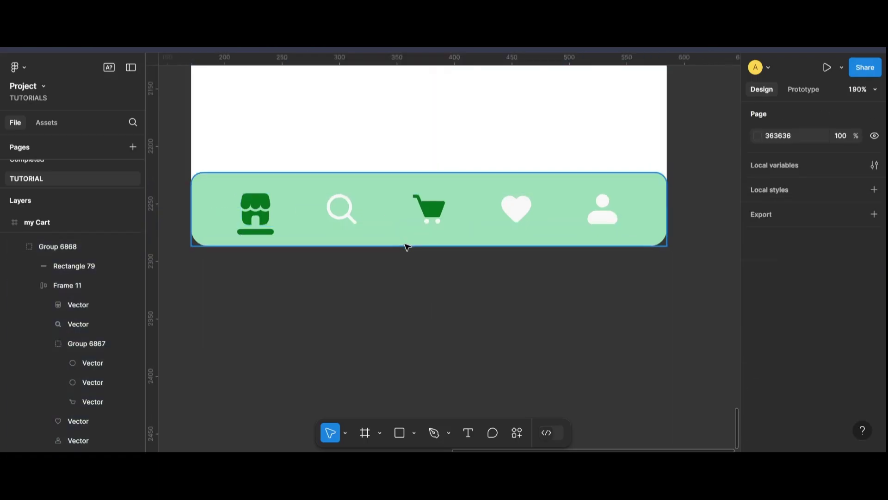
click(431, 222)
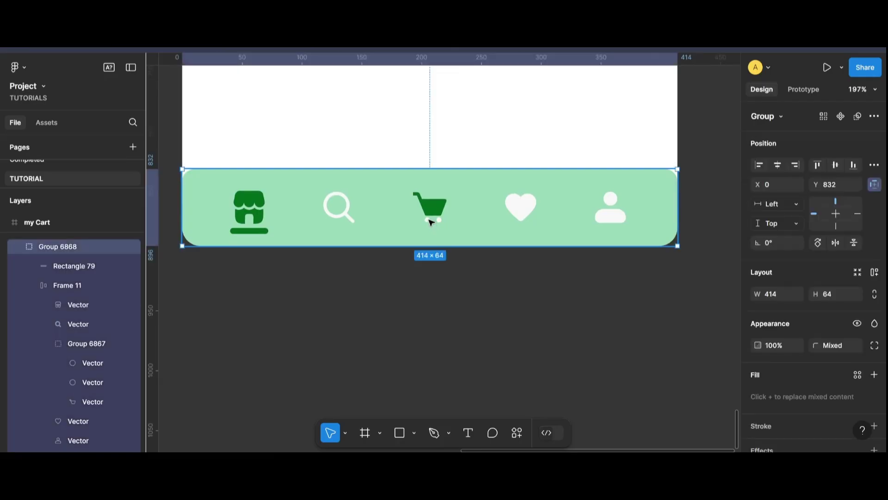
double_click(429, 220)
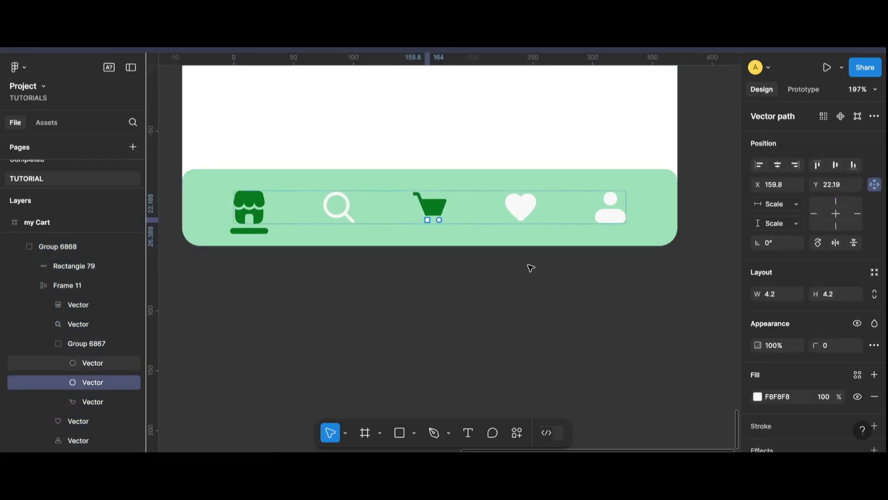
shift+click(439, 220)
click(757, 416)
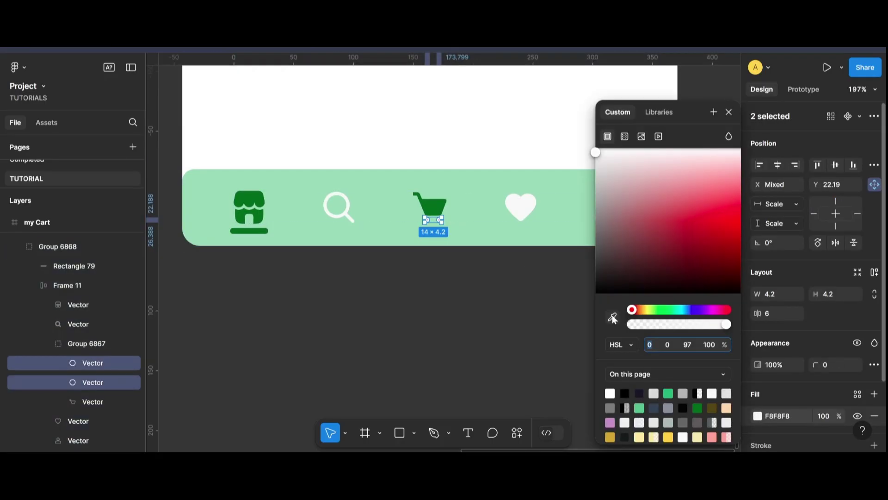
click(613, 318)
click(431, 203)
click(434, 283)
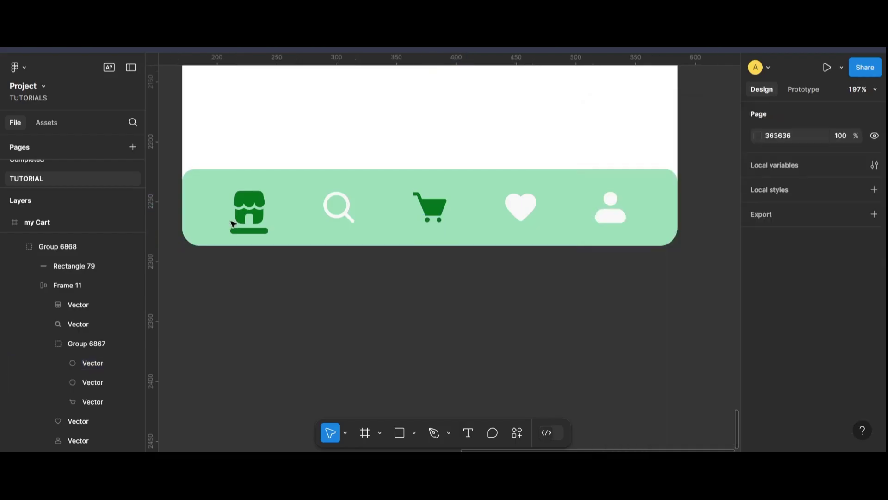
- Move the green underline bar from the shop icon to beneath the cart icon
double_click(253, 231)
drag(253, 231, 434, 232)
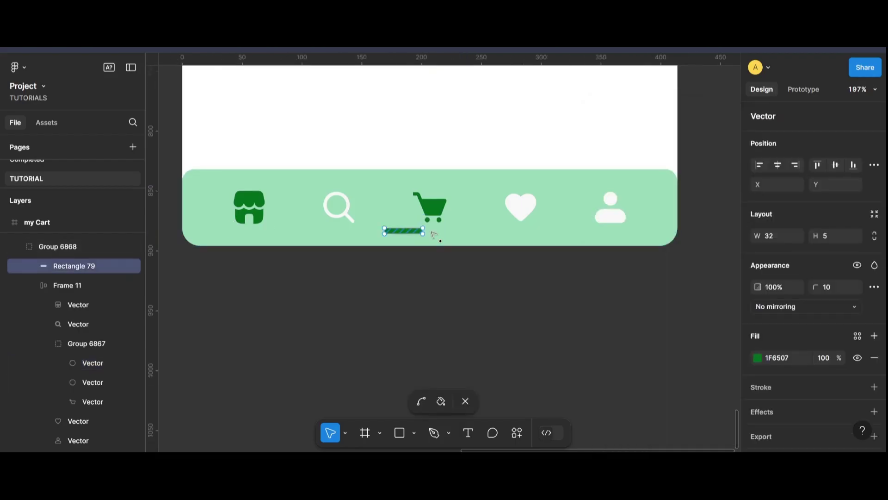
click(461, 315)
click(251, 215)
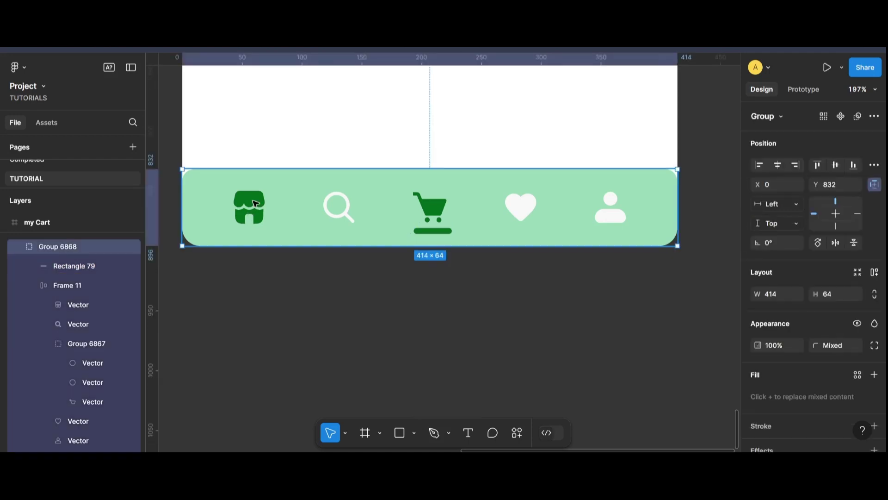
click(432, 281)
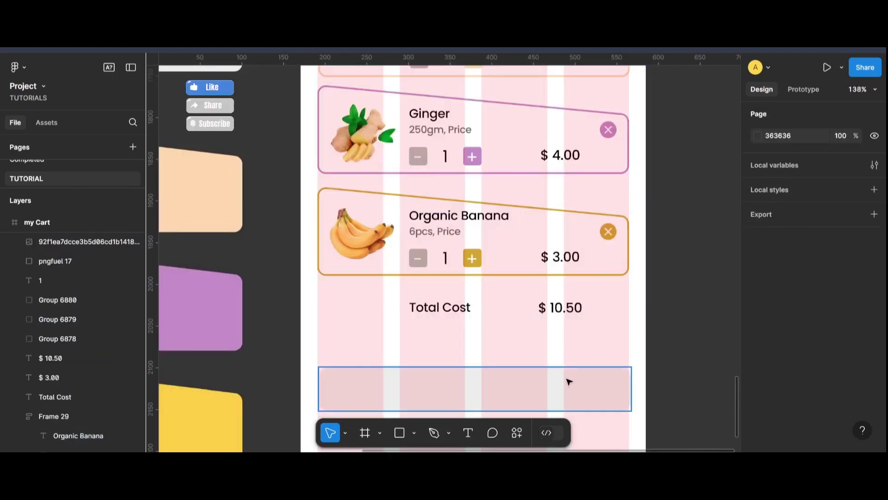
- Eyedrop green into the empty bar below Total Cost
click(568, 381)
scroll(569, 379, down, 3)
scroll(568, 379, down, 2)
scroll(768, 420, down, 3)
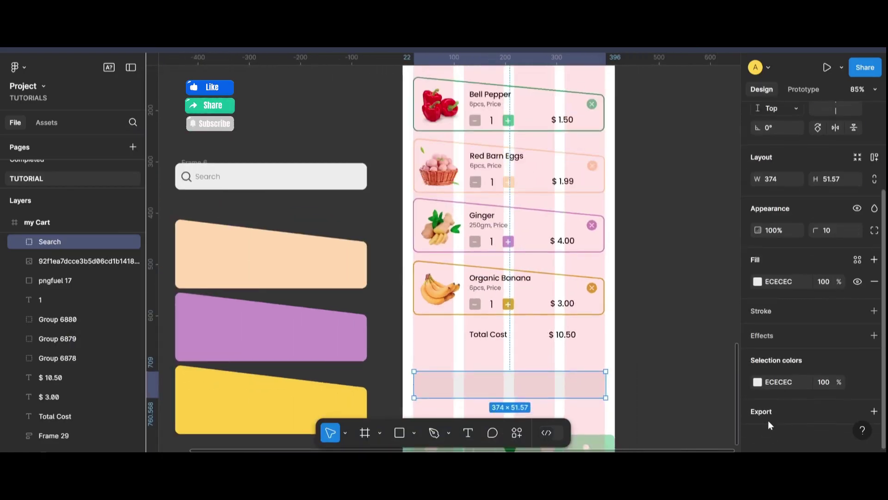
click(757, 381)
click(614, 317)
click(508, 120)
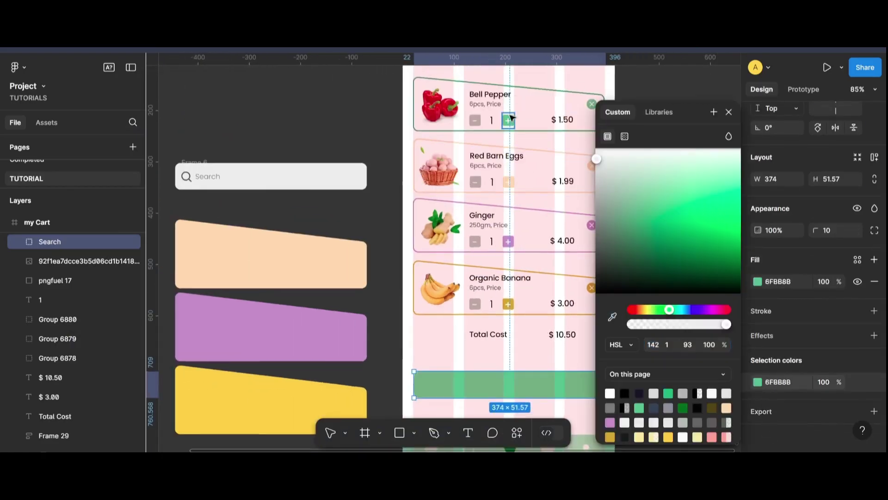
click(735, 112)
click(717, 324)
- Widen the green bar so it sits centred on the screen
scroll(622, 387, down, 2)
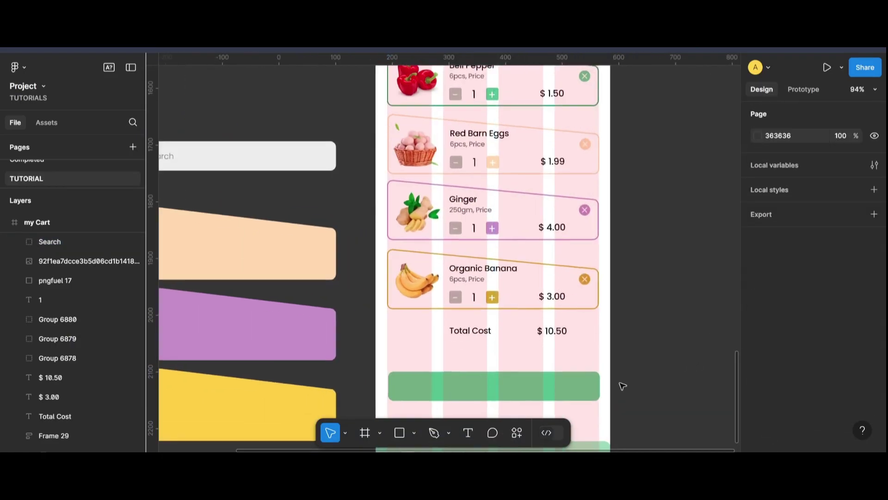
scroll(526, 397, up, 3)
scroll(522, 367, up, 3)
drag(521, 368, 518, 368)
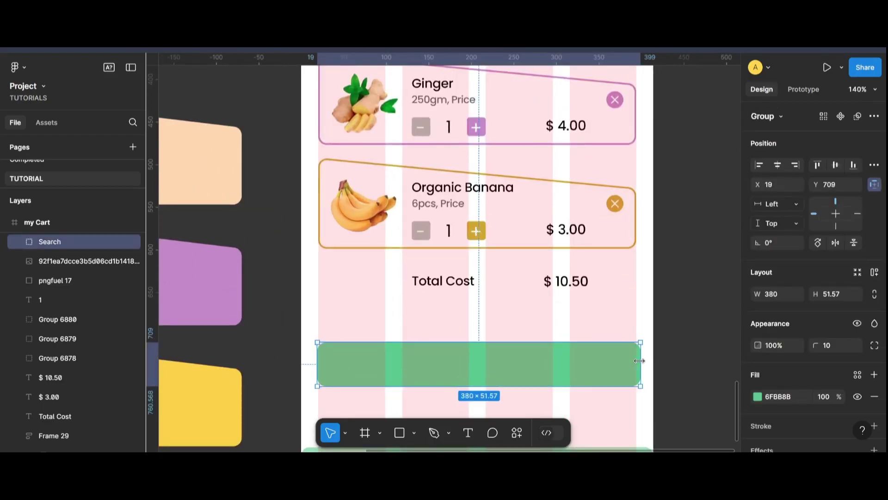
key(Escape)
- Copy the Organic Banana title onto the green bar, retype it as Checkout, and adjust its font size
scroll(627, 375, down, 1)
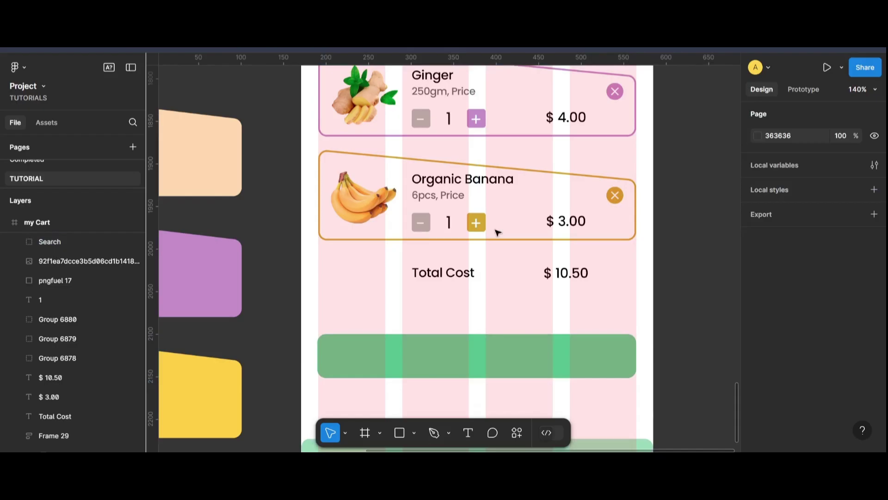
double_click(486, 181)
drag(462, 179, 491, 359)
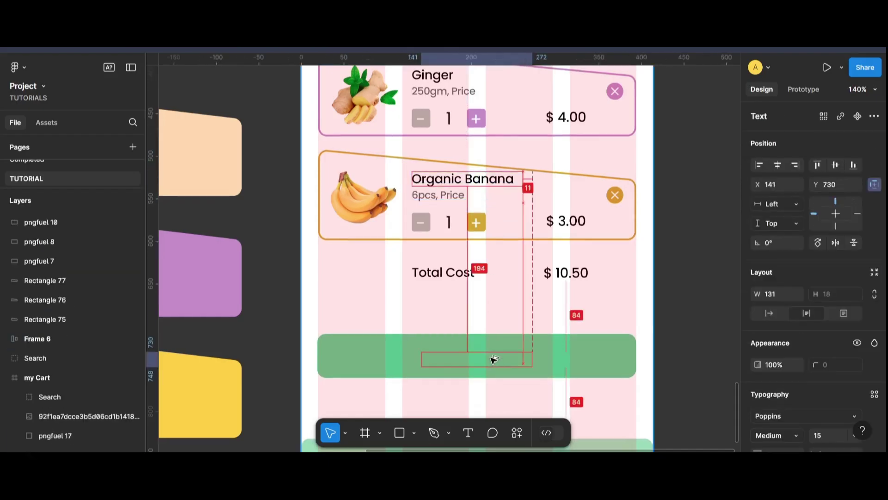
right_click(492, 360)
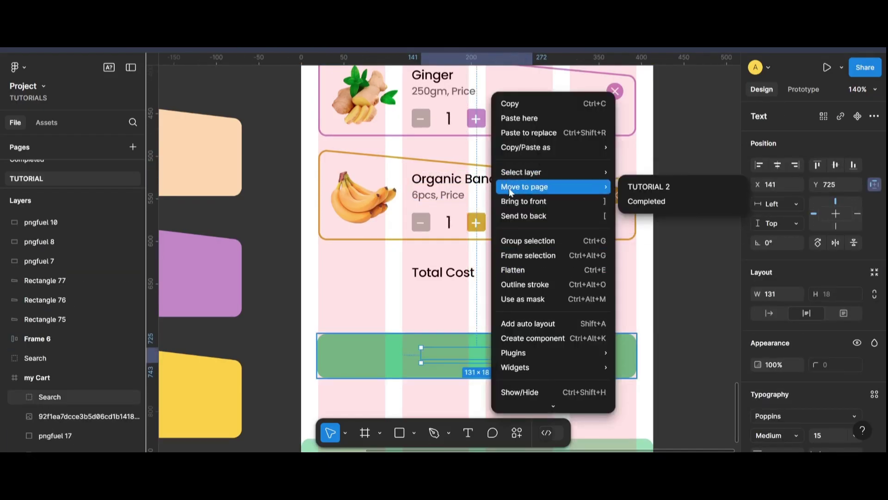
key(Escape)
key(Return)
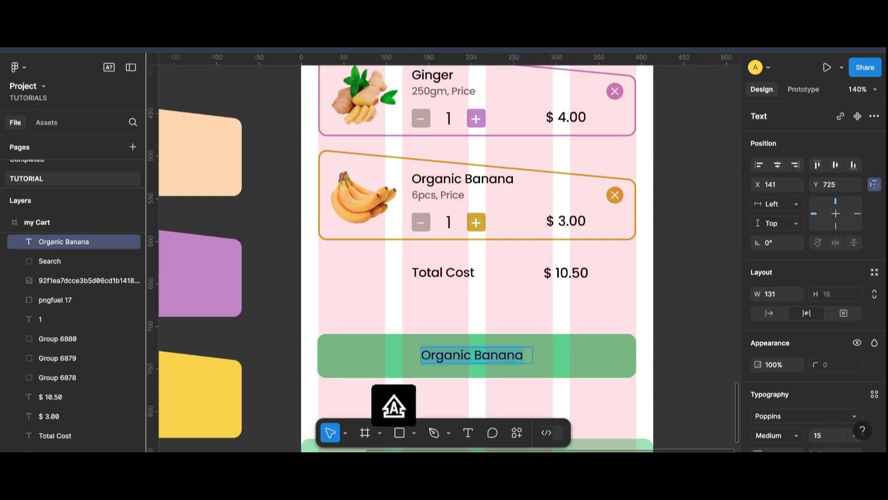
text(Chec)
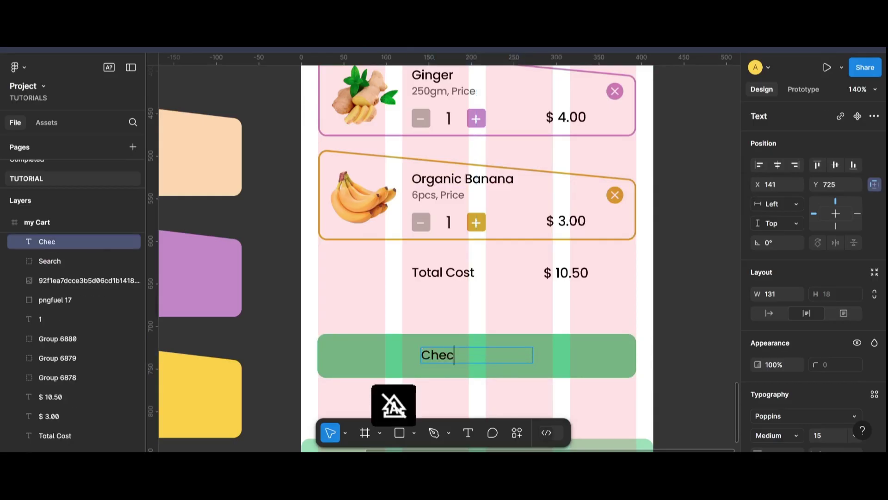
text(kout)
scroll(839, 428, down, 2)
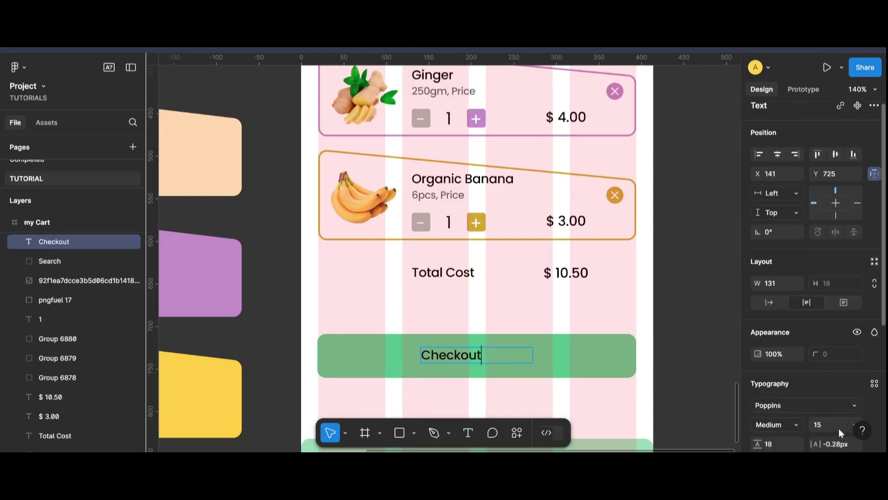
click(826, 376)
key(Up)
- Make the Checkout label white, shrink its box to fit, and centre-align it
scroll(826, 376, down, 3)
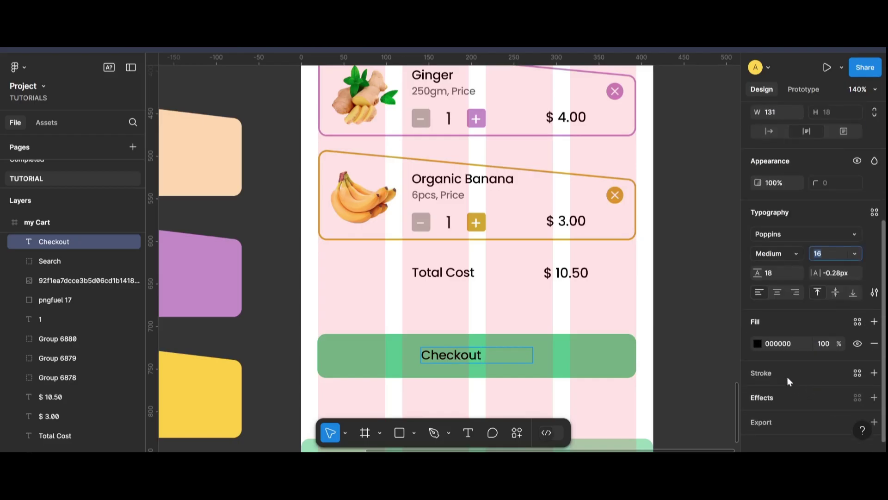
click(758, 343)
drag(648, 208, 596, 147)
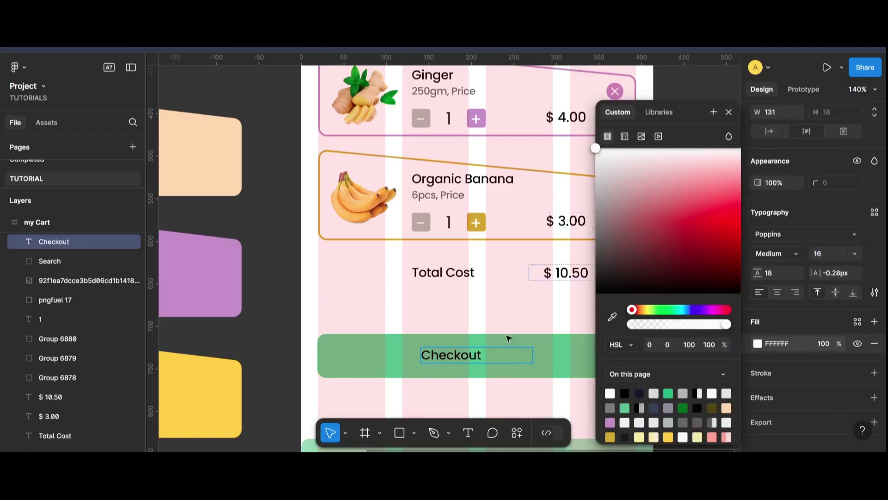
key(ctrl+a)
click(598, 148)
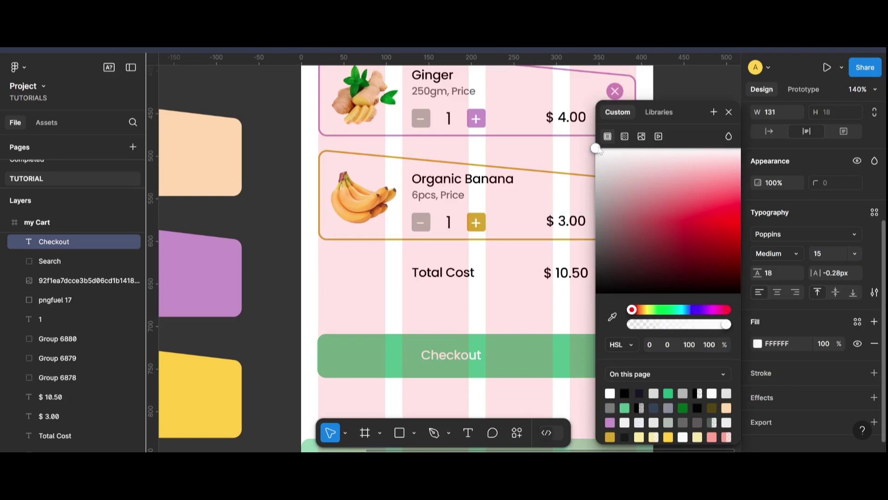
key(Escape)
drag(533, 354, 486, 356)
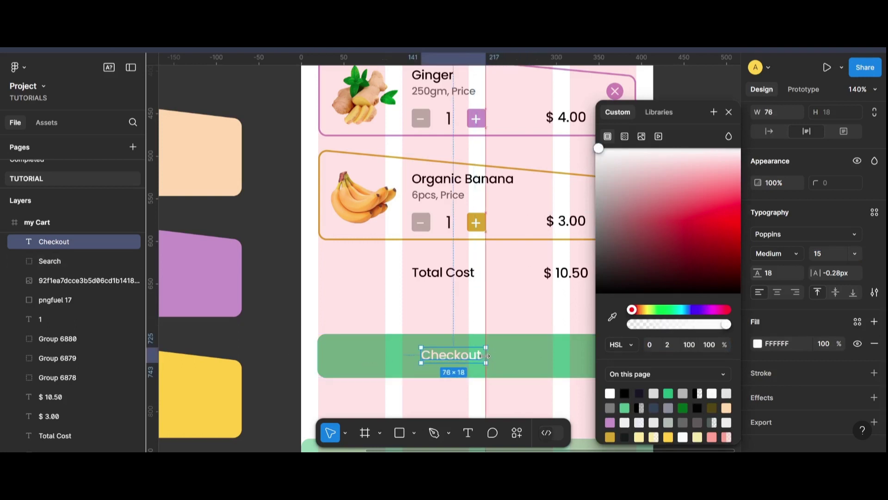
click(777, 291)
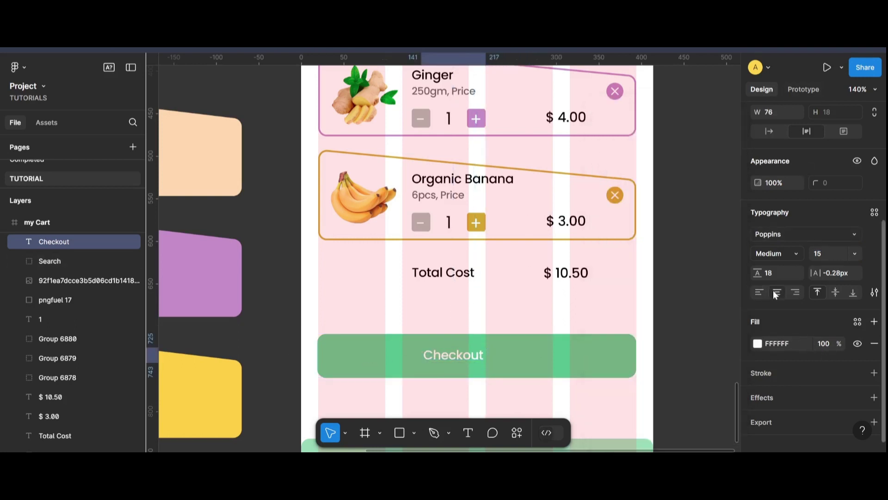
click(483, 366)
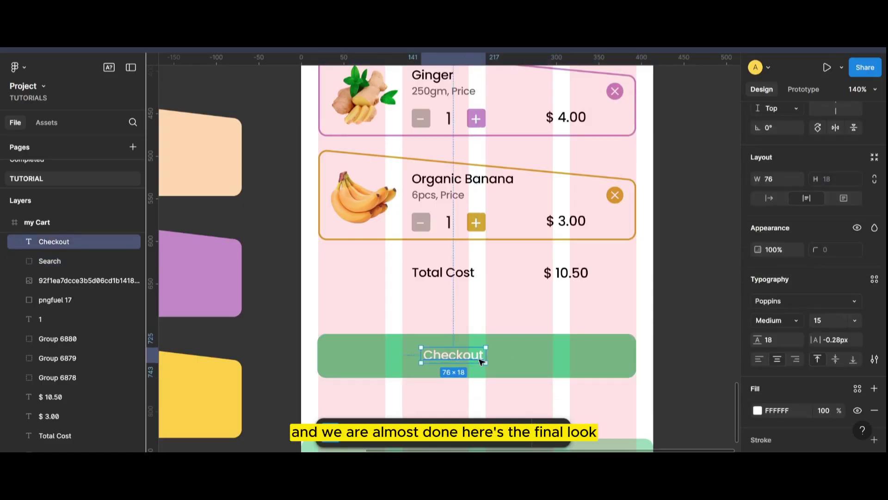